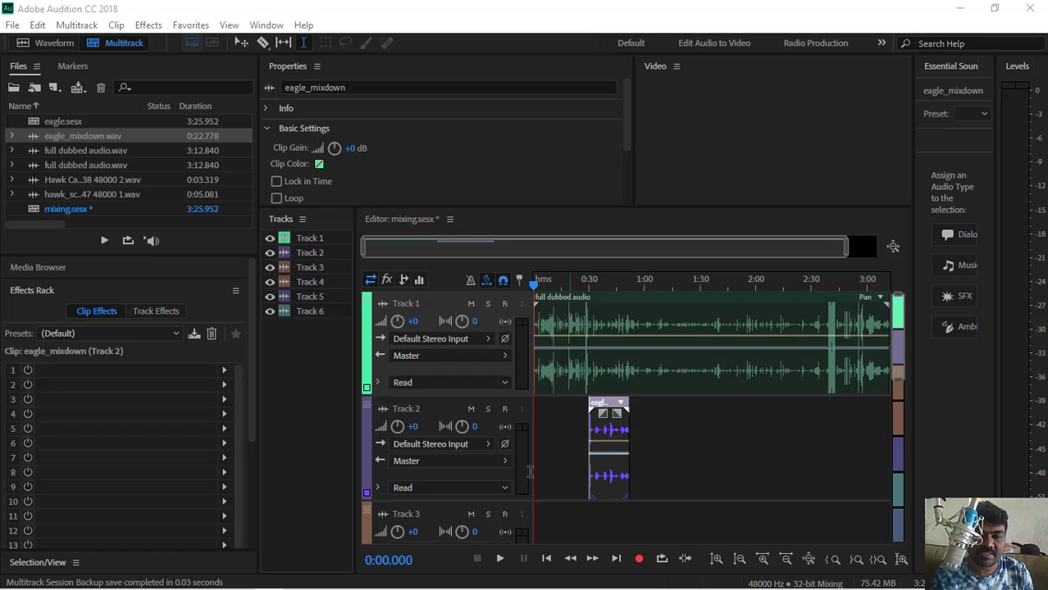
# - Narrow the track list to widen the editor and play the mixing session from the start
pyautogui.moveTo(352, 429); pyautogui.dragTo(278, 430)
pyautogui.press('space')
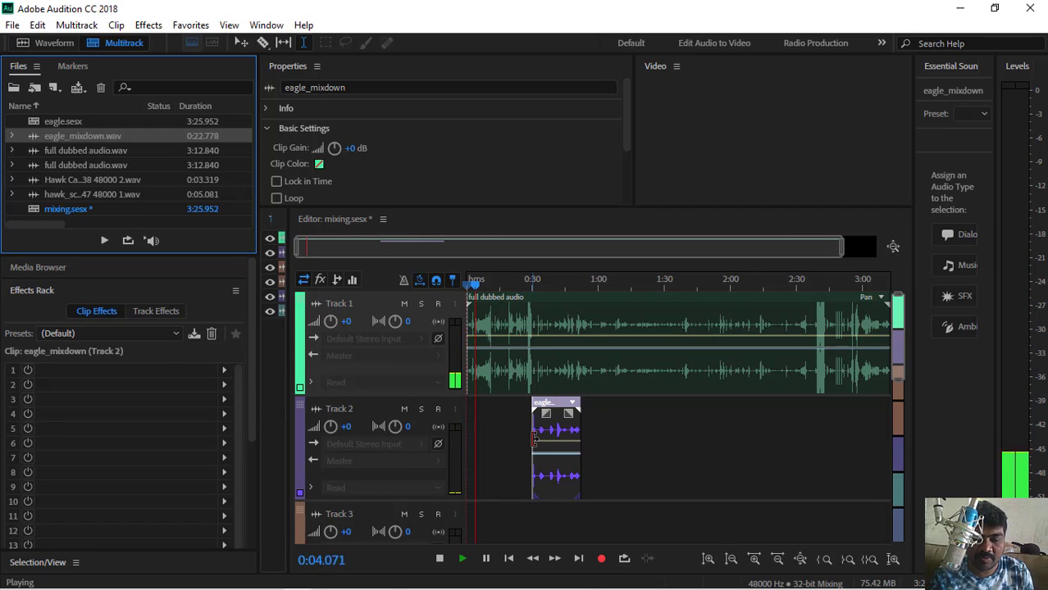
pyautogui.press('XF86AudioRaiseVolume')
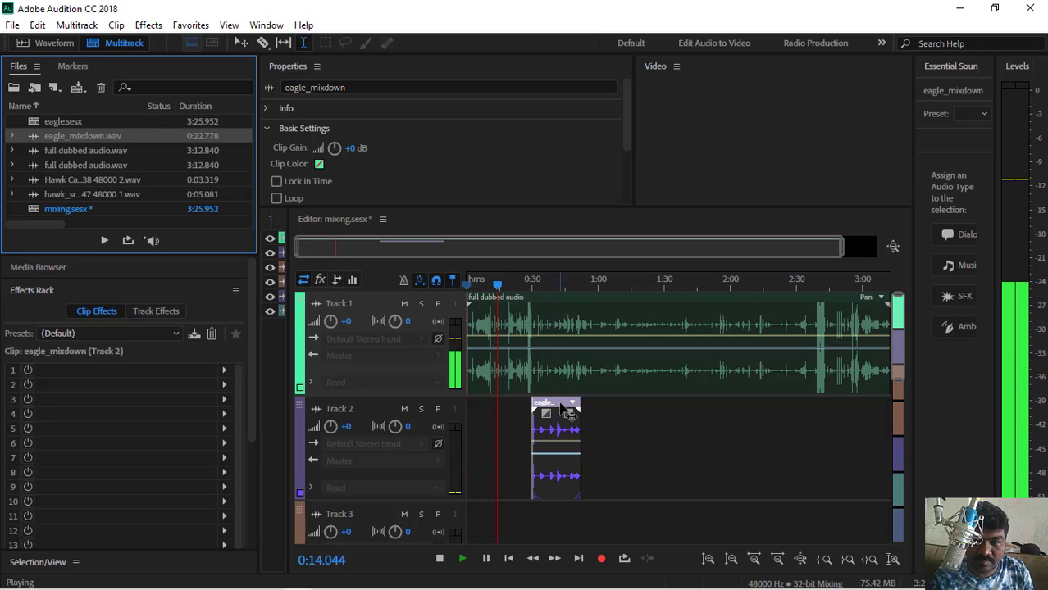
# - Move the eagle_mixdown clip on Track 2 earlier to about 0:11 and play the section from just before it
pyautogui.moveTo(560, 402); pyautogui.dragTo(528, 412)
pyautogui.moveTo(497, 291); pyautogui.dragTo(485, 295)
pyautogui.press('space')
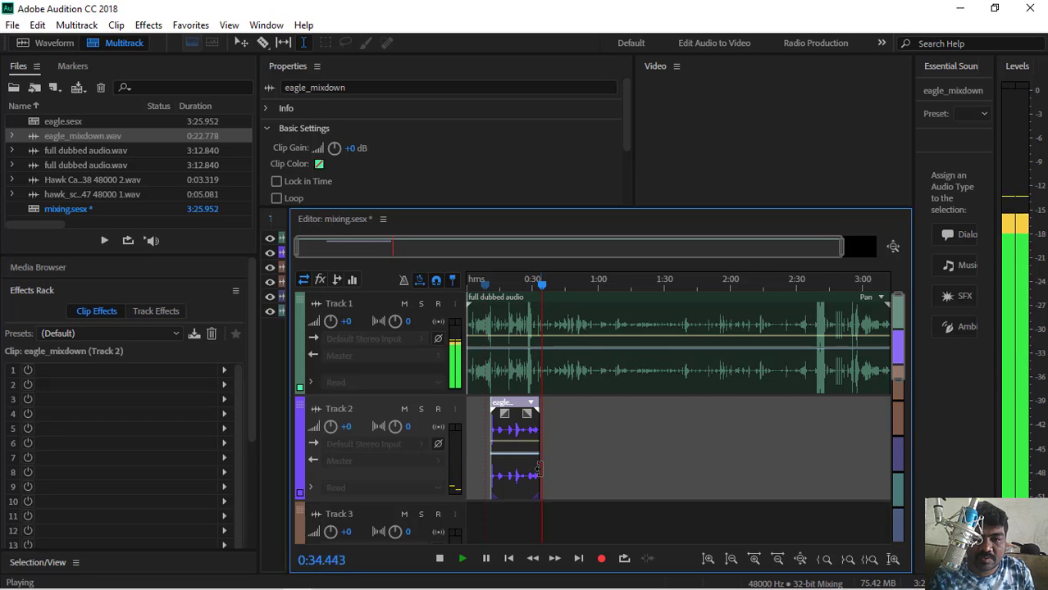
pyautogui.press('space')
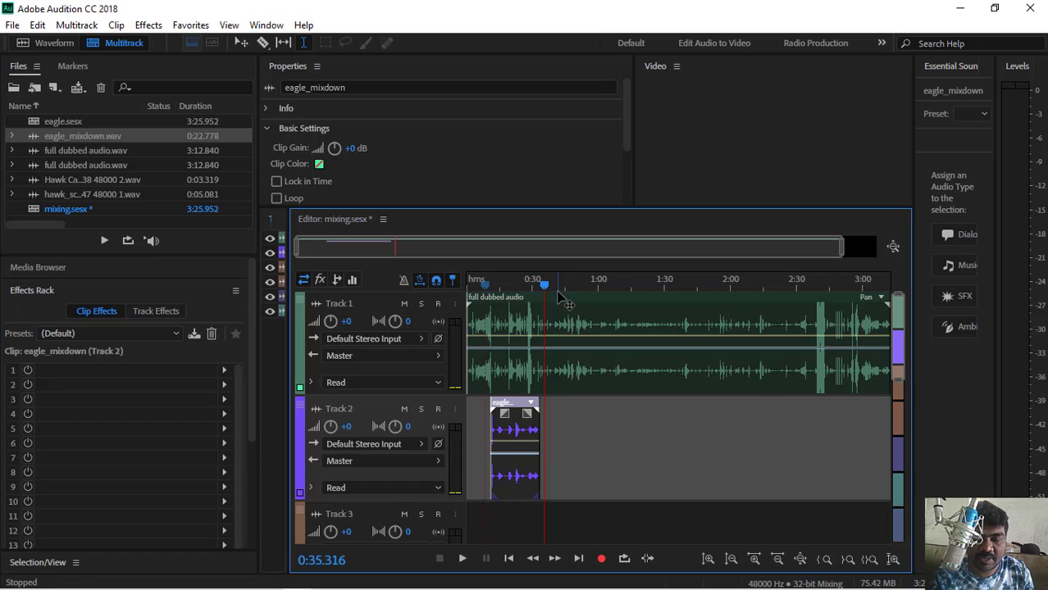
# - Play the dubbed audio beyond the eagle clip and set the playhead at 0:45.764 for the next sound effect
pyautogui.press('space')
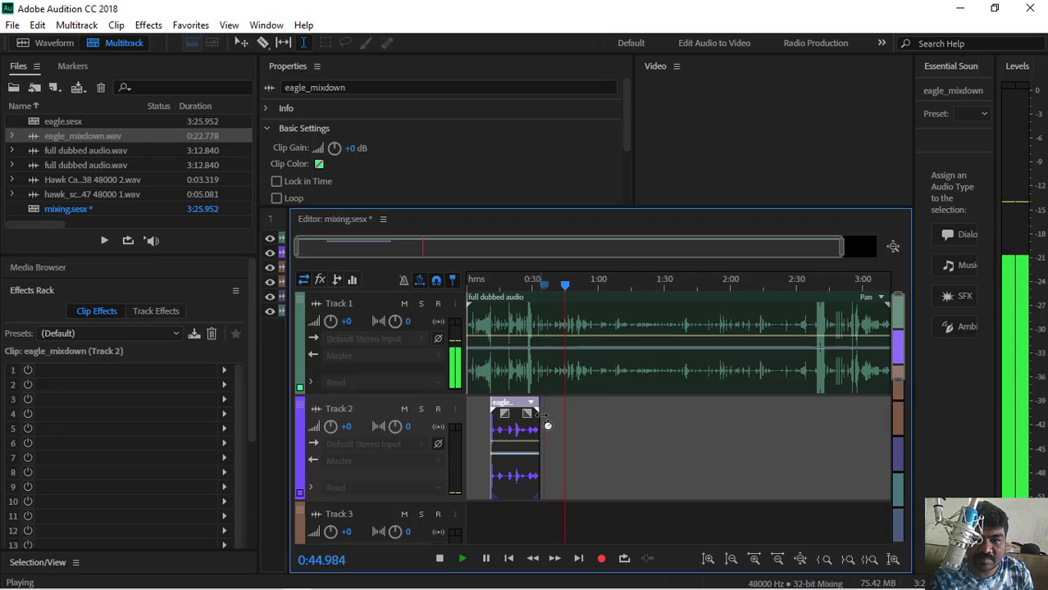
pyautogui.press('space')
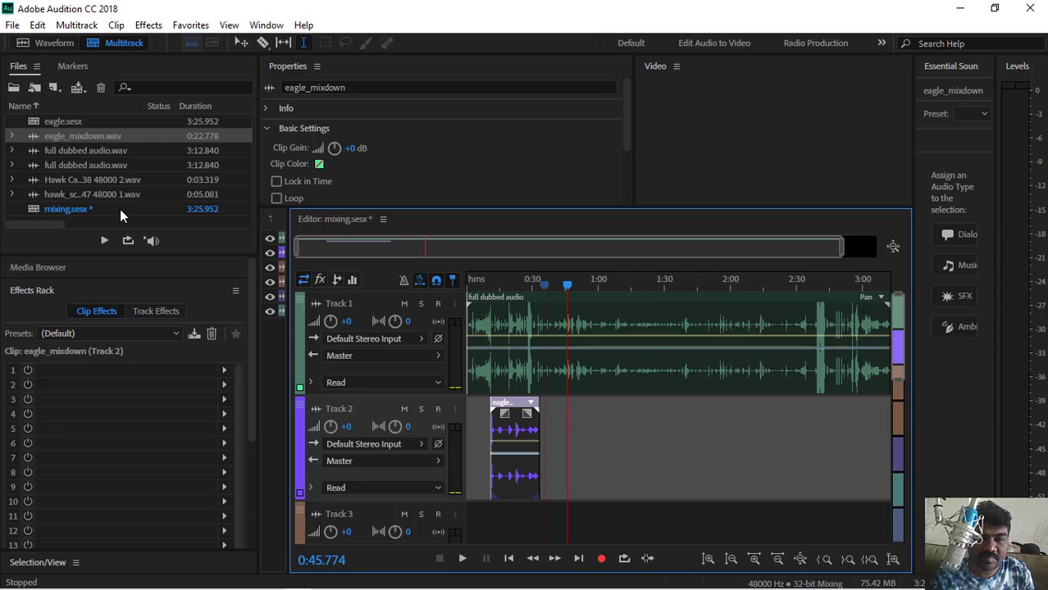
pyautogui.press('space')
pyautogui.press('space')
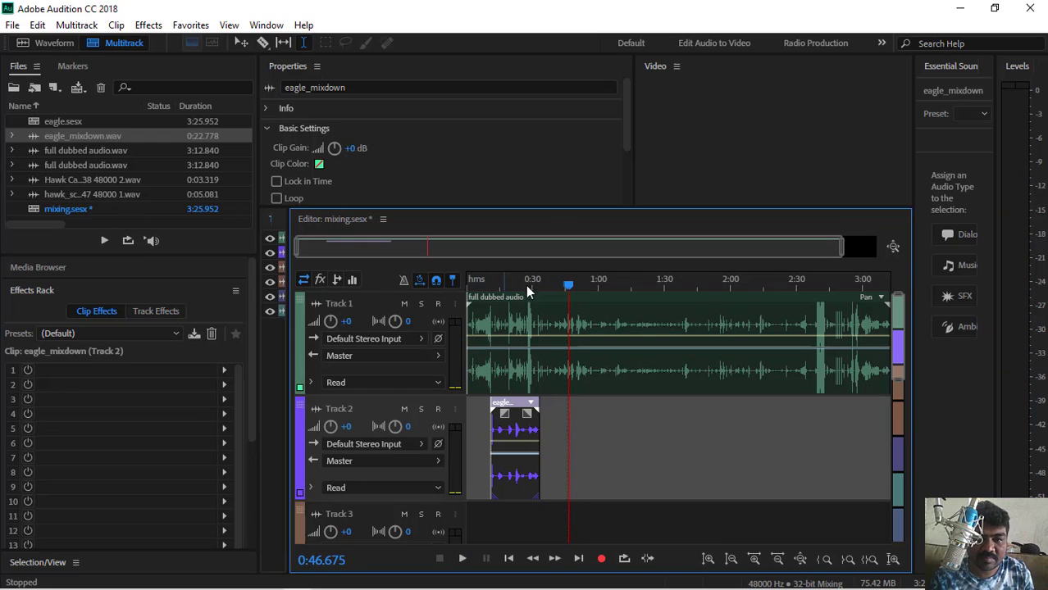
pyautogui.moveTo(568, 291); pyautogui.dragTo(565, 288)
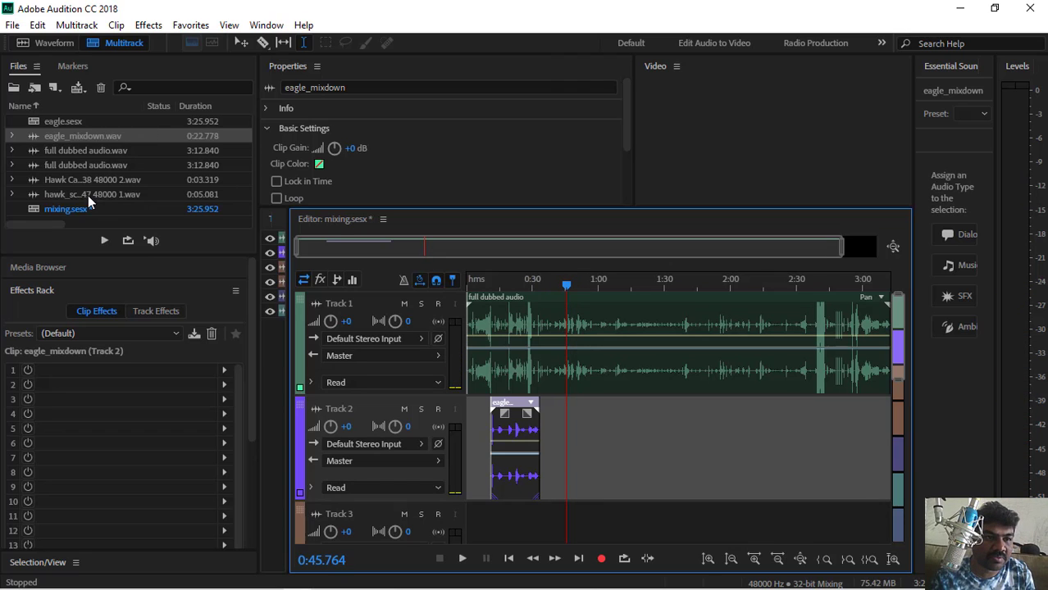
# - Enlarge the file list and import all of today's sound files from the Downloads folder, from Bird Song through hawk_screech_valley
pyautogui.click(97, 165)
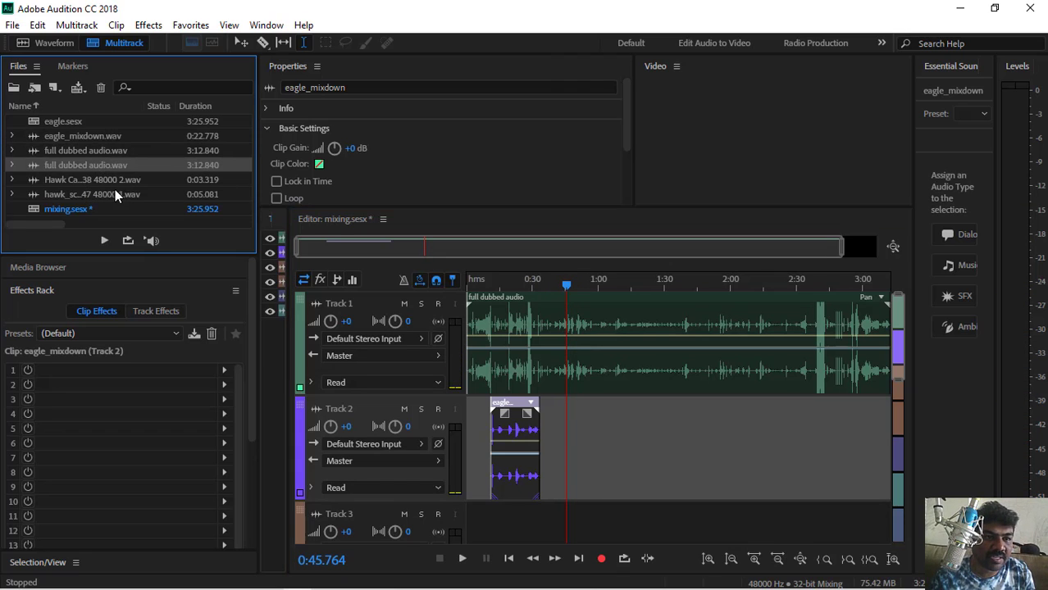
pyautogui.click(107, 180)
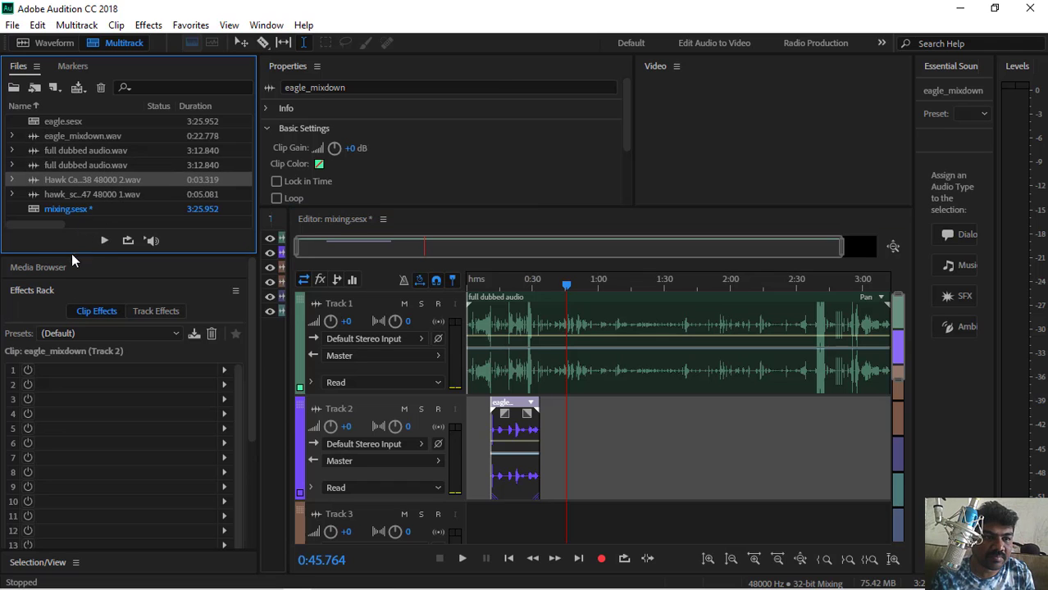
pyautogui.moveTo(73, 257); pyautogui.dragTo(76, 323)
pyautogui.rightClick(46, 245)
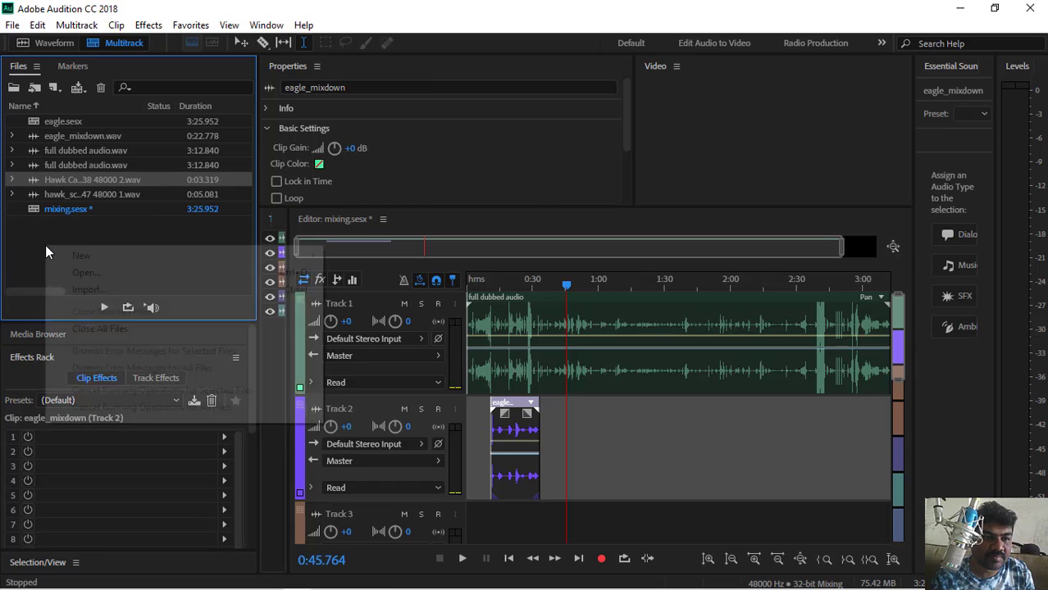
pyautogui.click(75, 288)
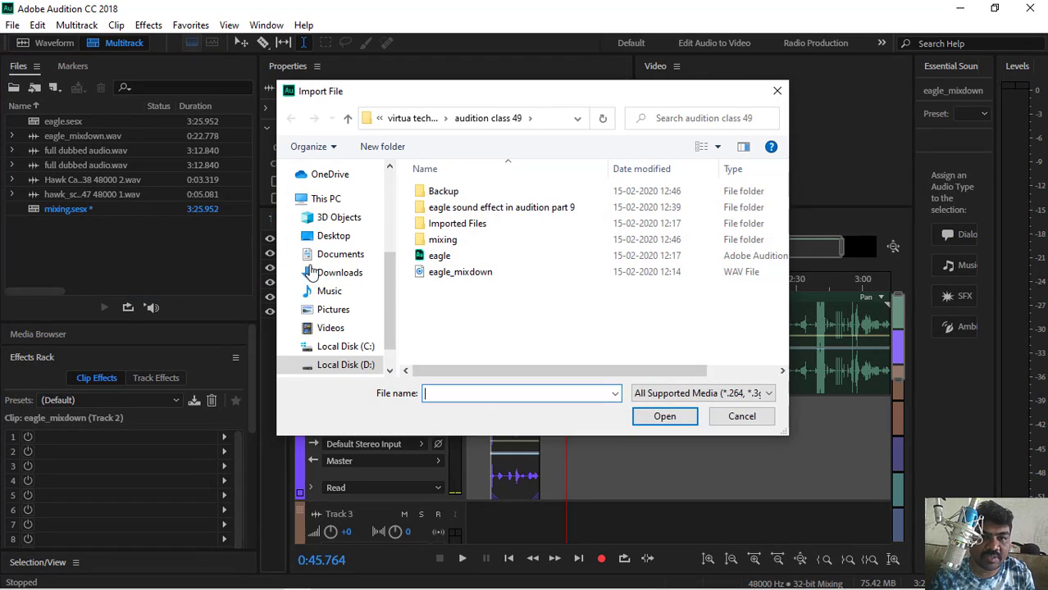
pyautogui.click(339, 276)
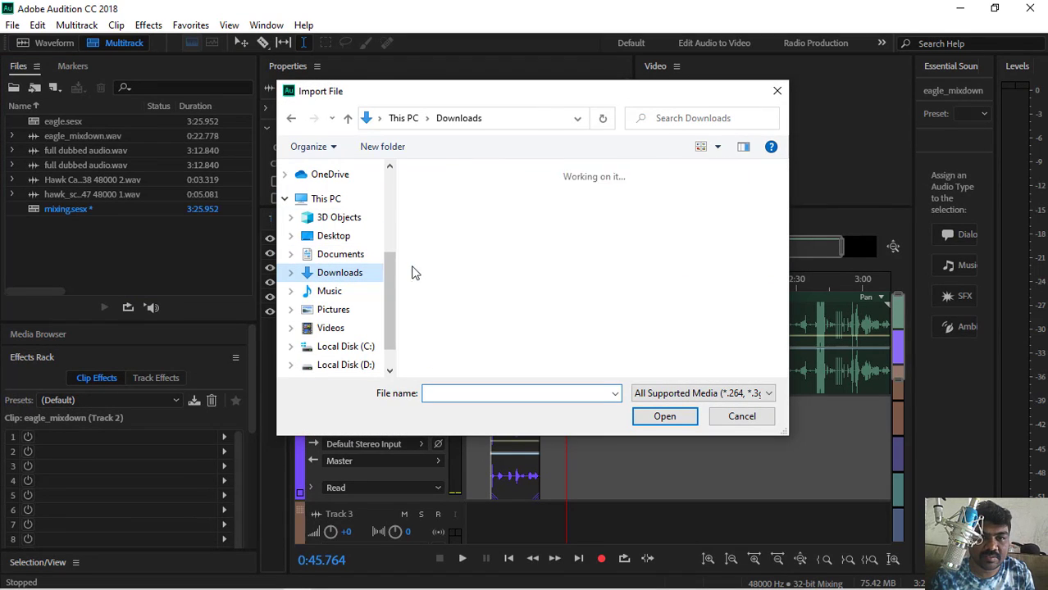
pyautogui.click(447, 233)
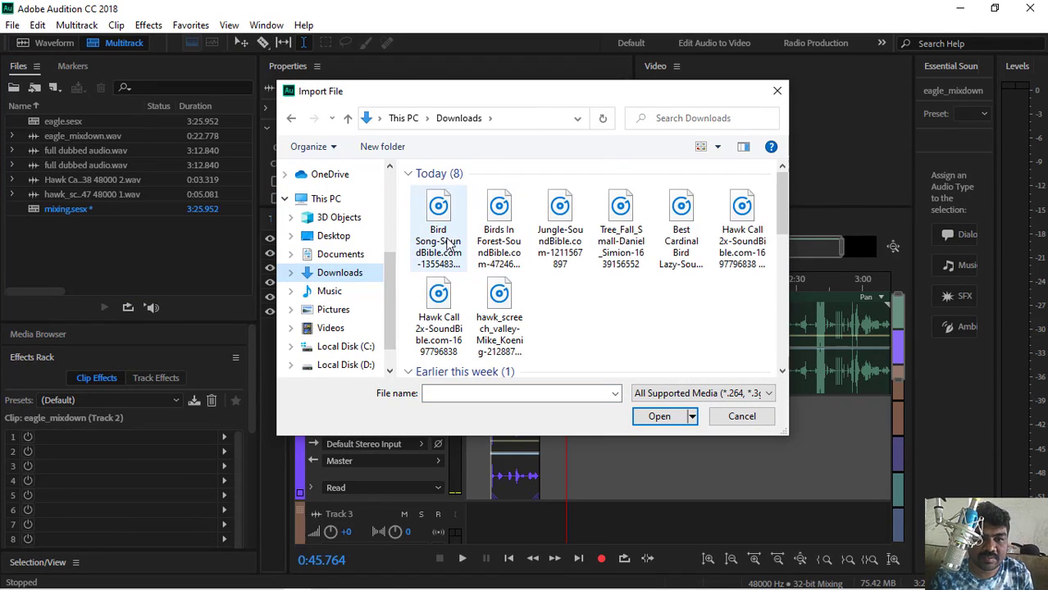
pyautogui.keyDown('shift'); pyautogui.click(498, 320); pyautogui.keyUp('shift')
pyautogui.click(660, 416)
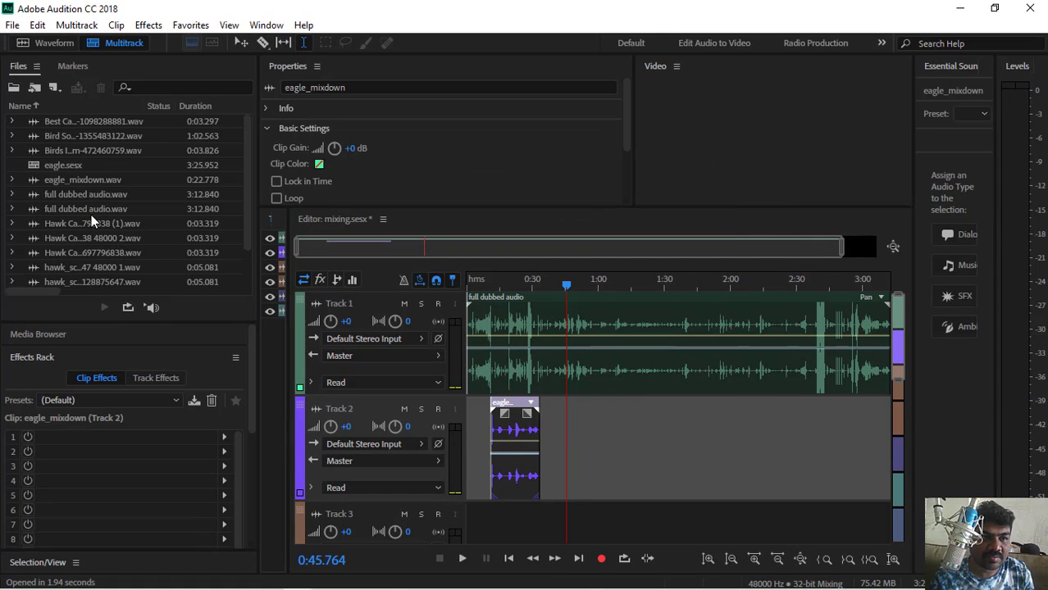
# - Insert the Hawk Call (1) file on Track 2 at 0:45.764, conforming it to the session's sample rate, and play it
pyautogui.scroll(-3, 155, 231)
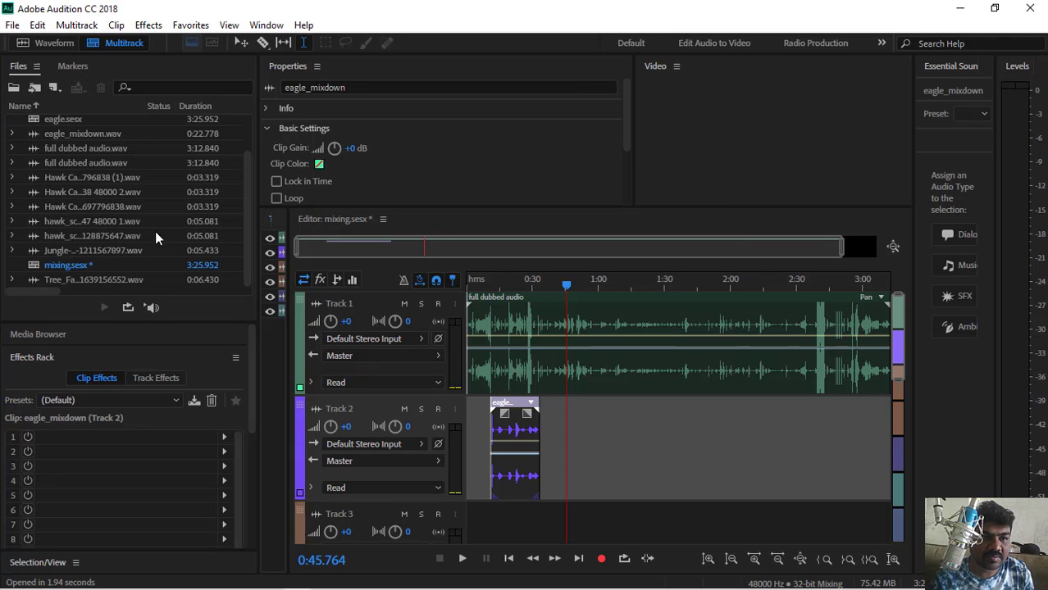
pyautogui.scroll(3, 153, 233)
pyautogui.click(78, 179)
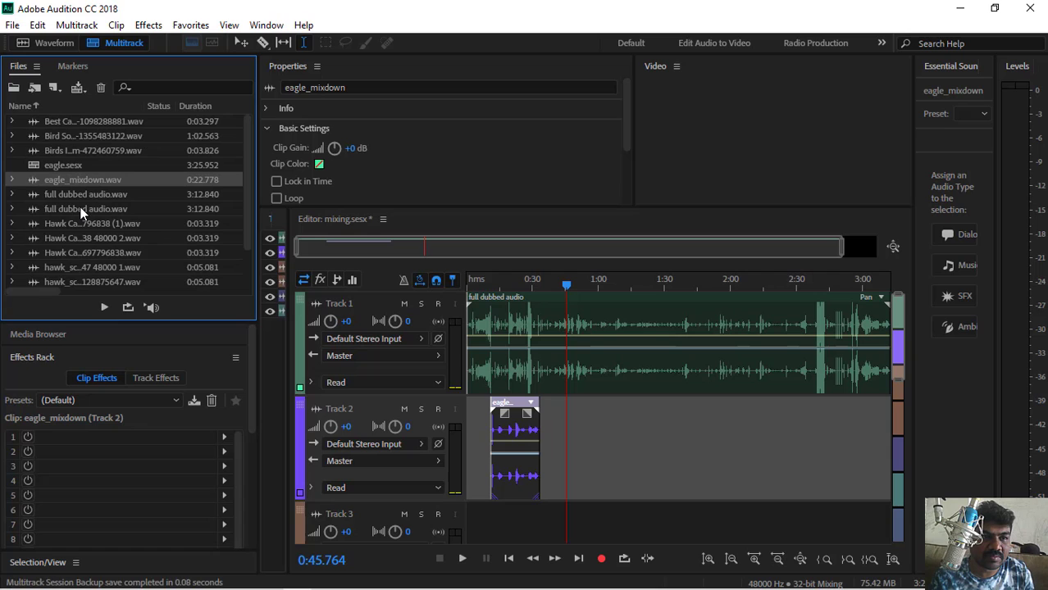
pyautogui.click(78, 200)
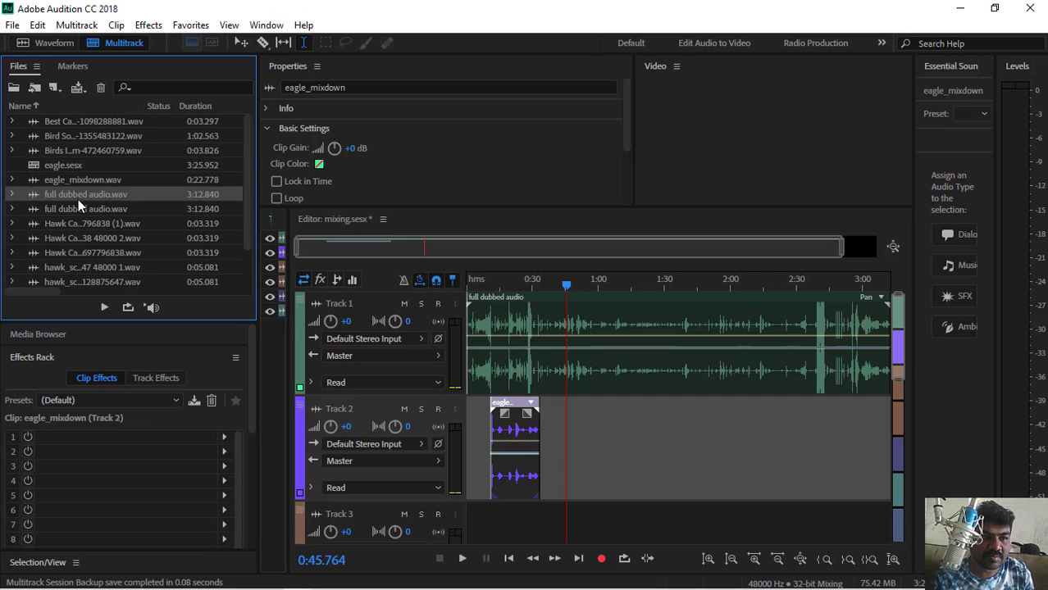
pyautogui.click(81, 225)
pyautogui.moveTo(77, 224)
pyautogui.mouseDown()
pyautogui.moveTo(282, 260)
pyautogui.moveTo(569, 463)
pyautogui.moveTo(549, 448)
pyautogui.moveTo(563, 453)
pyautogui.mouseUp()
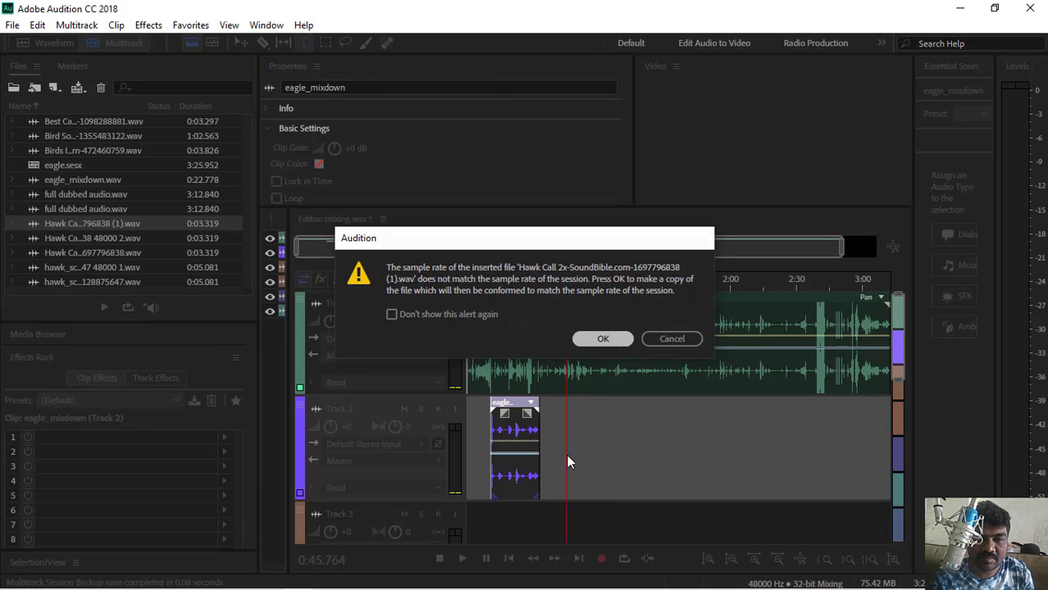
pyautogui.press('Return')
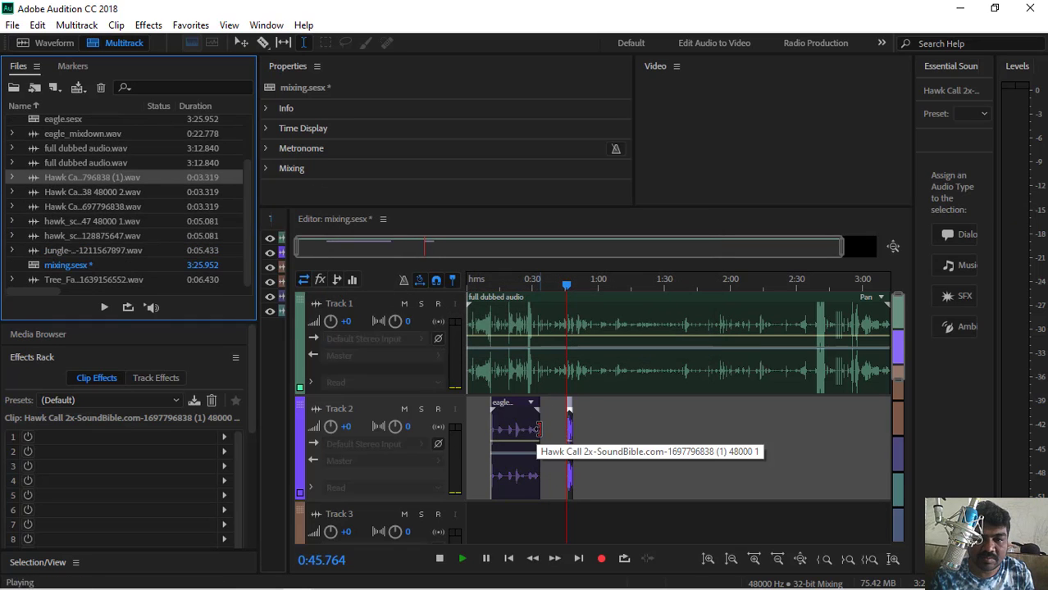
pyautogui.press('space')
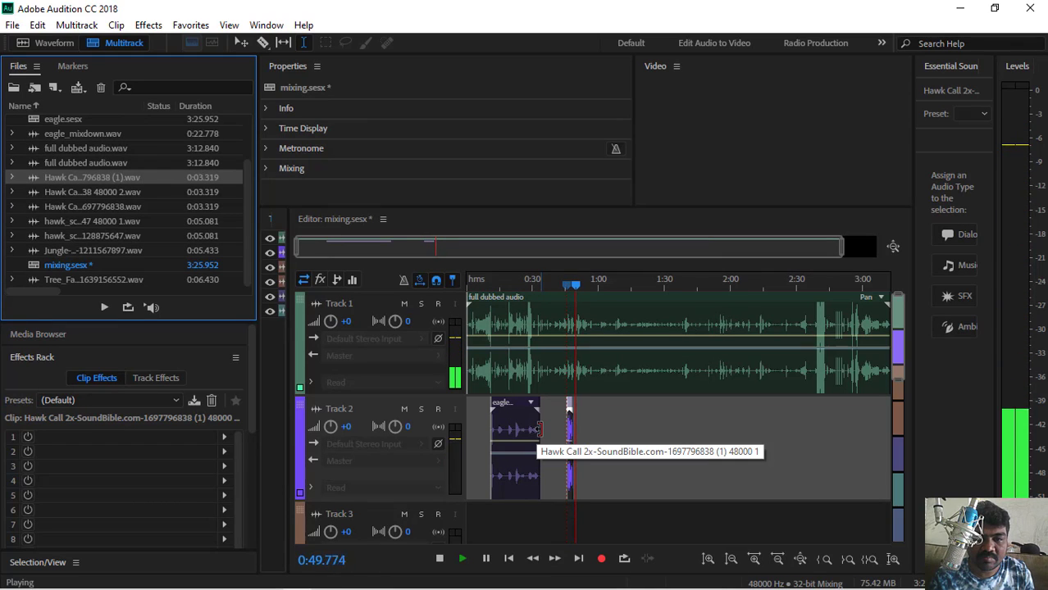
pyautogui.press('space')
# - Place the Hawk Call 48000 2 file on Track 2 at about 1:07 and play that passage
pyautogui.click(107, 197)
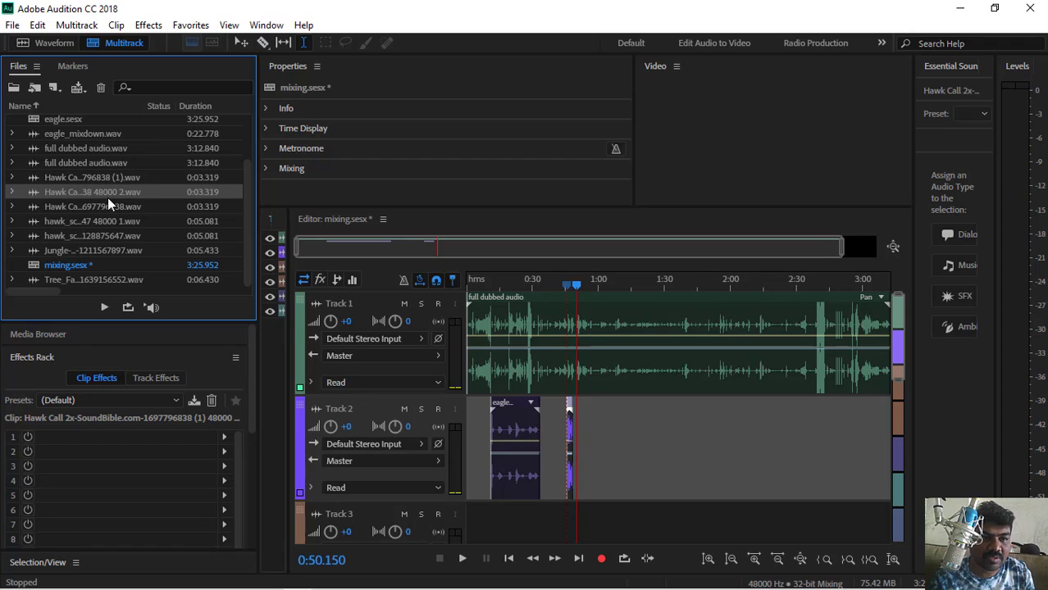
pyautogui.moveTo(107, 192); pyautogui.dragTo(615, 472)
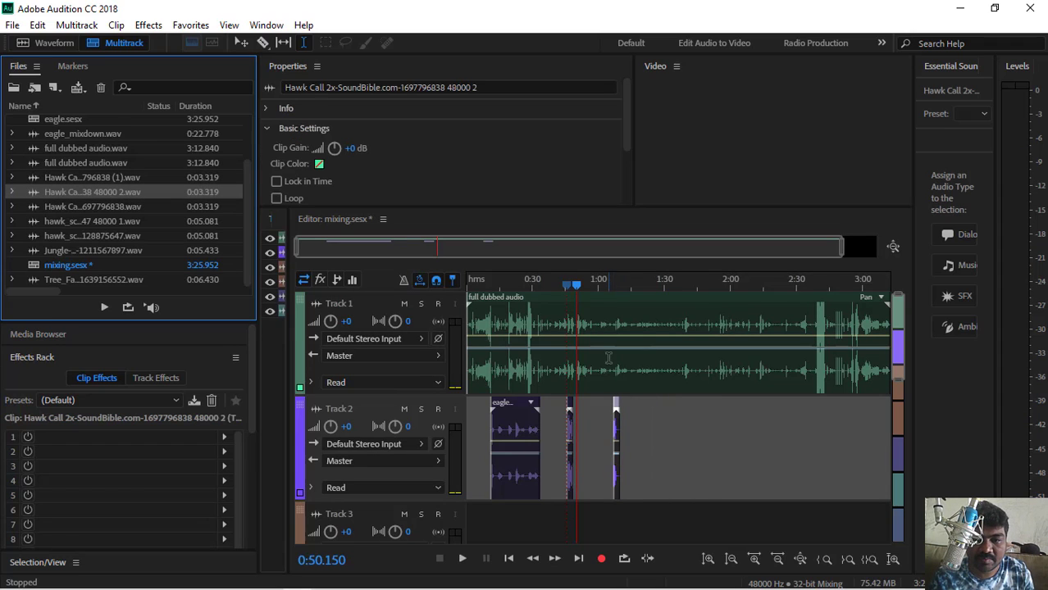
pyautogui.click(613, 301)
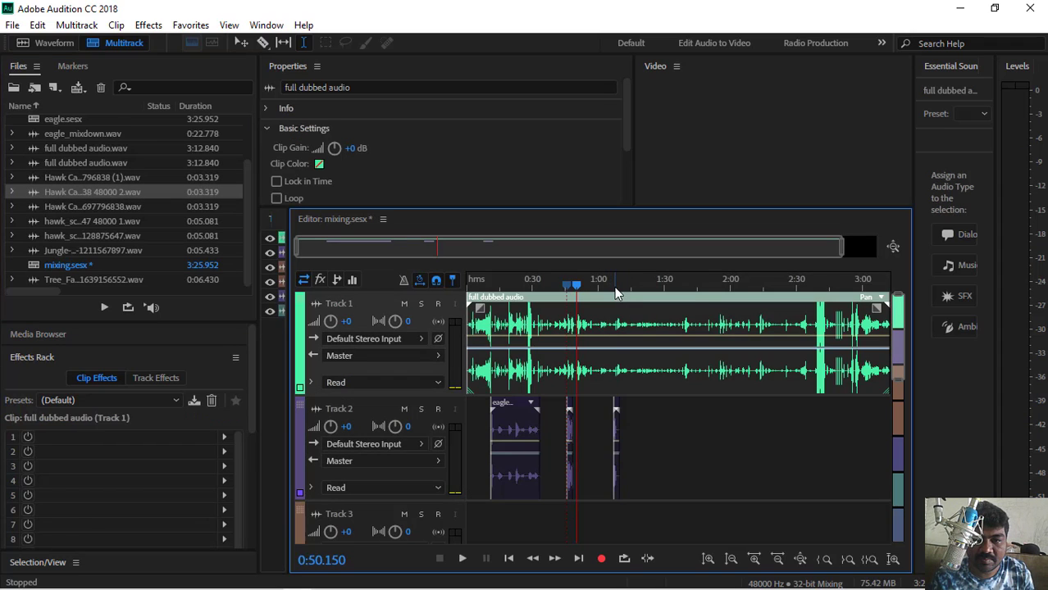
pyautogui.press('space')
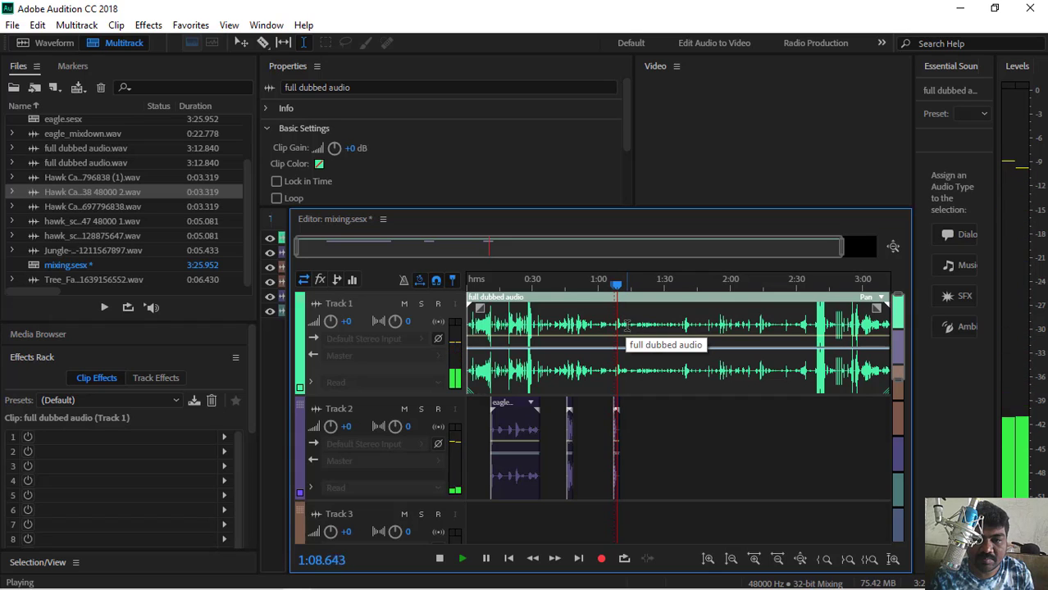
pyautogui.press('space')
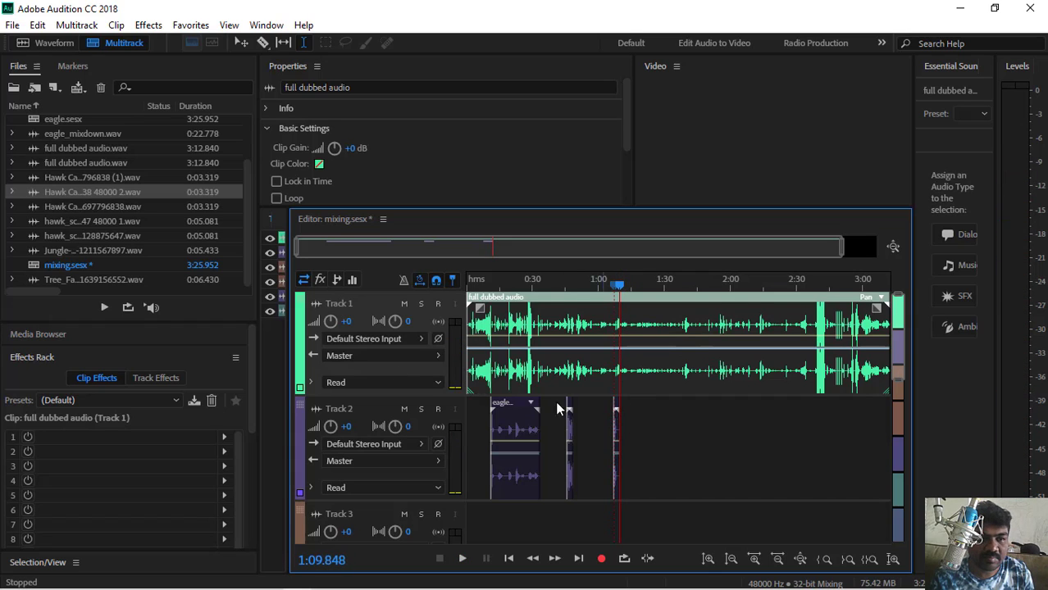
# - Place the original Hawk Call 2x file on Track 2 at about 1:30, accepting the sample-rate conversion
pyautogui.click(98, 206)
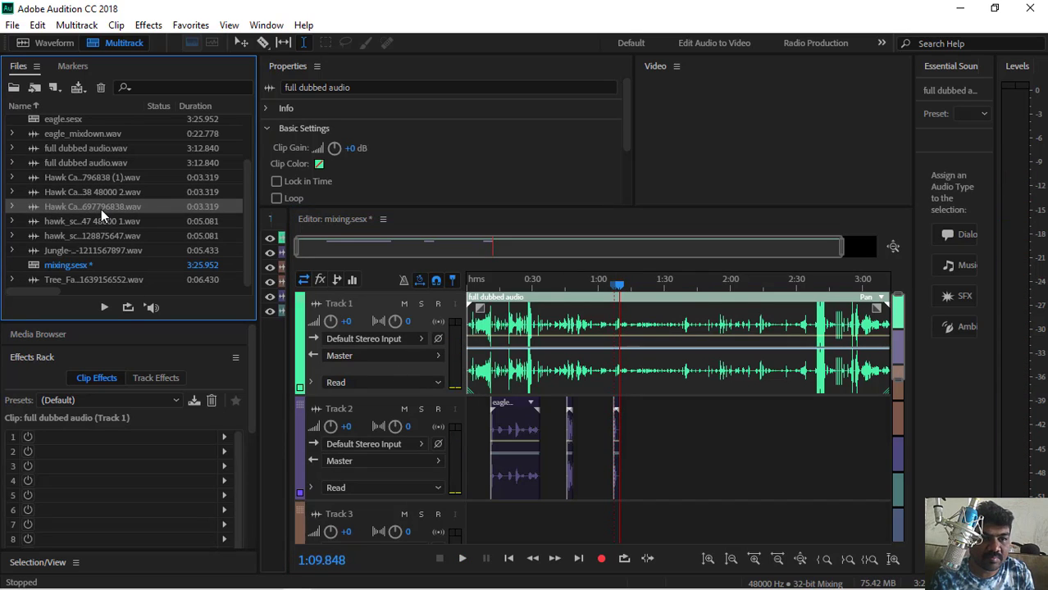
pyautogui.moveTo(101, 210); pyautogui.dragTo(666, 445)
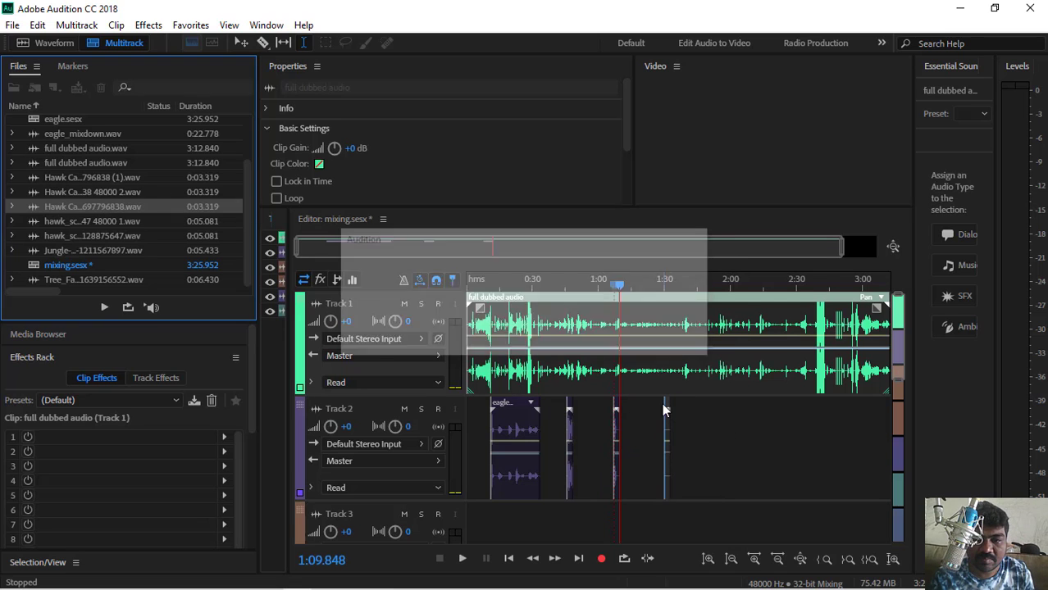
pyautogui.click(602, 339)
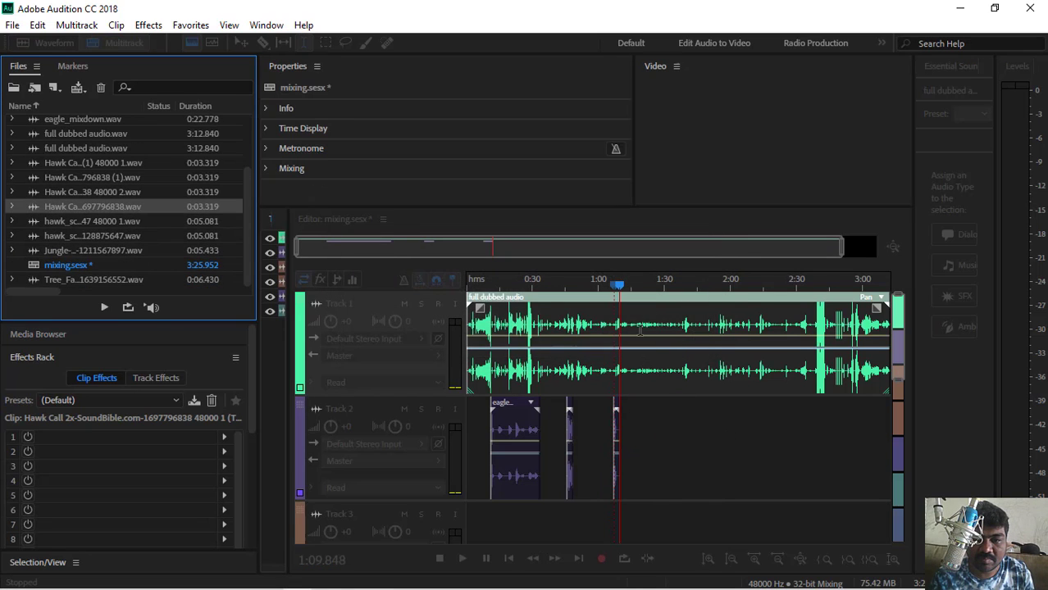
# - Place the 48000 Hz hawk_screech_valley file on Track 2 at about 1:46 and play that passage
pyautogui.moveTo(131, 222); pyautogui.dragTo(704, 451)
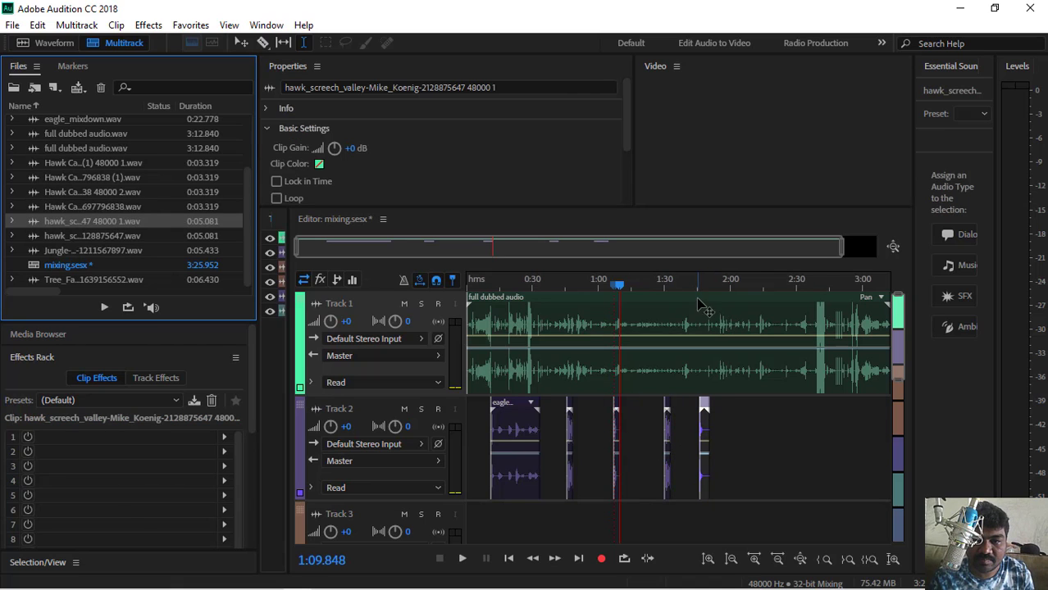
pyautogui.click(697, 285)
pyautogui.press('space')
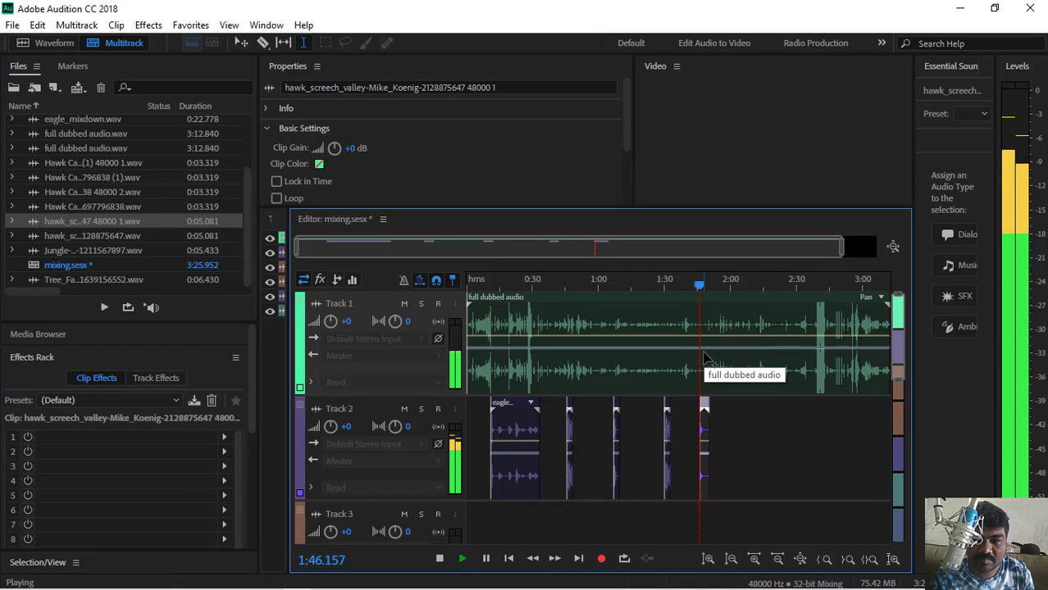
pyautogui.press('space')
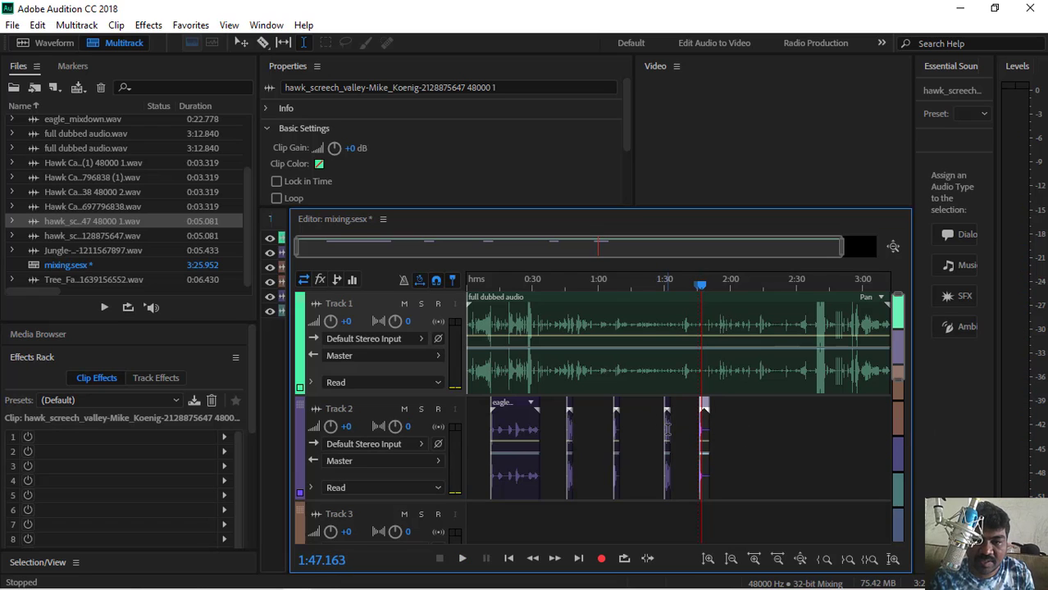
# - Delete the two hawk call clips at about 1:07 and 1:30 on Track 2
pyautogui.click(668, 428)
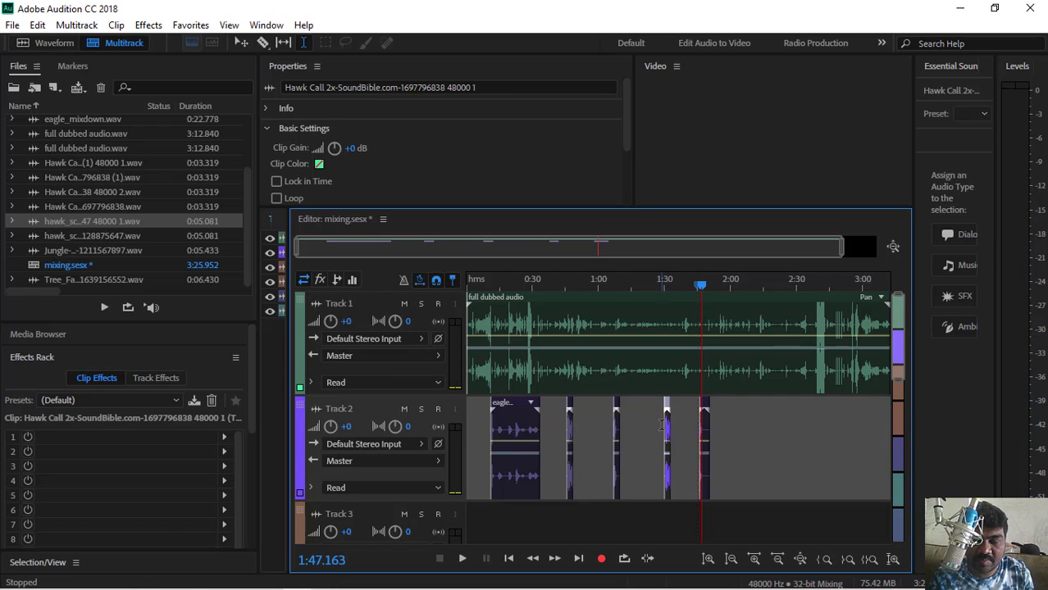
pyautogui.moveTo(685, 428); pyautogui.dragTo(610, 437)
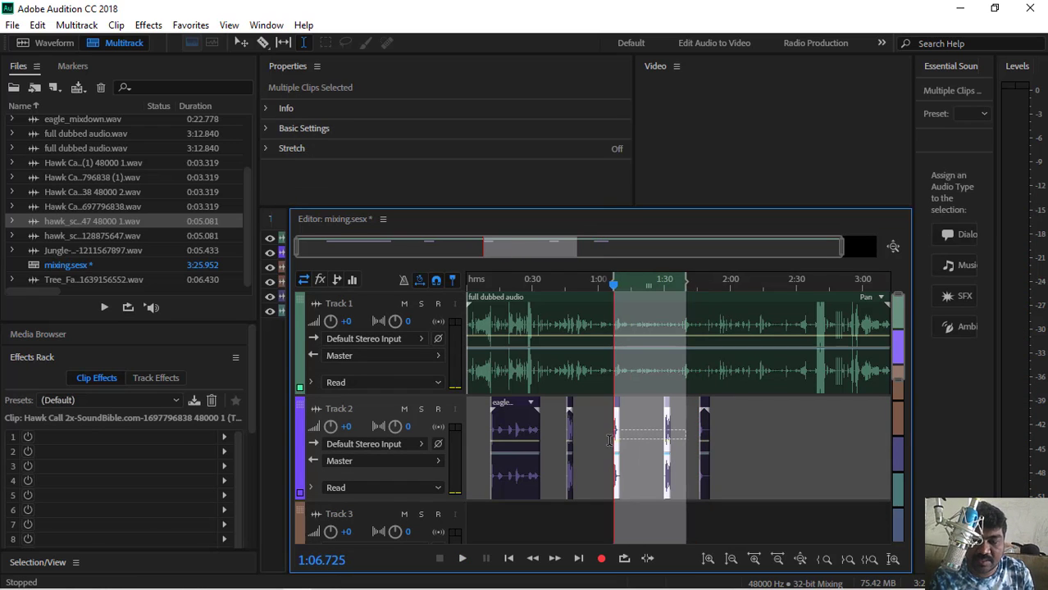
pyautogui.press('Delete')
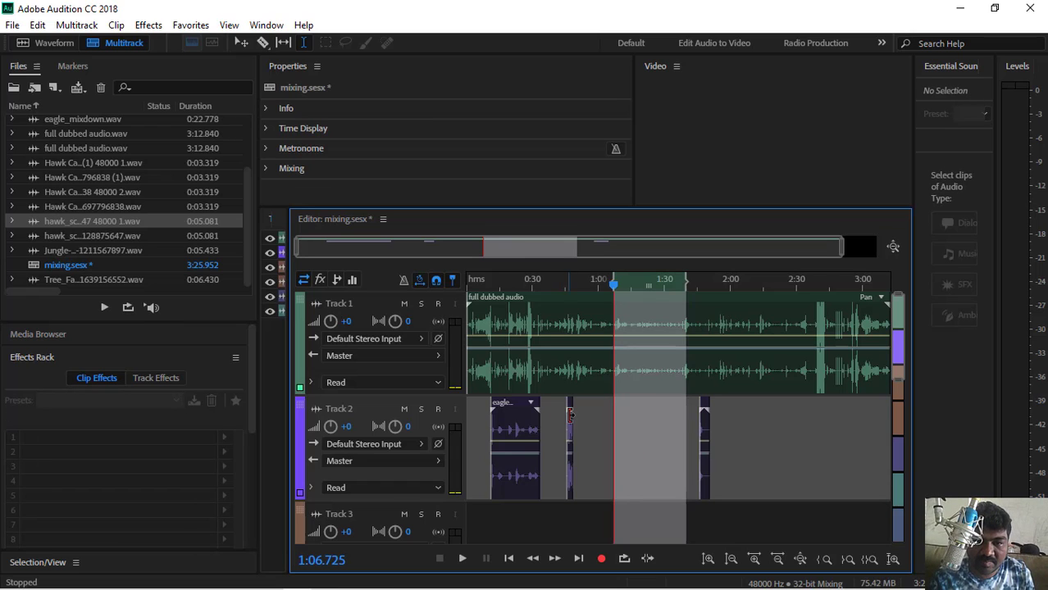
# - Delete the remaining hawk call clip at about 0:46 on Track 2, and move the hawk screech clip to about 0:52, playing that passage
pyautogui.click(570, 416)
pyautogui.press('Delete')
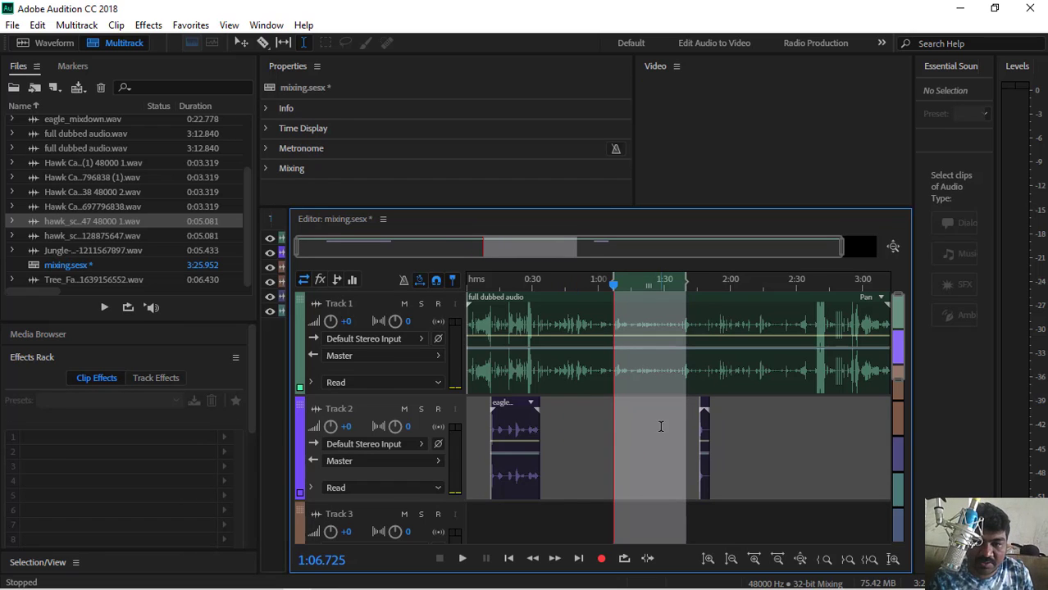
pyautogui.moveTo(705, 404); pyautogui.dragTo(587, 409)
pyautogui.click(572, 283)
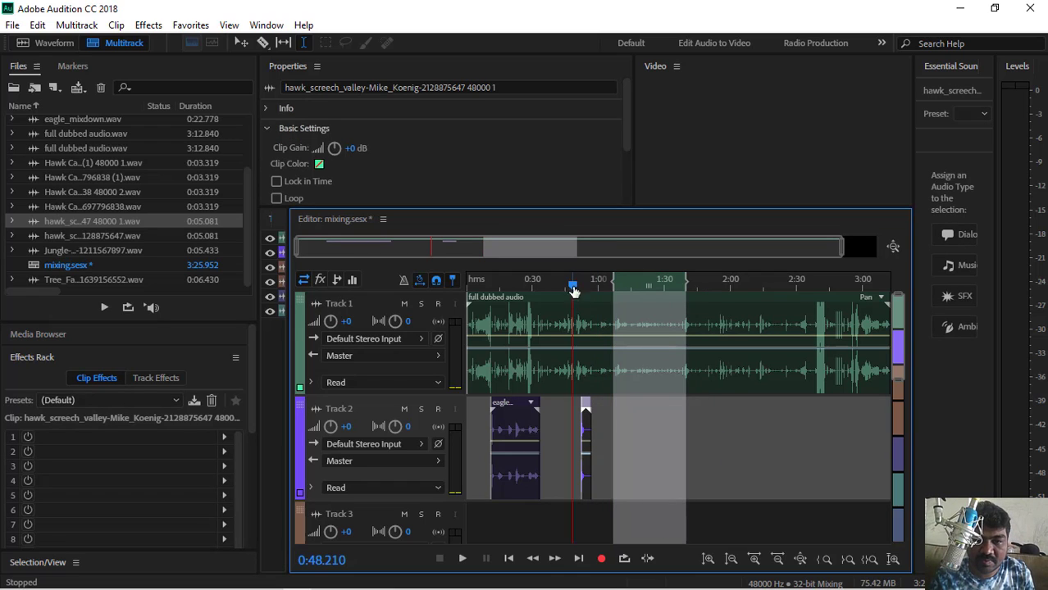
pyautogui.press('space')
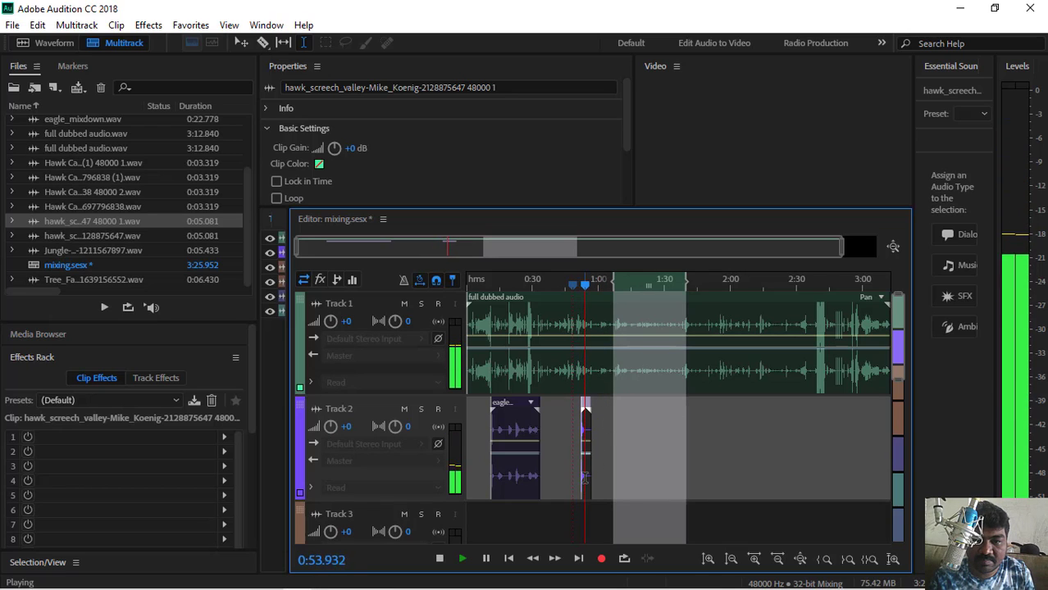
pyautogui.press('space')
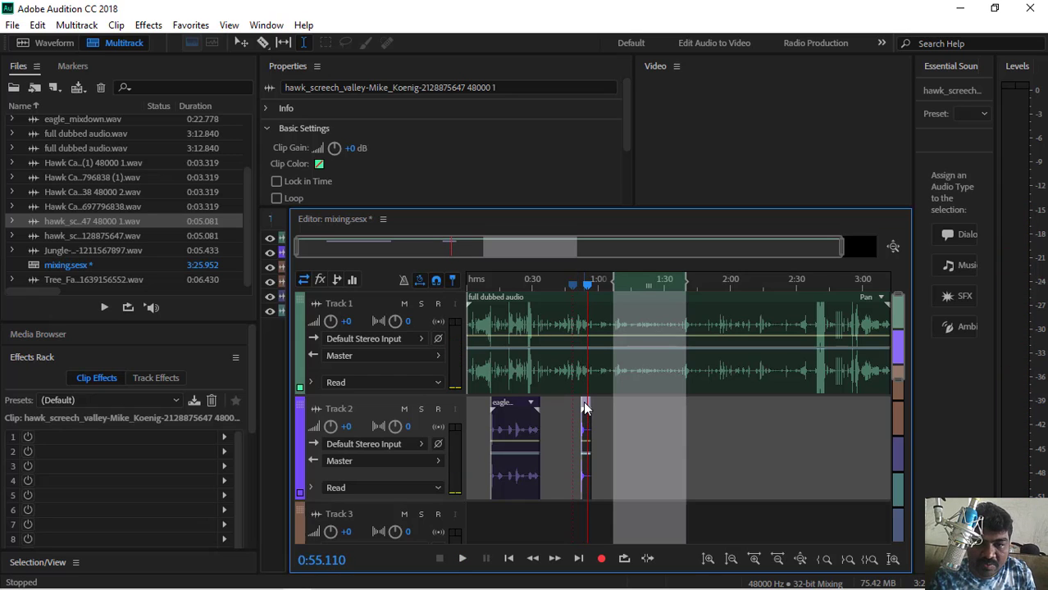
# - Move the hawk screech clip on Track 2 to start at about 0:48 and play that passage
pyautogui.moveTo(584, 403); pyautogui.dragTo(583, 404)
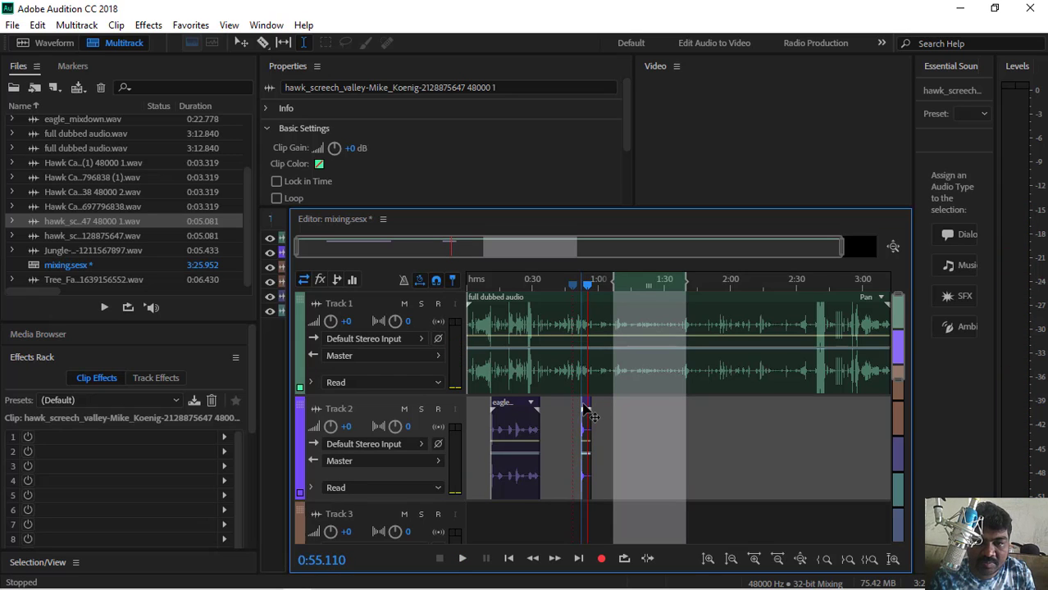
pyautogui.press('space')
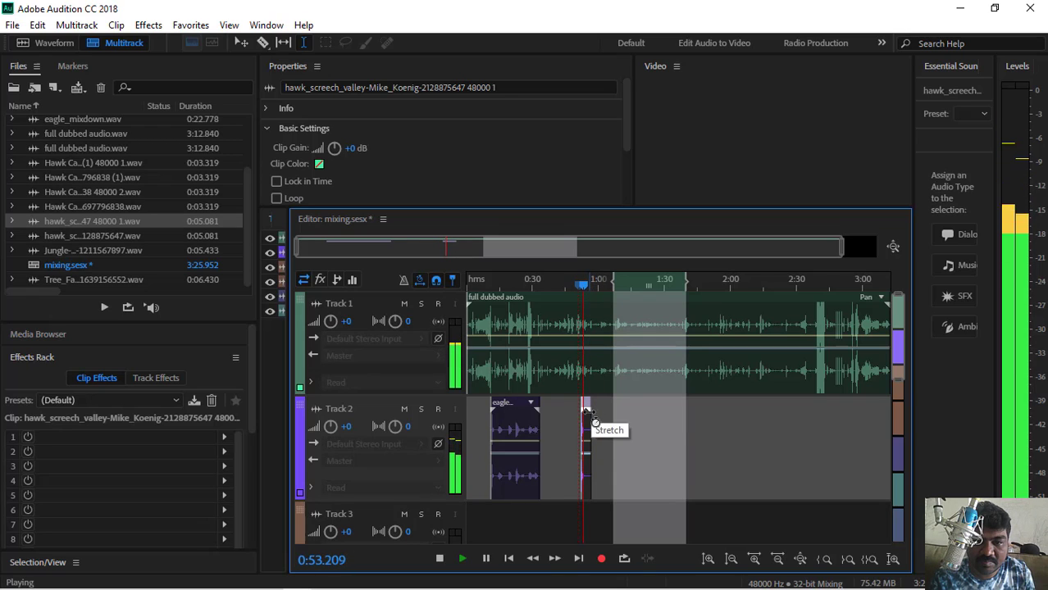
pyautogui.press('space')
pyautogui.moveTo(587, 405); pyautogui.dragTo(579, 406)
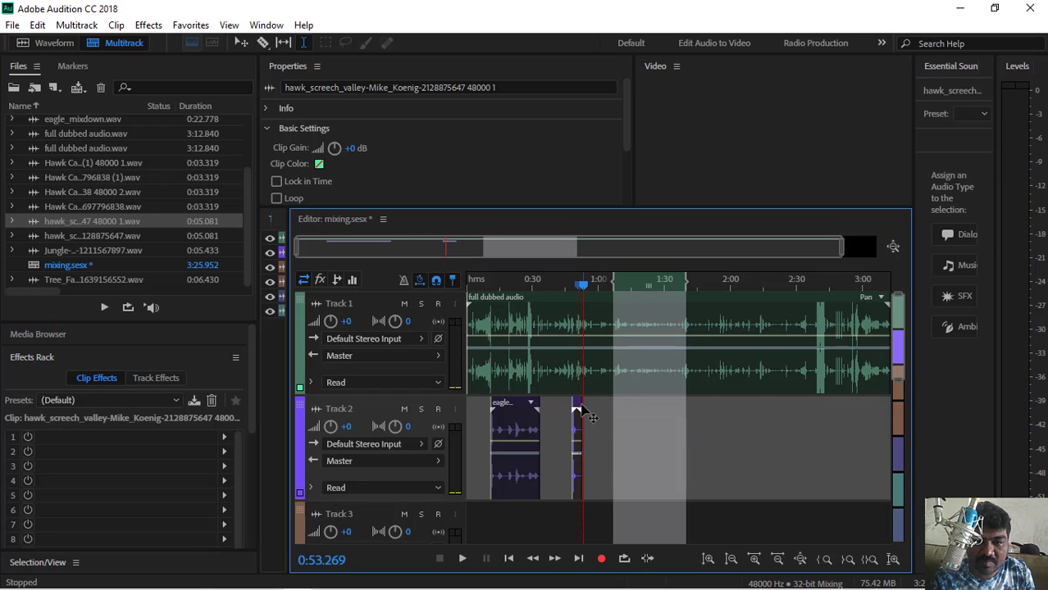
pyautogui.moveTo(582, 290); pyautogui.dragTo(570, 288)
pyautogui.press('space')
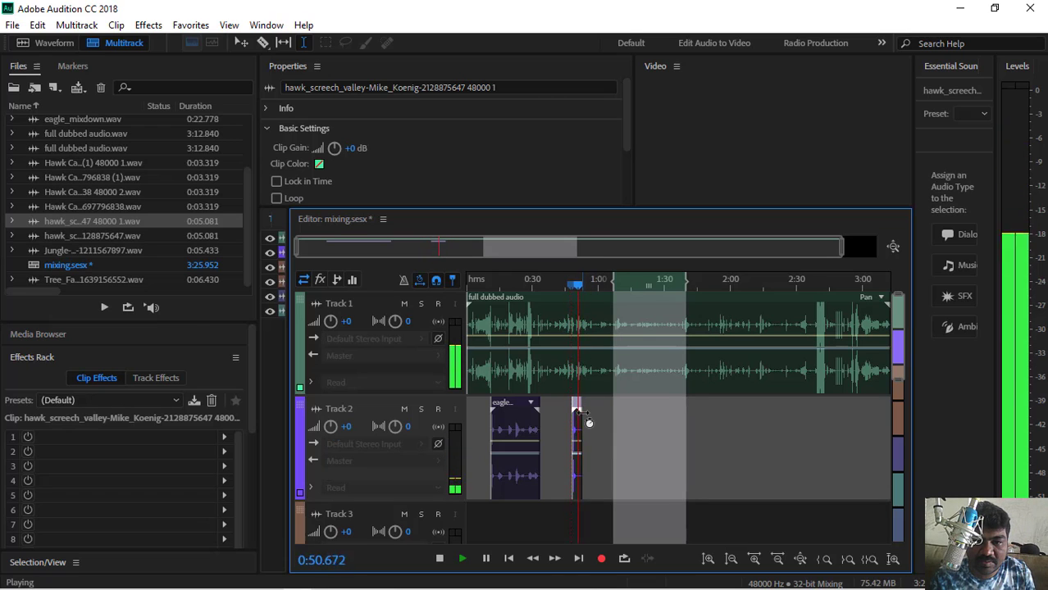
pyautogui.press('space')
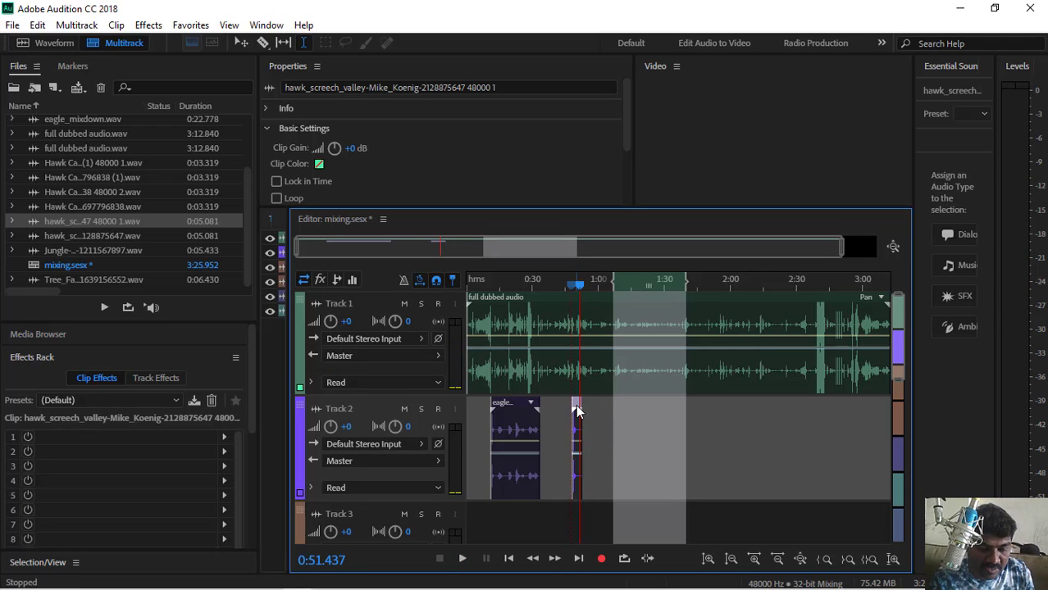
# - Duplicate the hawk screech clip on Track 2 at about 0:51, overlapping the first one, and play the overlap
pyautogui.moveTo(576, 404); pyautogui.dragTo(585, 408)
pyautogui.click(586, 408)
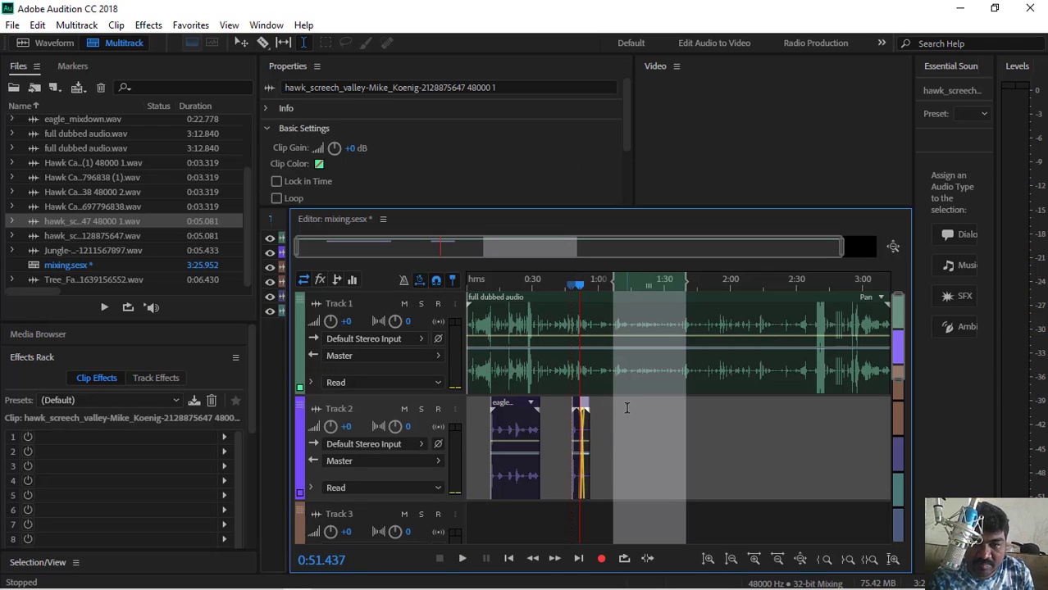
pyautogui.press('space')
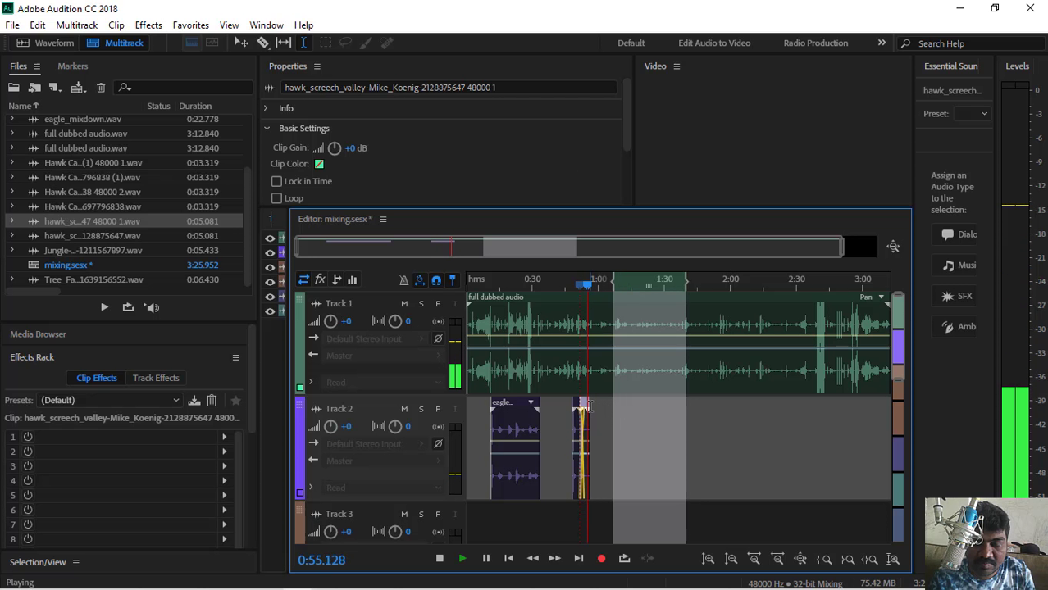
pyautogui.press('space')
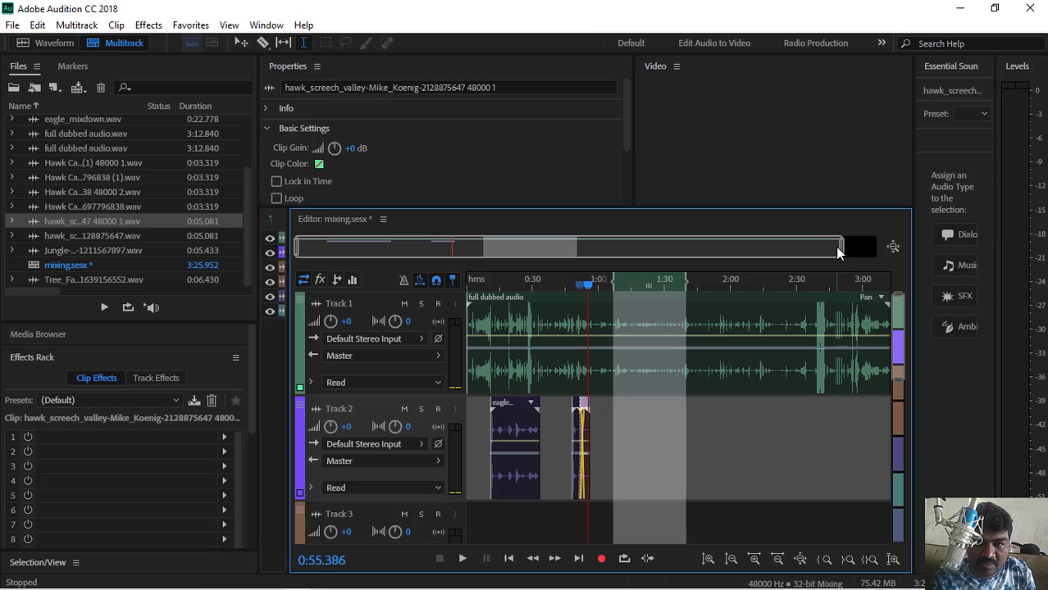
# - Shift the second hawk screech clip to about 0:53 so it directly follows the first, and play from about 0:52
pyautogui.moveTo(843, 248); pyautogui.dragTo(574, 248)
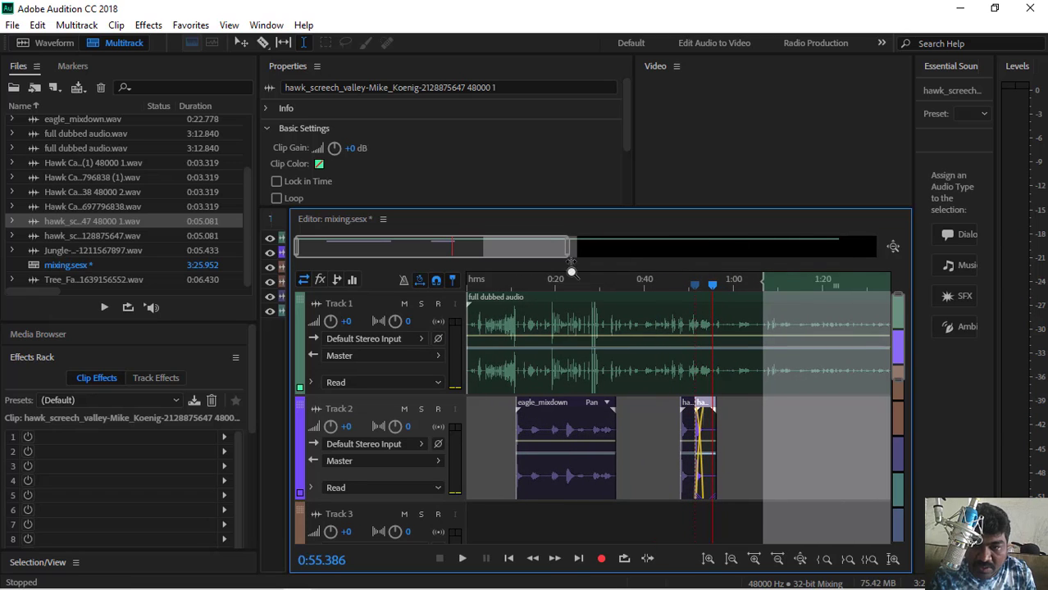
pyautogui.moveTo(703, 407); pyautogui.dragTo(717, 414)
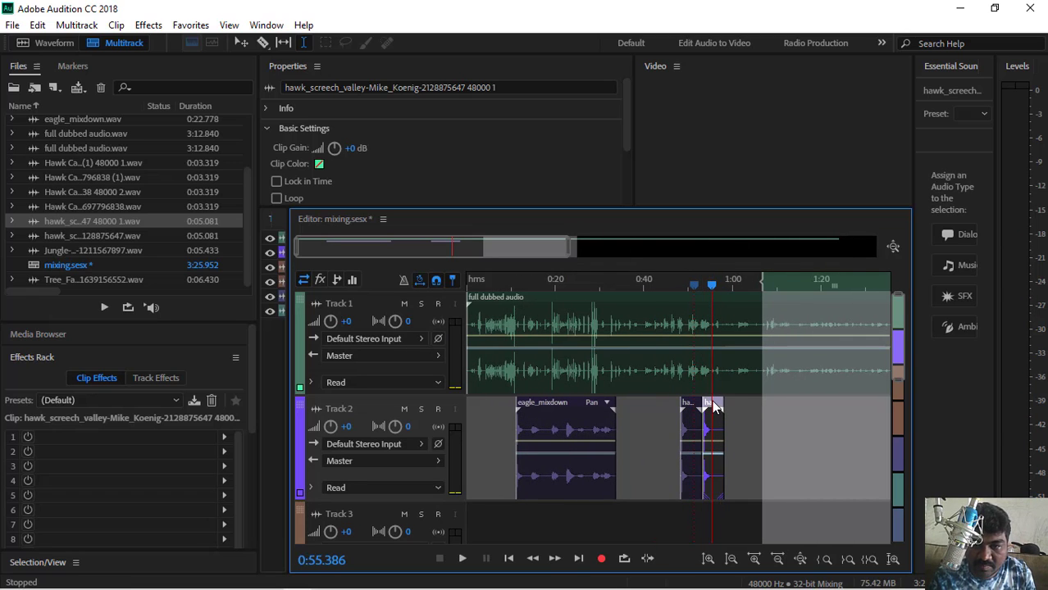
pyautogui.moveTo(714, 408); pyautogui.dragTo(708, 404)
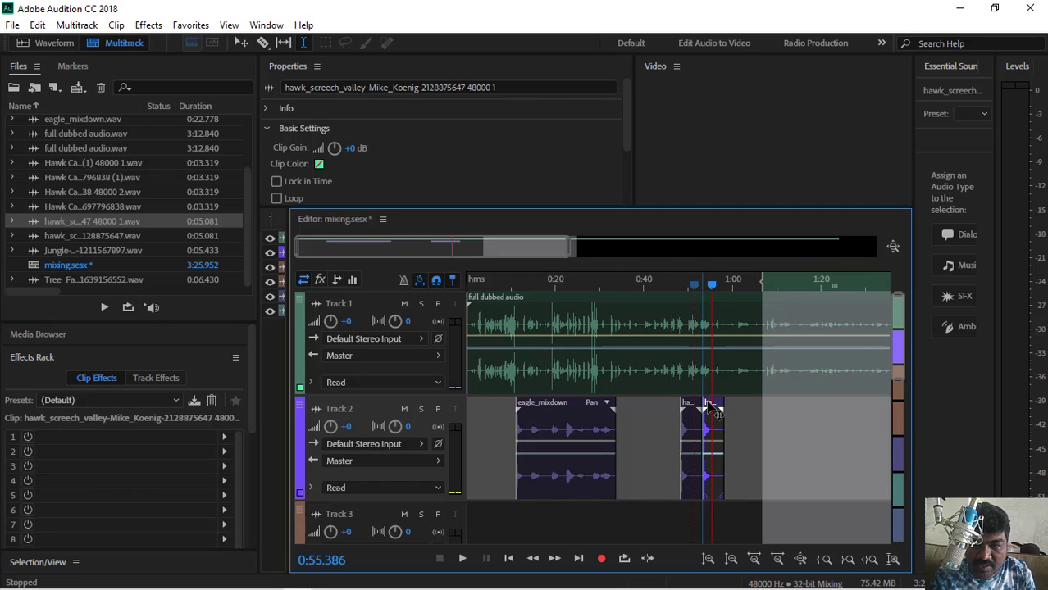
pyautogui.press('space')
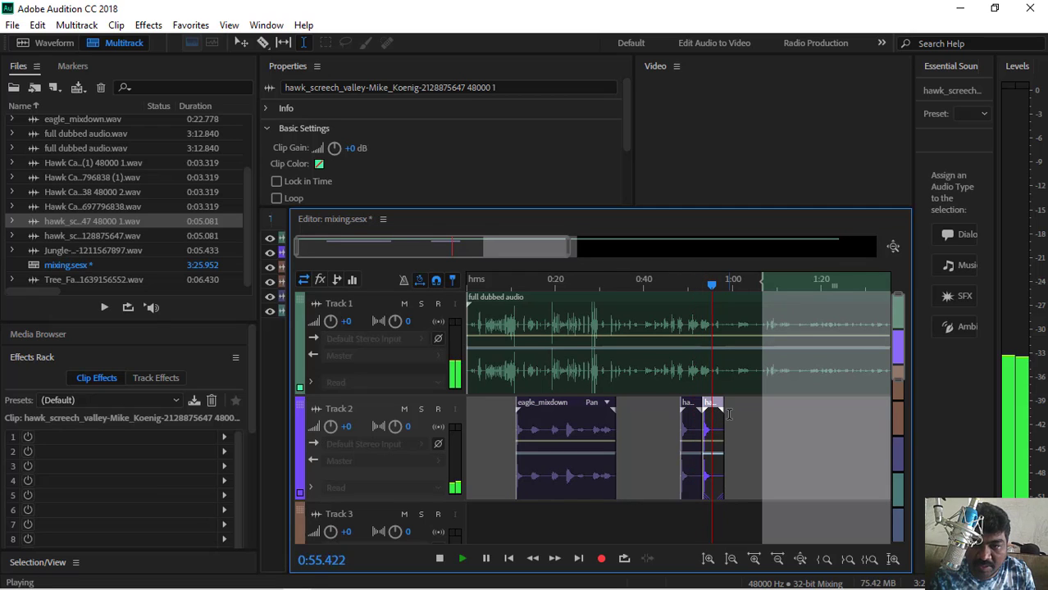
pyautogui.press('space')
pyautogui.moveTo(716, 287); pyautogui.dragTo(699, 288)
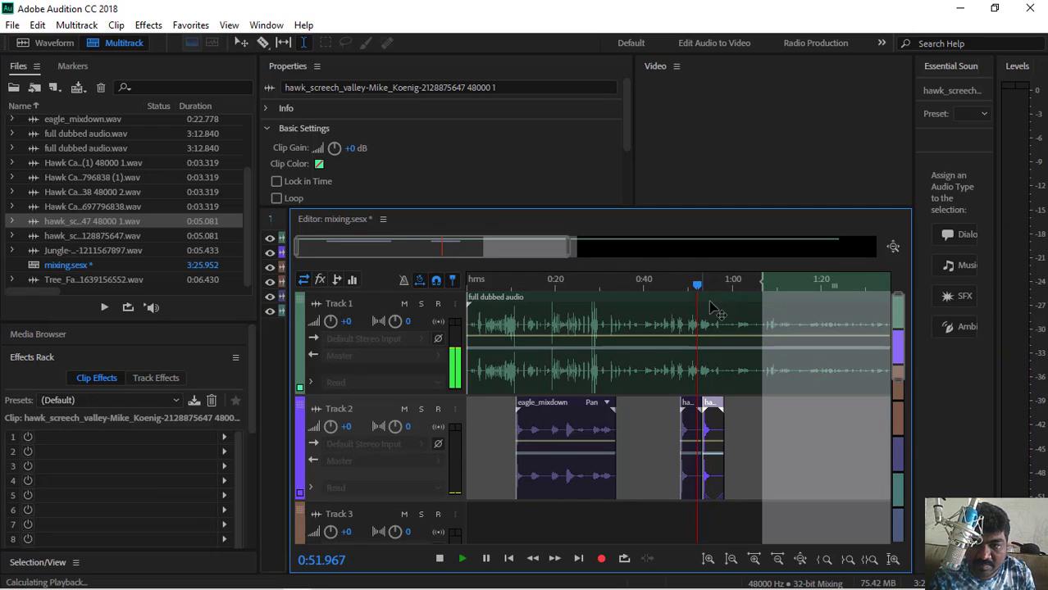
pyautogui.press('space')
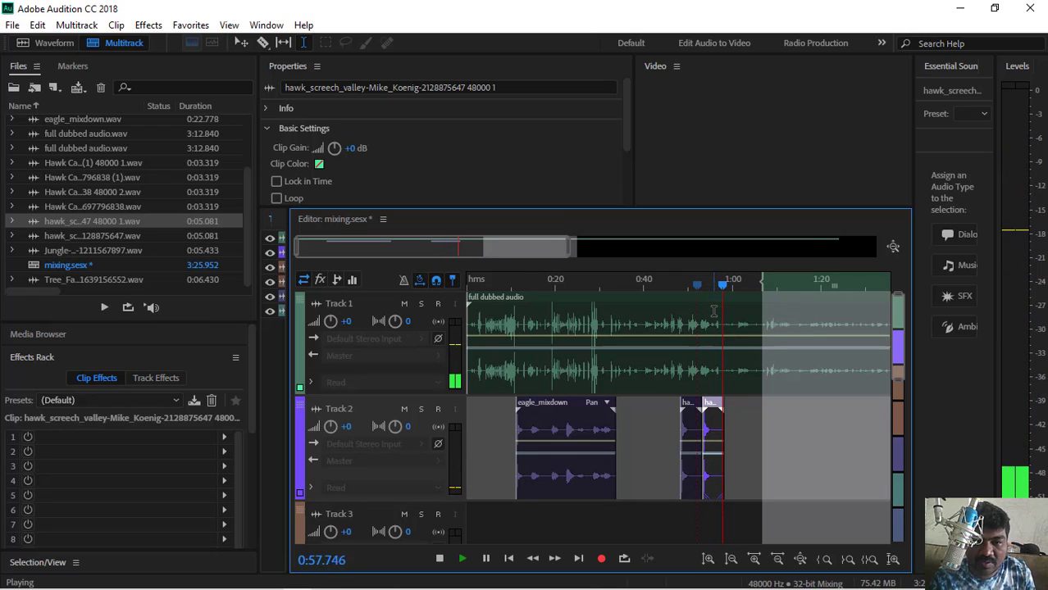
pyautogui.press('space')
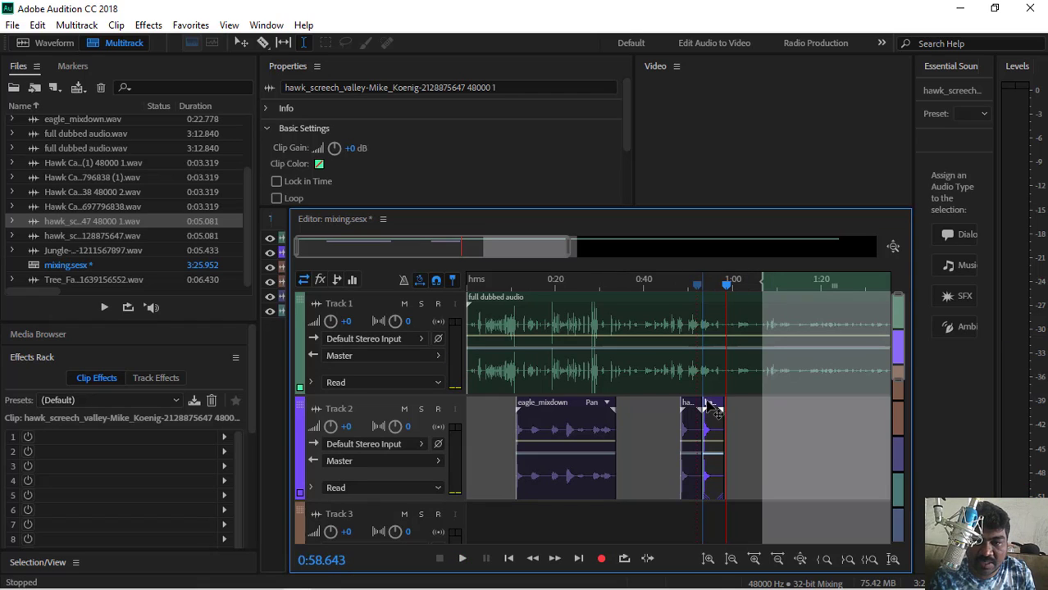
# - Move the second hawk screech clip to about 0:55, then split the first one with the Razor tool at about 0:52 and delete its tail
pyautogui.moveTo(716, 413); pyautogui.dragTo(717, 404)
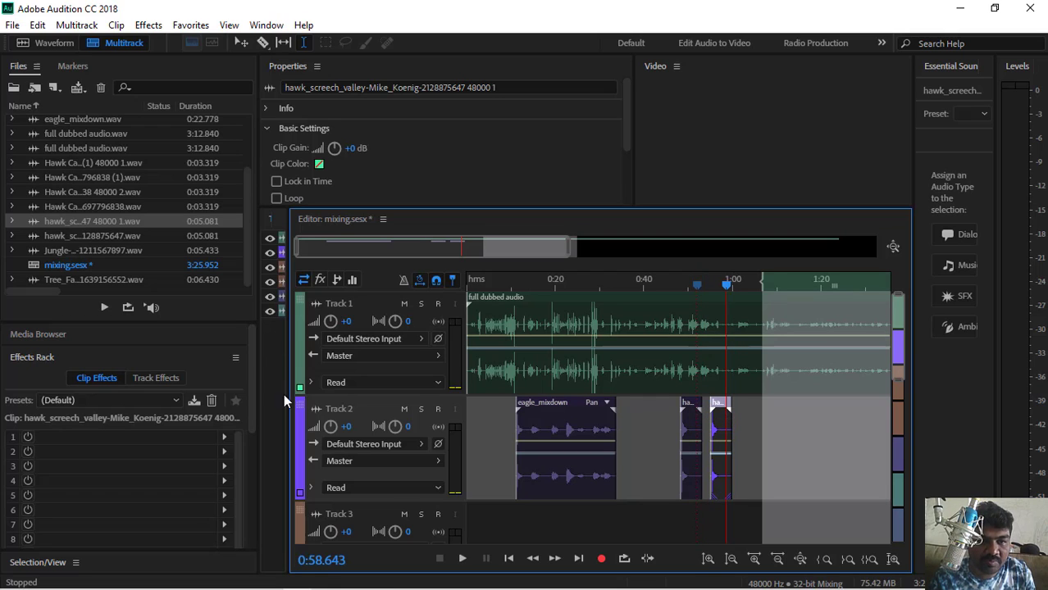
pyautogui.click(263, 42)
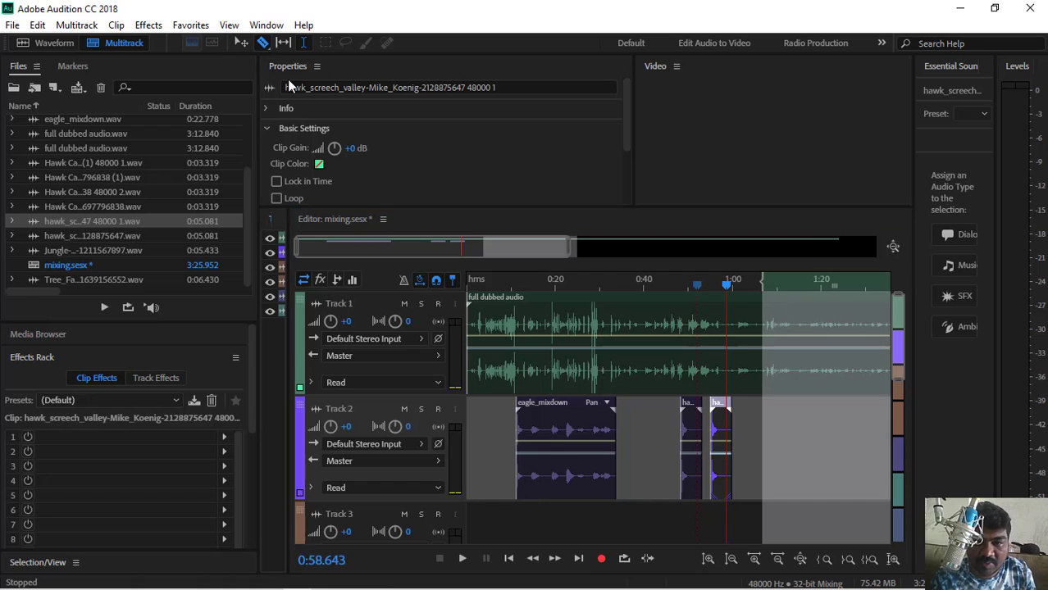
pyautogui.click(711, 443)
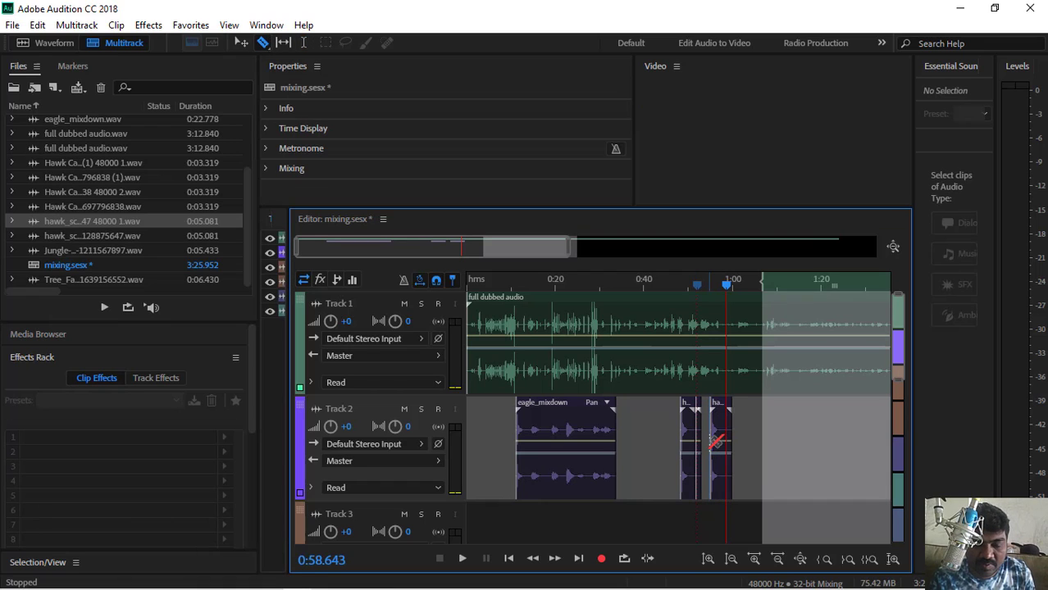
pyautogui.click(701, 464)
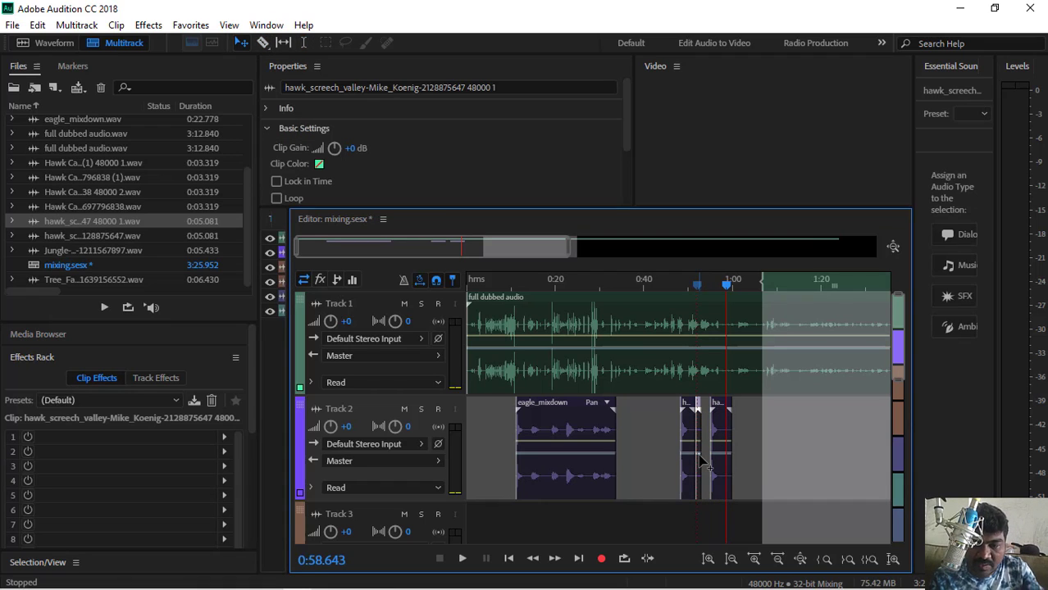
pyautogui.click(716, 445)
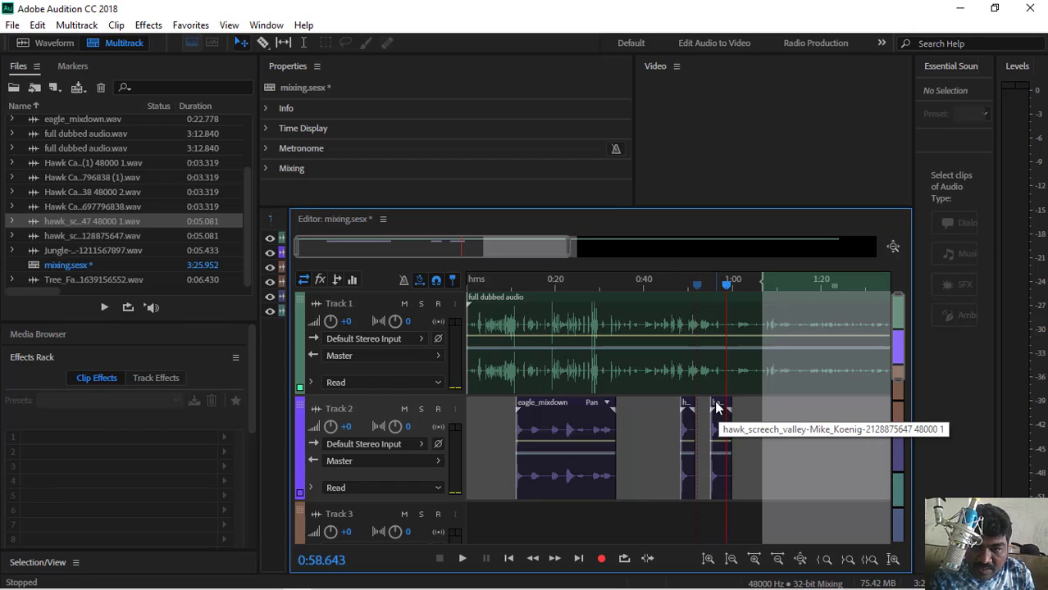
# - Move the second hawk screech clip against the trimmed first one at about 0:52 and play both from about 0:47
pyautogui.moveTo(718, 411); pyautogui.dragTo(703, 404)
pyautogui.click(677, 282)
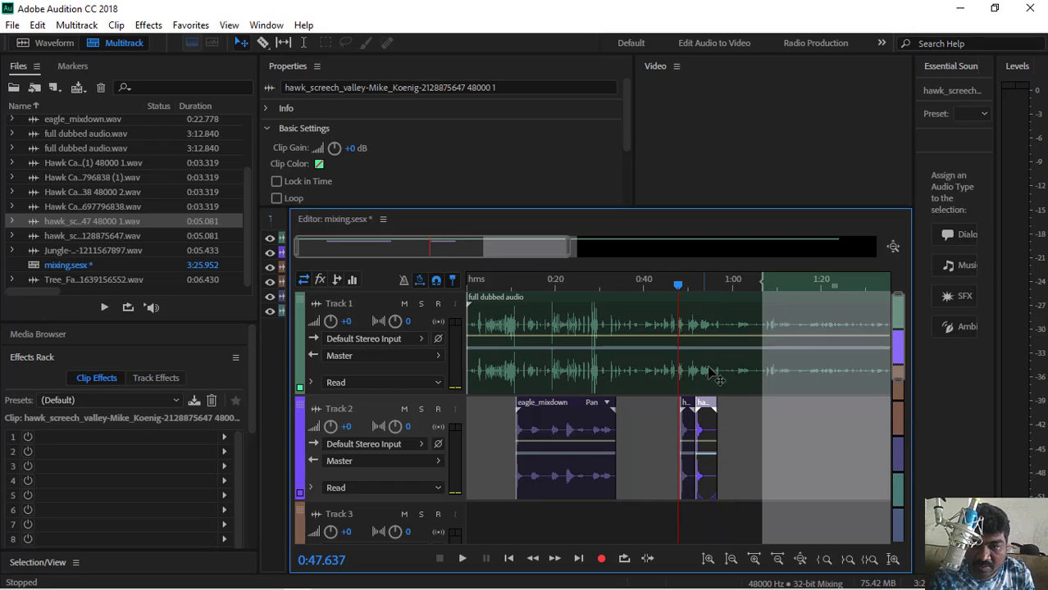
pyautogui.press('space')
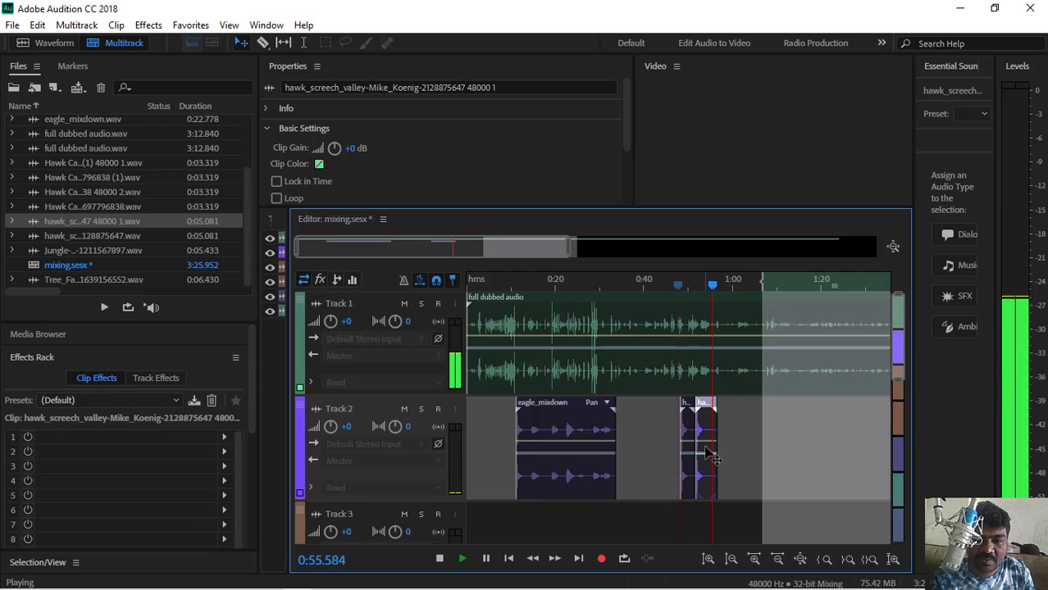
pyautogui.press('space')
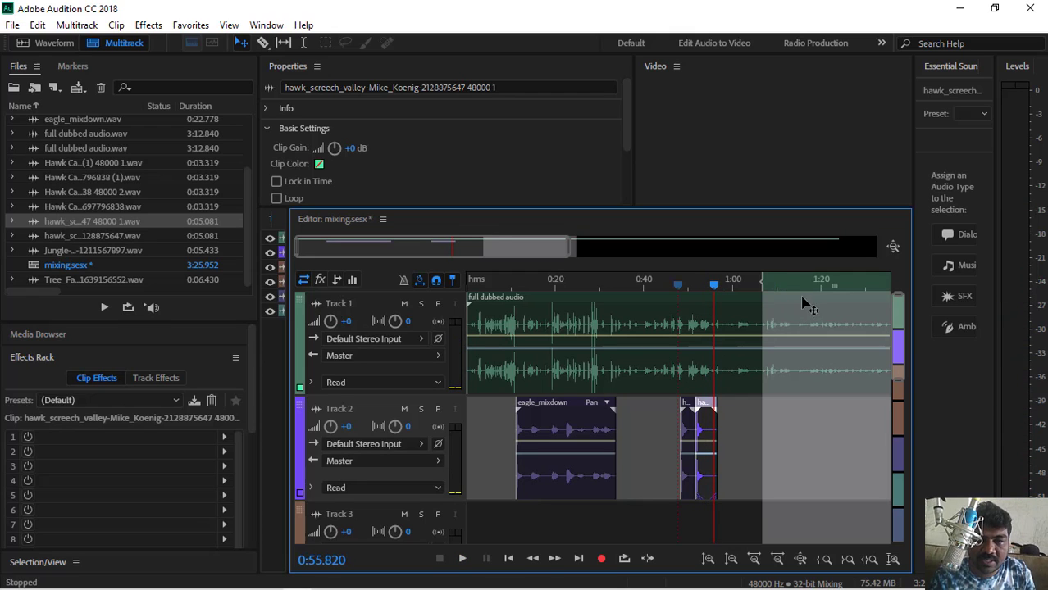
pyautogui.moveTo(351, 584)
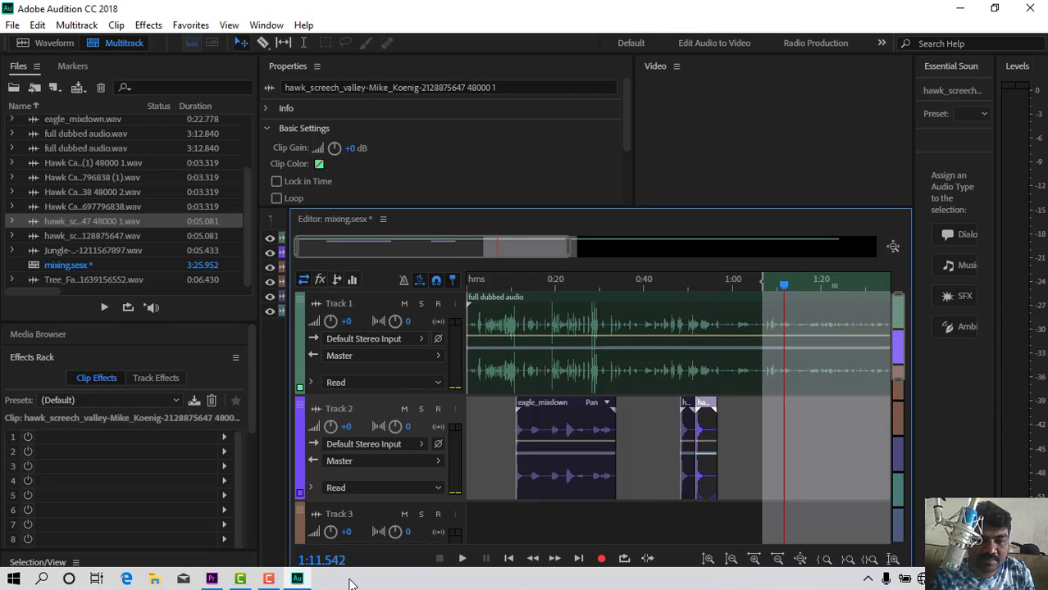
pyautogui.click(268, 581)
pyautogui.click(638, 367)
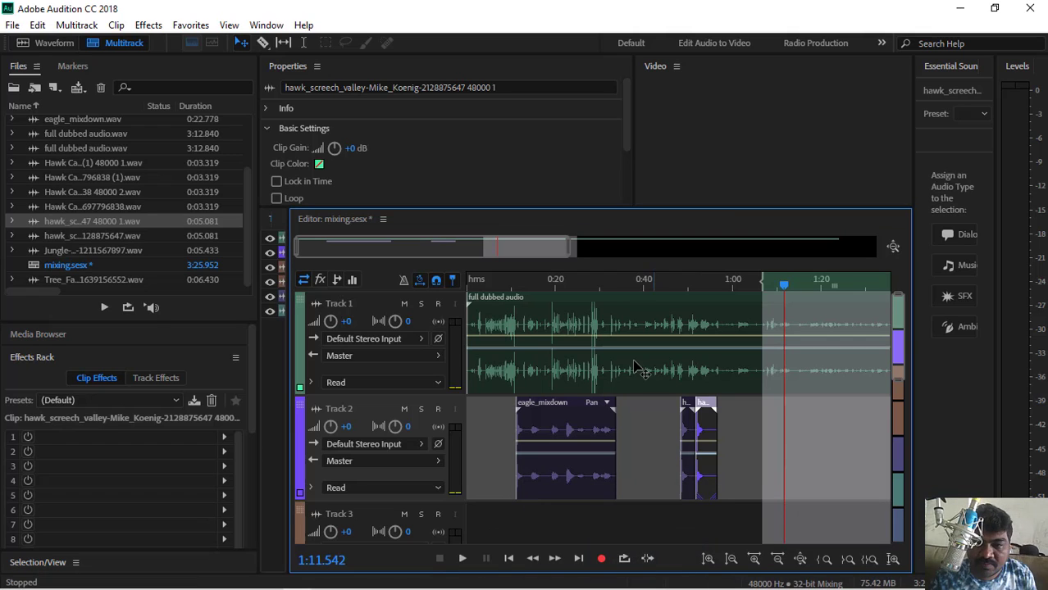
# - Clear the time selection and play the full dubbed audio from about 1:10 to about 1:51
pyautogui.click(753, 288)
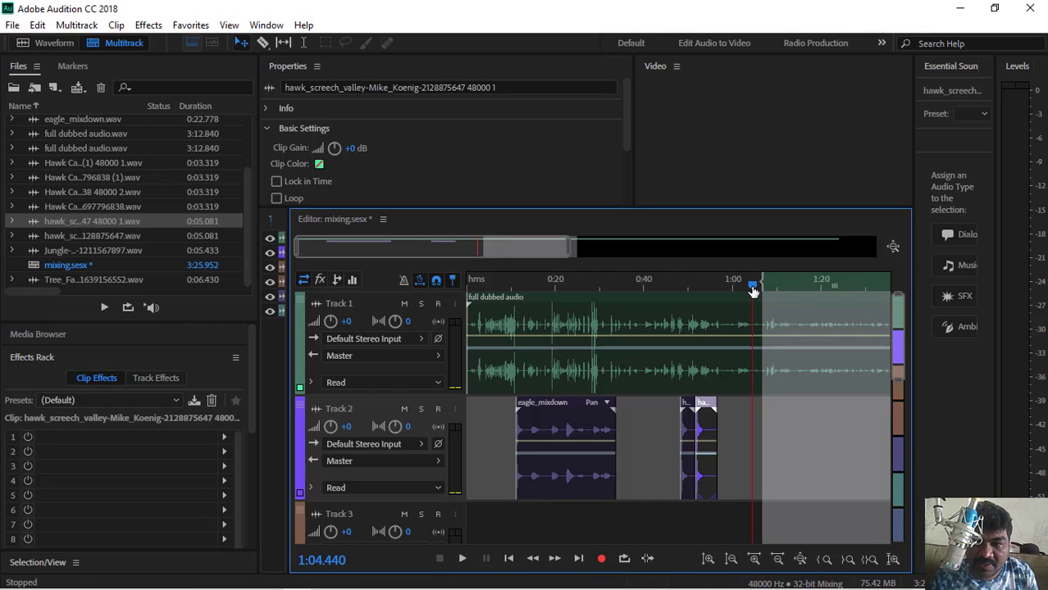
pyautogui.click(779, 289)
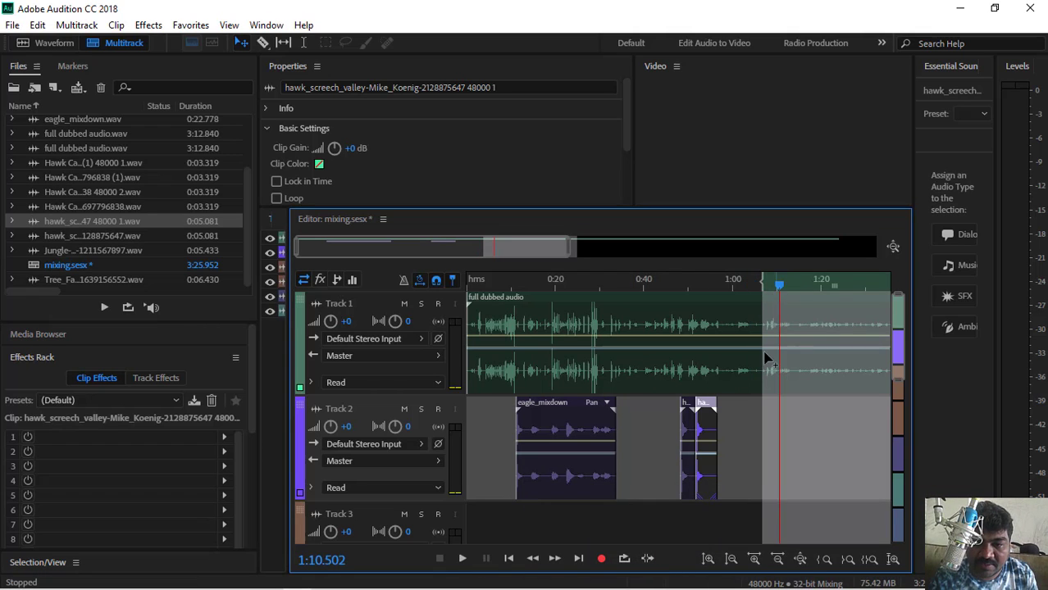
pyautogui.click(742, 464)
pyautogui.press('space')
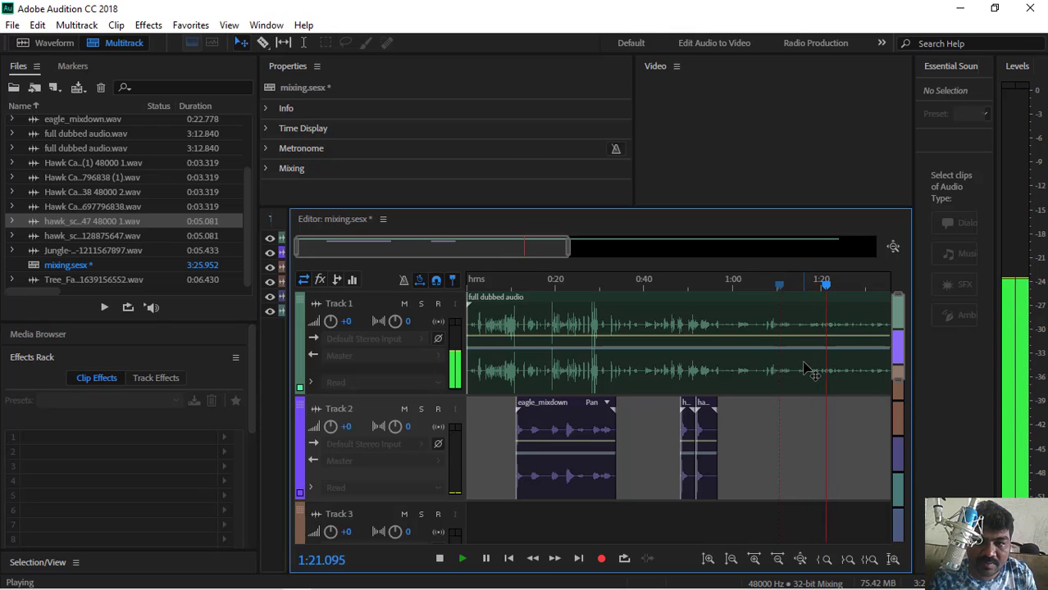
pyautogui.press('space')
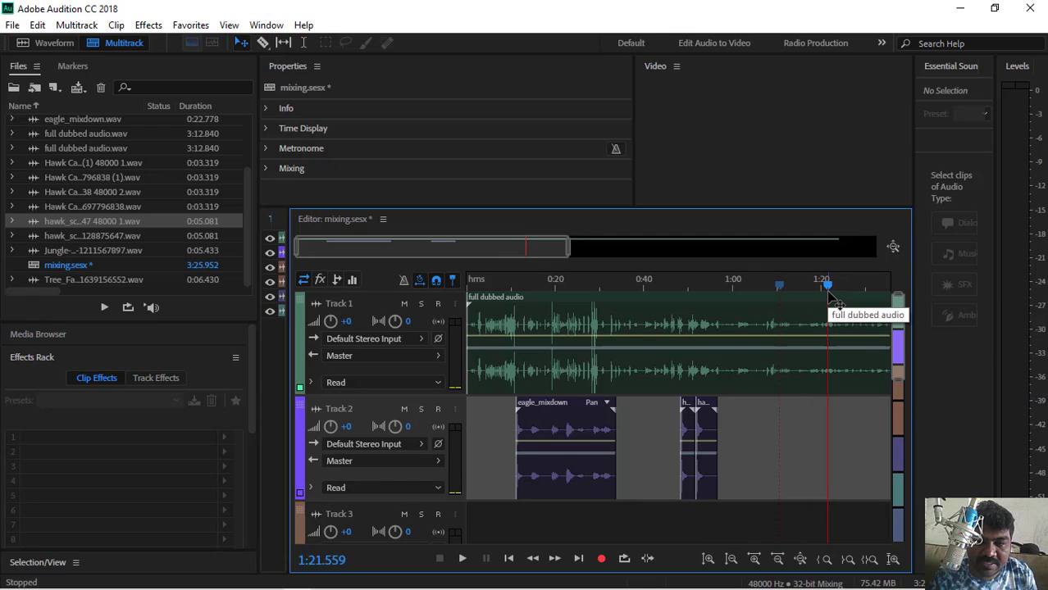
pyautogui.press('space')
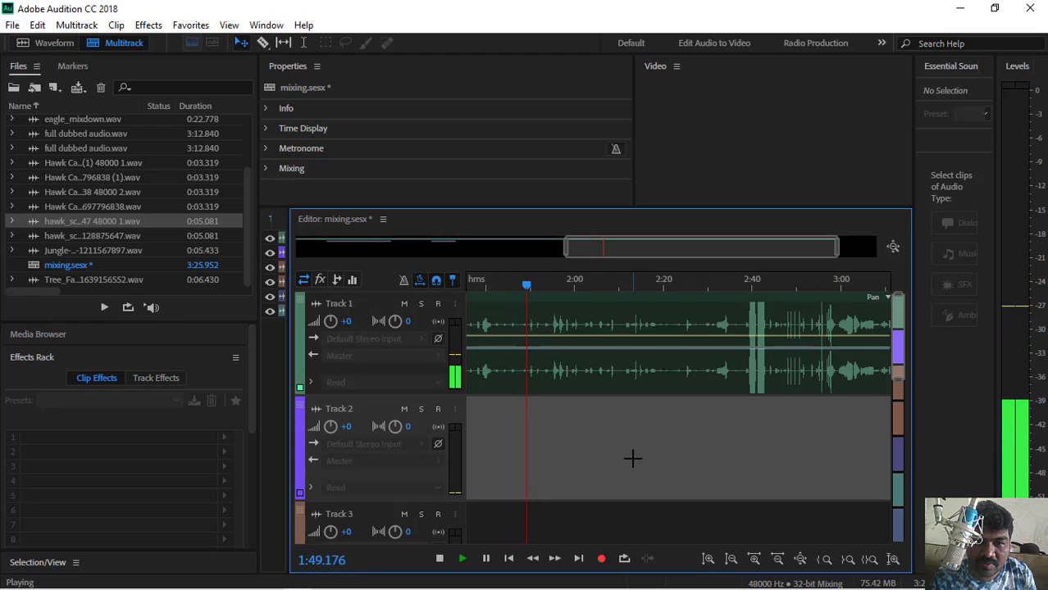
pyautogui.press('space')
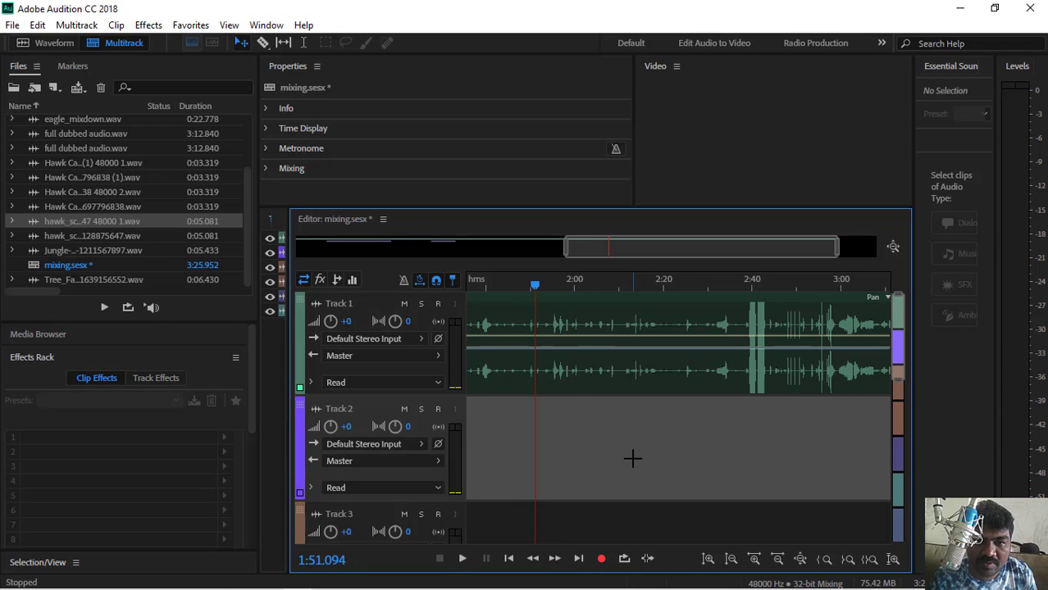
# - Play the full dubbed audio from about 1:42 to 2:02, then listen on from about 2:00
pyautogui.moveTo(534, 288); pyautogui.dragTo(496, 310)
pyautogui.press('space')
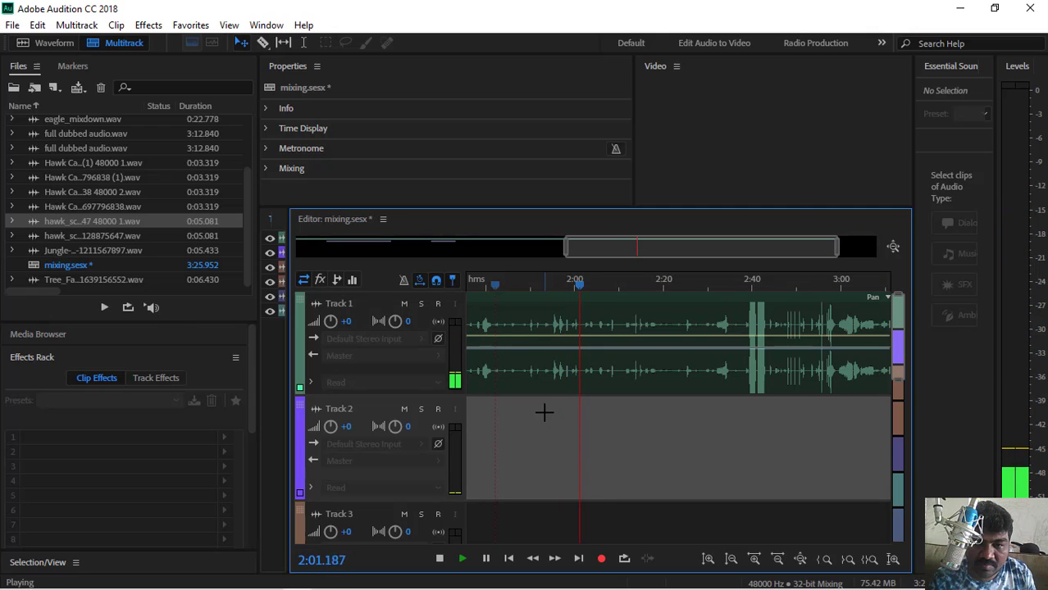
pyautogui.press('space')
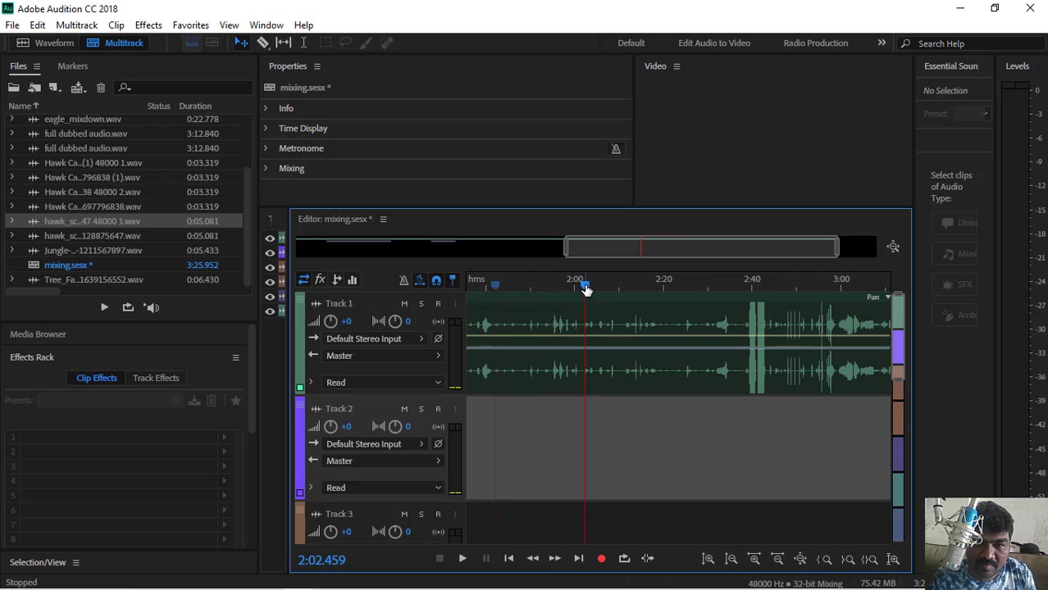
pyautogui.moveTo(579, 289); pyautogui.dragTo(573, 286)
pyautogui.press('space')
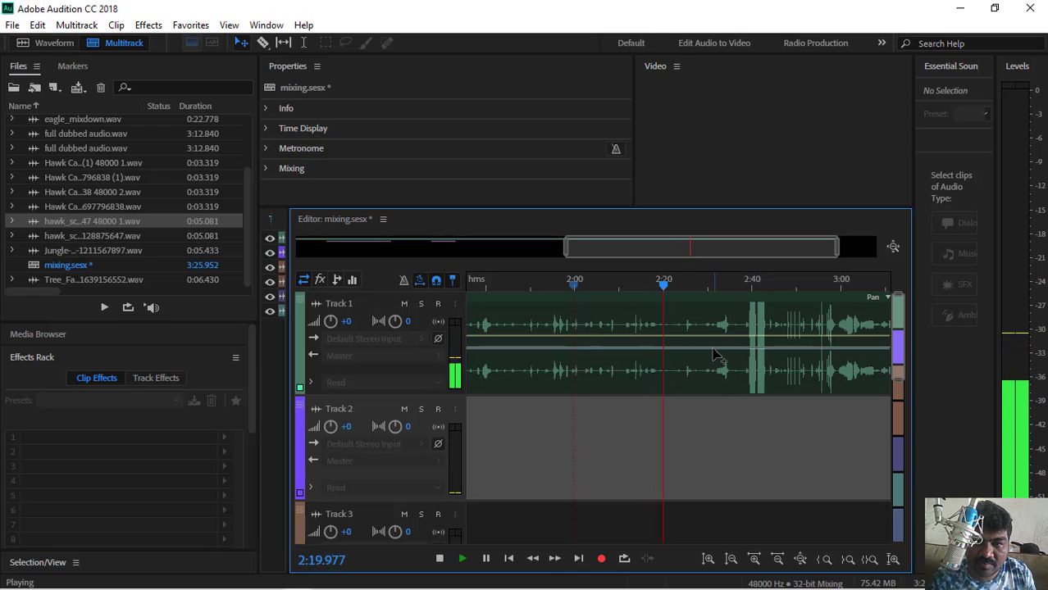
# - Skip ahead and play the full dubbed audio from about 2:25 to 2:42
pyautogui.click(693, 287)
pyautogui.moveTo(692, 288); pyautogui.dragTo(682, 287)
pyautogui.press('space')
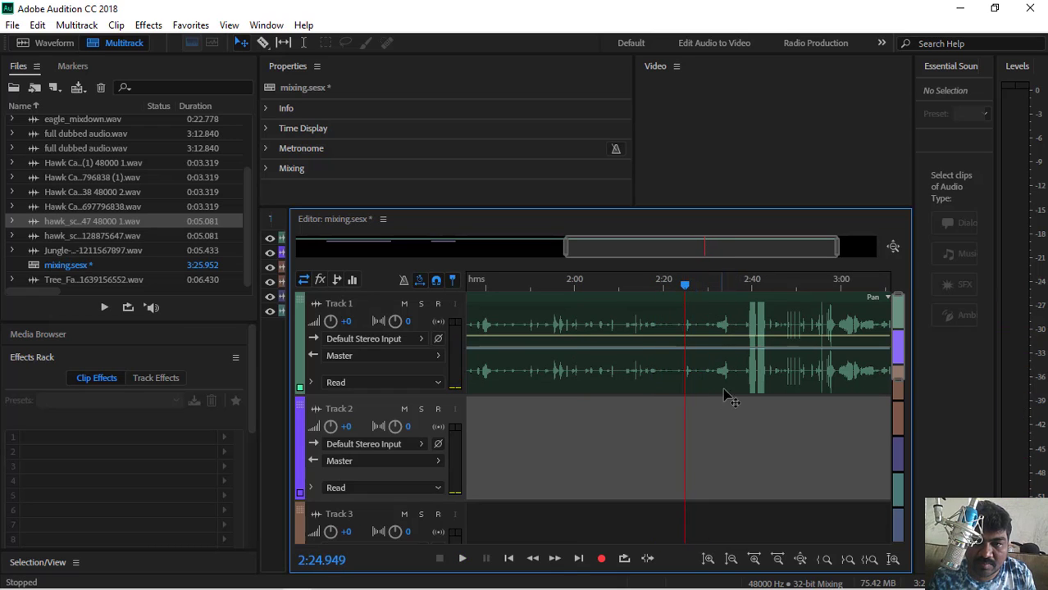
pyautogui.press('space')
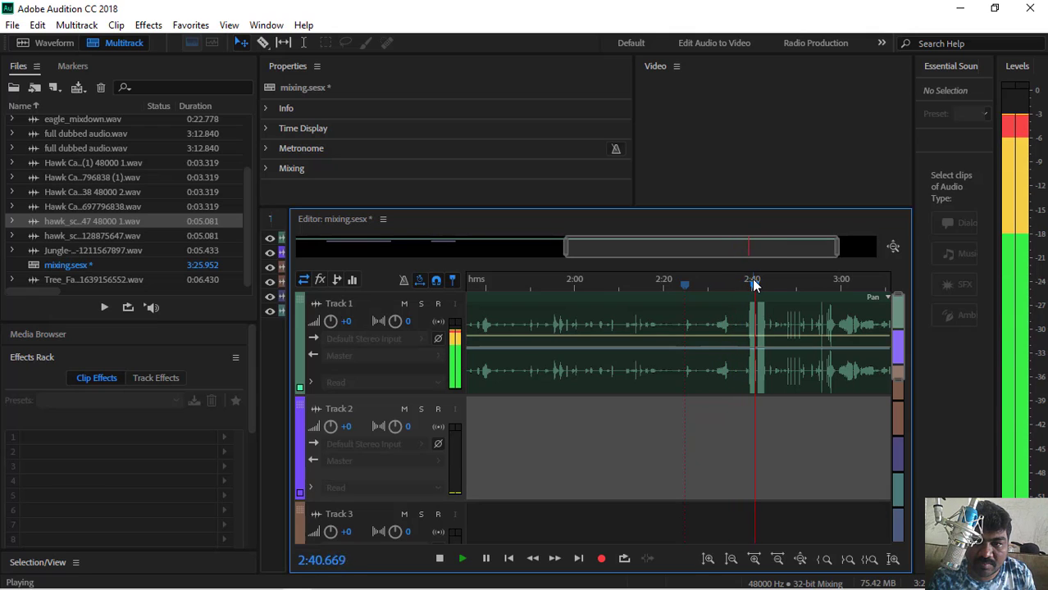
pyautogui.press('space')
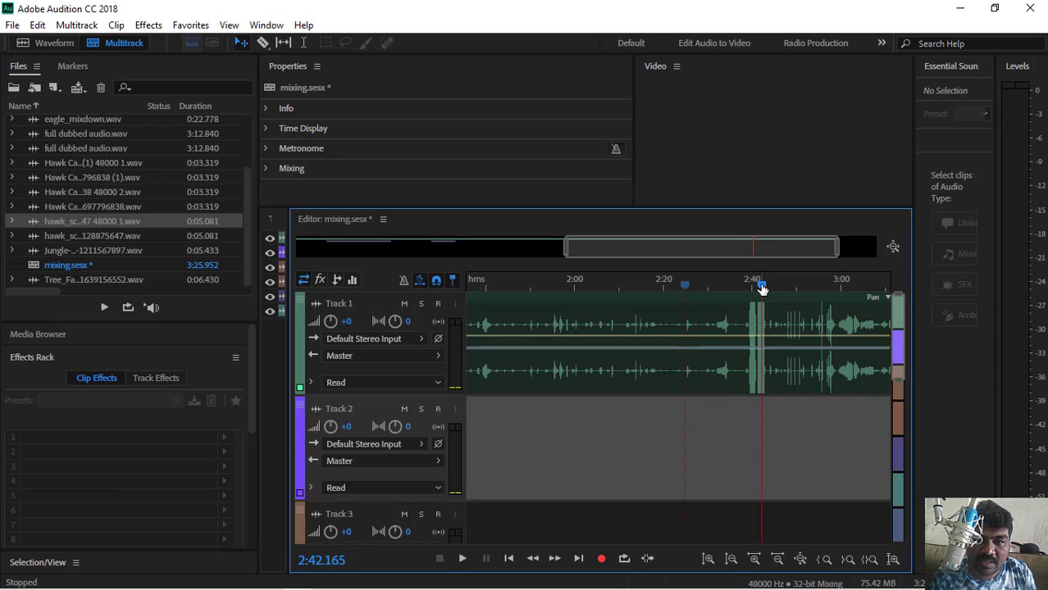
# - Insert the Best Cardinal Bird Lazy sound on Track 2 at about 2:39, conformed to the session's sample rate, and play it
pyautogui.moveTo(762, 287); pyautogui.dragTo(749, 287)
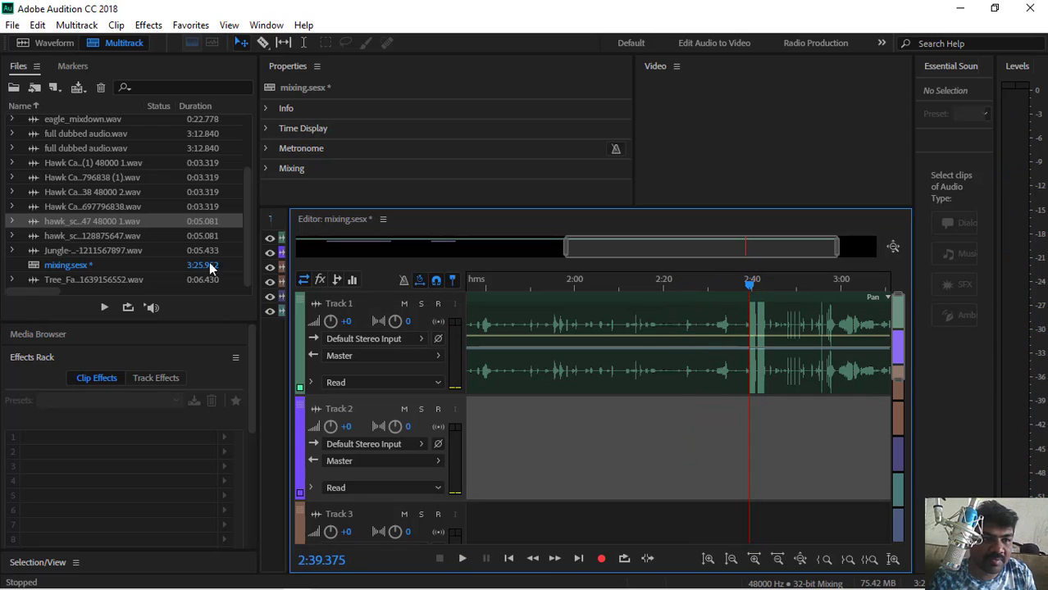
pyautogui.scroll(2, 99, 200)
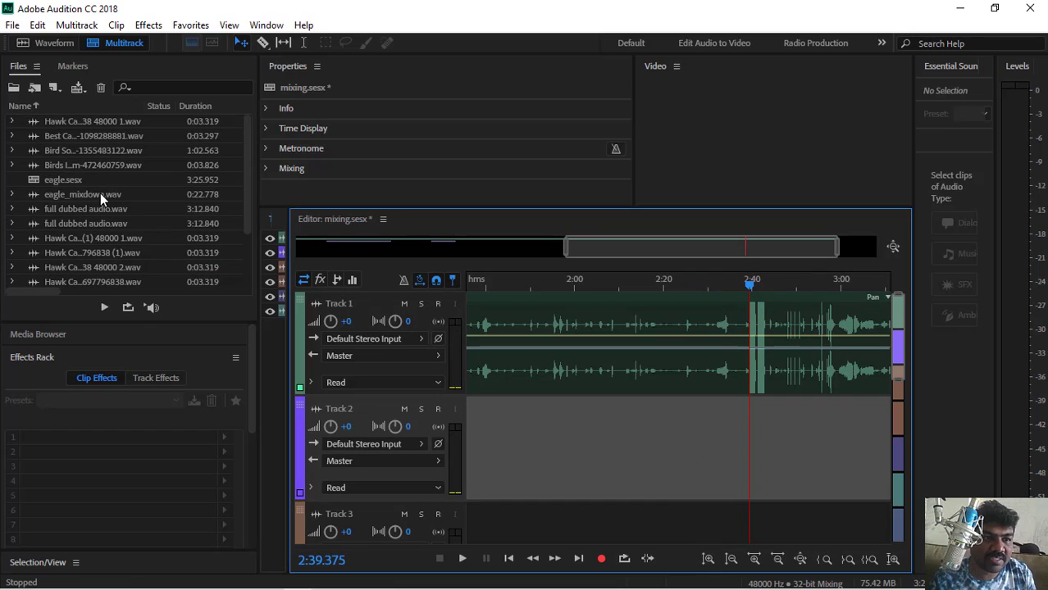
pyautogui.click(93, 138)
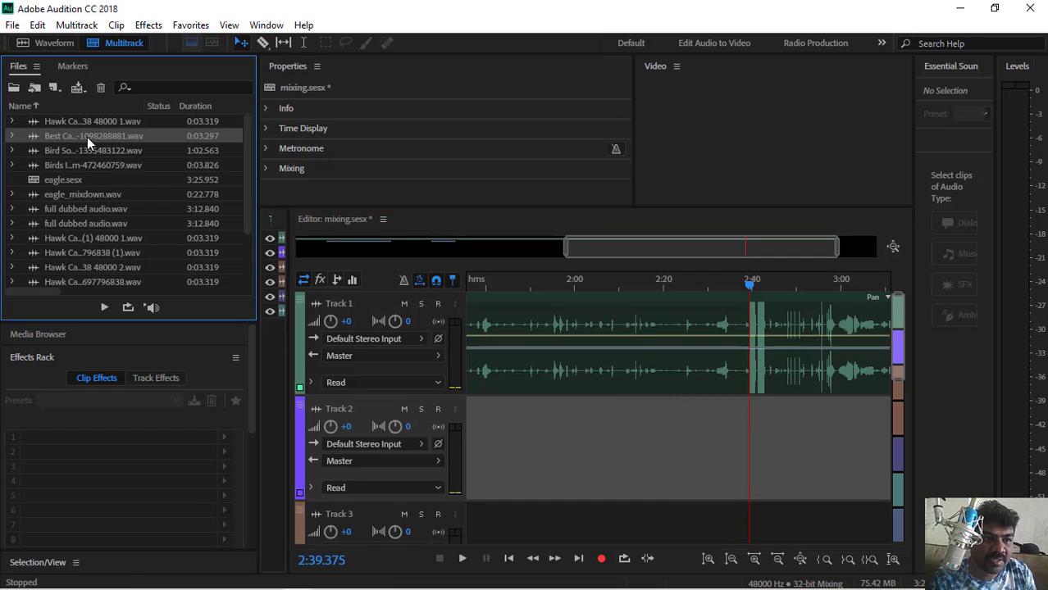
pyautogui.moveTo(87, 137); pyautogui.dragTo(753, 463)
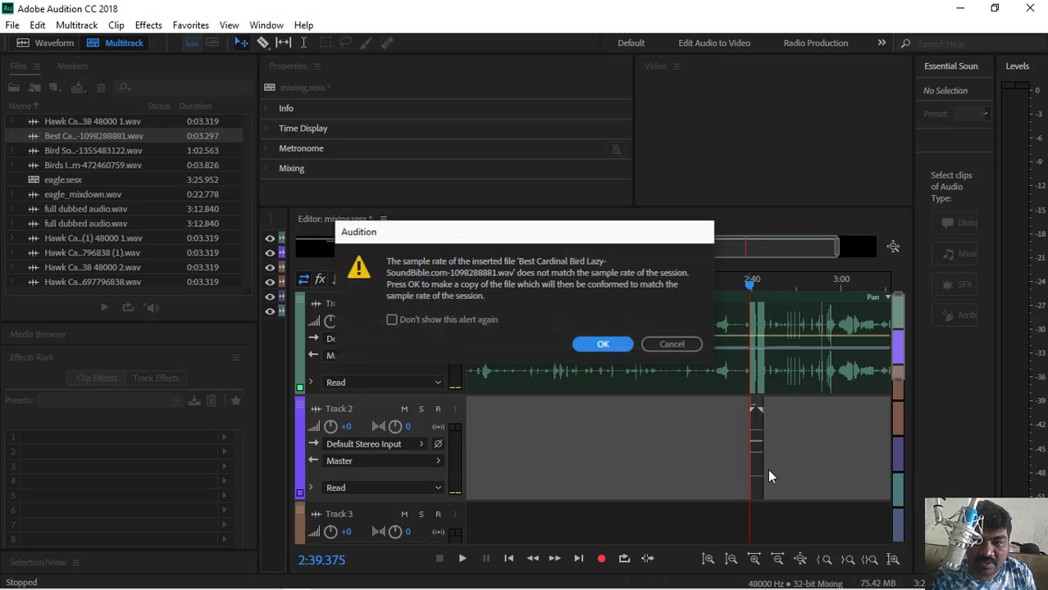
pyautogui.click(601, 345)
pyautogui.press('space')
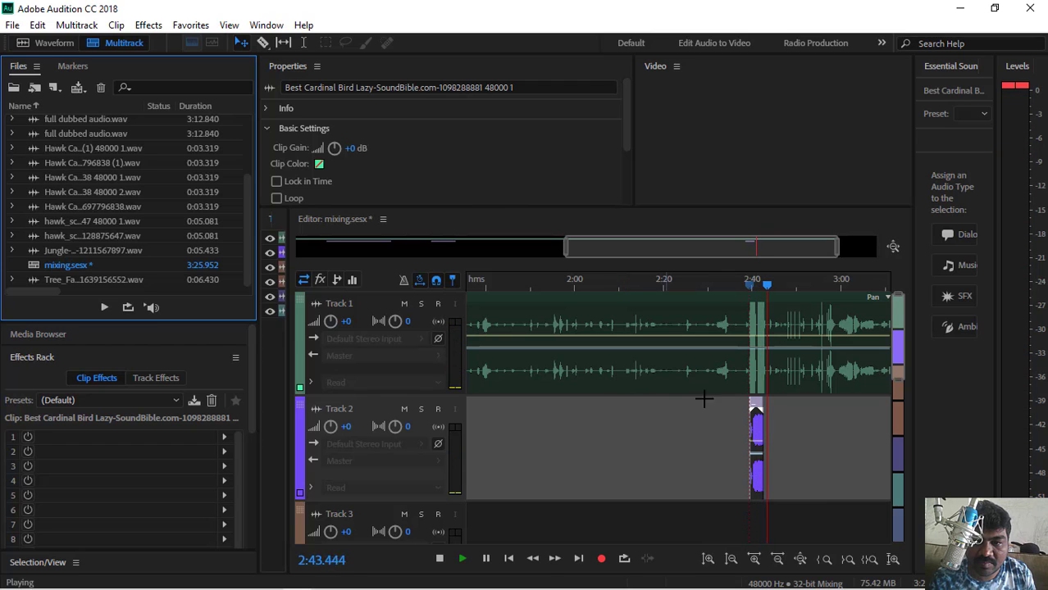
pyautogui.press('space')
# - Try the Bird Song sound on Track 2 at about 2:44, conformed to the session's sample rate, then delete the clip
pyautogui.scroll(2, 109, 170)
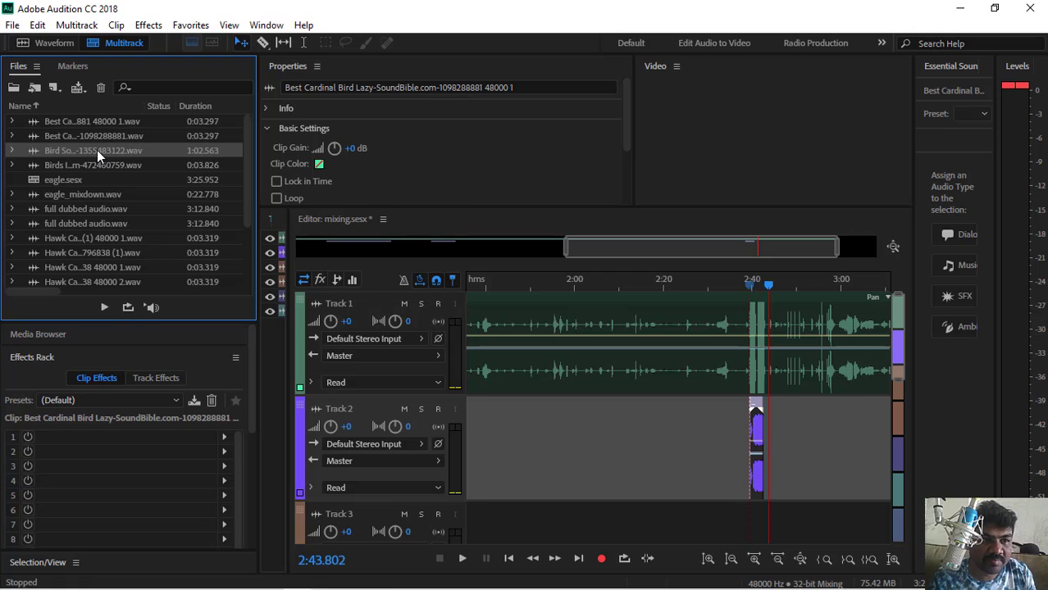
pyautogui.moveTo(96, 150); pyautogui.dragTo(799, 468)
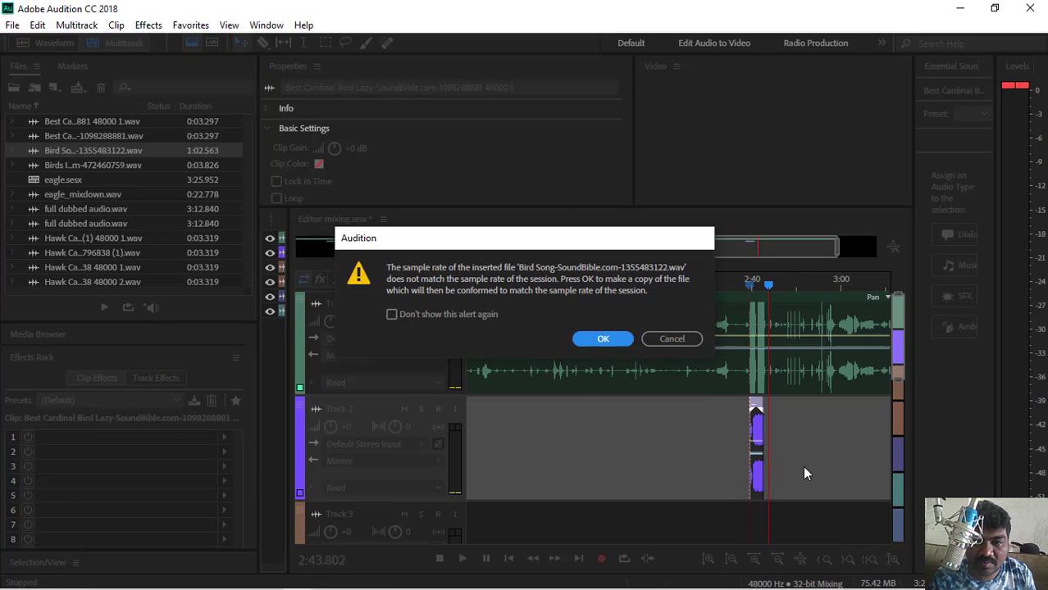
pyautogui.click(601, 339)
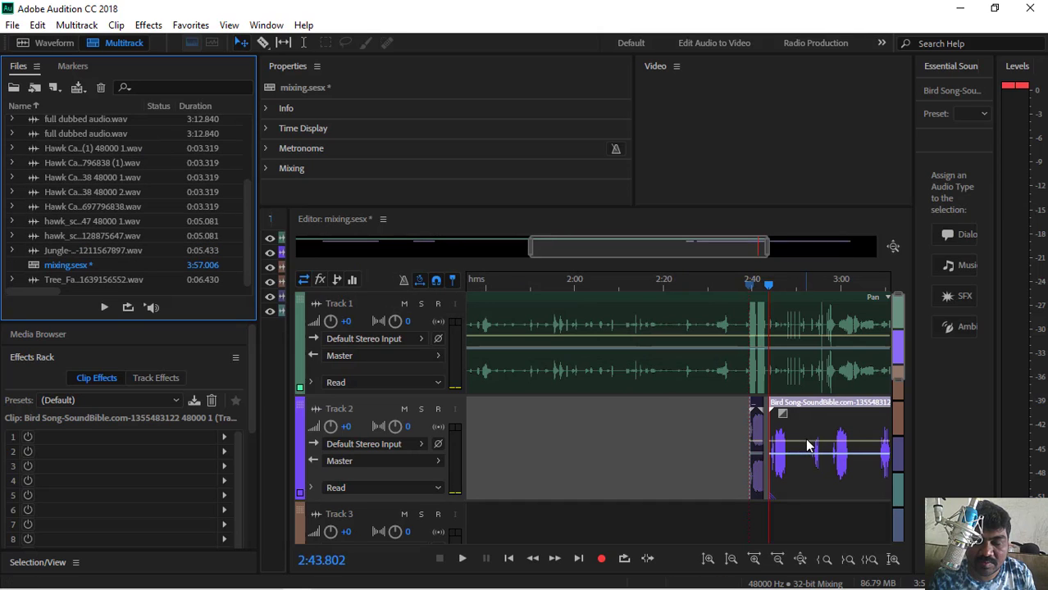
pyautogui.press('space')
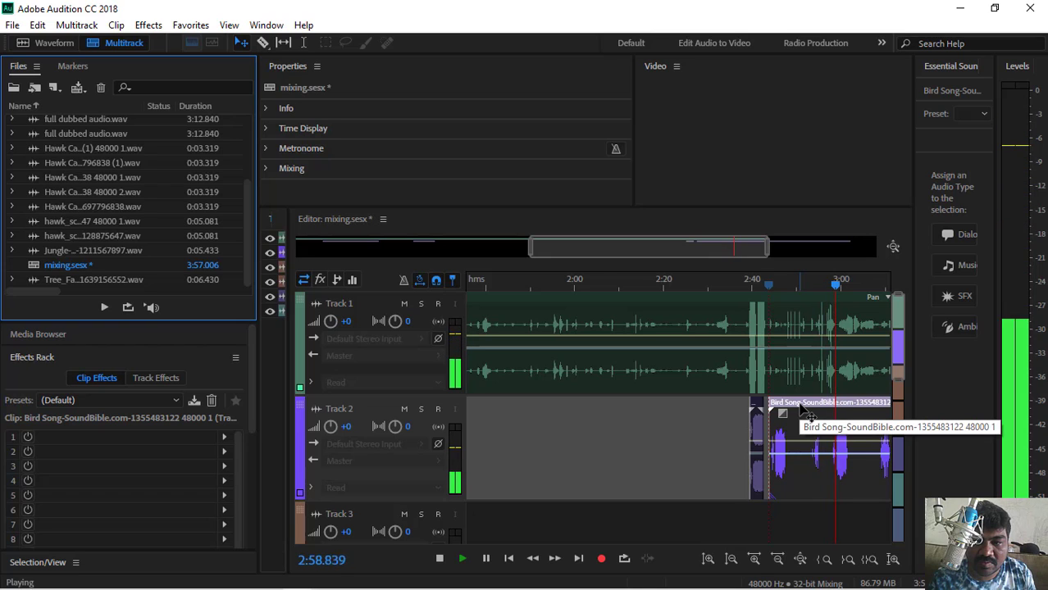
pyautogui.click(812, 417)
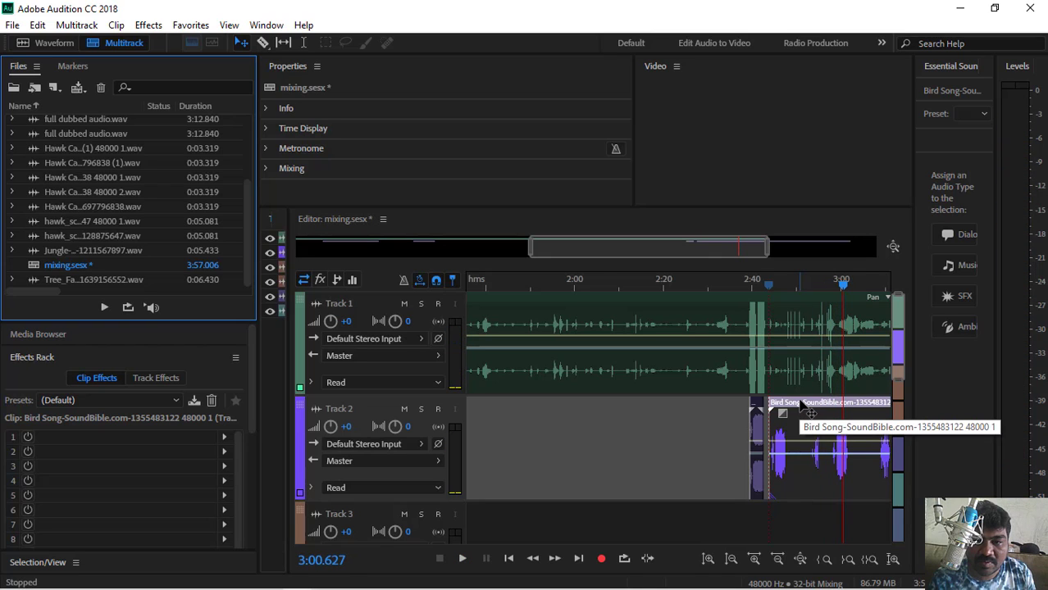
pyautogui.press('Delete')
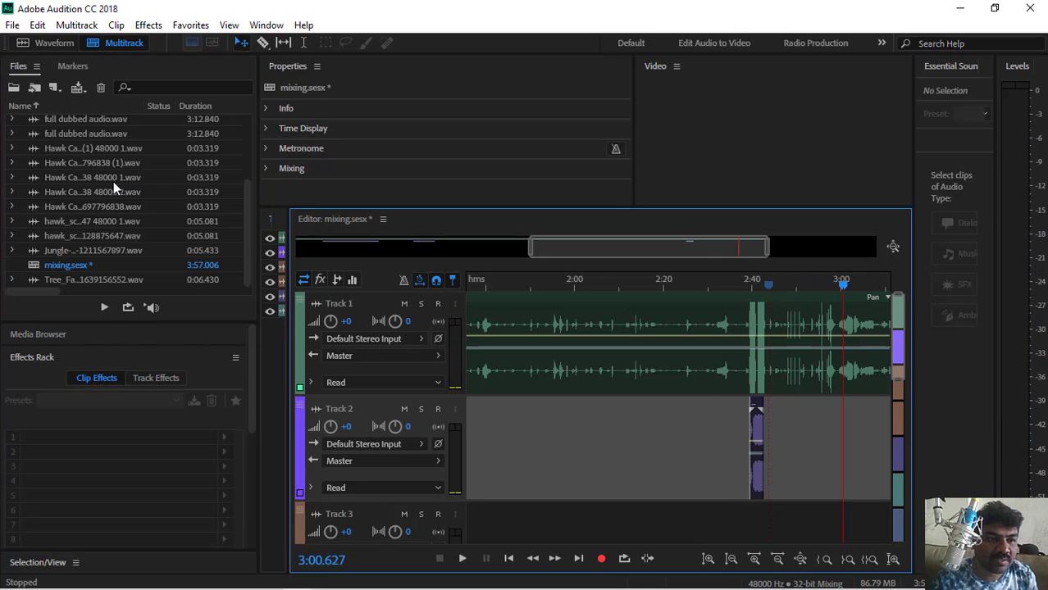
# - Insert the Birds In Forest sound on Track 2 at about 2:49 and play it from about 2:48
pyautogui.scroll(2, 107, 177)
pyautogui.moveTo(90, 161); pyautogui.dragTo(795, 444)
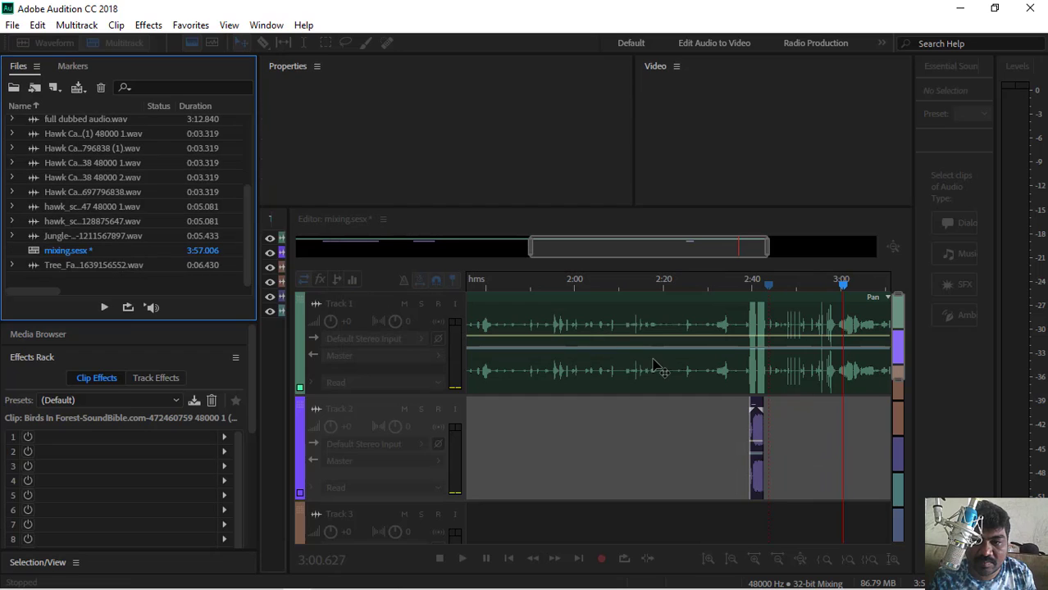
pyautogui.moveTo(845, 288); pyautogui.dragTo(790, 298)
pyautogui.press('space')
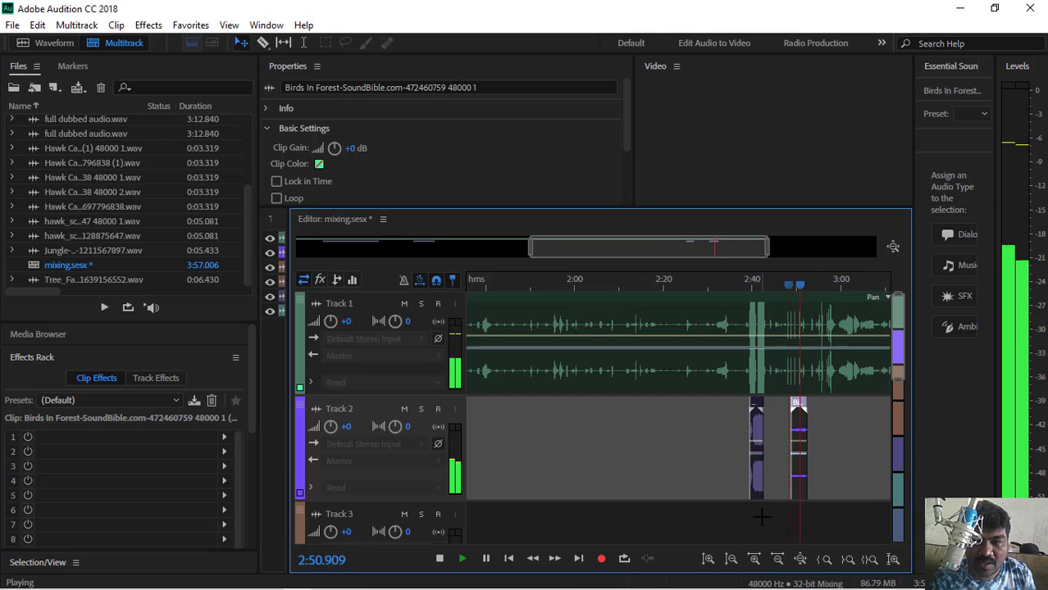
pyautogui.press('space')
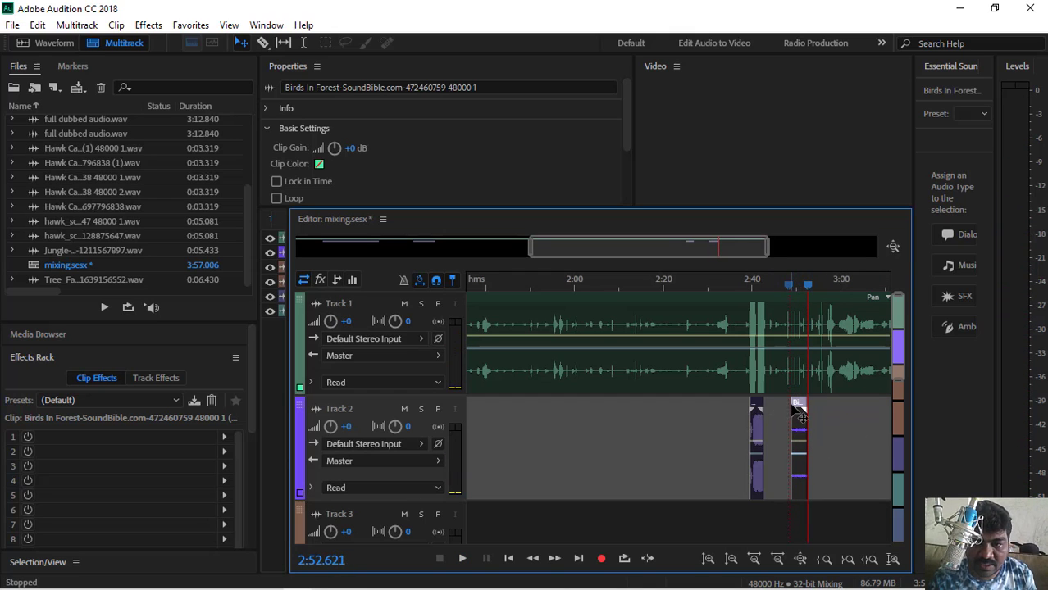
# - Move the Birds In Forest clip to Track 3 beneath the cardinal clip at about 2:39 and play both together
pyautogui.moveTo(793, 401); pyautogui.dragTo(758, 531)
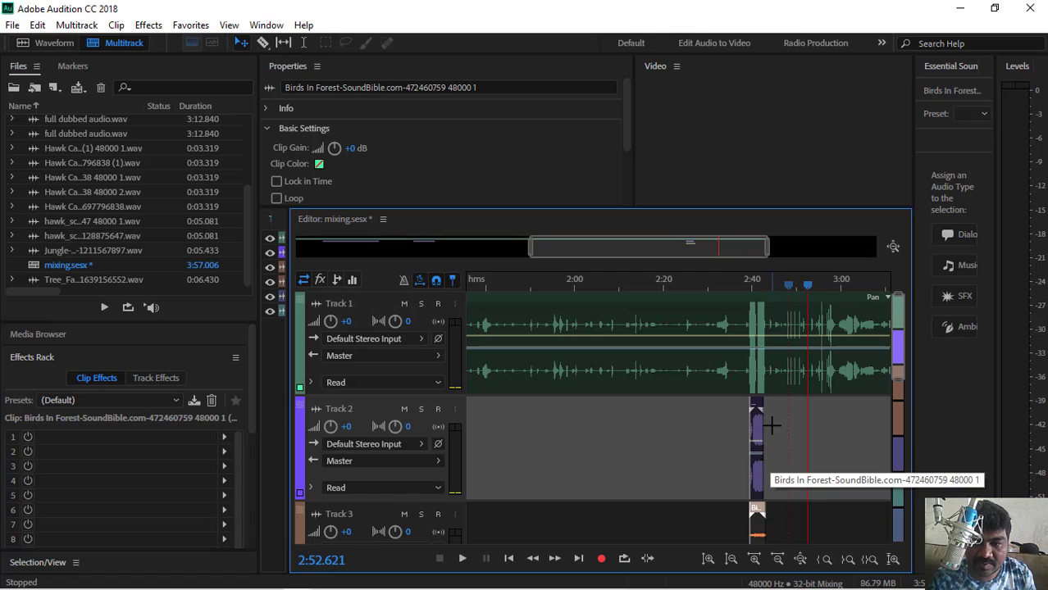
pyautogui.press('space')
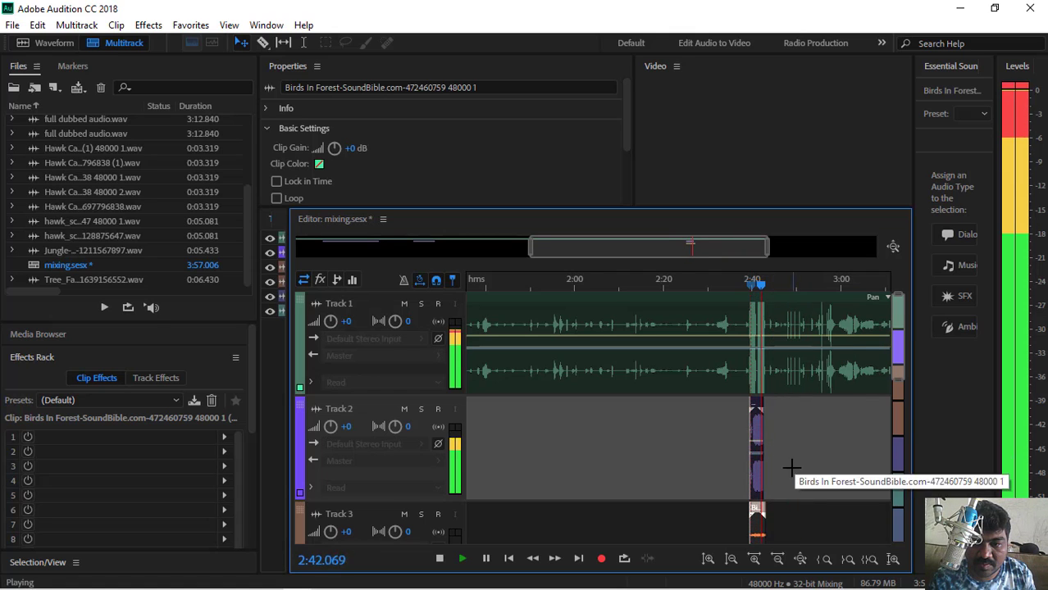
pyautogui.press('space')
# - Move the Birds In Forest clip to Track 2 just before the cardinal clip, at about 2:36, and play from about 2:33
pyautogui.click(756, 514)
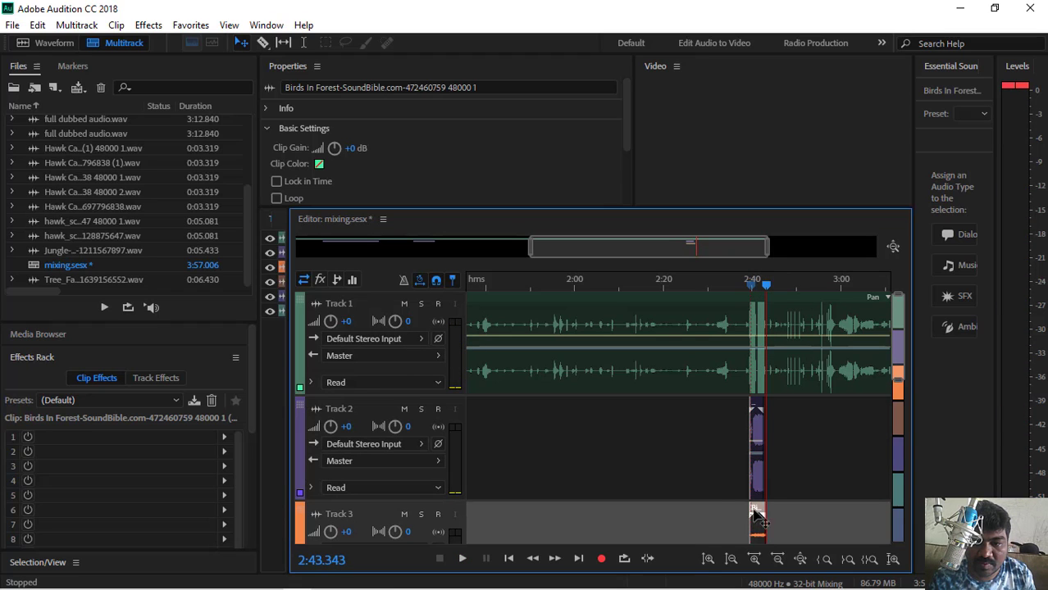
pyautogui.moveTo(757, 514); pyautogui.dragTo(748, 476)
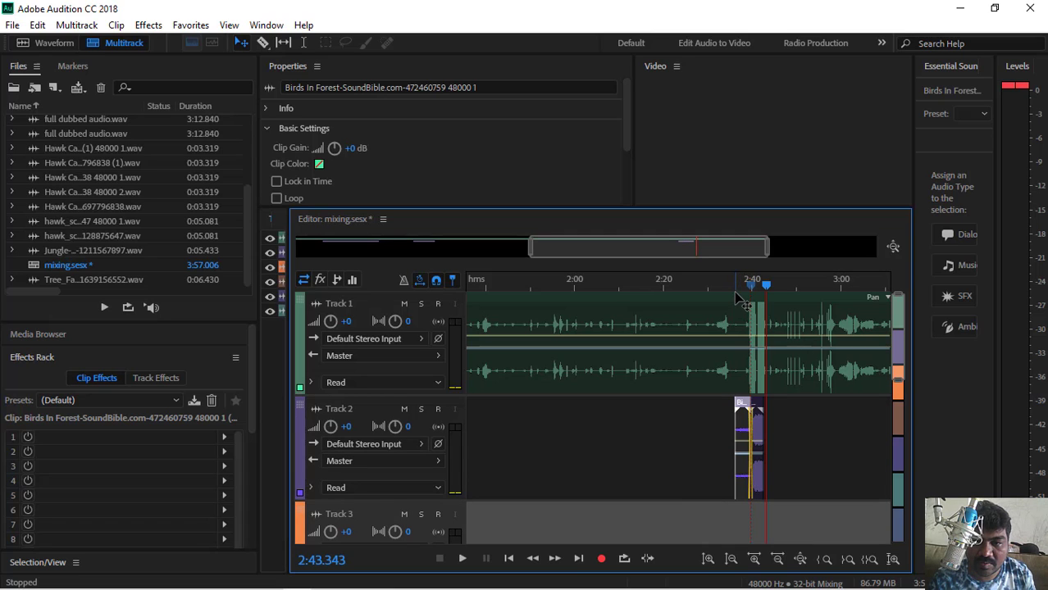
pyautogui.click(750, 312)
pyautogui.moveTo(766, 285); pyautogui.dragTo(725, 291)
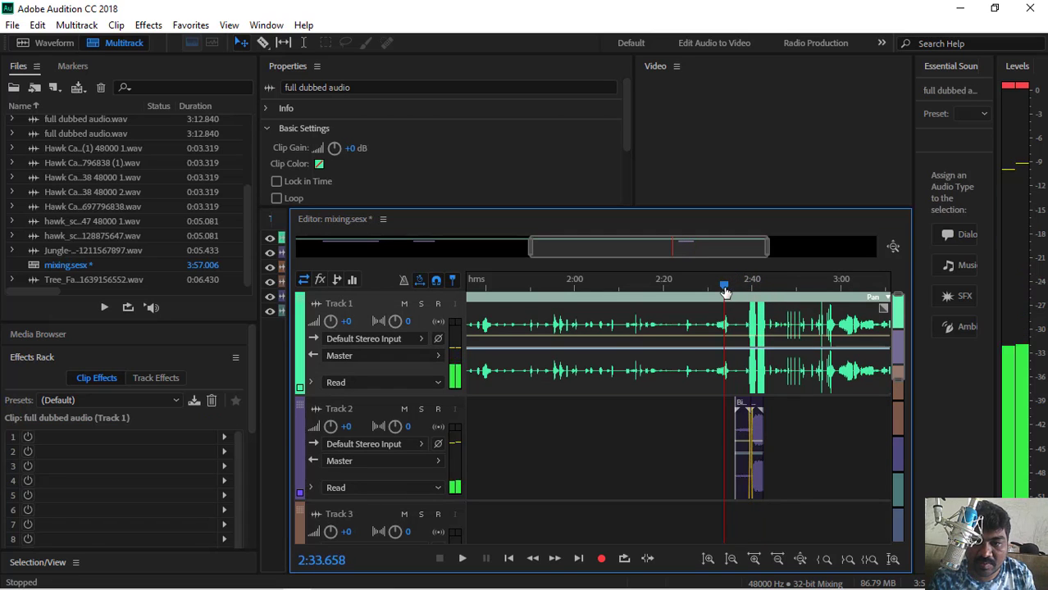
pyautogui.press('space')
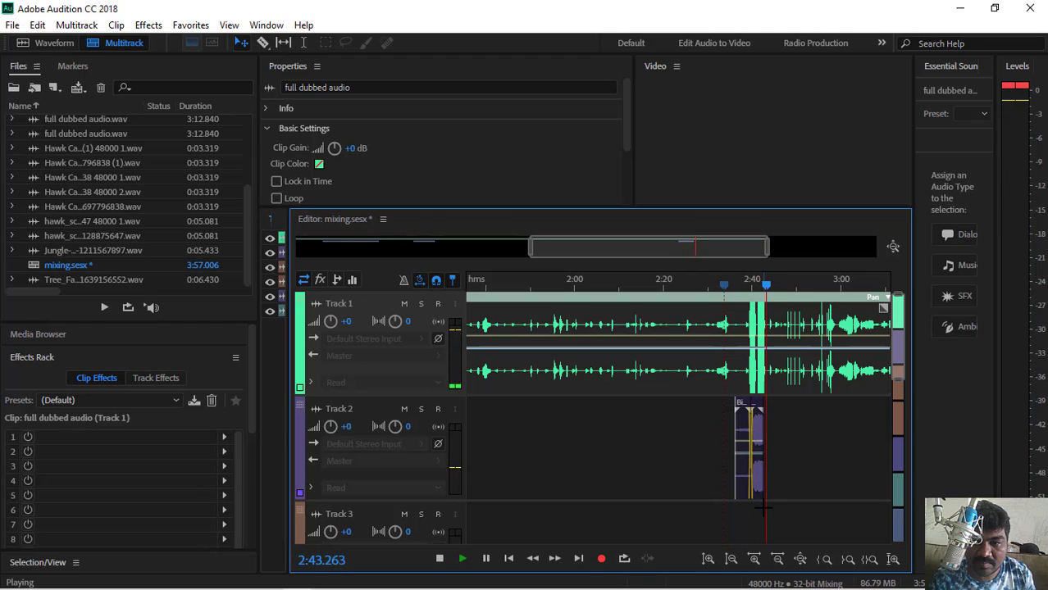
pyautogui.press('space')
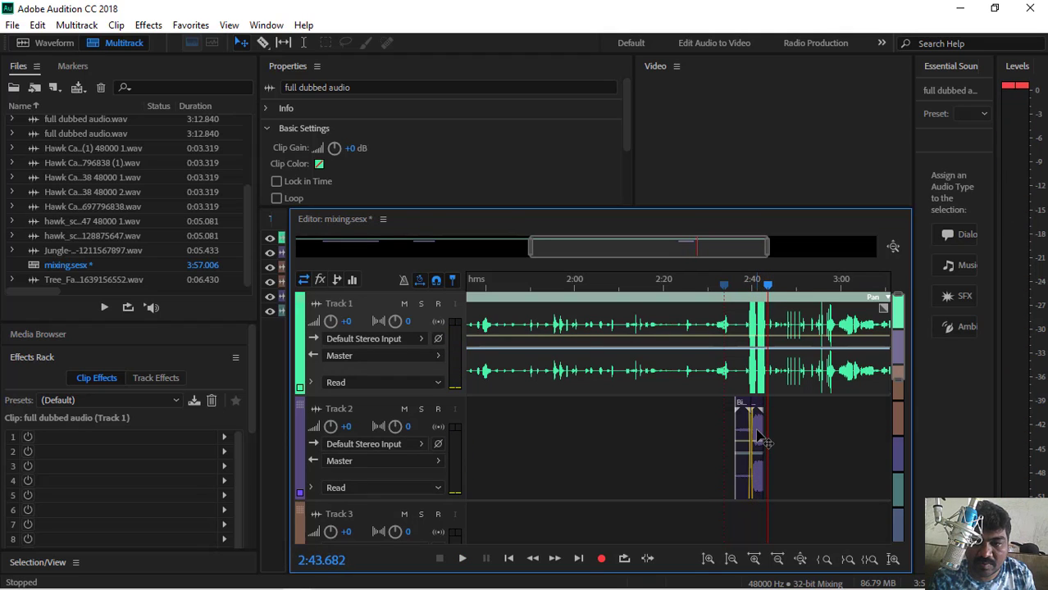
# - Try stretching the cardinal clip to about 793%, play it from about 2:39, then delete the clip
pyautogui.moveTo(765, 425); pyautogui.dragTo(863, 424)
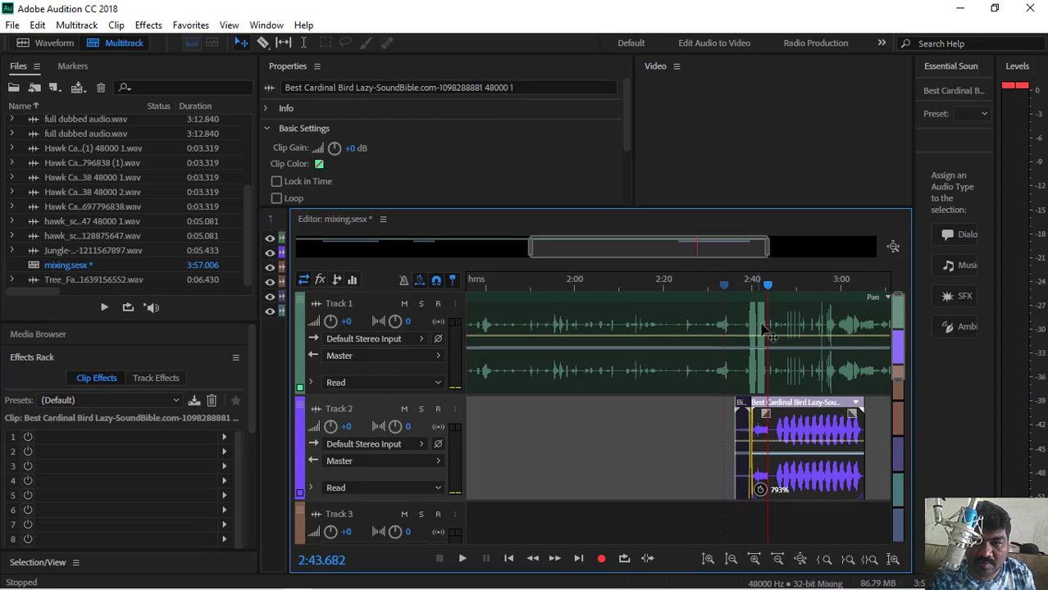
pyautogui.moveTo(767, 285); pyautogui.dragTo(748, 285)
pyautogui.press('space')
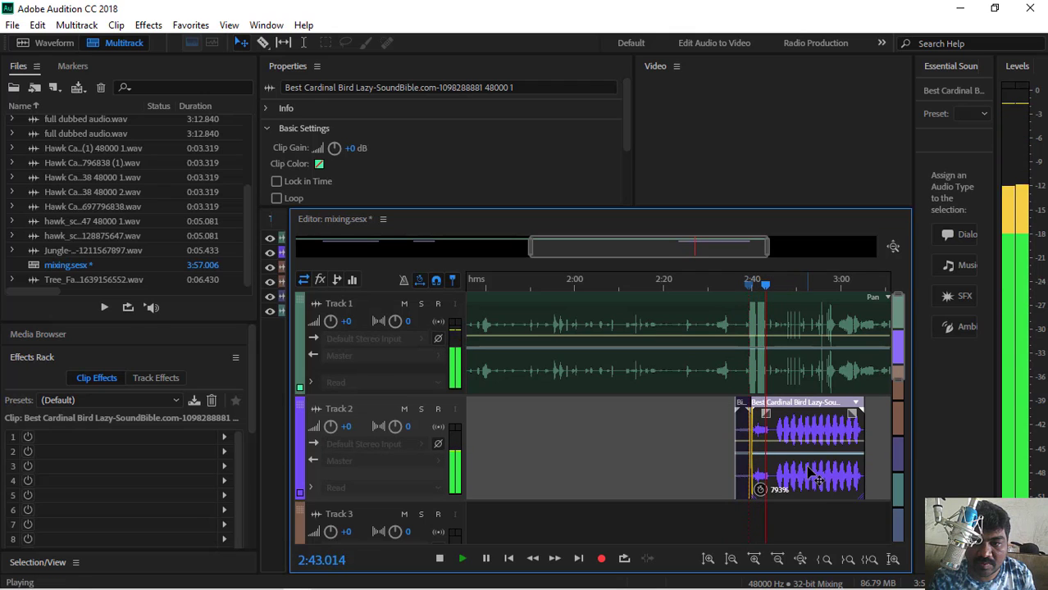
pyautogui.press('space')
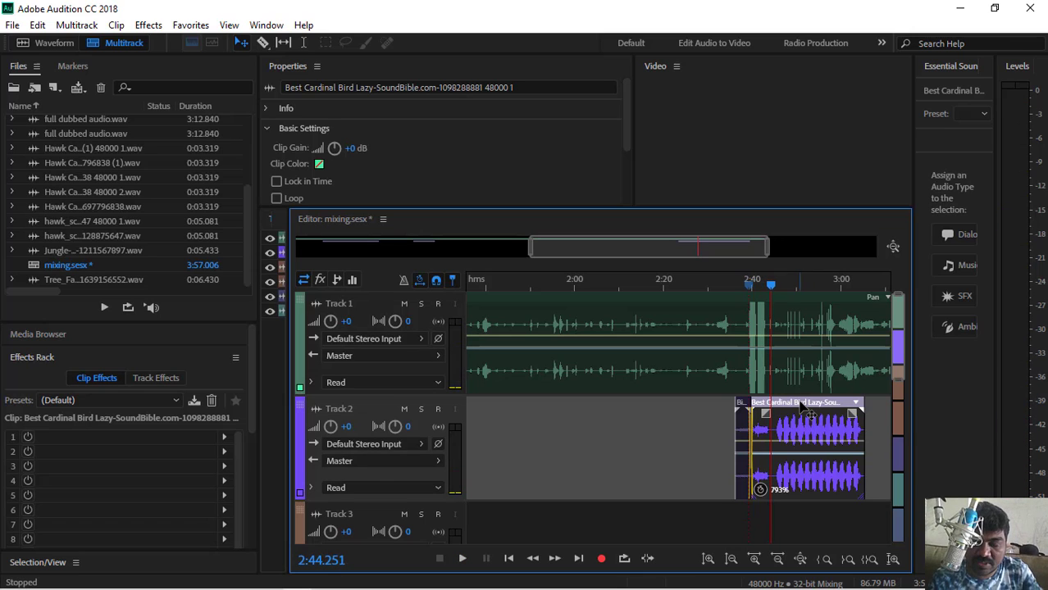
pyautogui.press('Delete')
# - Place two copies of the Birds In Forest clip end to end after the original on Track 2, at about 2:40 and 2:44
pyautogui.click(741, 410)
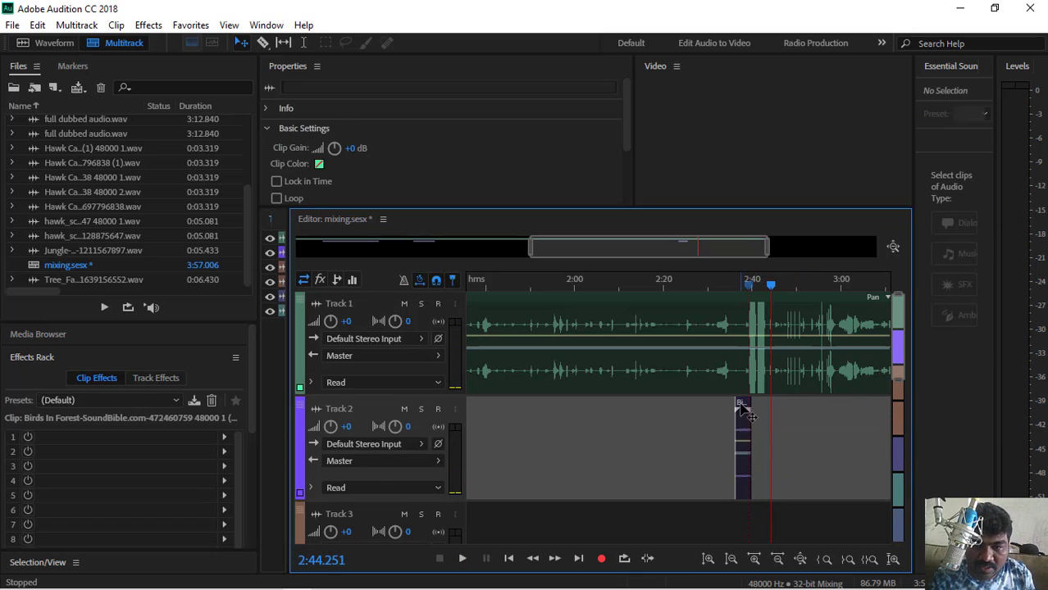
pyautogui.moveTo(743, 410); pyautogui.dragTo(779, 410)
pyautogui.click(760, 410)
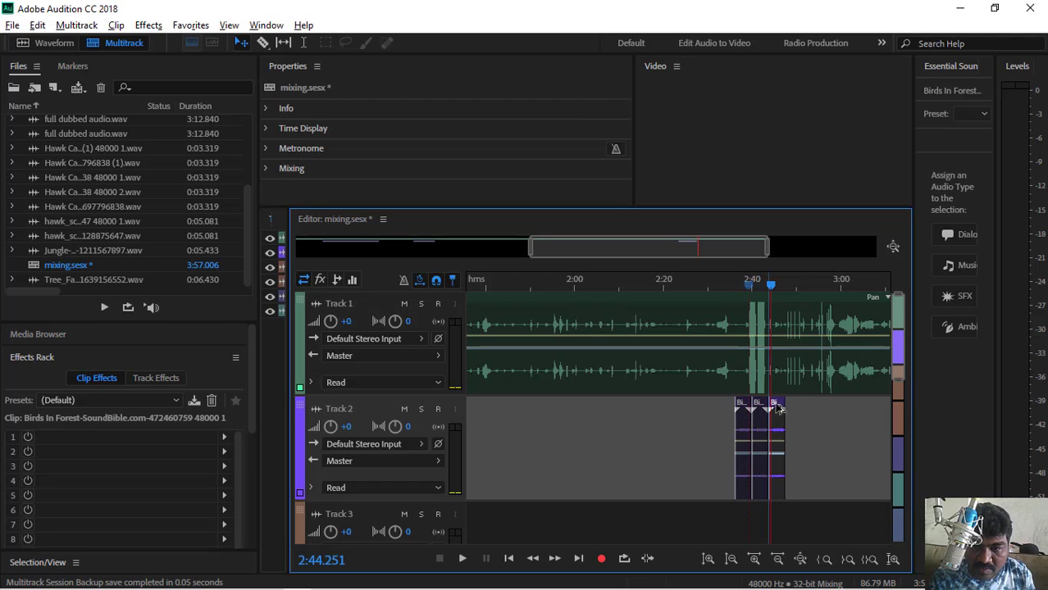
pyautogui.click(777, 407)
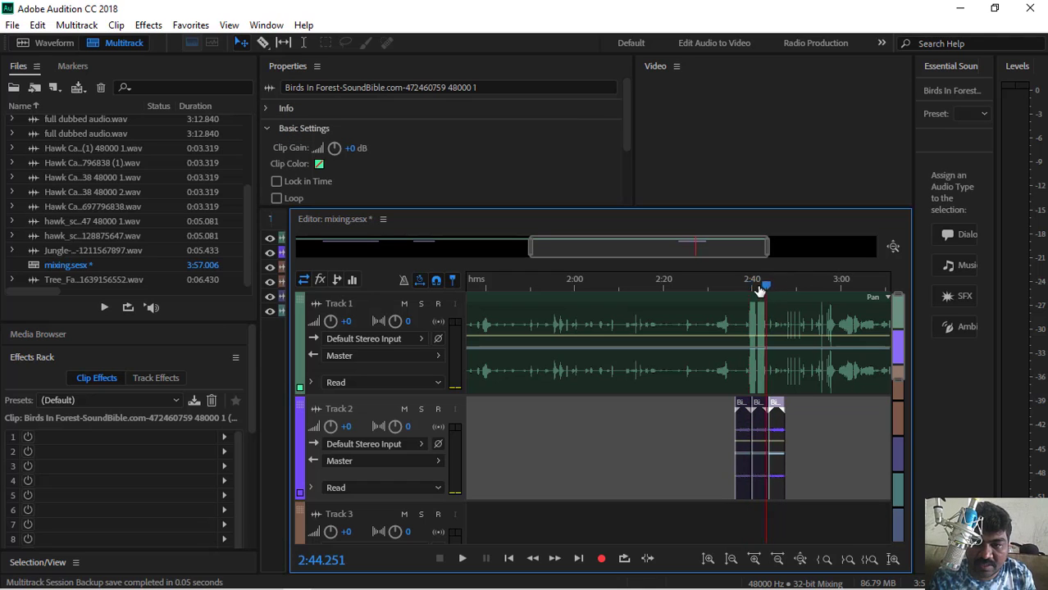
# - Play the Birds In Forest clips from about 2:38, then add another copy directly after the last one at about 2:47
pyautogui.moveTo(759, 290); pyautogui.dragTo(748, 287)
pyautogui.press('space')
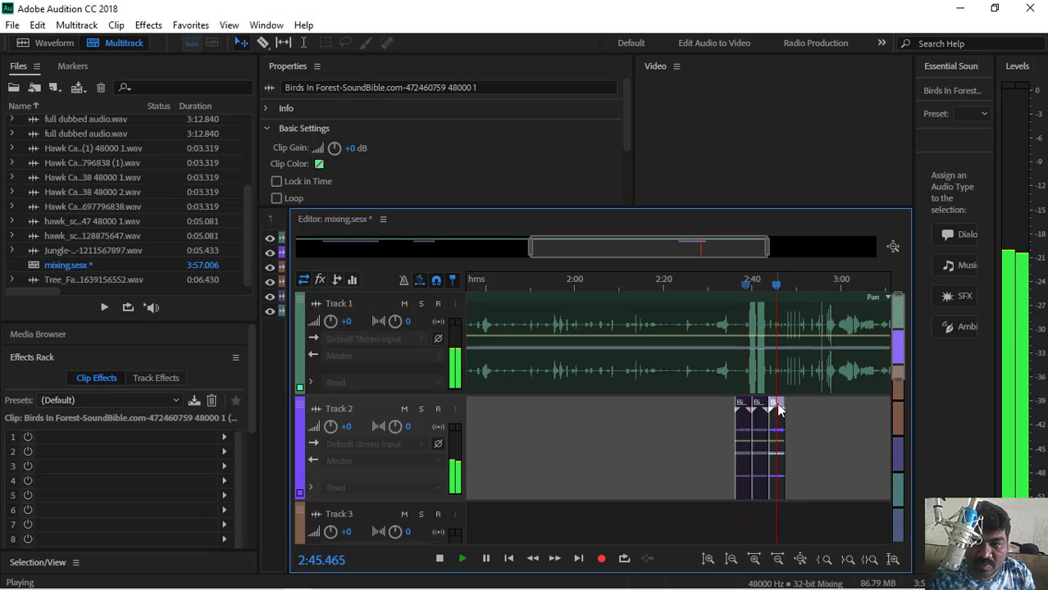
pyautogui.press('space')
pyautogui.moveTo(778, 410); pyautogui.dragTo(795, 408)
pyautogui.click(803, 412)
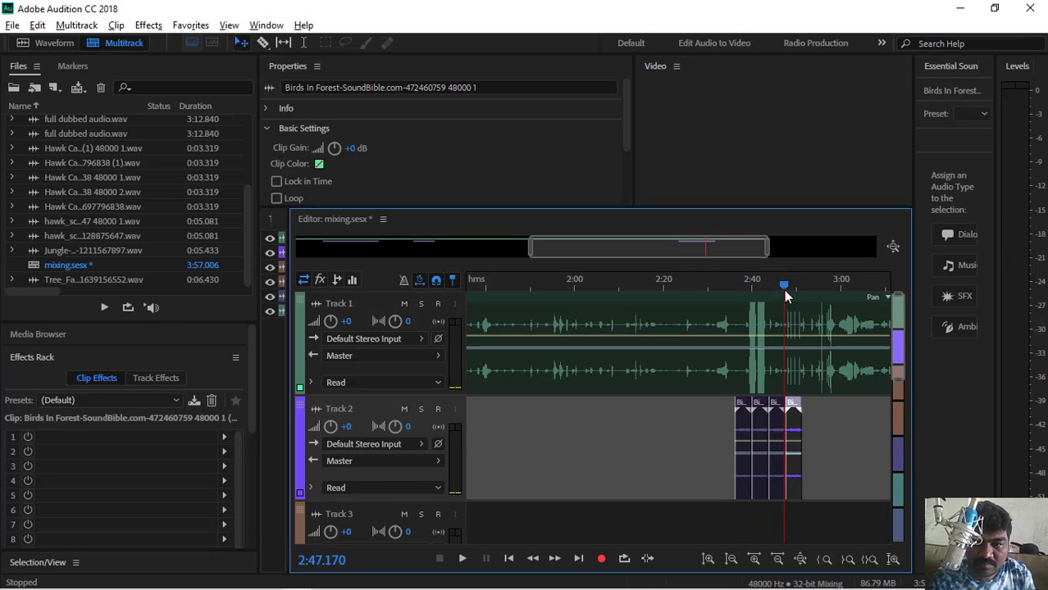
# - Add two more Birds In Forest copies end to end on Track 2, at about 2:51 and 2:55, playing the section before and after
pyautogui.press('space')
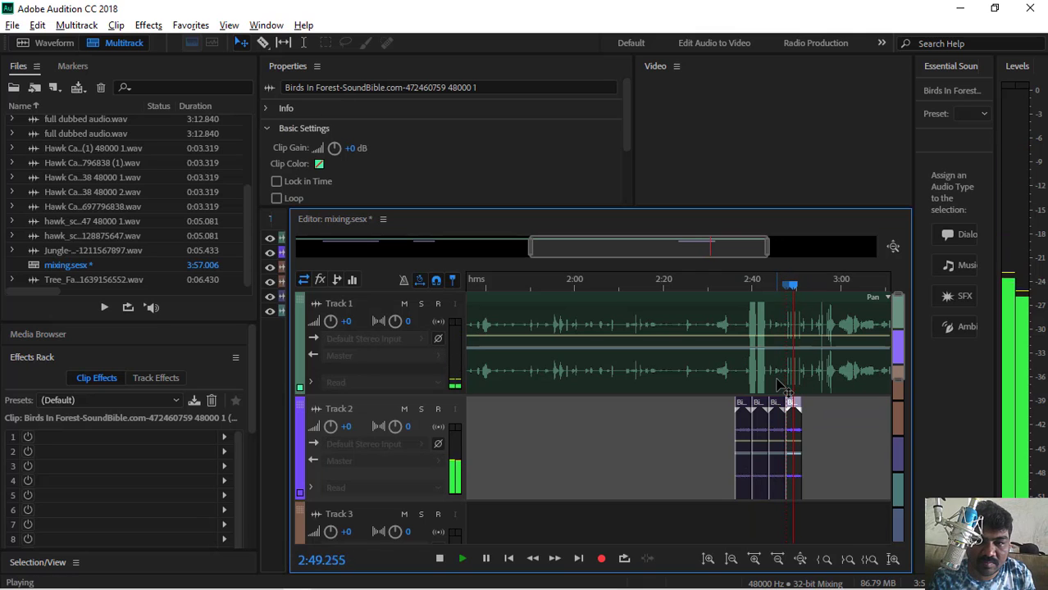
pyautogui.press('space')
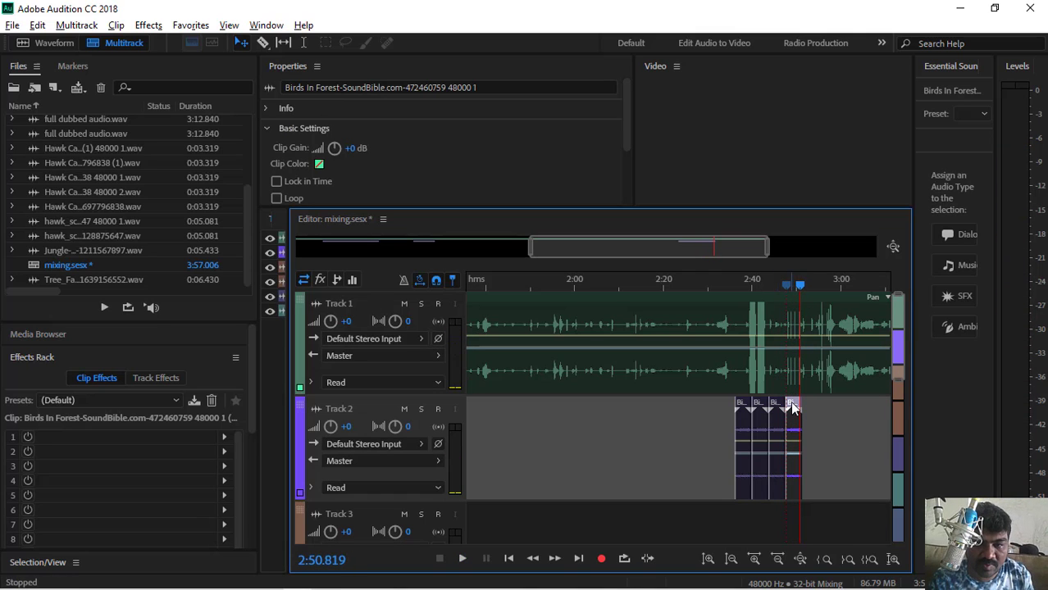
pyautogui.moveTo(793, 408); pyautogui.dragTo(831, 417)
pyautogui.press('space')
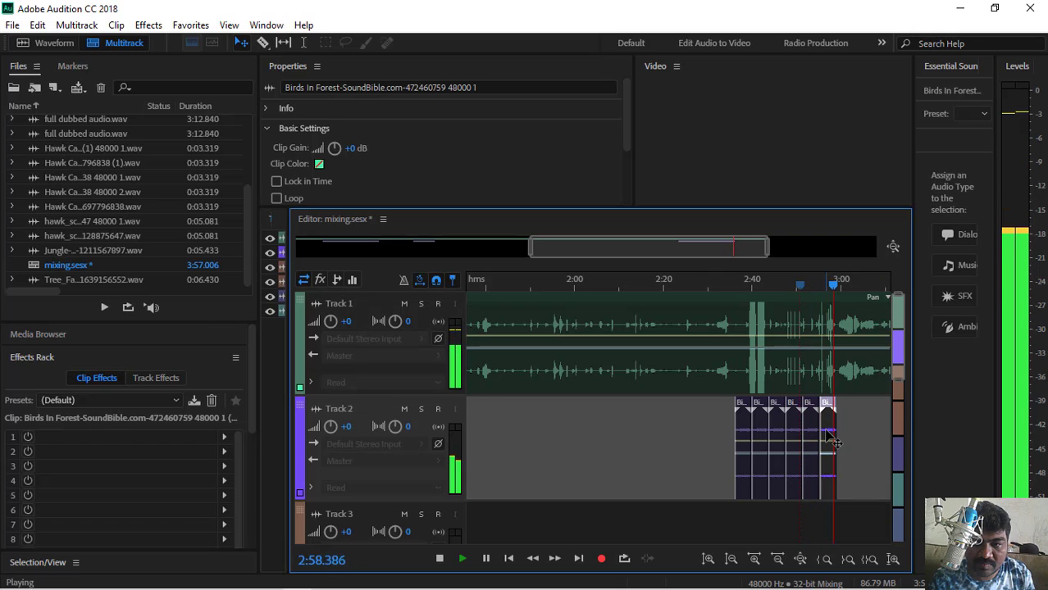
pyautogui.press('space')
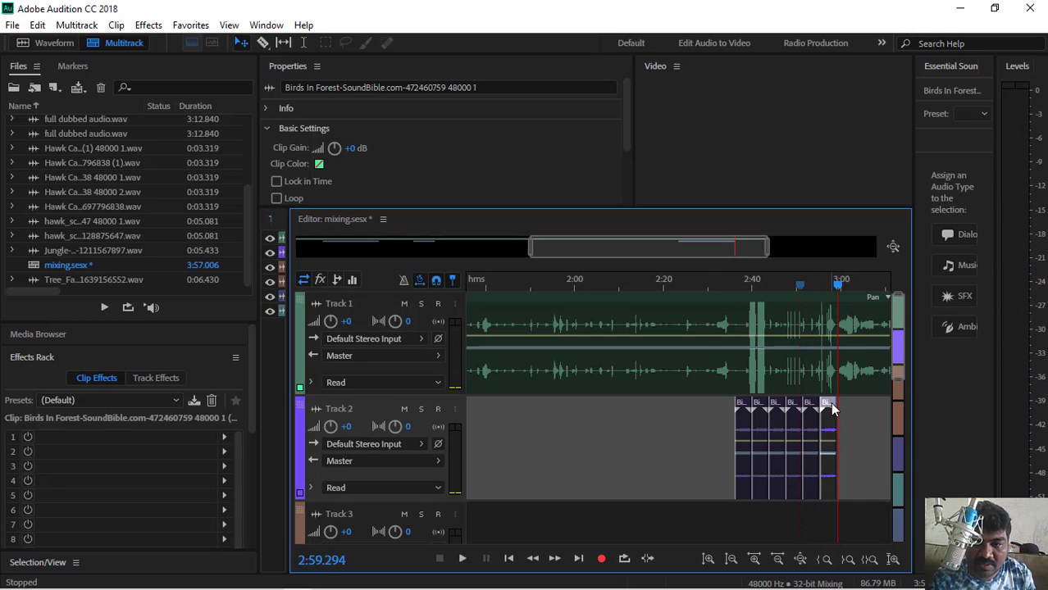
# - Fade out the Birds In Forest audio file from about 2:57.3 to its end in the waveform editor, and return to the multitrack session
pyautogui.doubleClick(830, 402)
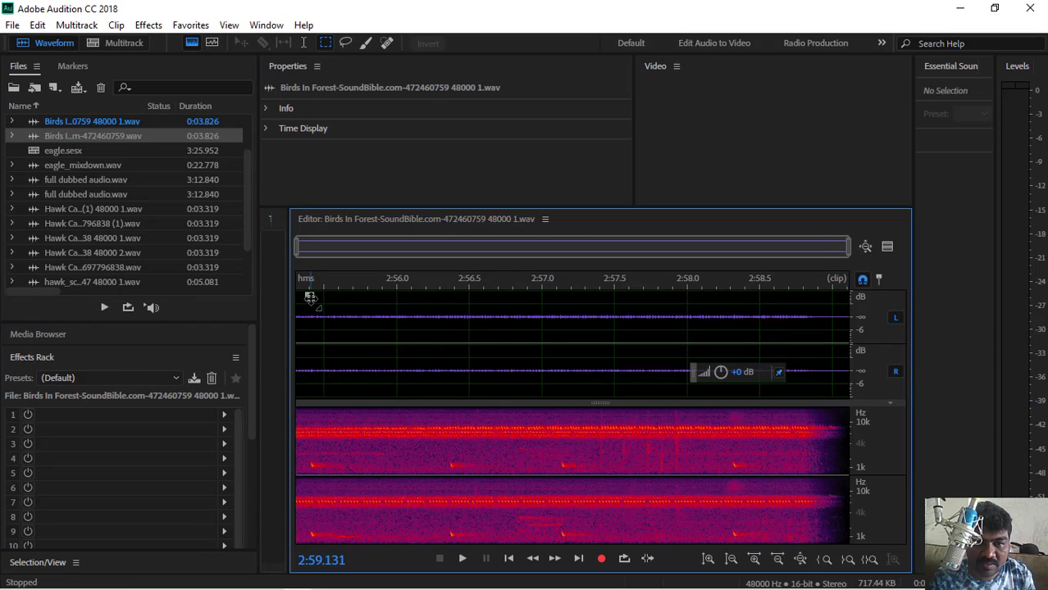
pyautogui.click(813, 308)
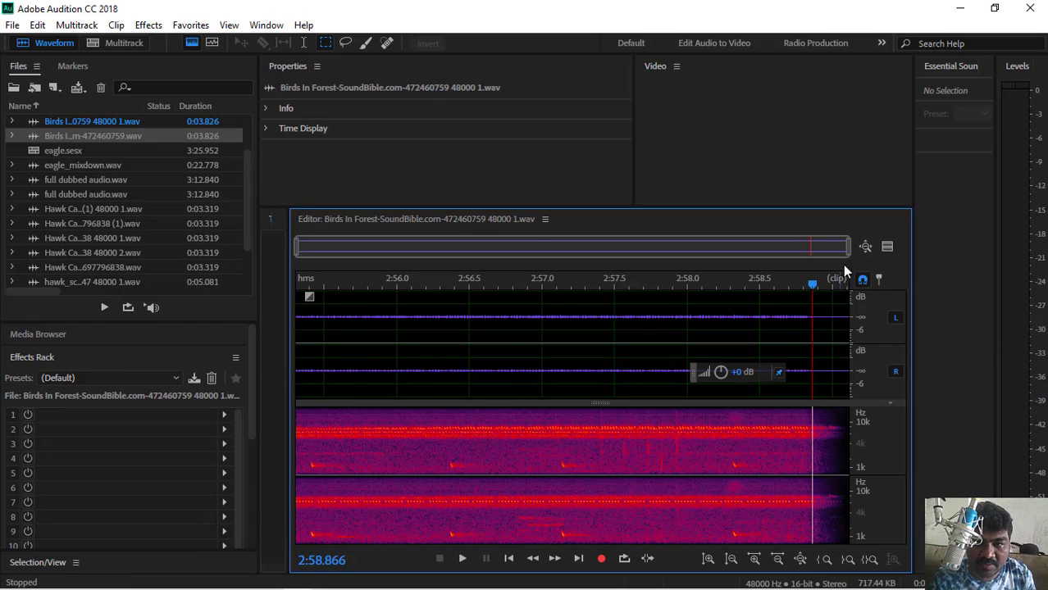
pyautogui.moveTo(850, 247); pyautogui.dragTo(876, 248)
pyautogui.moveTo(834, 297); pyautogui.dragTo(531, 371)
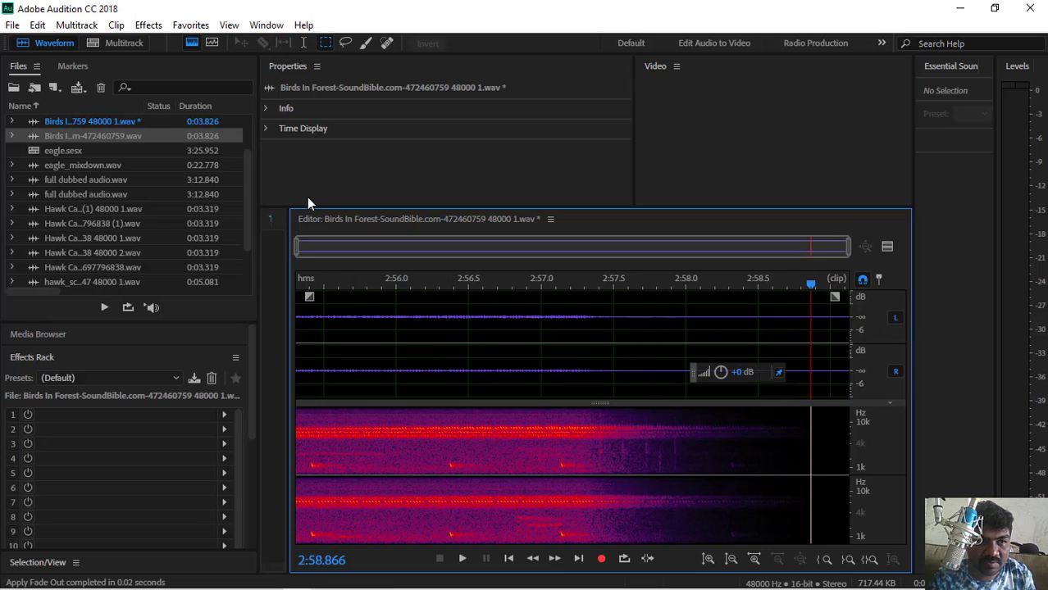
pyautogui.click(116, 47)
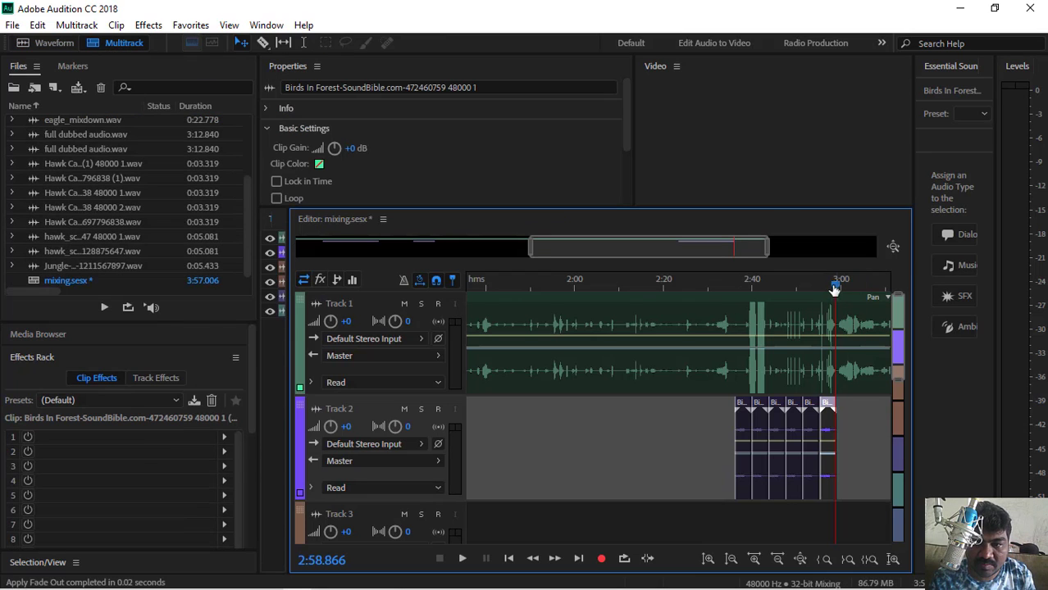
# - Play the faded Birds In Forest clips from about 2:55, and again from just before the first clip at about 2:34
pyautogui.moveTo(834, 290); pyautogui.dragTo(818, 284)
pyautogui.press('space')
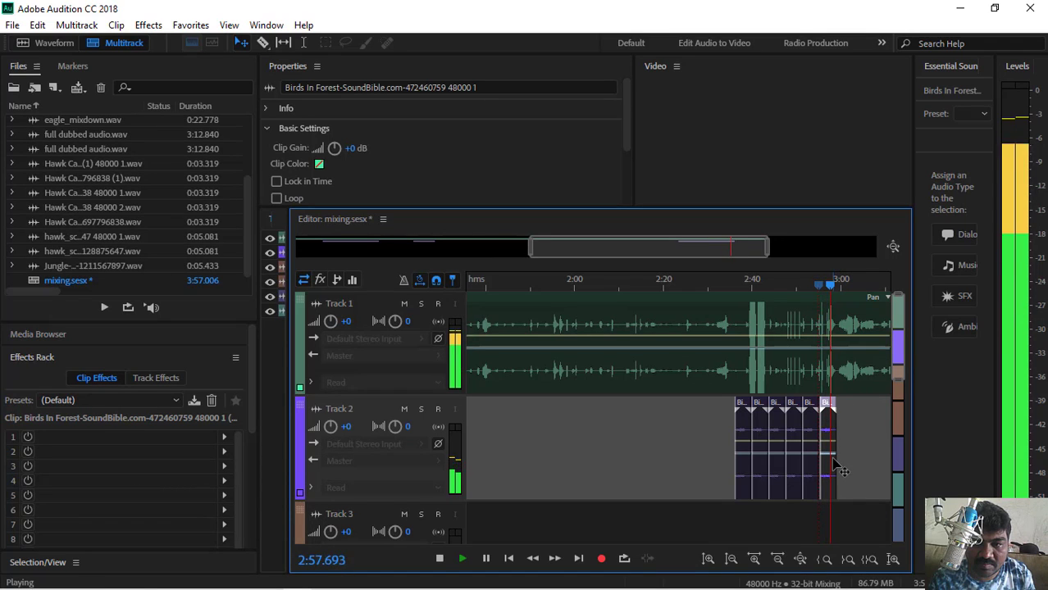
pyautogui.press('space')
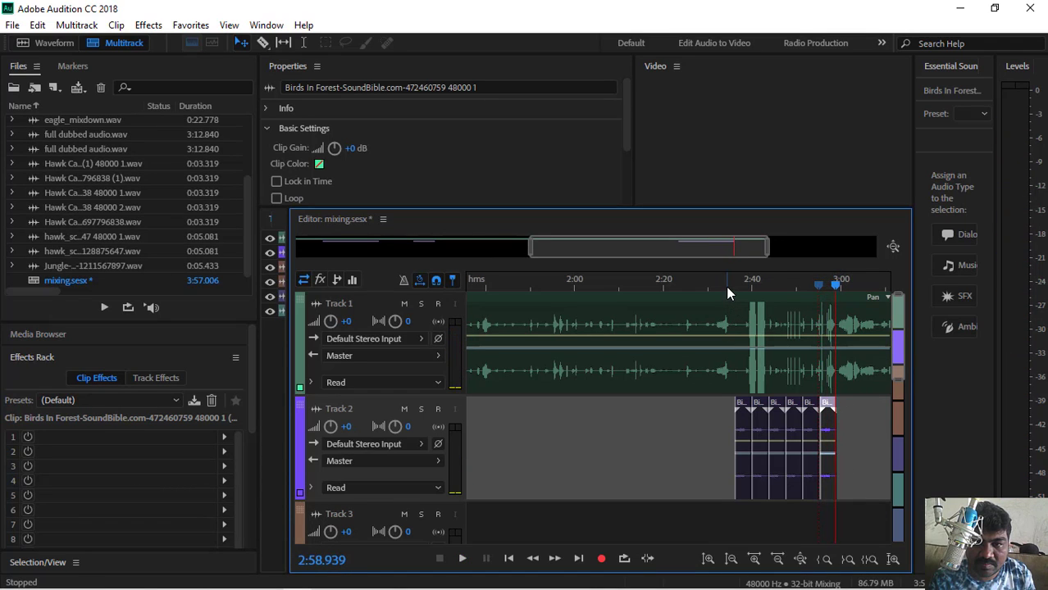
pyautogui.press('space')
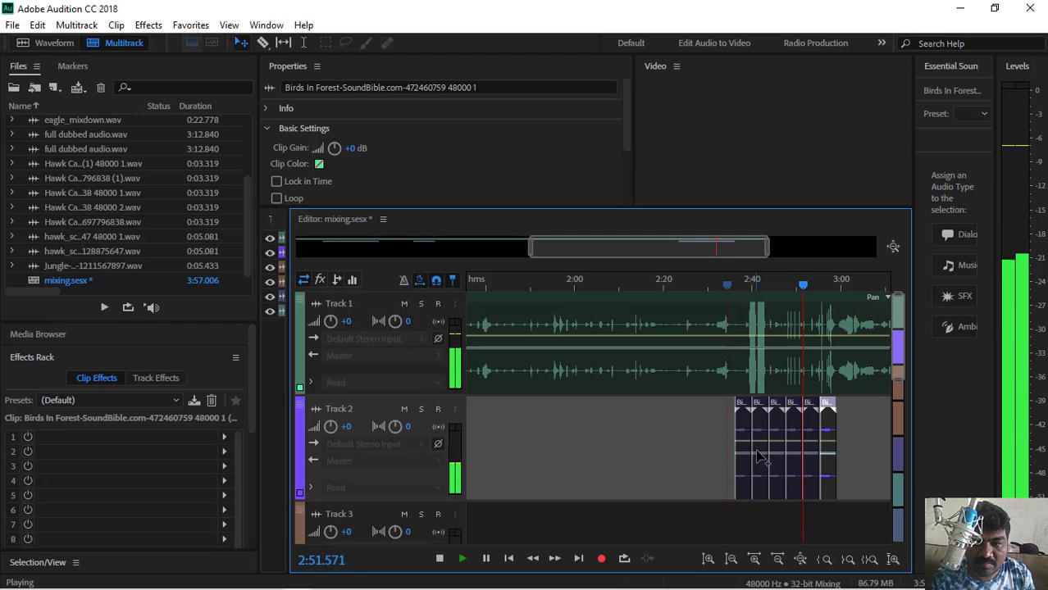
pyautogui.press('space')
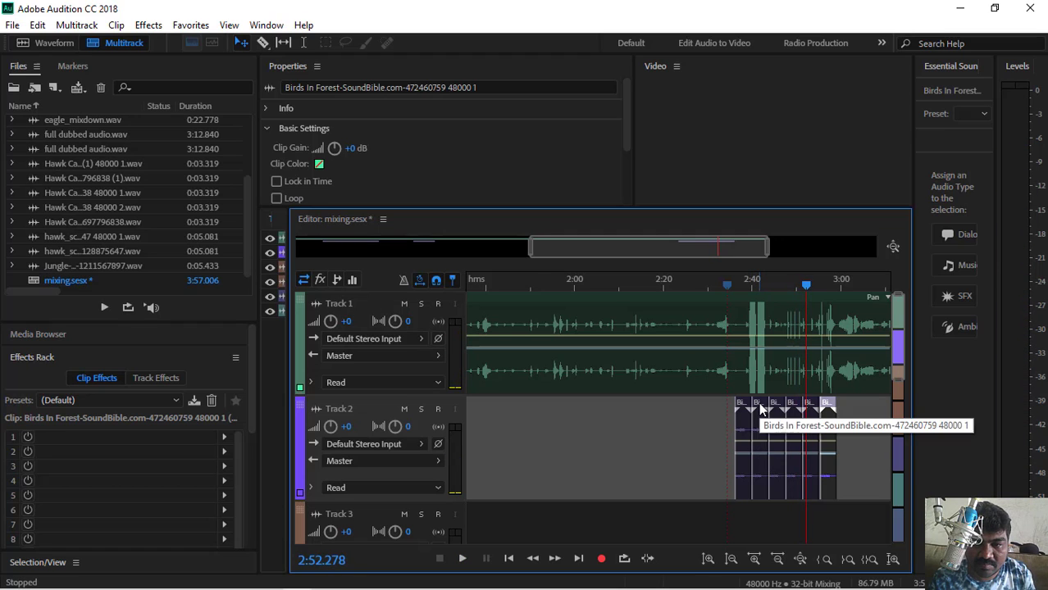
# - Try overlapping the six Birds In Forest clips on Track 2 with crossfades, and play them from about 2:37
pyautogui.click(761, 406)
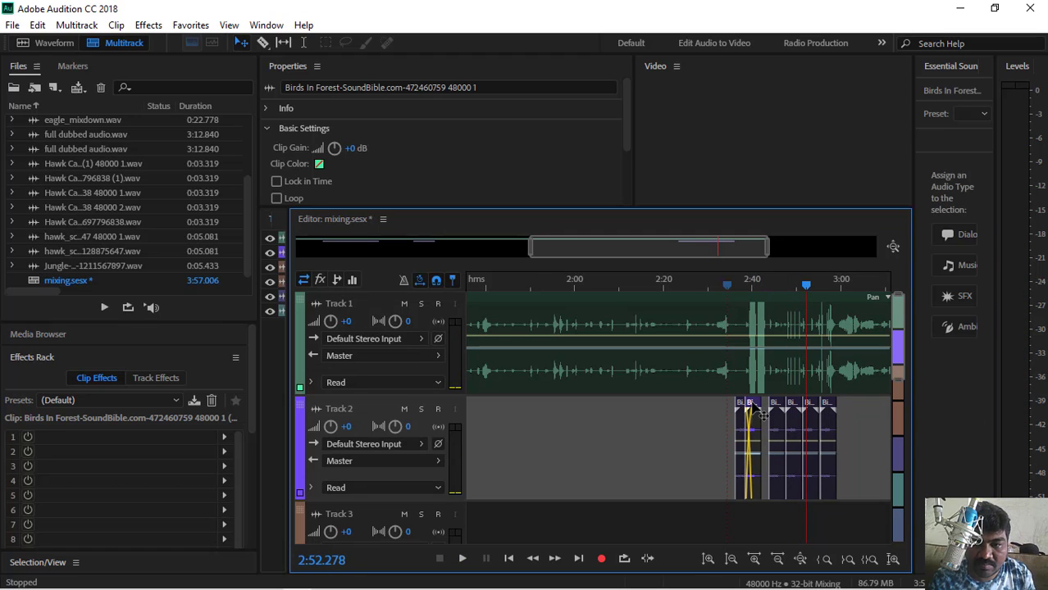
pyautogui.moveTo(777, 402); pyautogui.dragTo(778, 440)
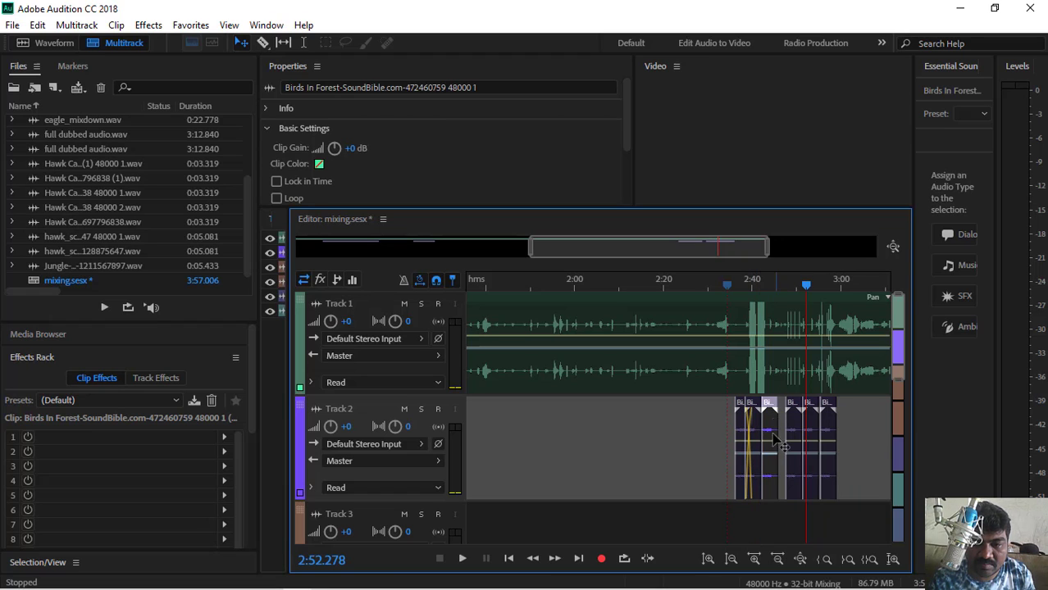
pyautogui.moveTo(765, 257)
pyautogui.mouseDown()
pyautogui.moveTo(823, 257)
pyautogui.moveTo(611, 260)
pyautogui.moveTo(758, 259)
pyautogui.mouseUp()
pyautogui.moveTo(781, 407); pyautogui.dragTo(831, 447)
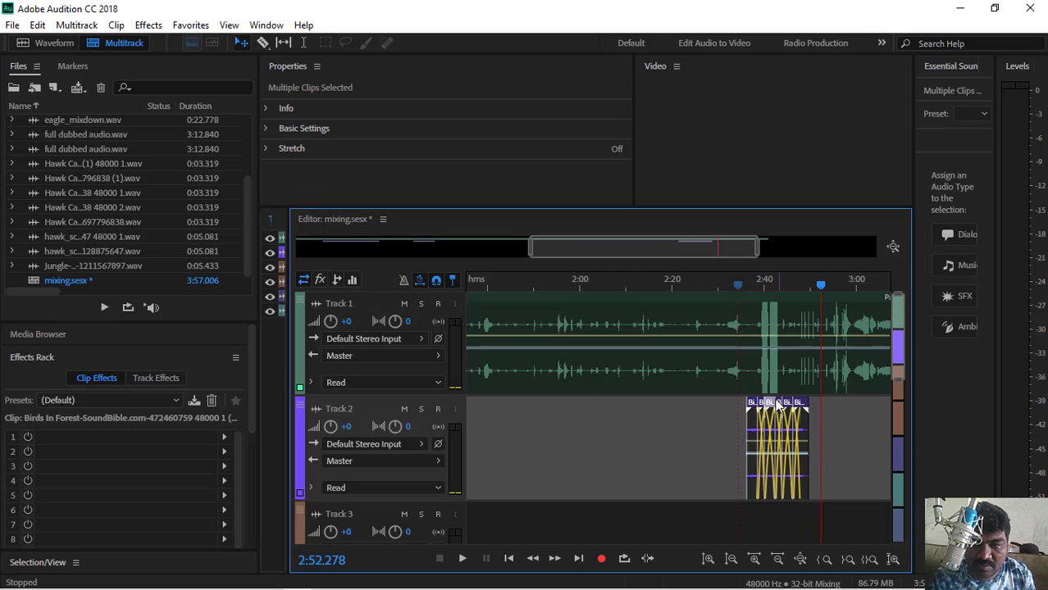
pyautogui.press('space')
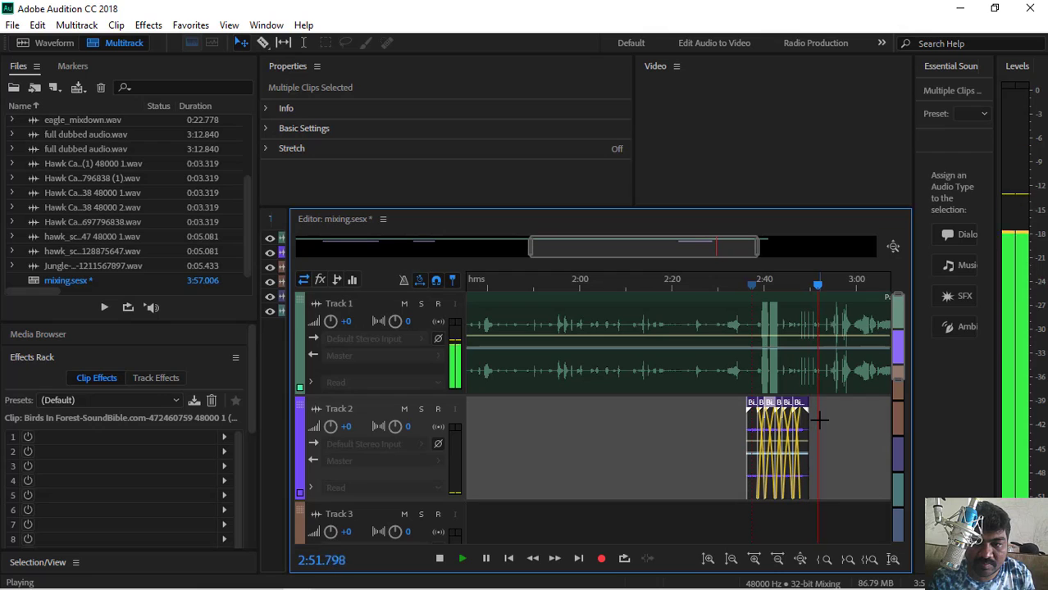
pyautogui.press('space')
# - Undo all the overlap moves of the Birds In Forest clips on Track 2, and play from about 2:52
pyautogui.hotkey('ctrl', 'z')
pyautogui.hotkey('ctrl', 'z')
pyautogui.hotkey('ctrl', 'z')
pyautogui.hotkey('ctrl', 'z')
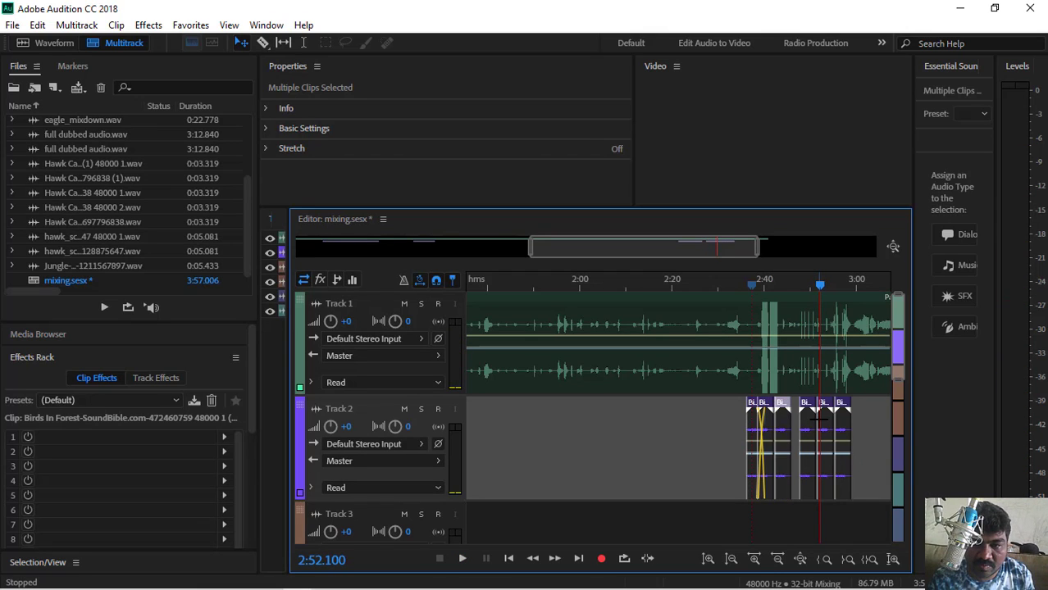
pyautogui.hotkey('ctrl', 'z')
pyautogui.hotkey('ctrl', 'z')
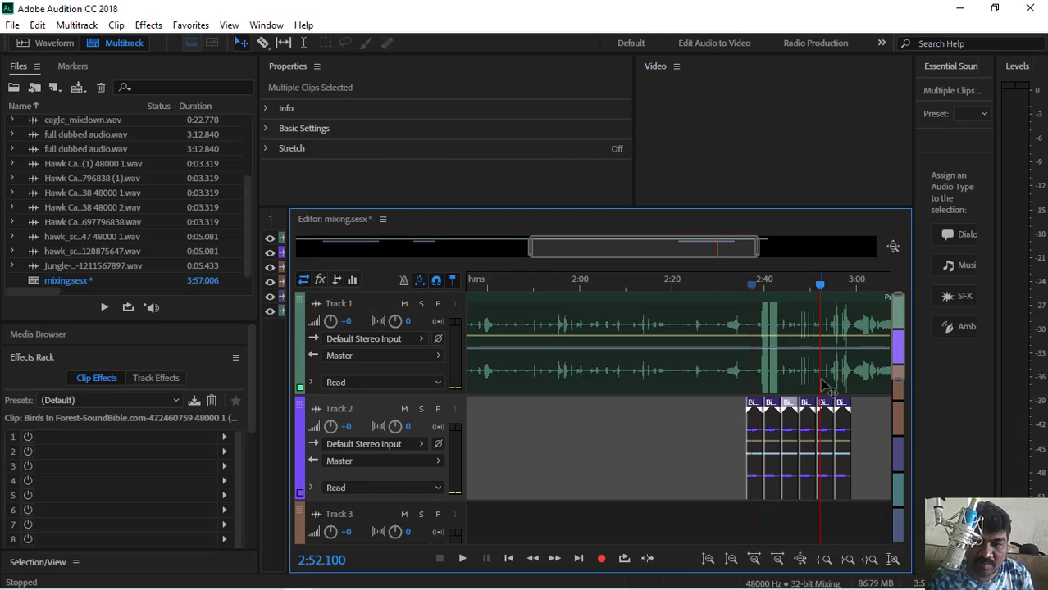
pyautogui.press('space')
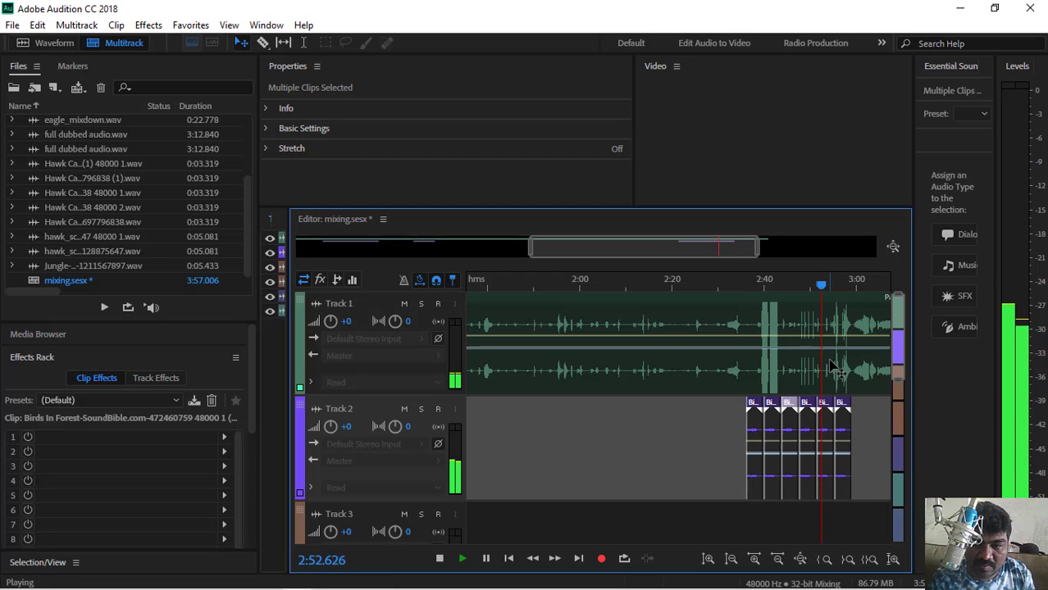
pyautogui.press('space')
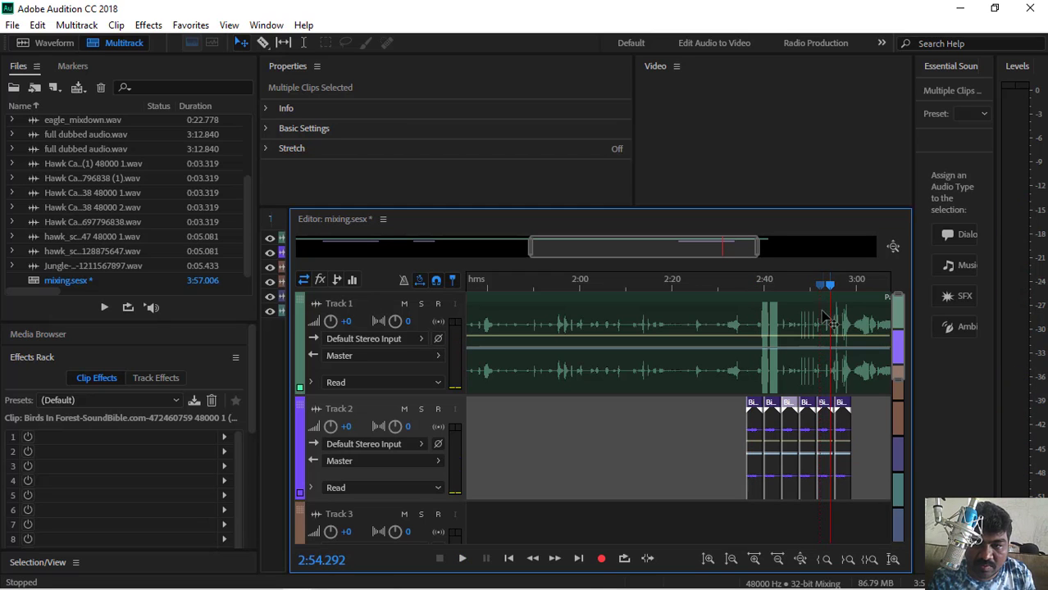
# - Split the first Birds In Forest clip at about 2:38.5 and delete its faded end portion
pyautogui.moveTo(830, 288); pyautogui.dragTo(759, 328)
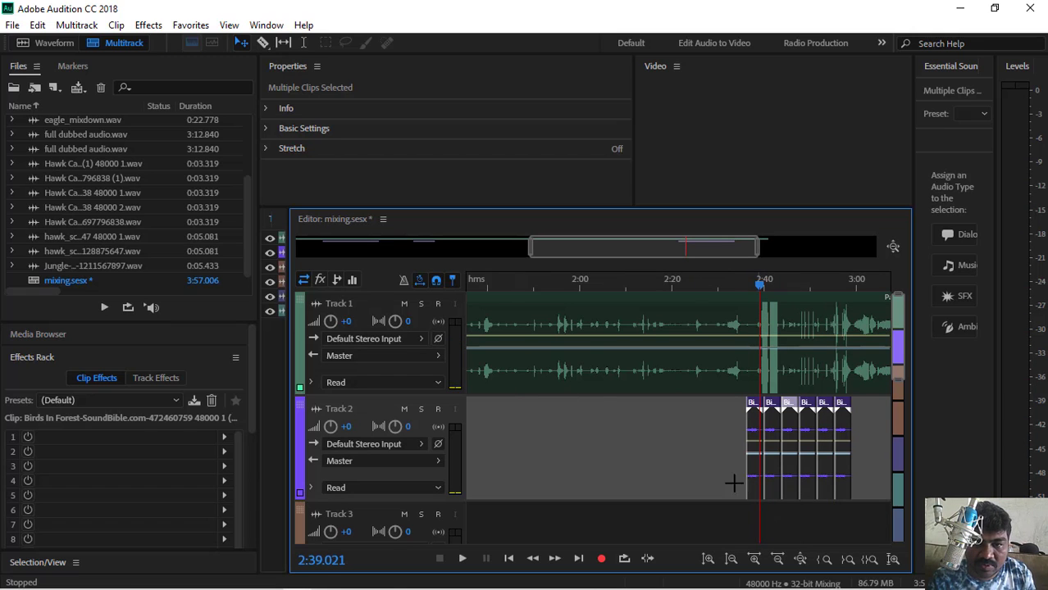
pyautogui.moveTo(757, 253); pyautogui.dragTo(689, 324)
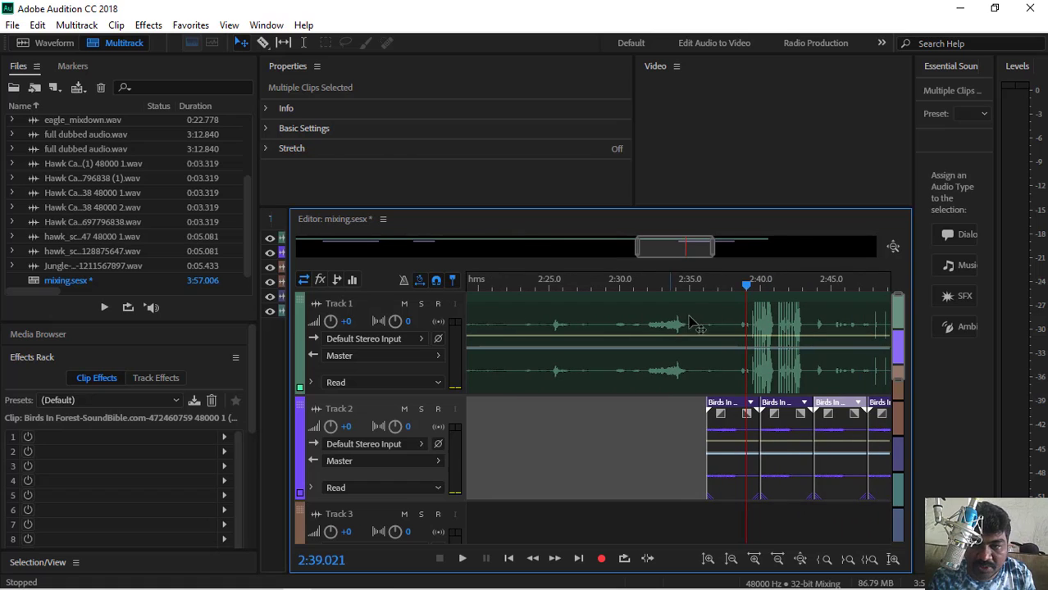
pyautogui.moveTo(753, 292); pyautogui.dragTo(745, 293)
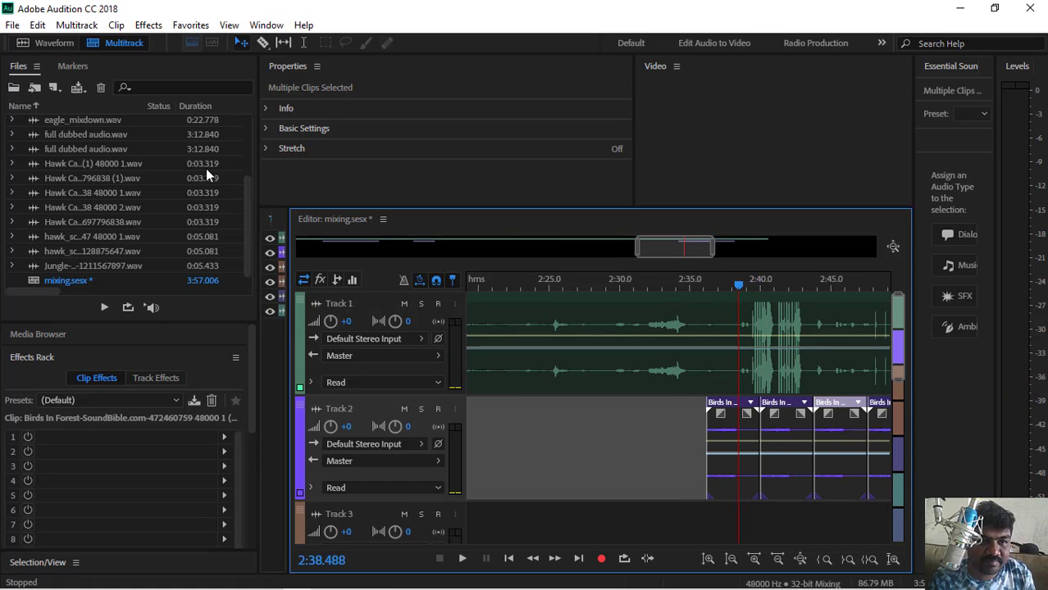
pyautogui.click(744, 439)
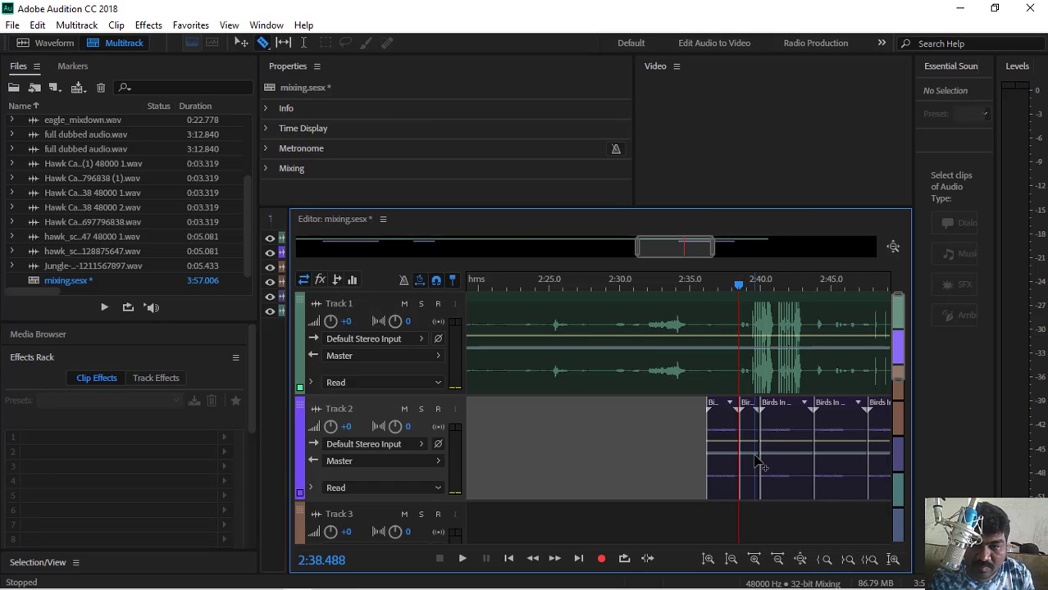
pyautogui.click(751, 405)
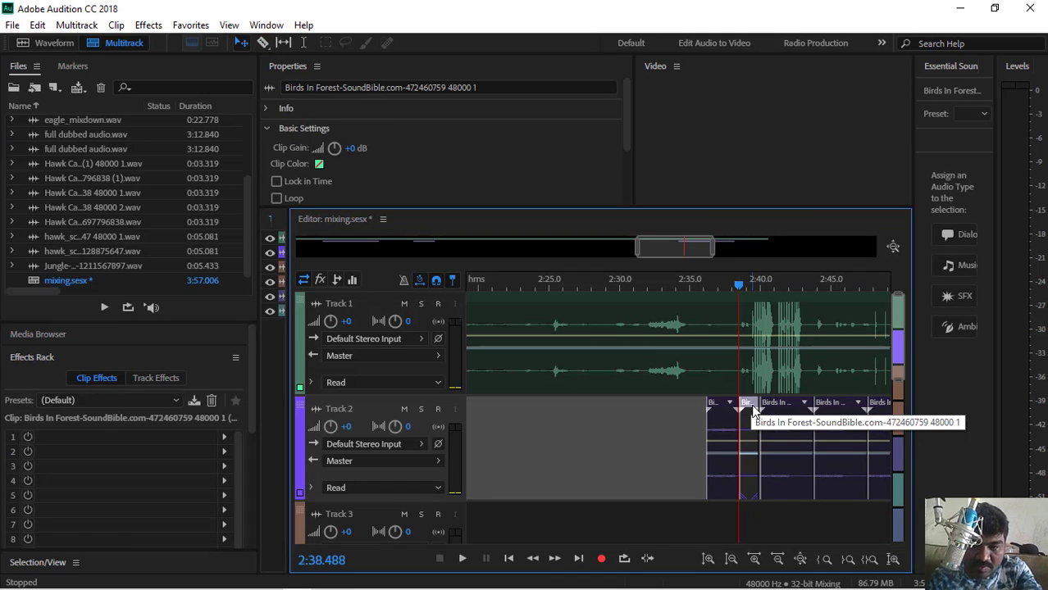
pyautogui.press('Delete')
# - Move the second Birds In Forest clip directly after the first, split it at about 2:40.7 and delete its end portion
pyautogui.moveTo(779, 415); pyautogui.dragTo(749, 410)
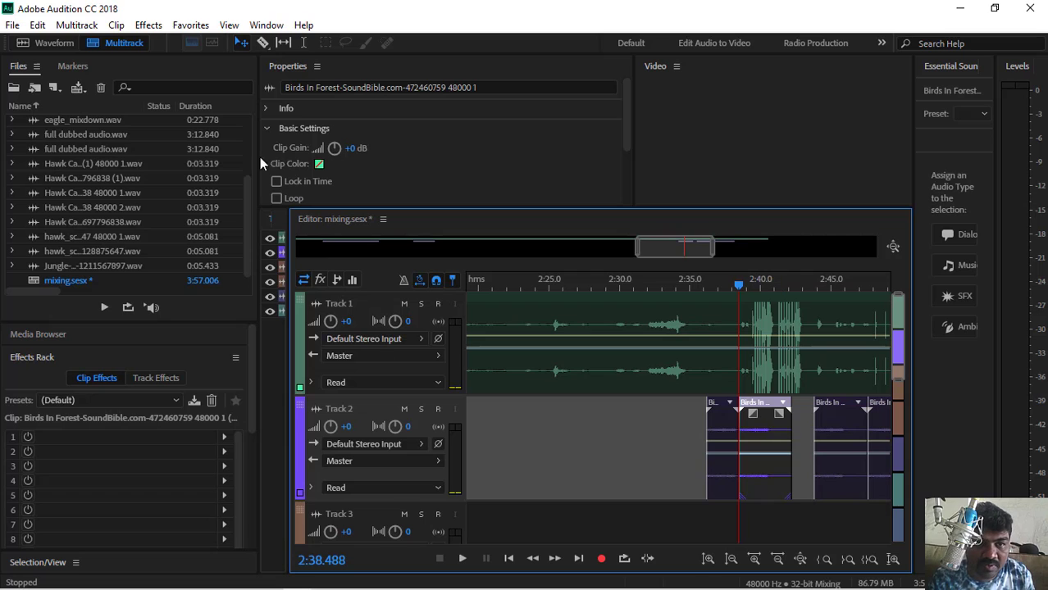
pyautogui.click(261, 44)
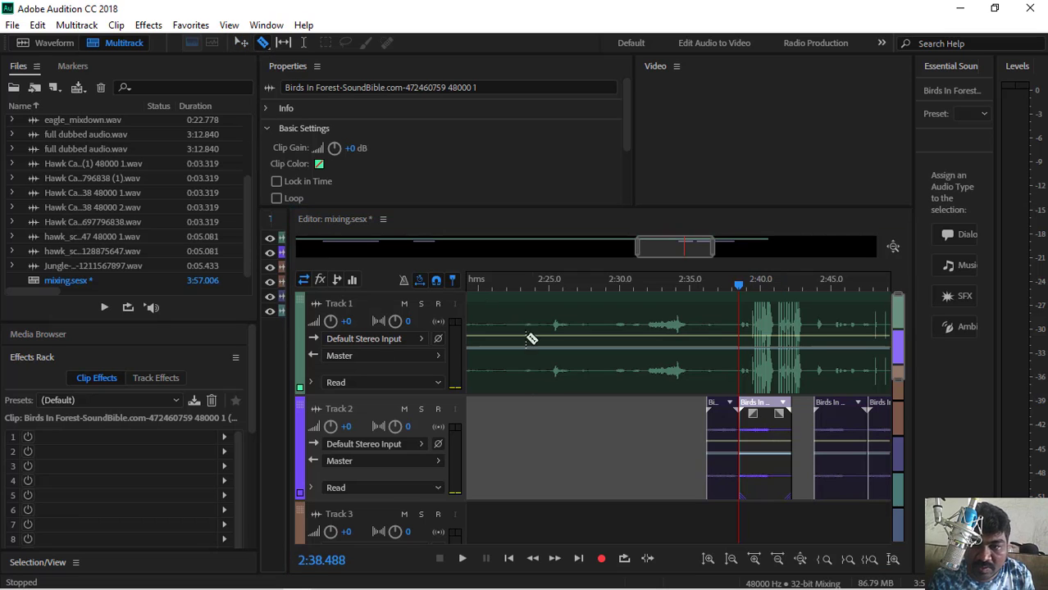
pyautogui.click(770, 439)
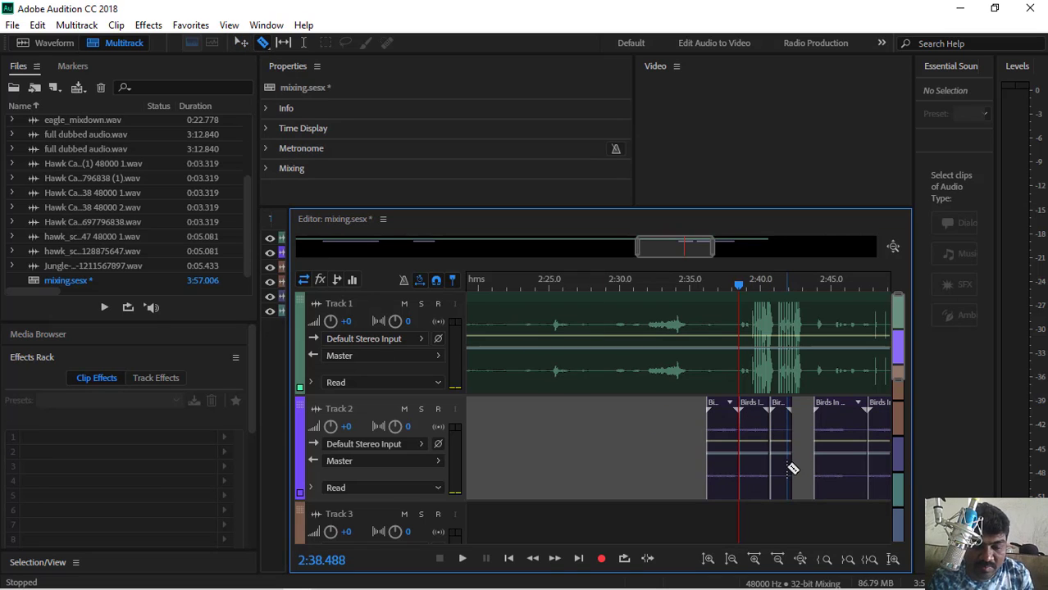
pyautogui.click(777, 407)
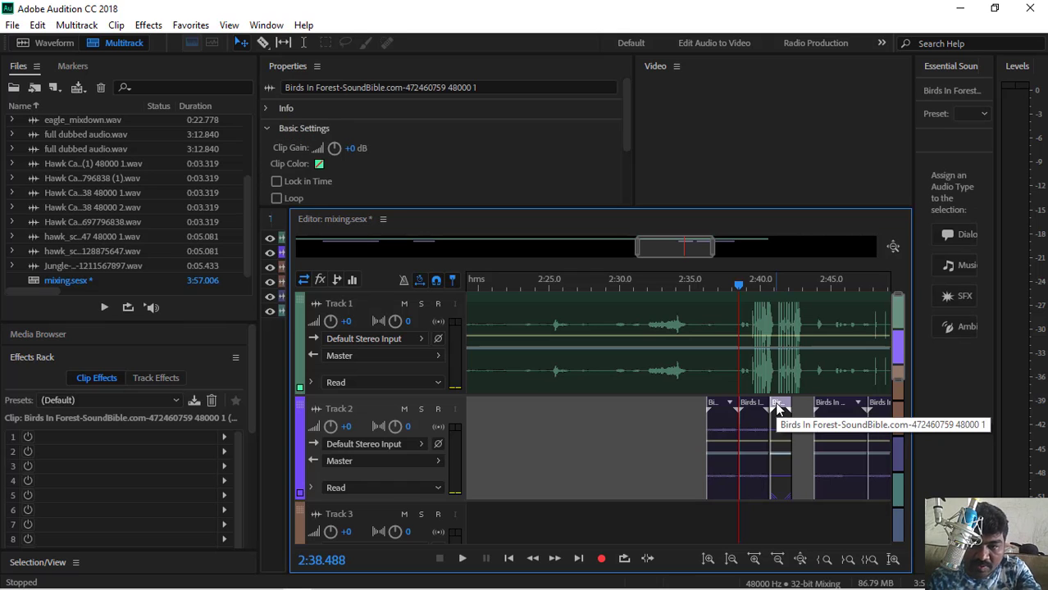
pyautogui.press('Delete')
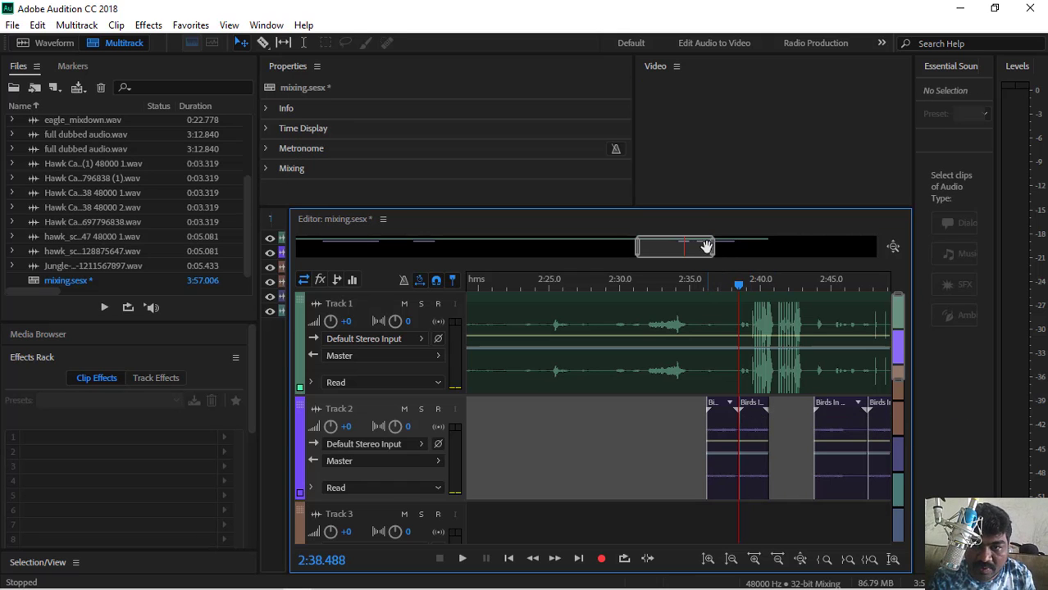
# - Overlap the second Birds In Forest clip slightly onto the first with a short crossfade at about 2:38.2, and play from about 2:36.7
pyautogui.moveTo(712, 257); pyautogui.dragTo(683, 256)
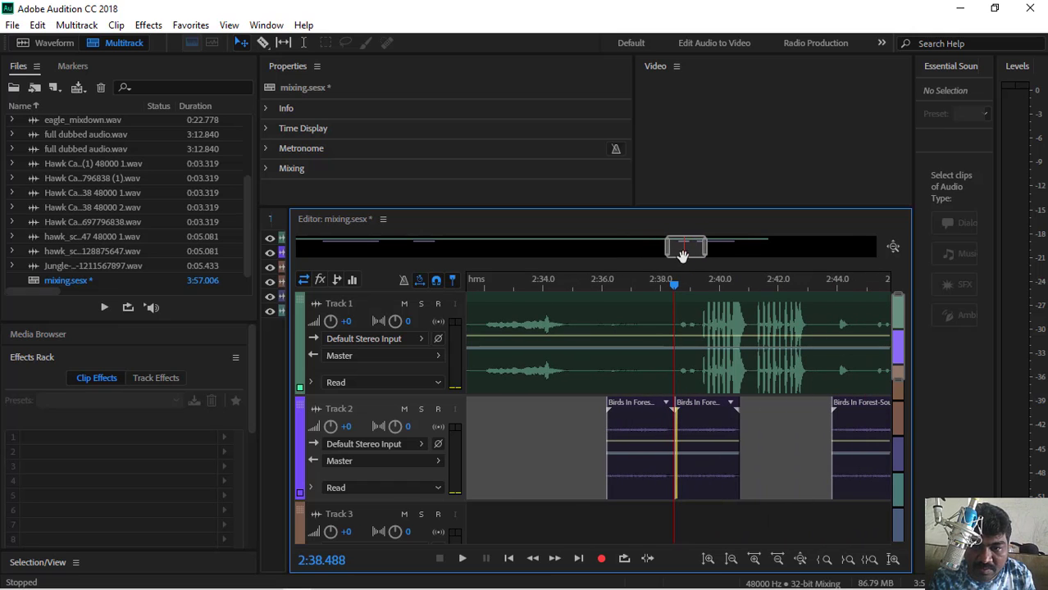
pyautogui.moveTo(688, 403); pyautogui.dragTo(683, 403)
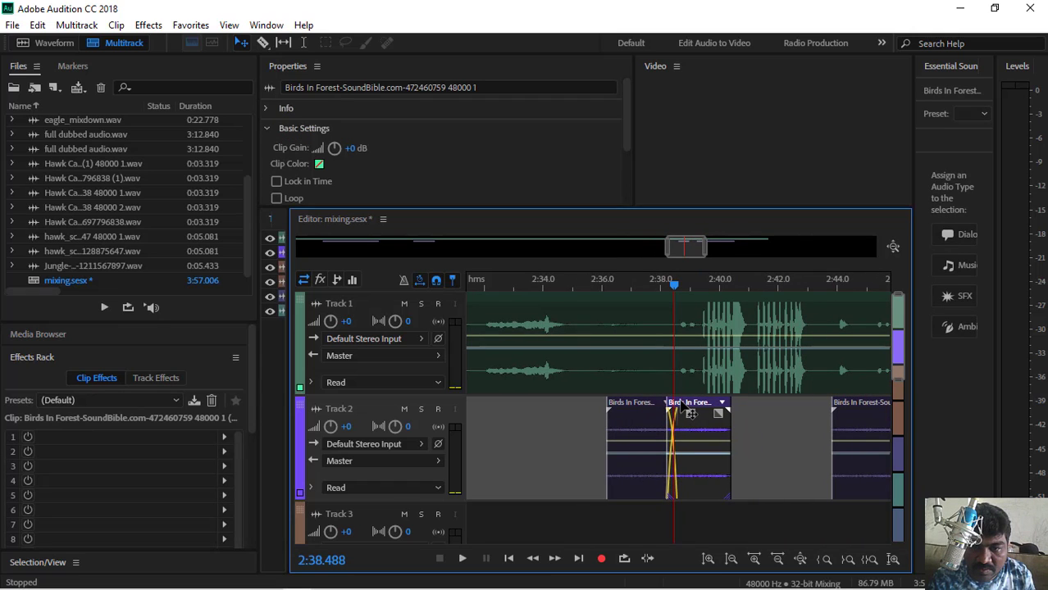
pyautogui.click(625, 283)
pyautogui.press('space')
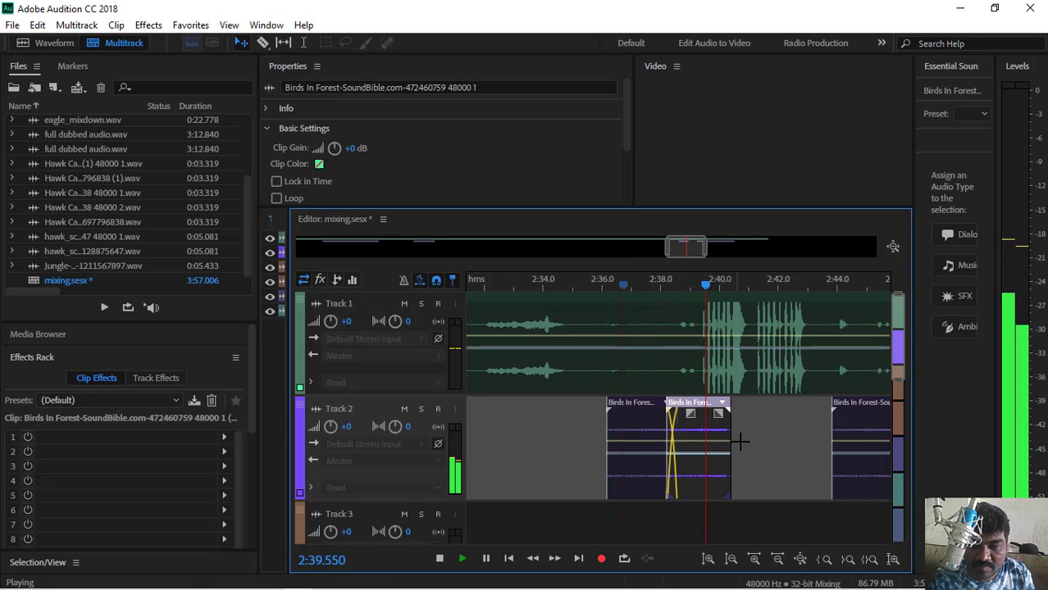
pyautogui.press('space')
# - Delete the uncut Birds In Forest clip at about 2:44 on Track 2
pyautogui.click(865, 410)
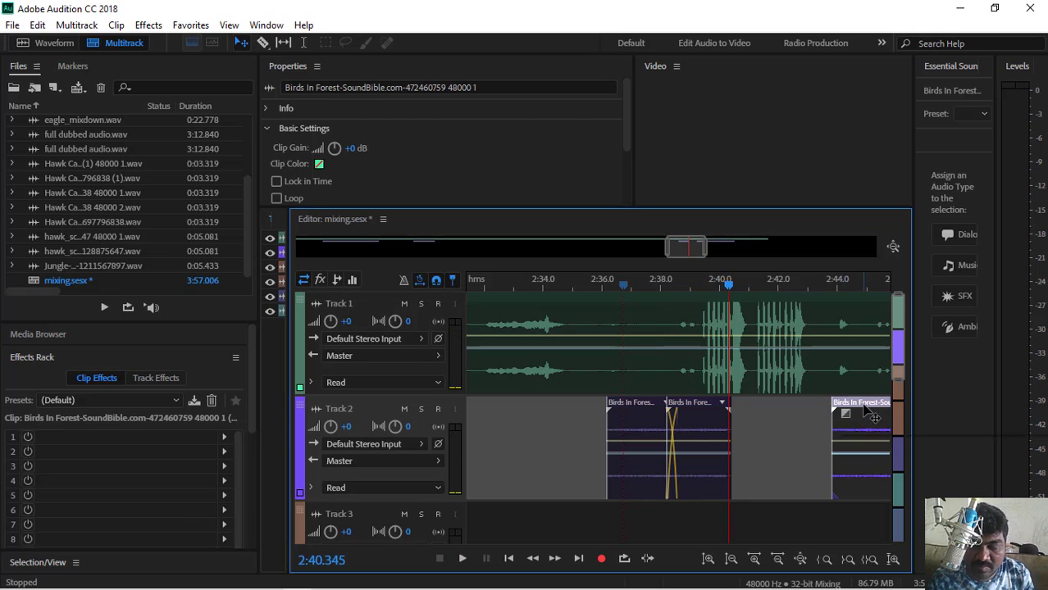
pyautogui.press('Delete')
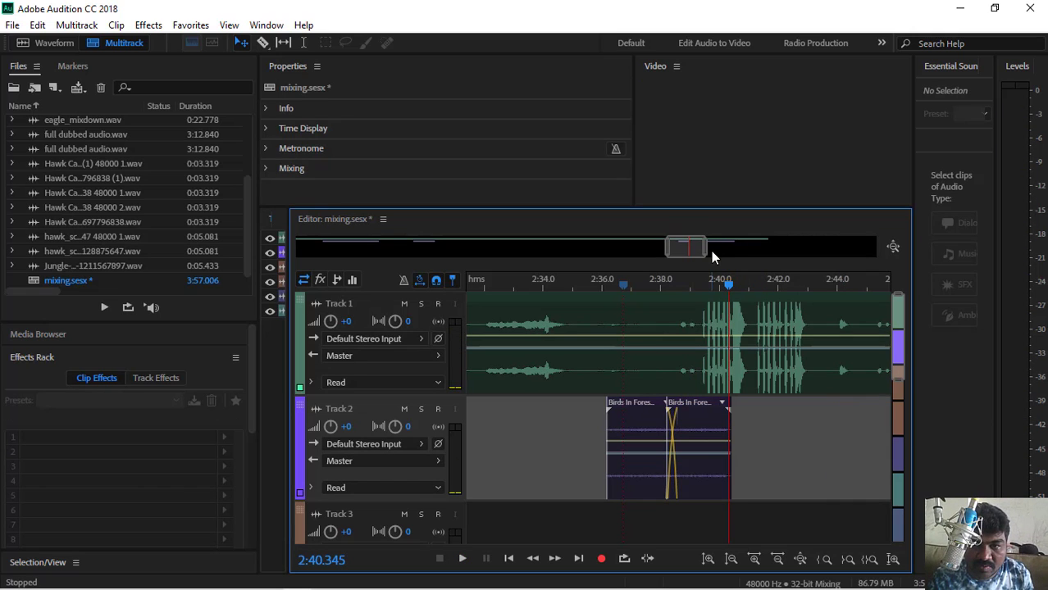
# - Delete the three Birds In Forest clips between about 2:48 and 2:59 on Track 2
pyautogui.moveTo(711, 251); pyautogui.dragTo(802, 250)
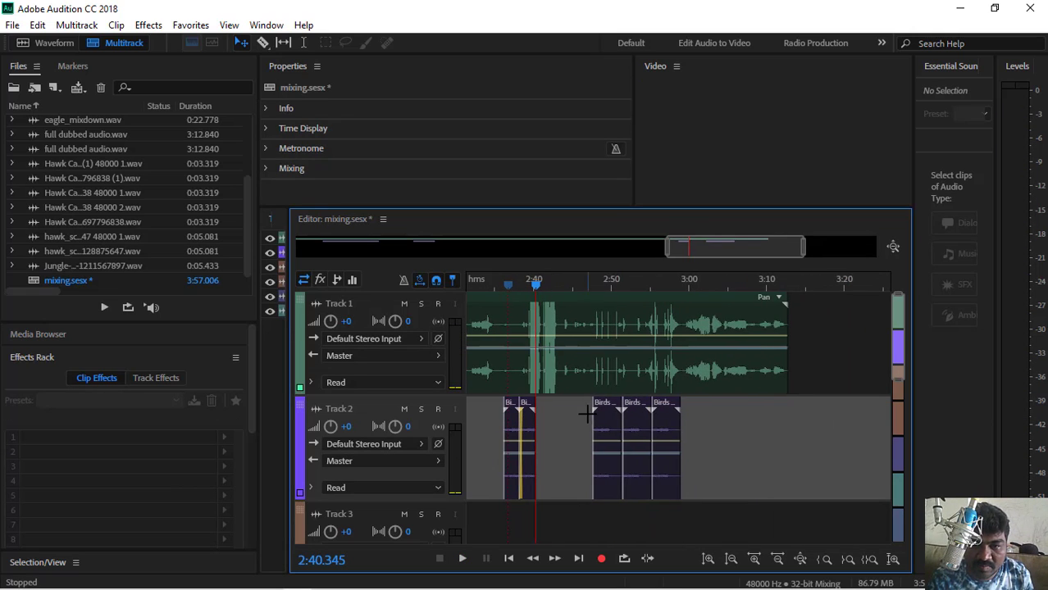
pyautogui.moveTo(580, 412); pyautogui.dragTo(679, 433)
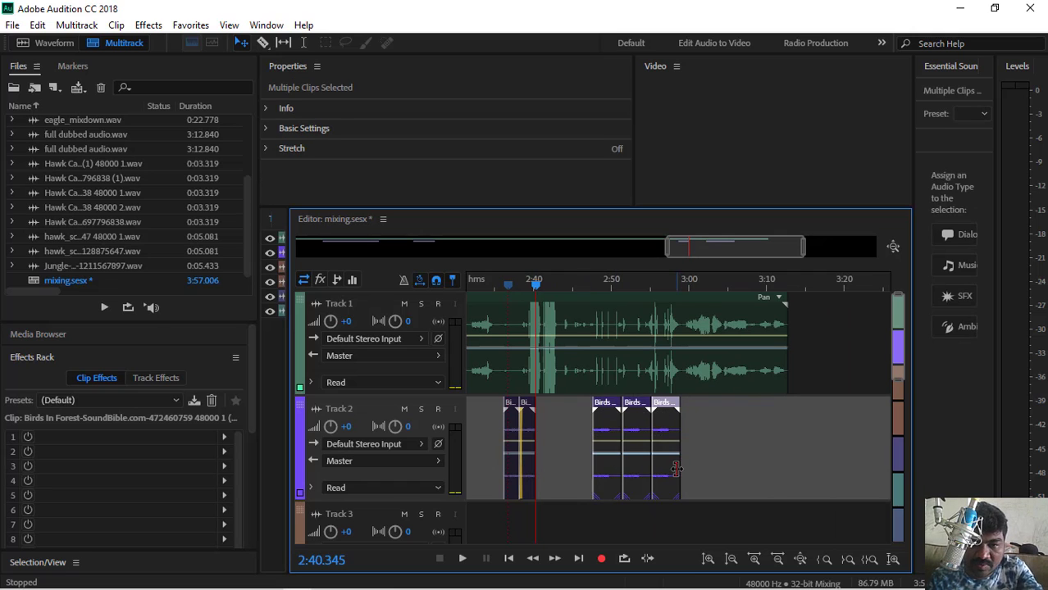
pyautogui.press('Delete')
# - Repeat the trimmed Birds In Forest clip end to end along Track 2 up to about 2:53, and play the sequence from about 2:35
pyautogui.click(527, 412)
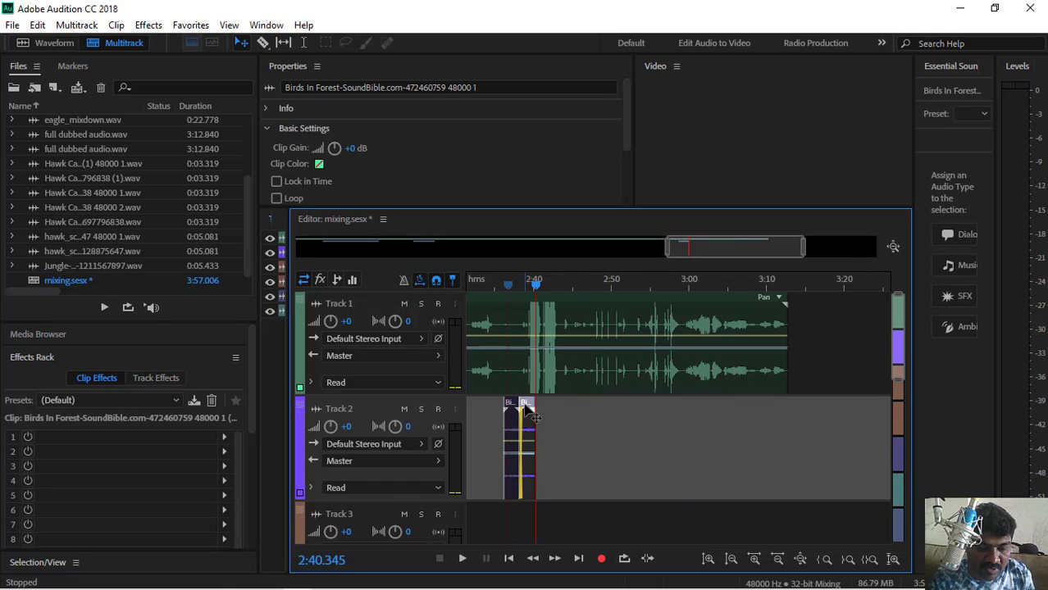
pyautogui.moveTo(527, 412); pyautogui.dragTo(629, 409)
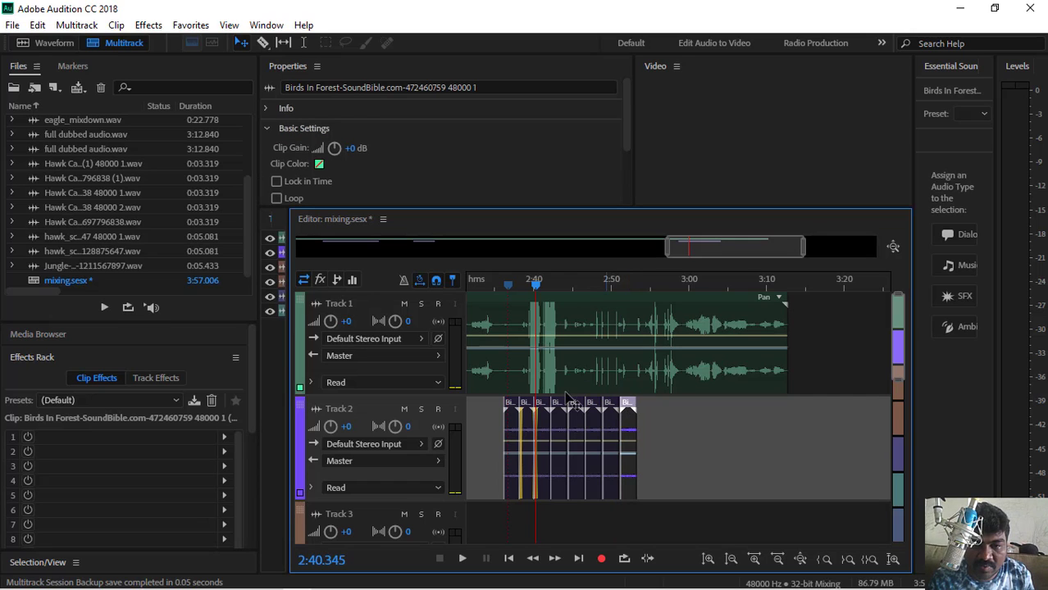
pyautogui.click(493, 283)
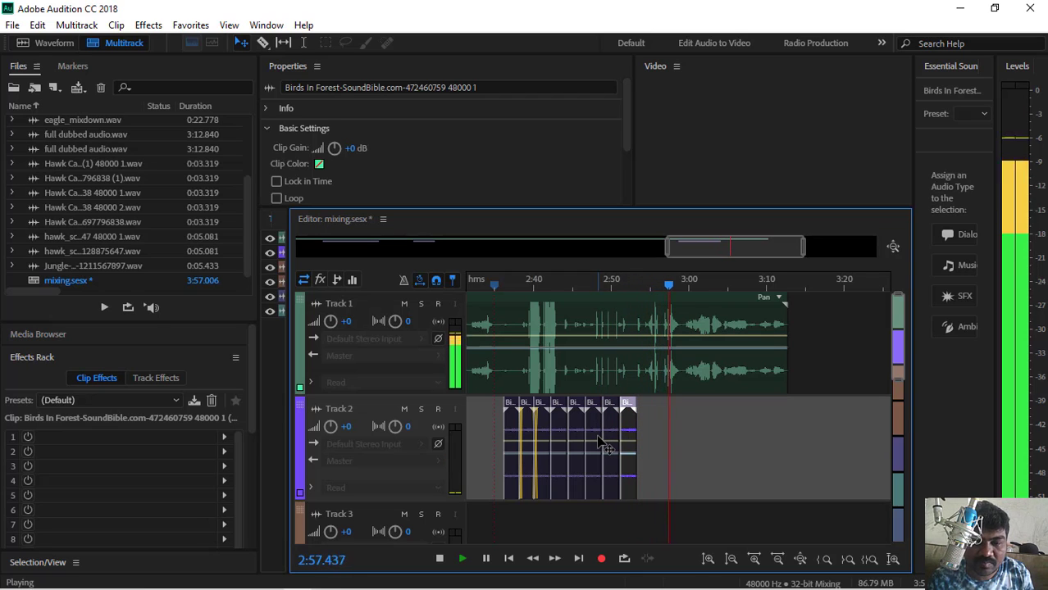
pyautogui.press('space')
pyautogui.click(505, 284)
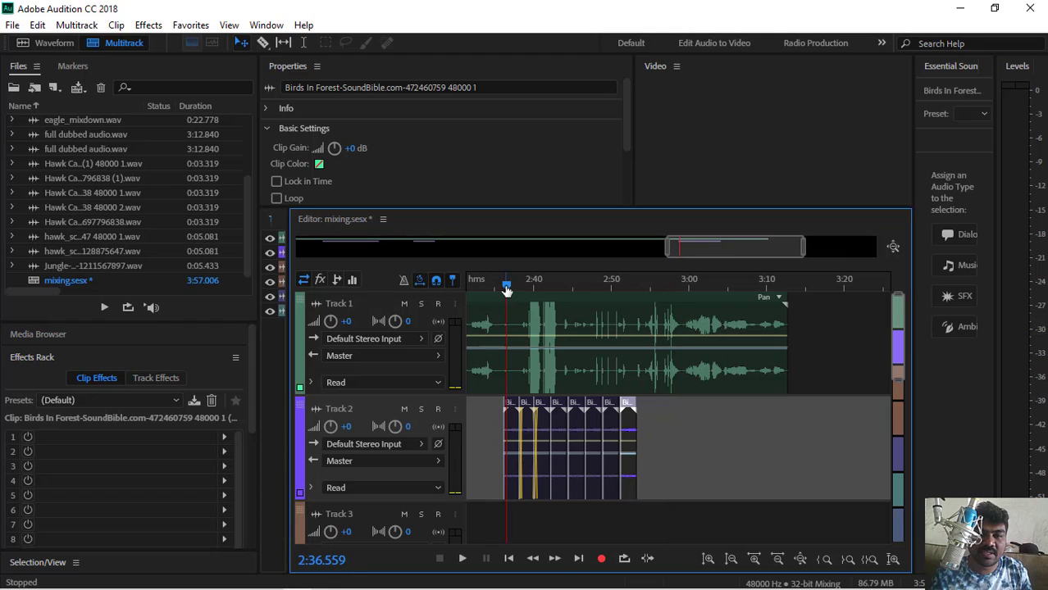
pyautogui.press('space')
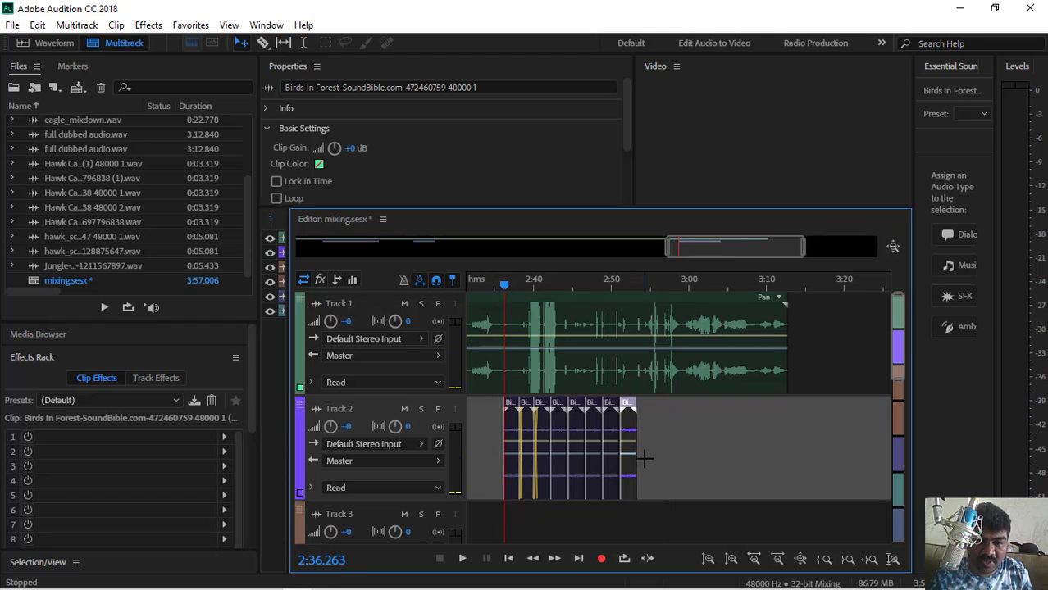
# - Export a multitrack mixdown of only the eight Birds In Forest clips on Track 2 as forest.wav
pyautogui.moveTo(636, 459); pyautogui.dragTo(496, 472)
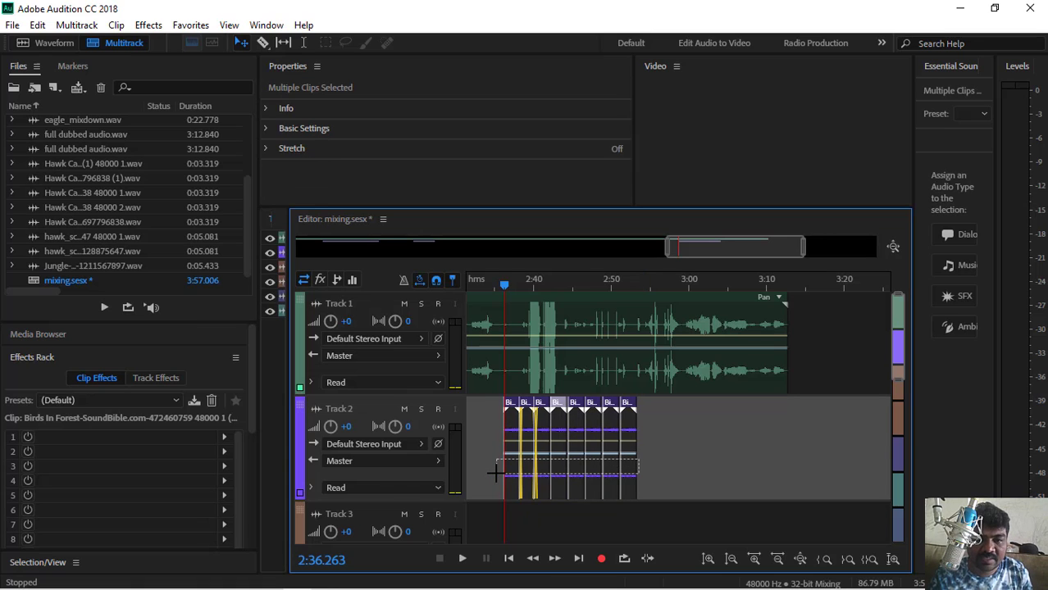
pyautogui.click(86, 27)
pyautogui.click(12, 25)
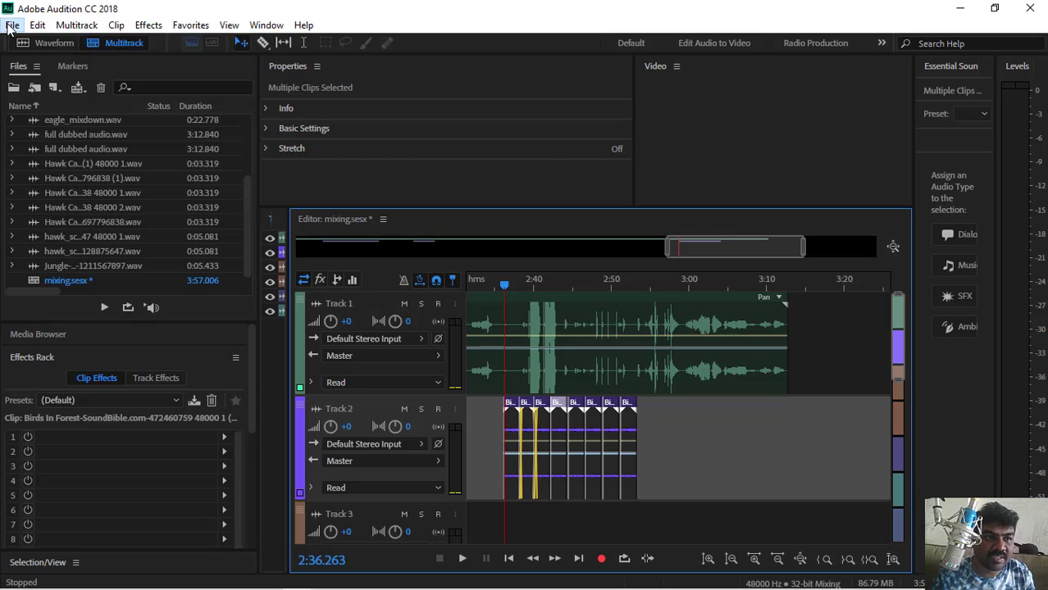
pyautogui.moveTo(115, 324)
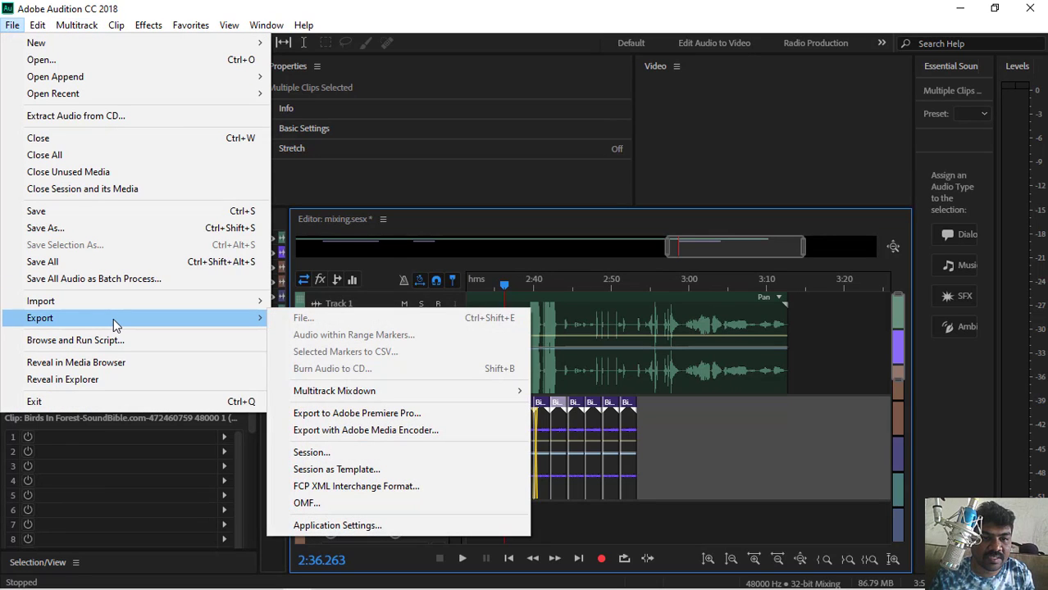
pyautogui.moveTo(448, 395)
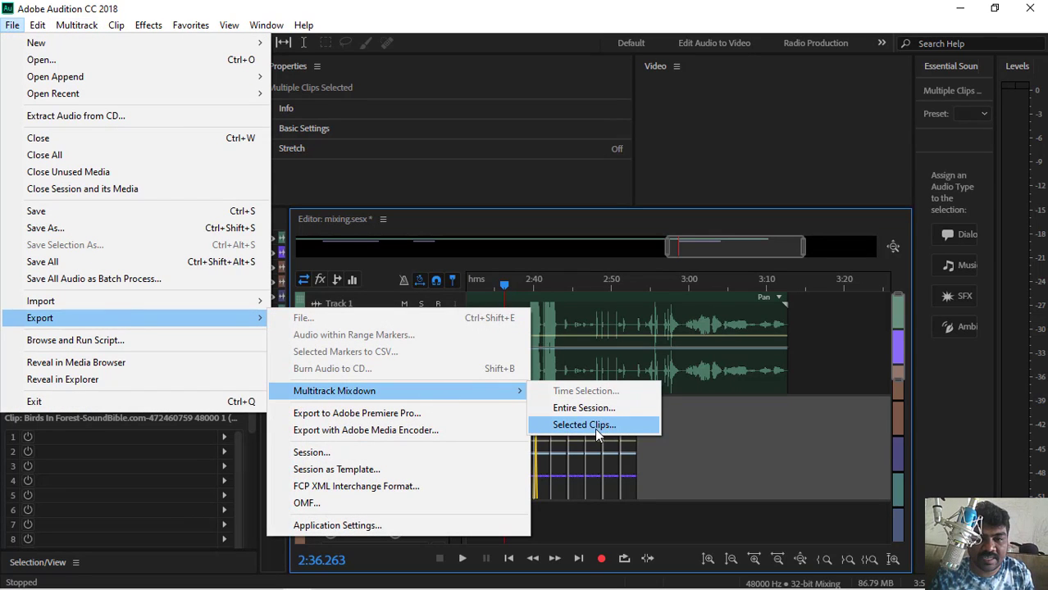
pyautogui.click(594, 428)
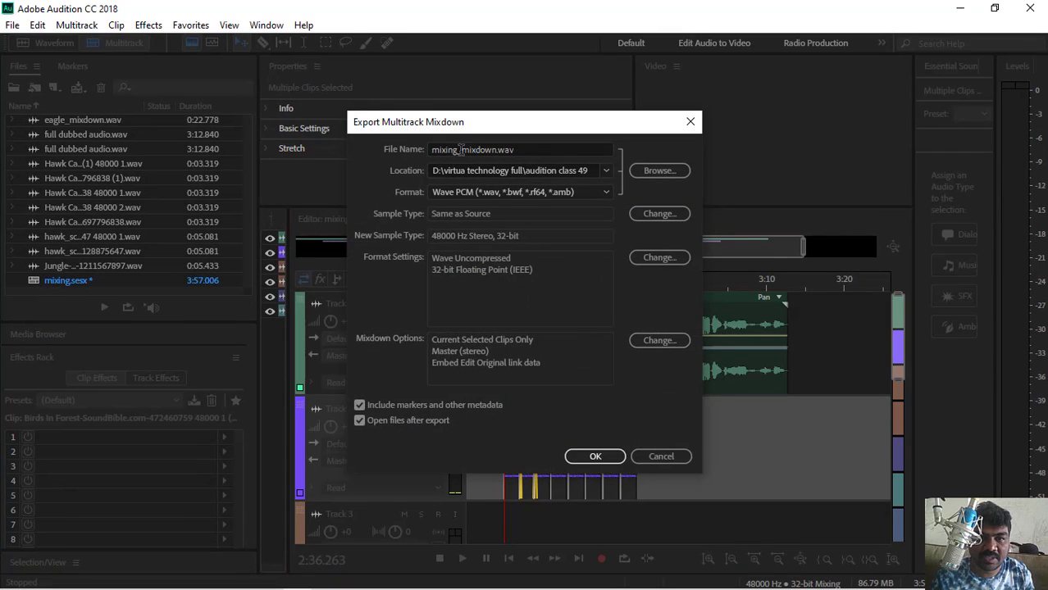
pyautogui.click(492, 150)
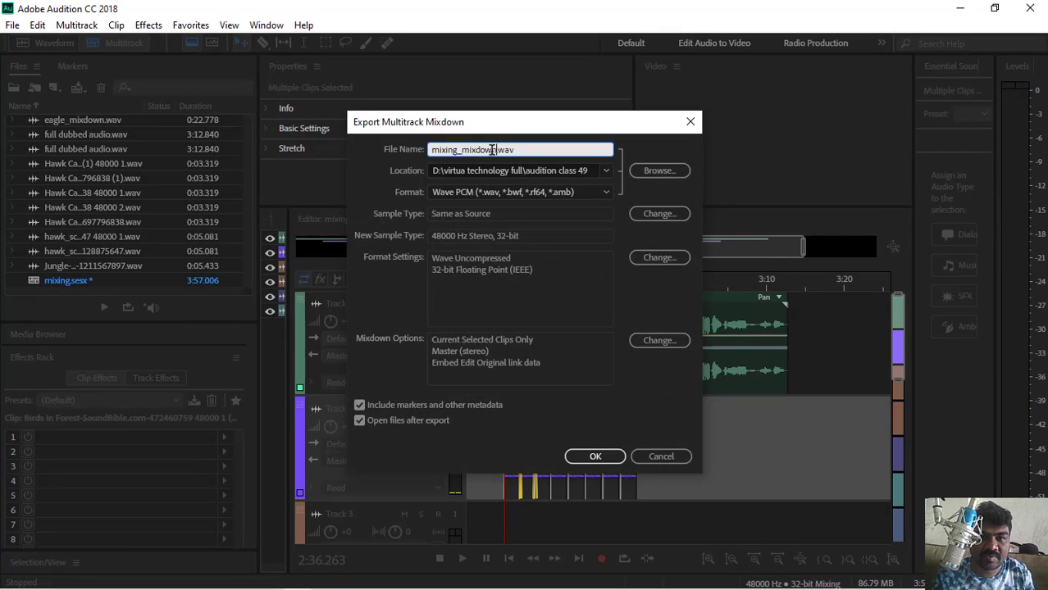
pyautogui.write('forest')
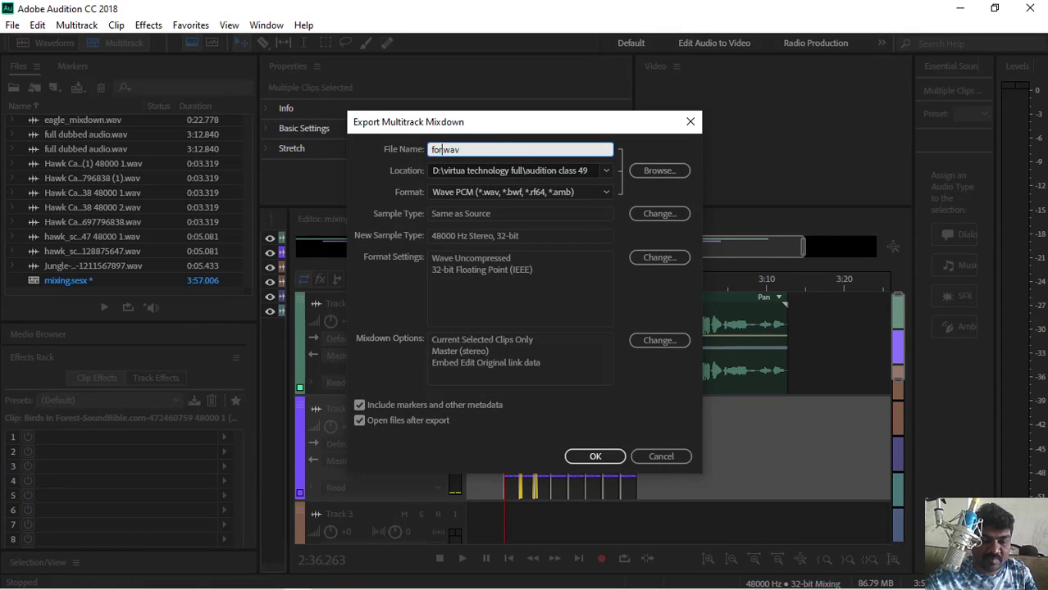
pyautogui.click(596, 457)
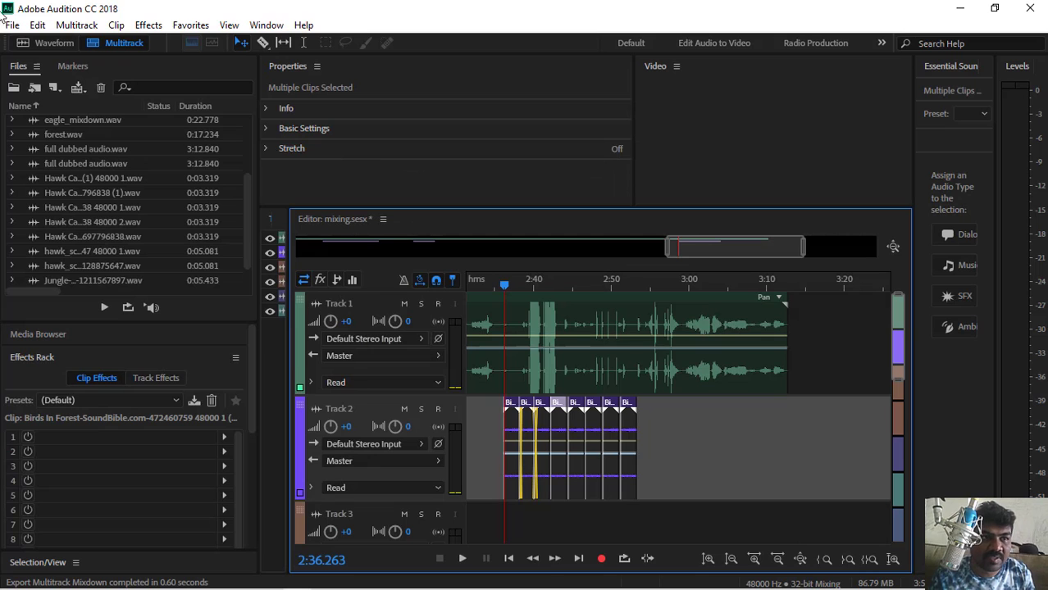
# - Save the session together with the unsaved changes to the Birds In Forest audio file
pyautogui.click(12, 24)
pyautogui.click(24, 212)
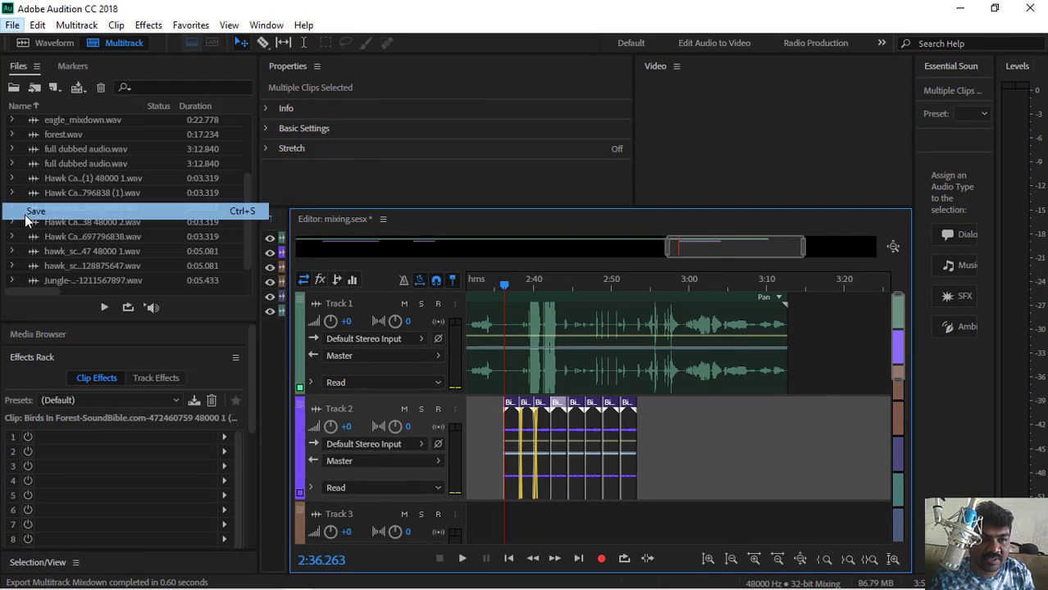
pyautogui.click(597, 333)
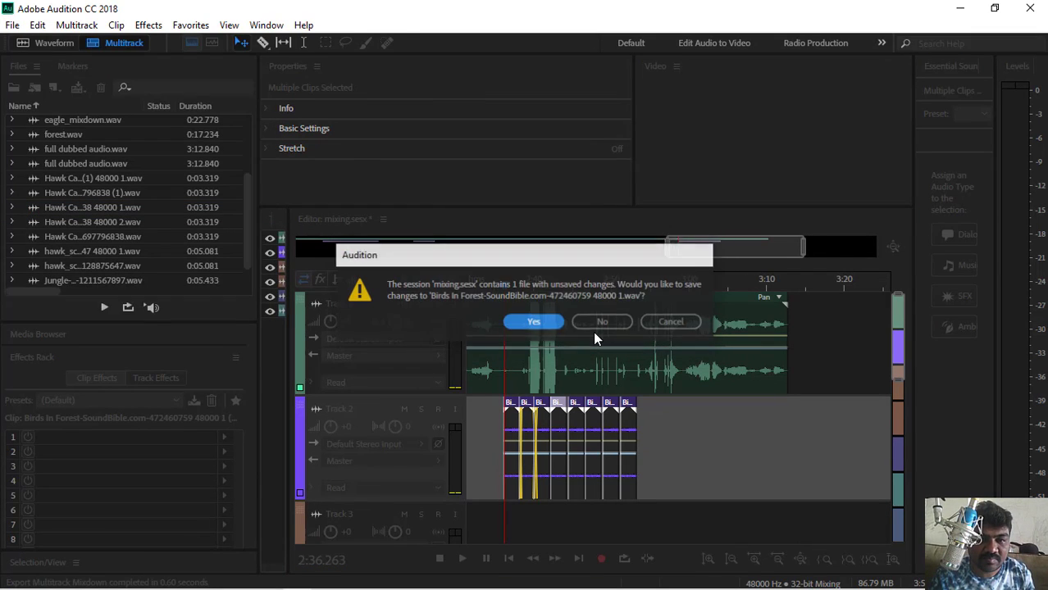
pyautogui.click(546, 327)
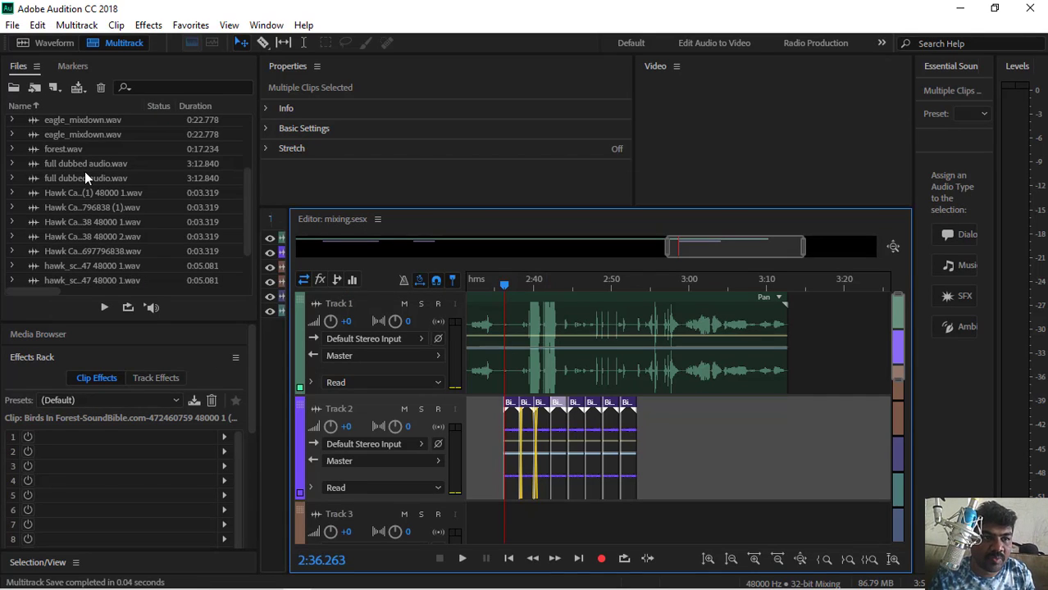
# - Replace the eight Birds In Forest clips on Track 2 with forest.wav, starting at about 2:36
pyautogui.click(79, 148)
pyautogui.moveTo(71, 149); pyautogui.dragTo(675, 462)
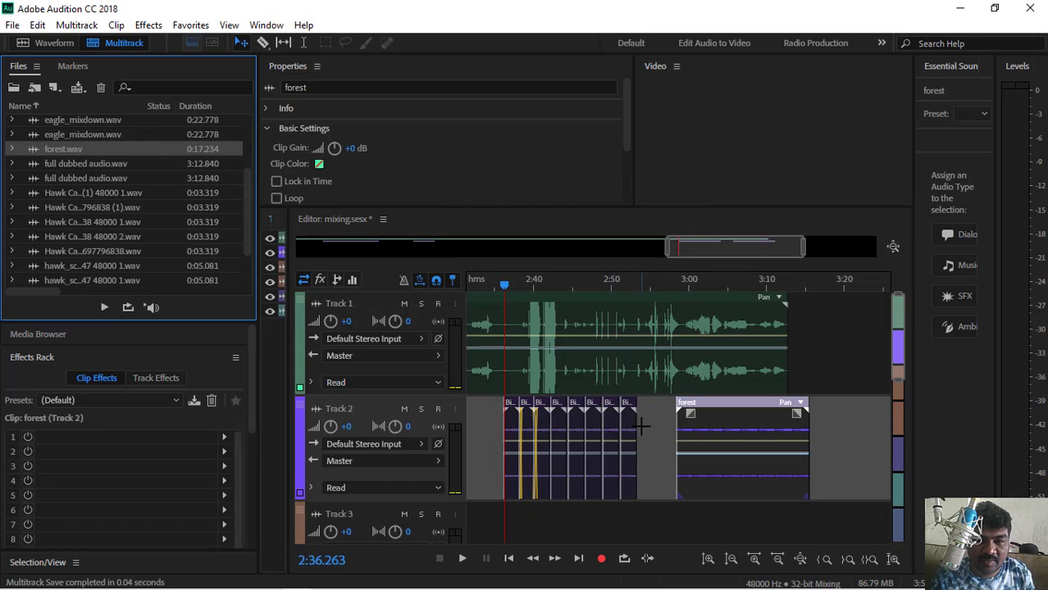
pyautogui.moveTo(644, 427); pyautogui.dragTo(483, 465)
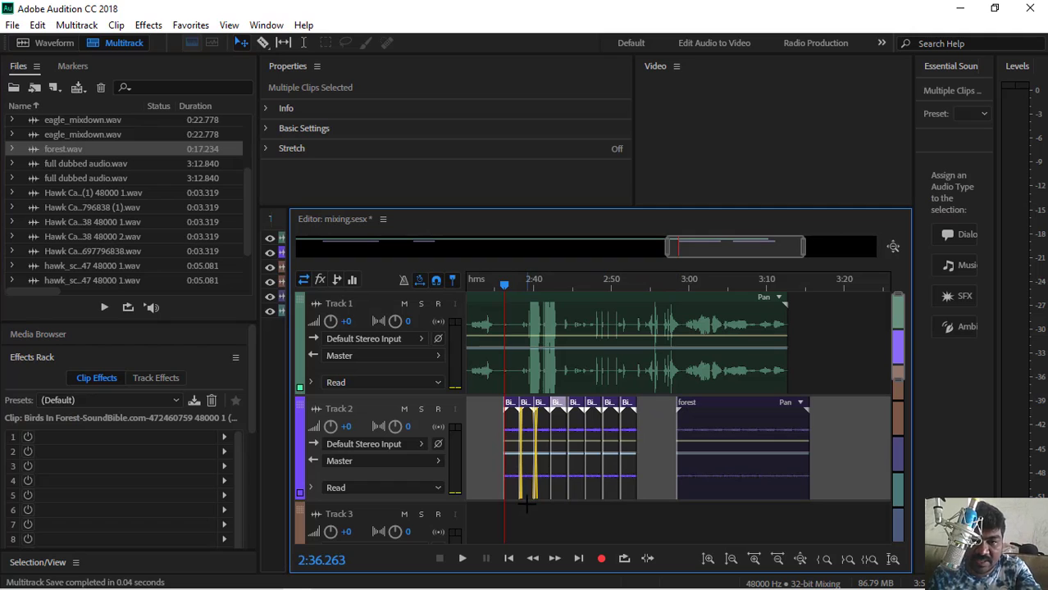
pyautogui.press('Delete')
pyautogui.moveTo(716, 412); pyautogui.dragTo(558, 419)
# - Play the start of the forest clip, the eagle and hawk sections from about 0:10, and the forest section from about 2:38
pyautogui.press('space')
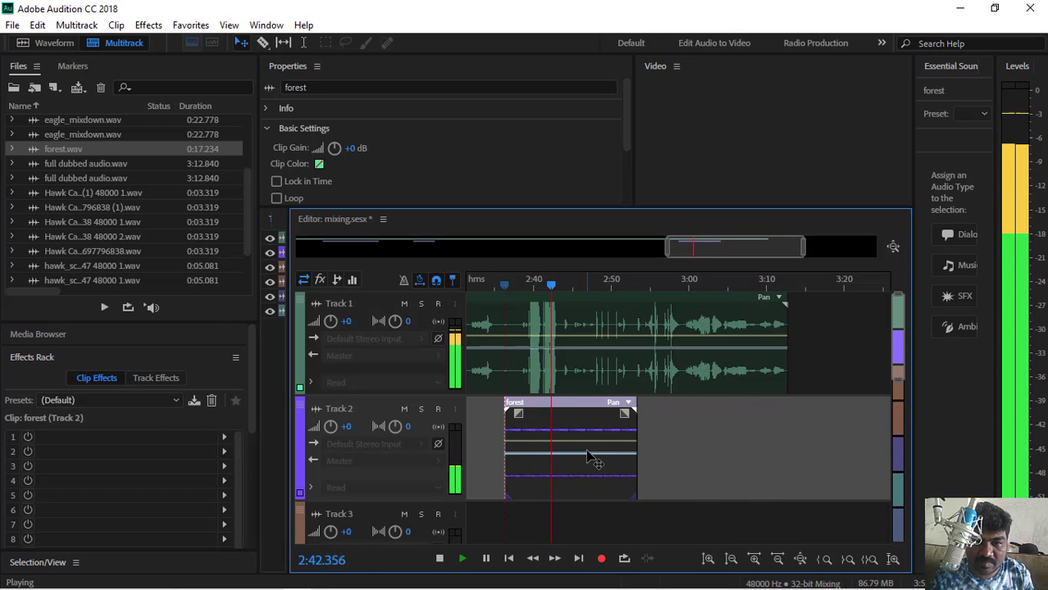
pyautogui.press('space')
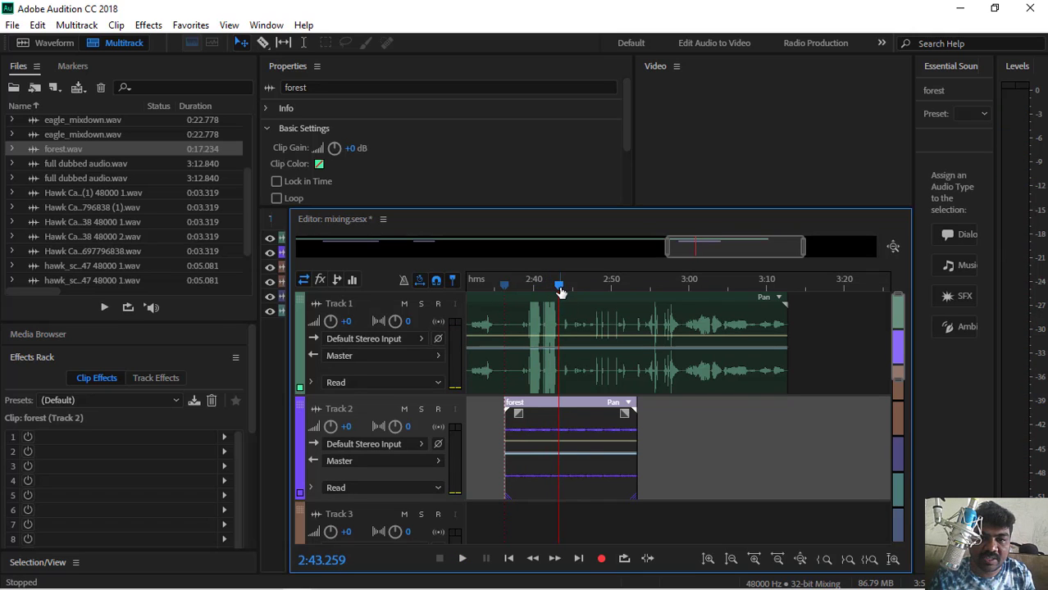
pyautogui.moveTo(560, 292); pyautogui.dragTo(523, 287)
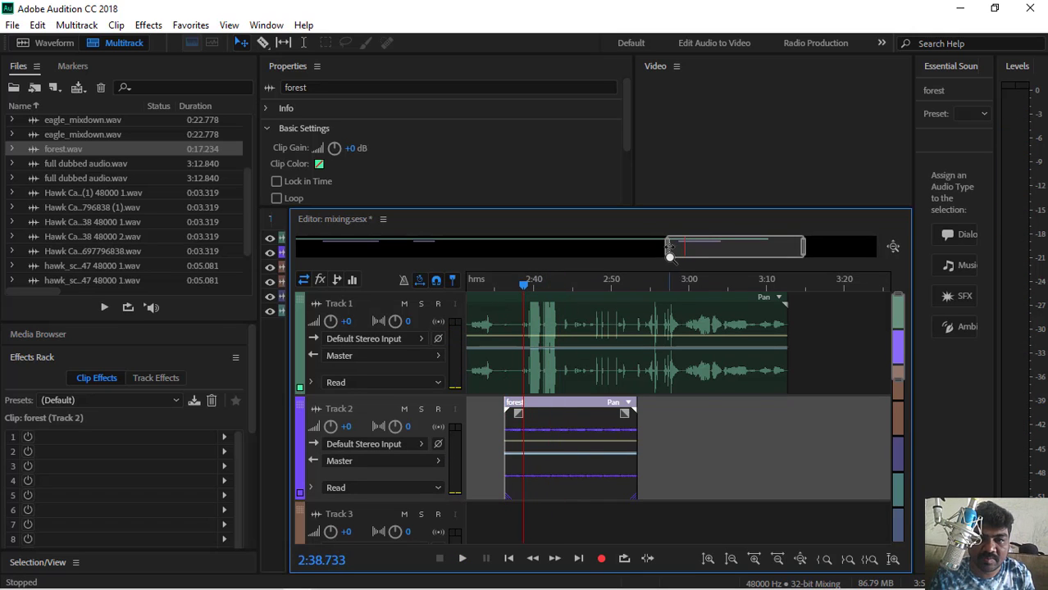
pyautogui.moveTo(670, 256); pyautogui.dragTo(213, 256)
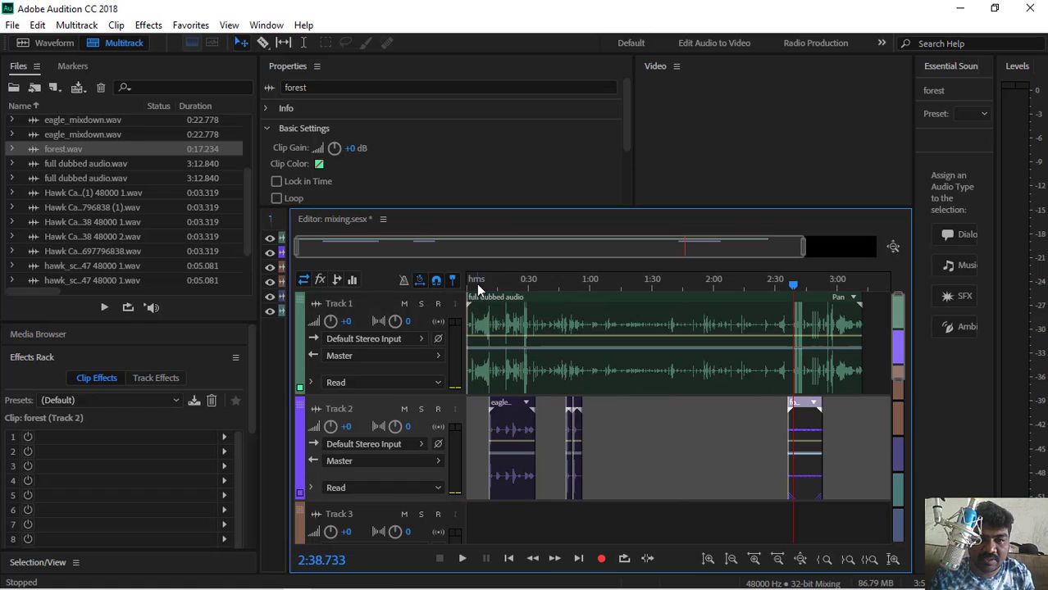
pyautogui.press('space')
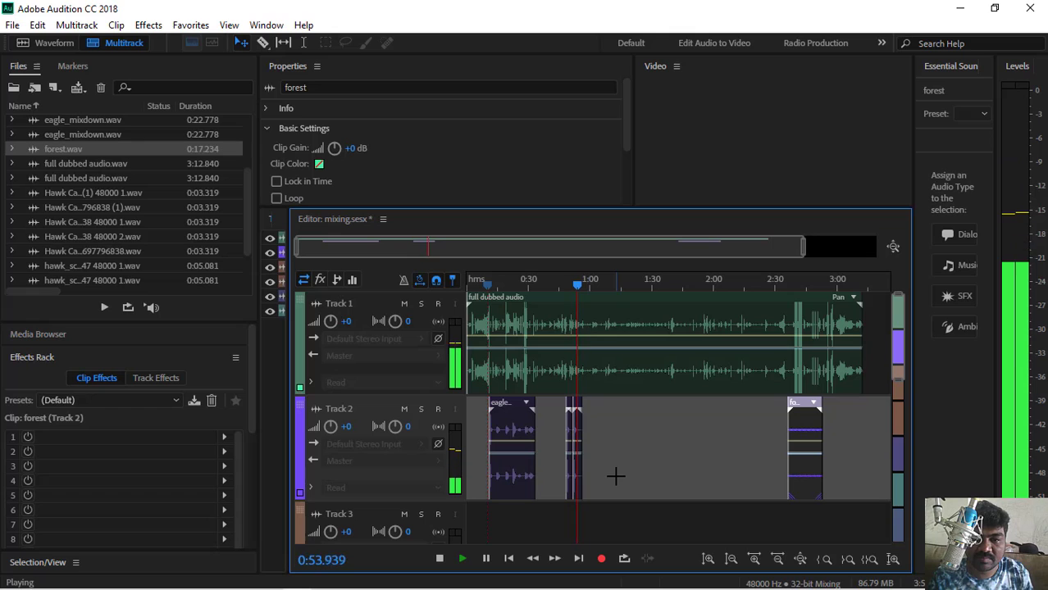
pyautogui.click(791, 280)
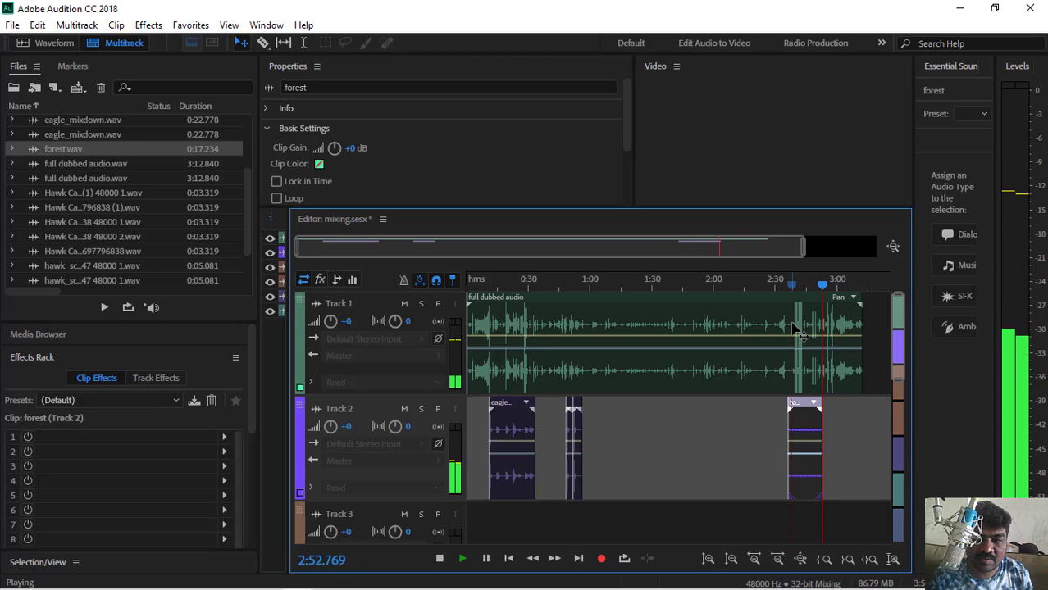
pyautogui.press('space')
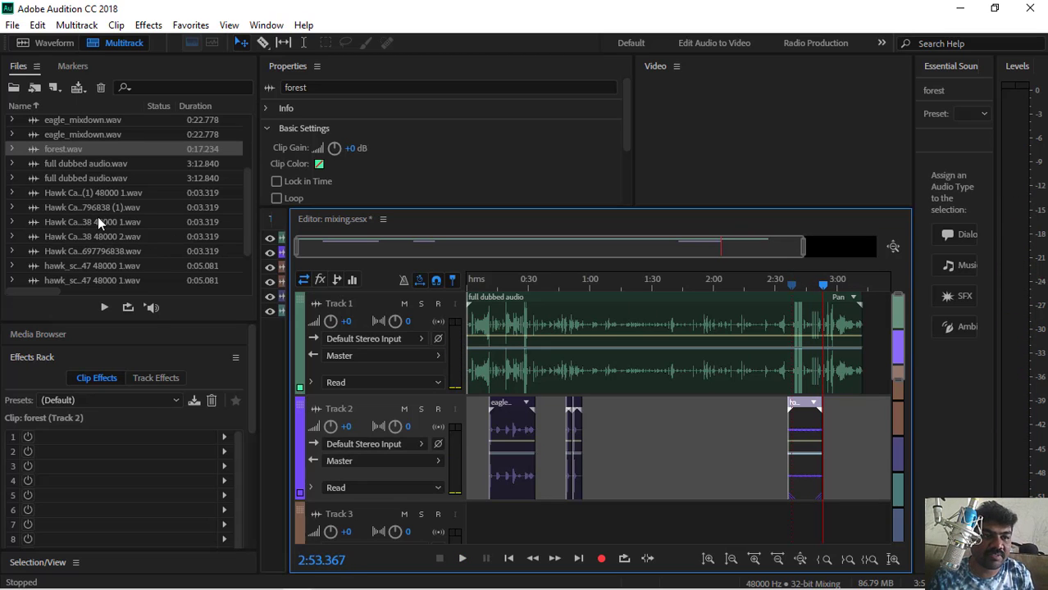
# - Add the Jungle-SoundBible sound effect to Track 2 at about 1:42
pyautogui.scroll(-3, 98, 217)
pyautogui.click(78, 267)
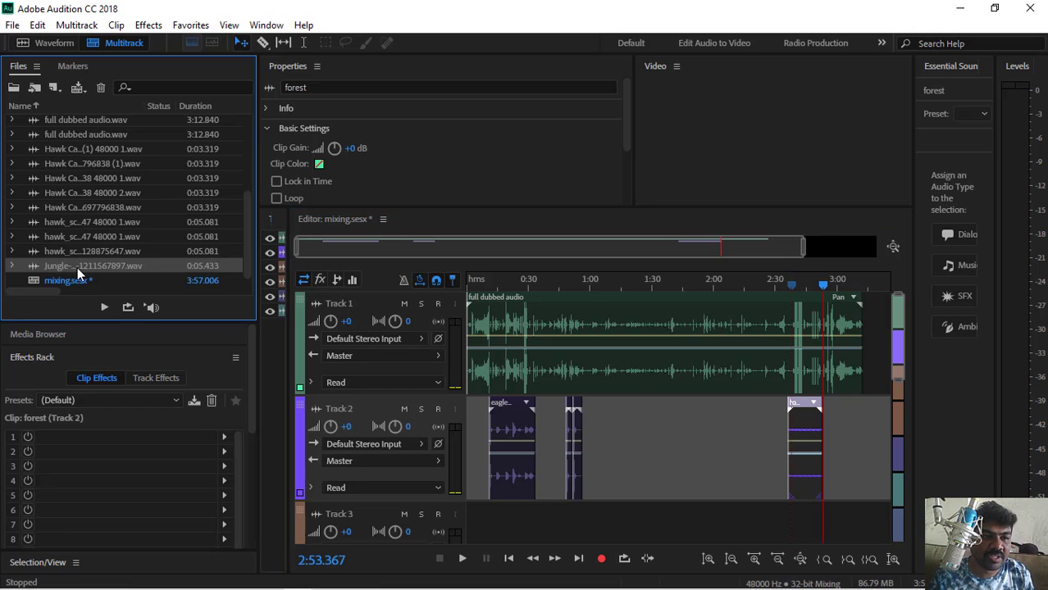
pyautogui.moveTo(70, 274); pyautogui.dragTo(682, 432)
pyautogui.click(587, 338)
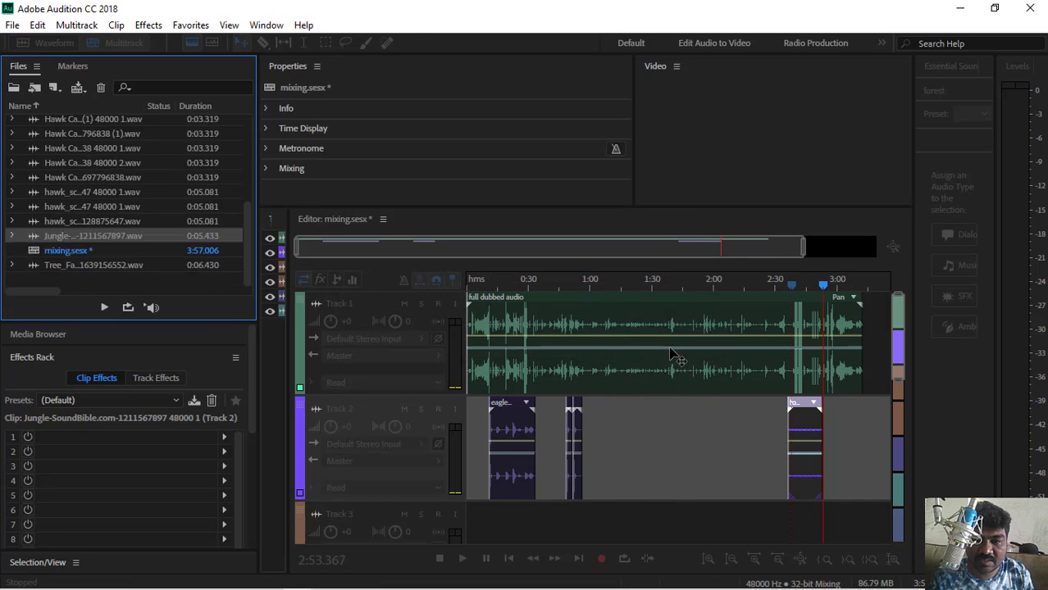
# - Play the Jungle clip with the dubbed audio from about 1:40 and again from 1:41.5, and return the playhead to about 1:03
pyautogui.click(671, 287)
pyautogui.press('space')
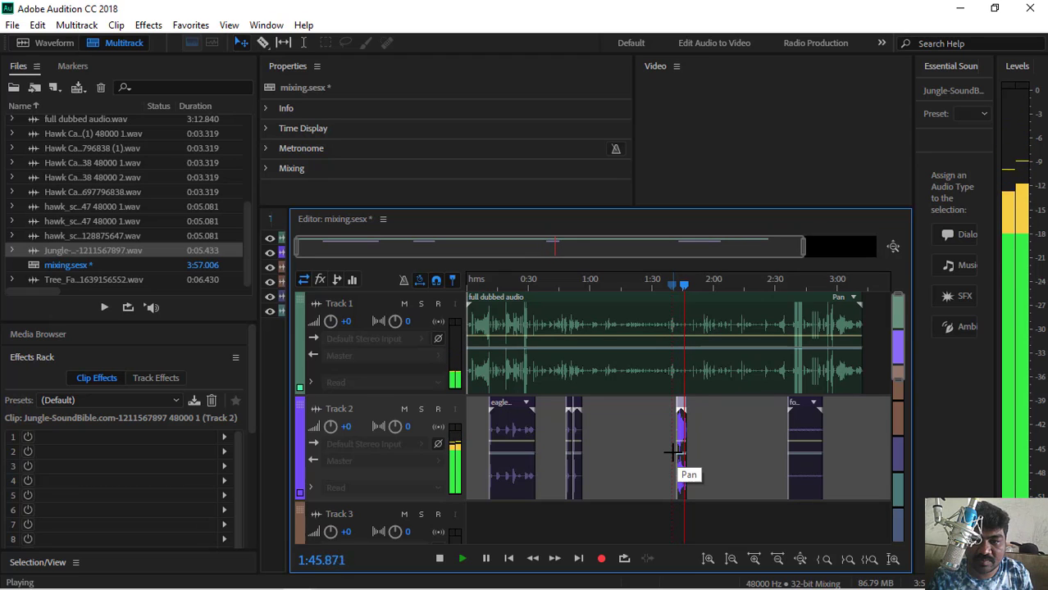
pyautogui.press('space')
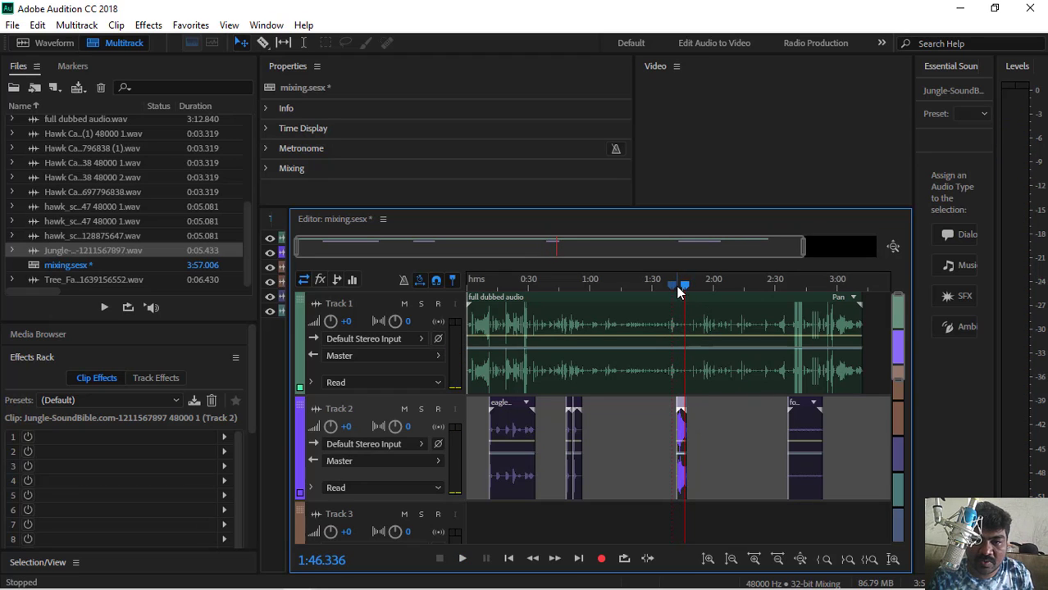
pyautogui.moveTo(684, 287); pyautogui.dragTo(675, 288)
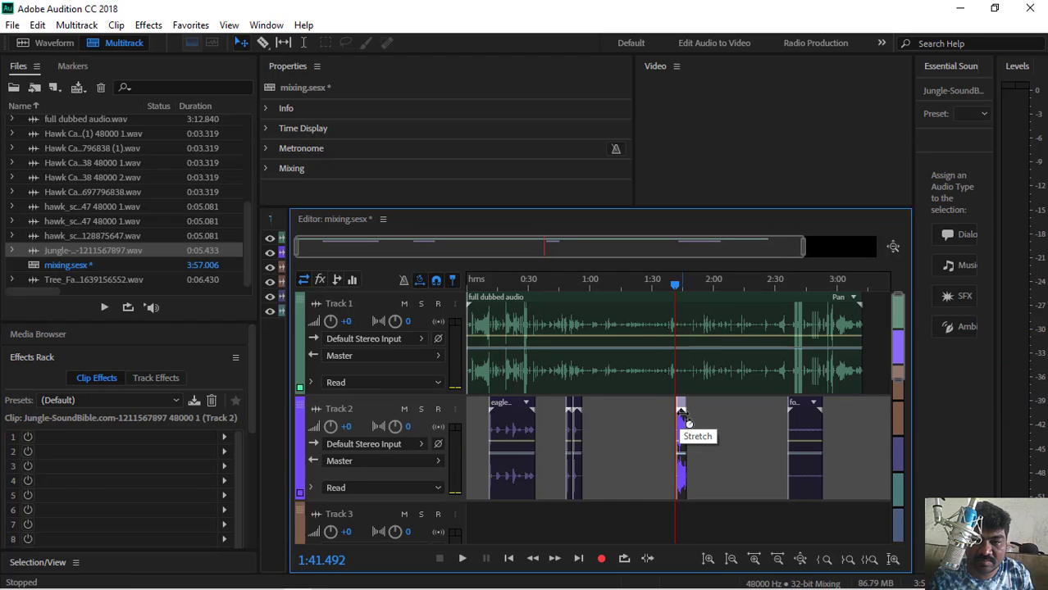
pyautogui.press('space')
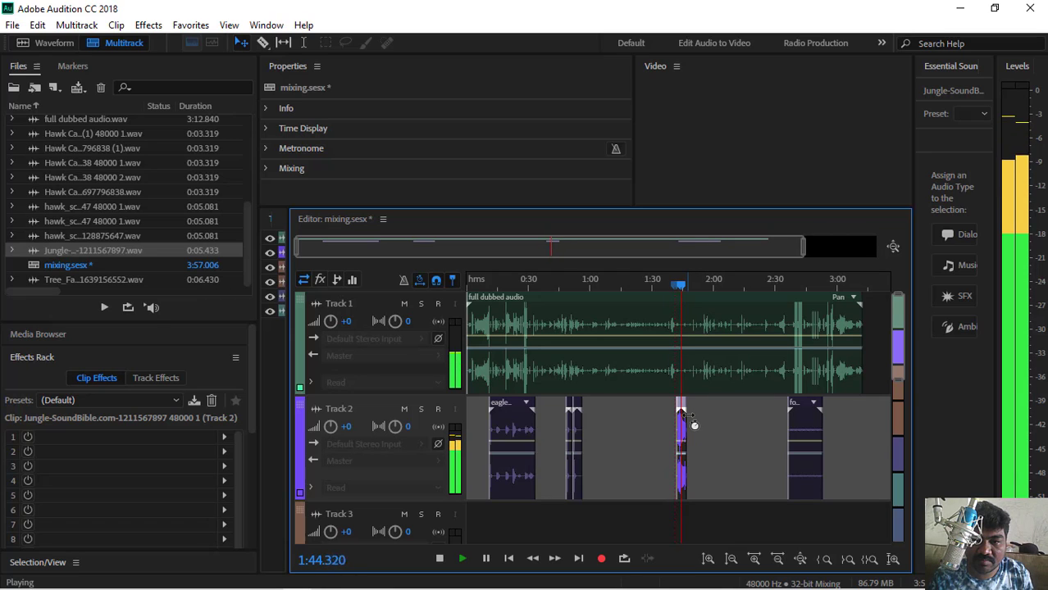
pyautogui.press('space')
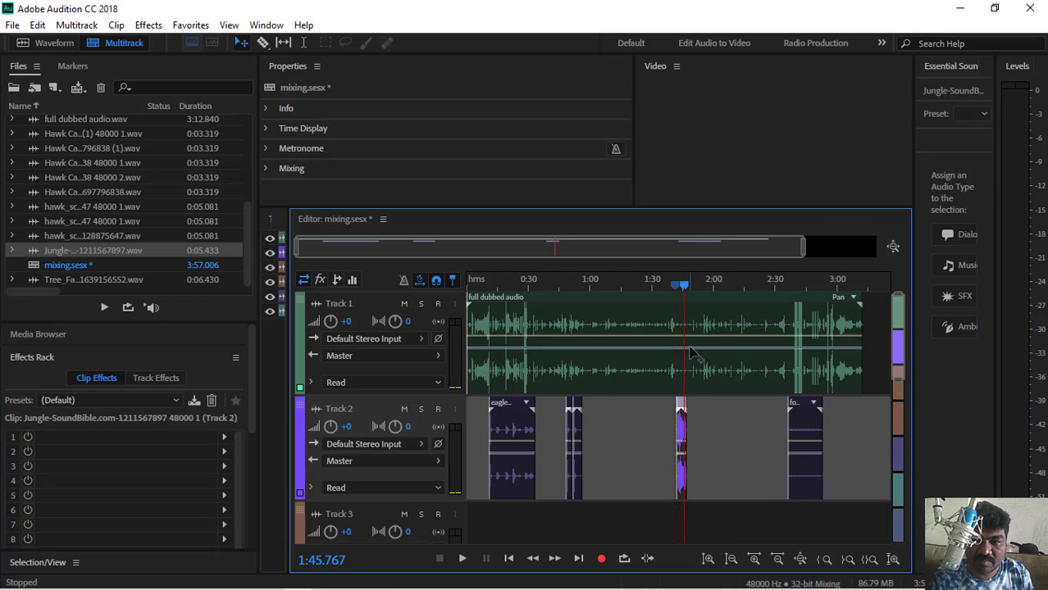
pyautogui.moveTo(687, 287); pyautogui.dragTo(597, 287)
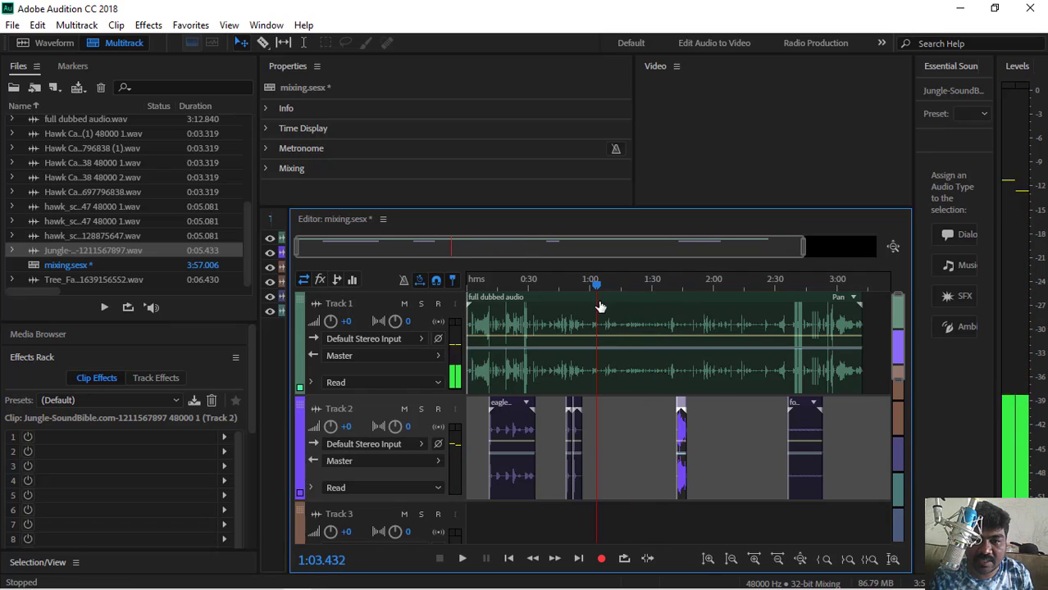
# - Play the dubbed audio from about 1:03, near 1:40 and again from about 1:12
pyautogui.press('space')
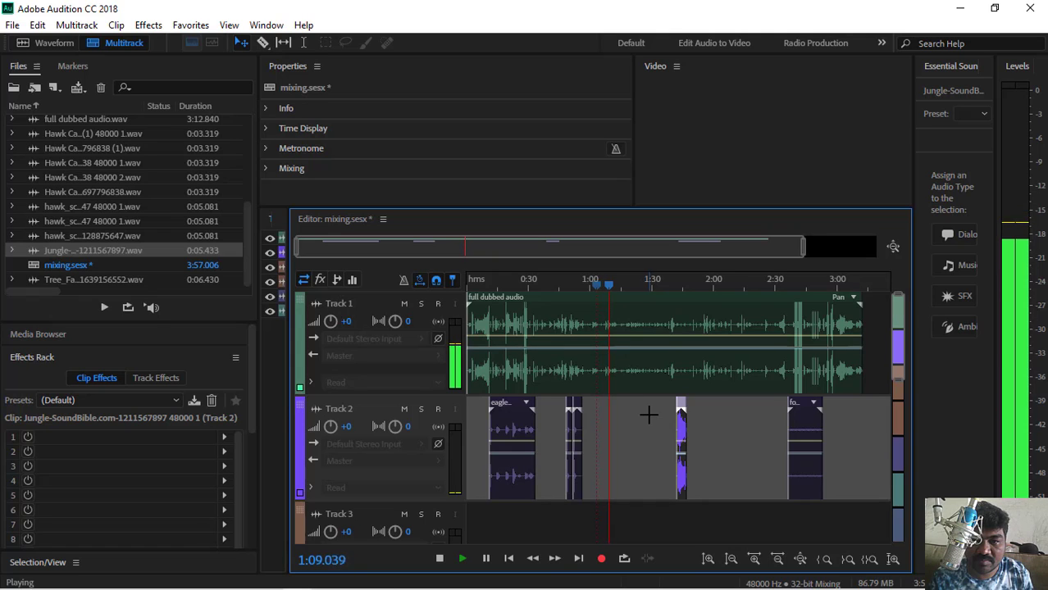
pyautogui.click(670, 285)
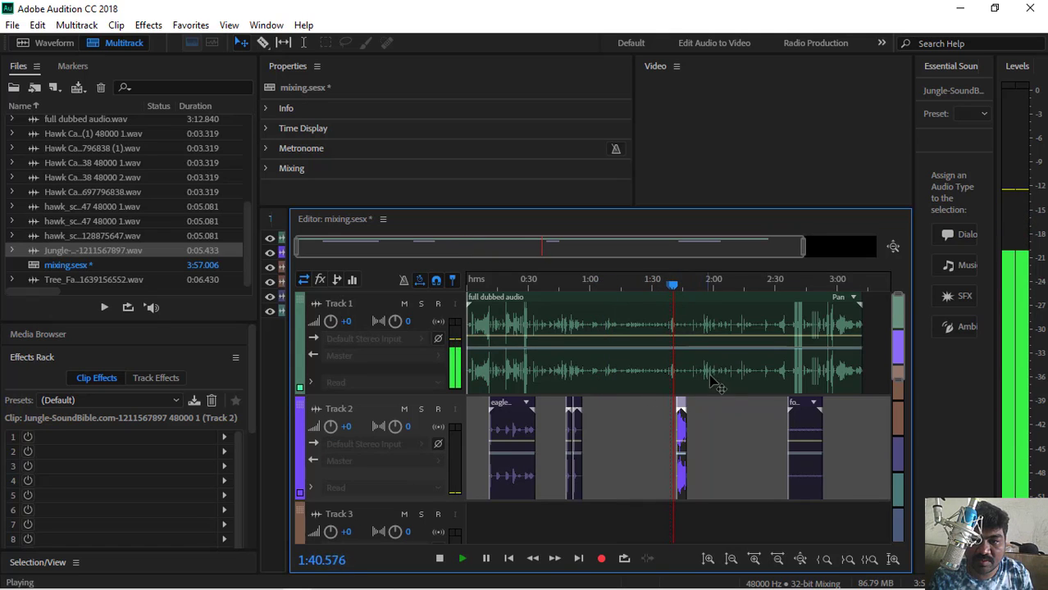
pyautogui.moveTo(673, 286); pyautogui.dragTo(617, 303)
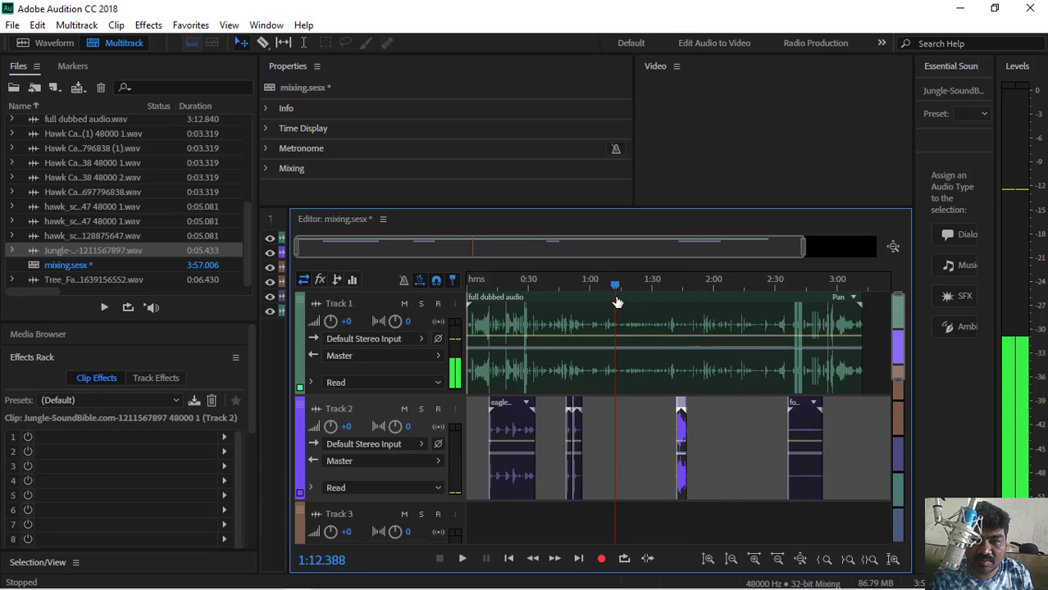
pyautogui.press('space')
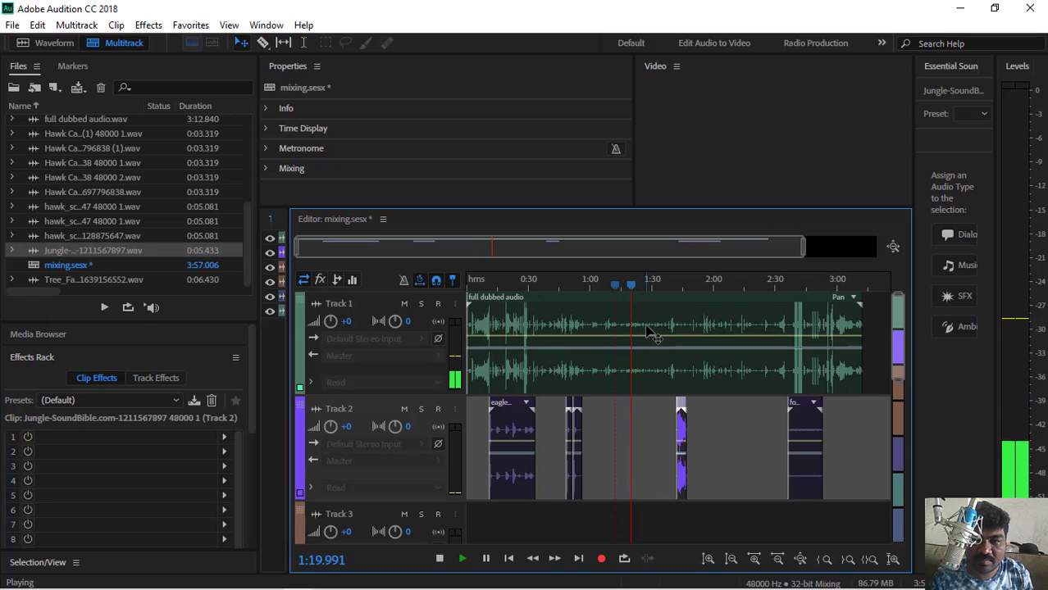
pyautogui.press('space')
# - Try the Jungle clip at about 1:14.6 on Track 2 with the dubbed audio, and delete it from the track
pyautogui.moveTo(632, 293); pyautogui.dragTo(620, 288)
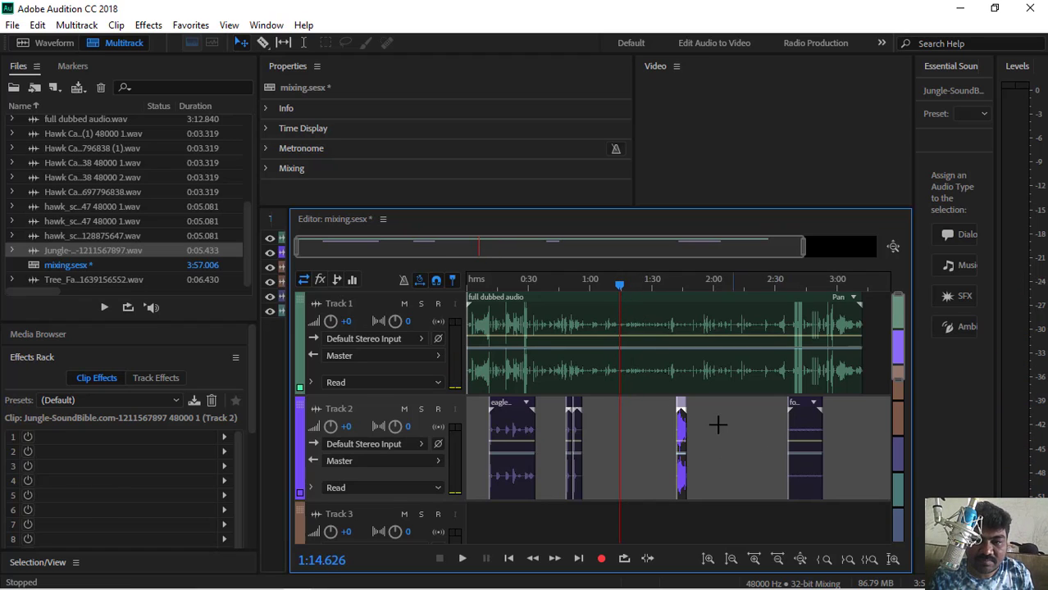
pyautogui.moveTo(681, 407); pyautogui.dragTo(636, 423)
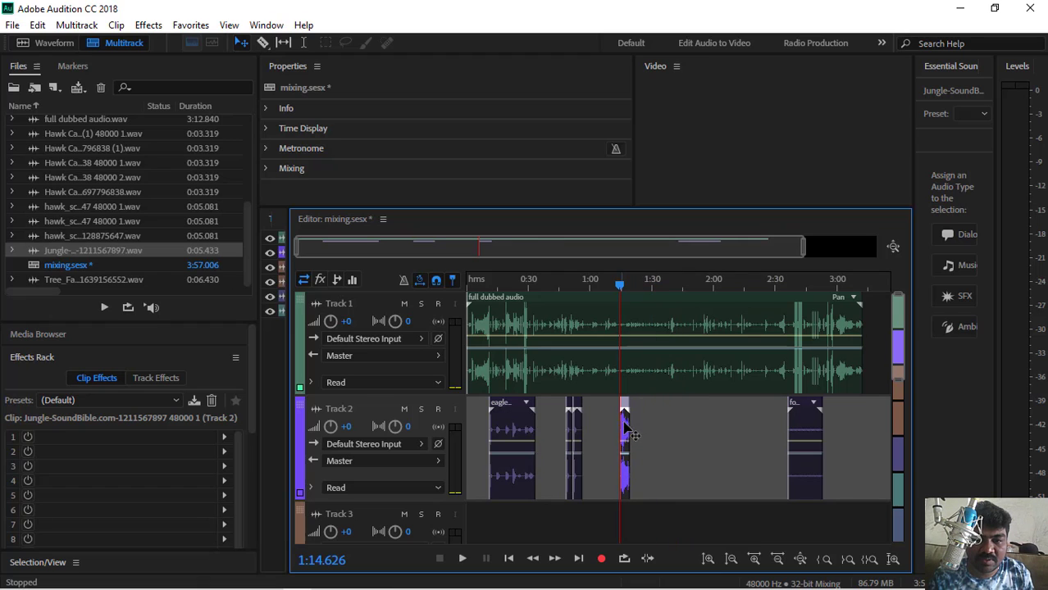
pyautogui.press('space')
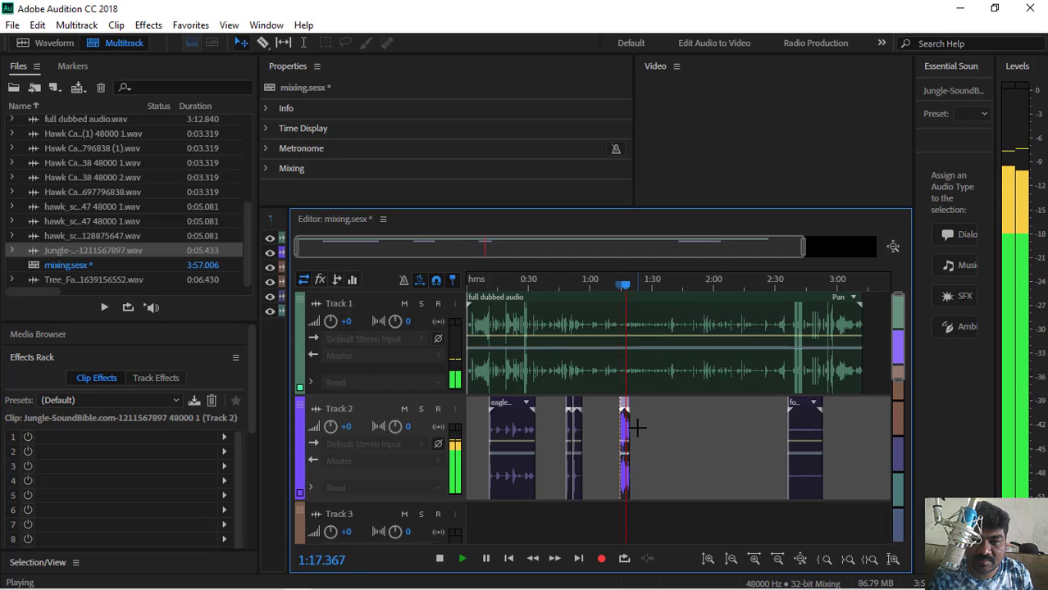
pyautogui.press('space')
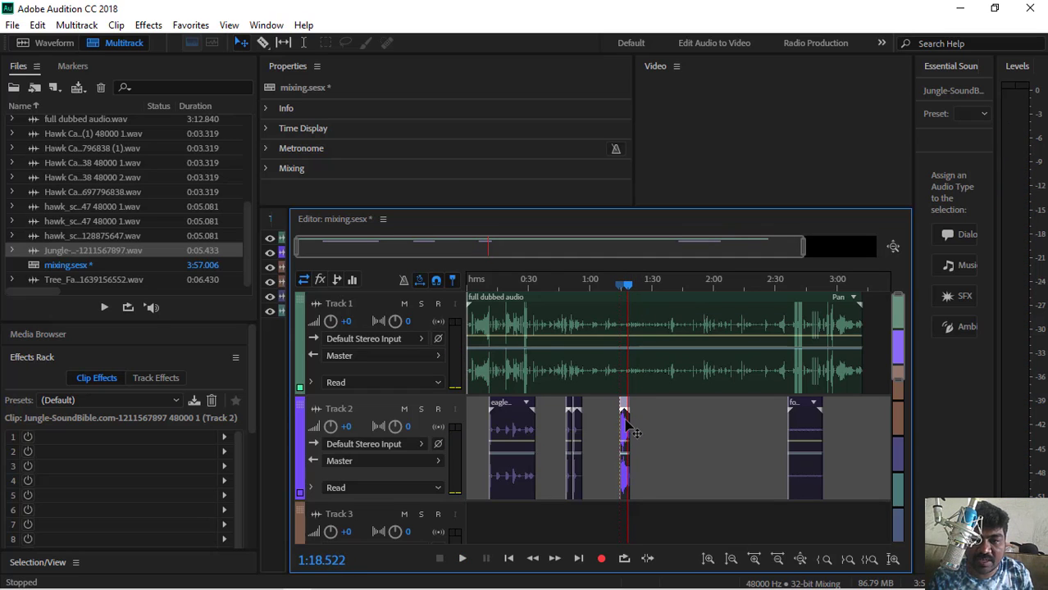
pyautogui.press('Delete')
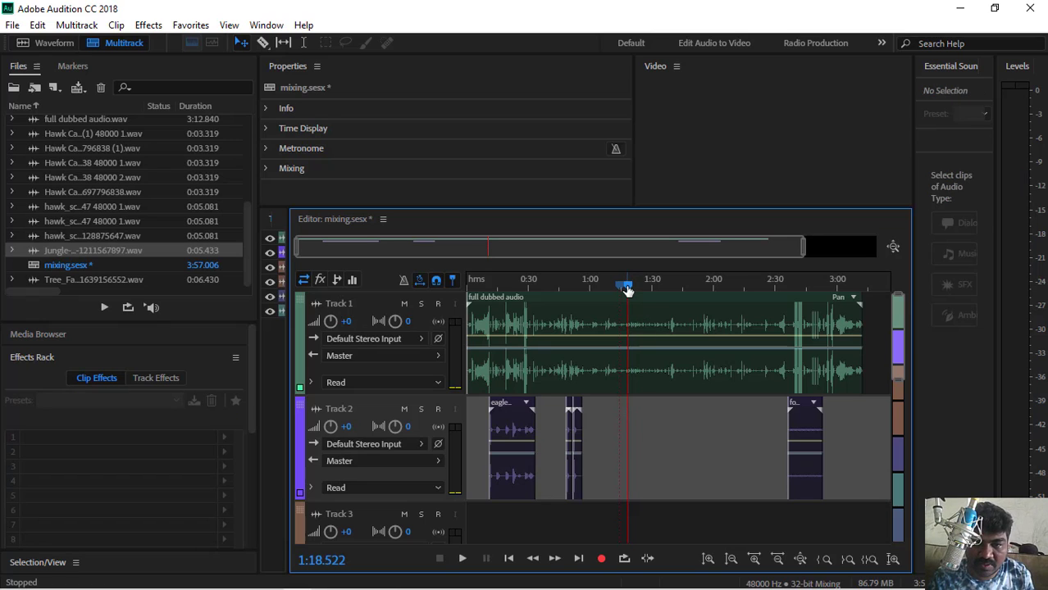
# - Play the dubbed audio from about 1:14.6, 1:38 and 1:42, and set the playhead at about 1:43.4
pyautogui.moveTo(627, 289); pyautogui.dragTo(617, 287)
pyautogui.press('space')
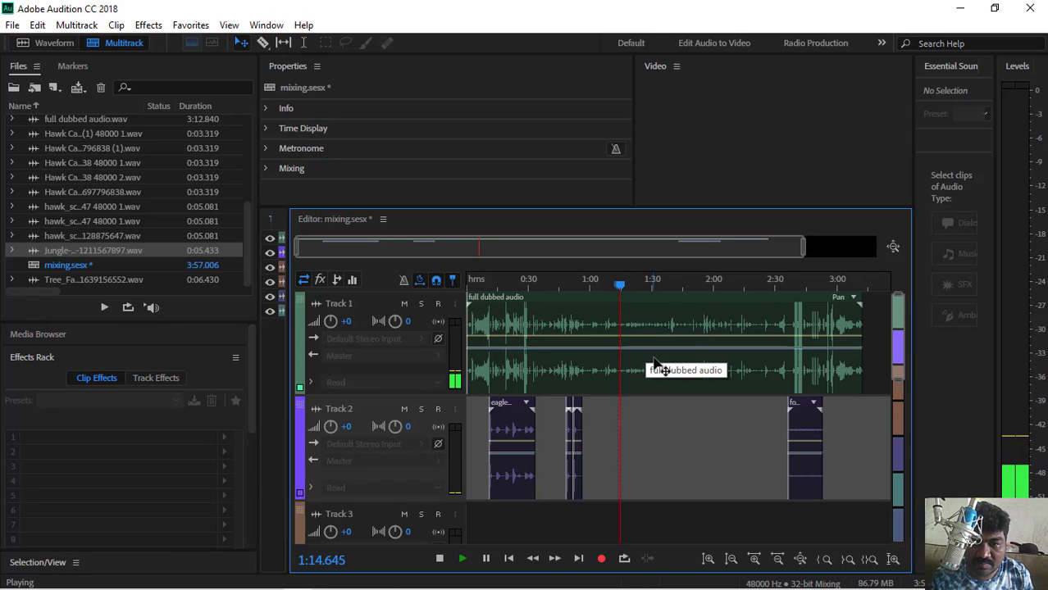
pyautogui.moveTo(674, 283); pyautogui.dragTo(668, 290)
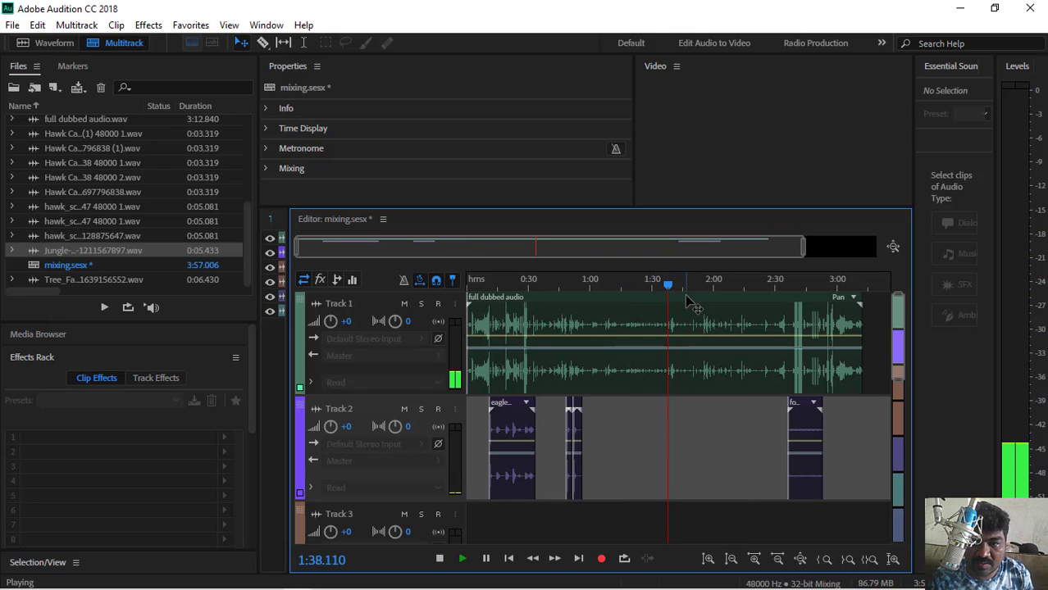
pyautogui.click(678, 289)
pyautogui.click(675, 287)
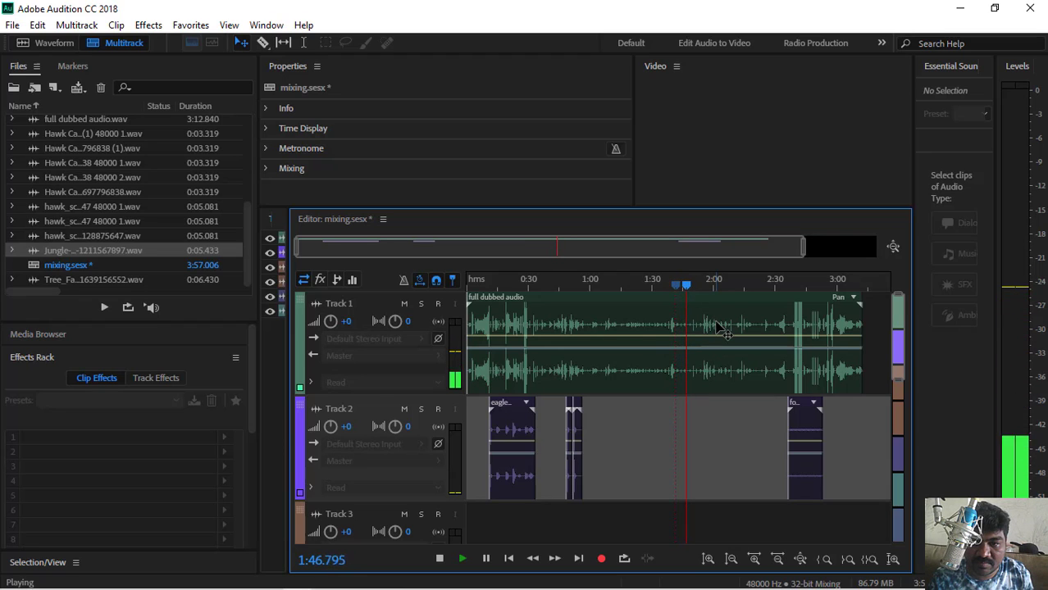
pyautogui.press('space')
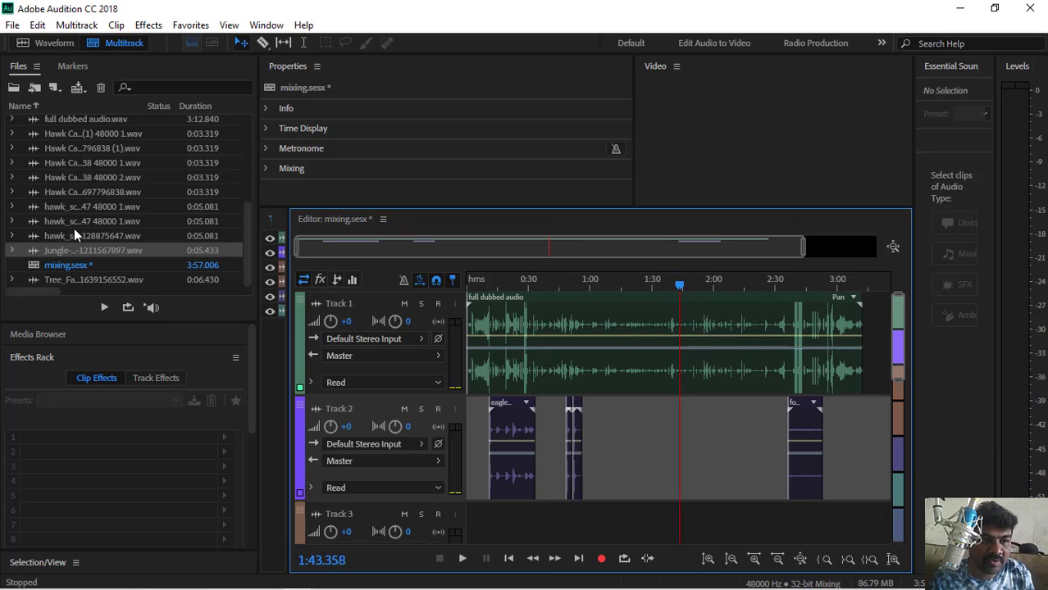
# - Try the small Tree_Fall sound effect on Track 2 at about 1:43.4 with the dubbed audio, and delete the clip
pyautogui.click(91, 280)
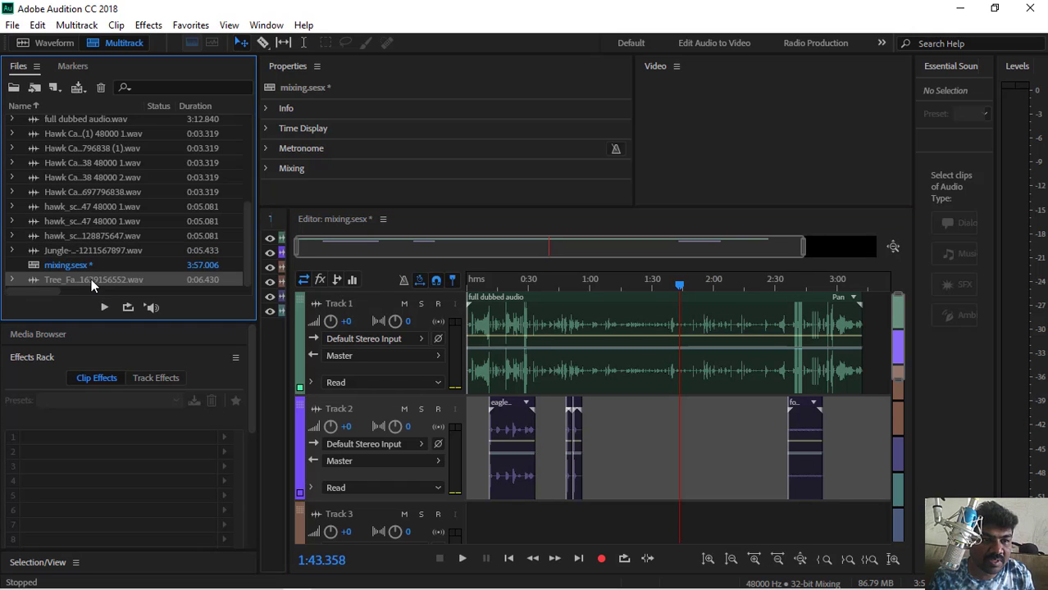
pyautogui.moveTo(86, 280); pyautogui.dragTo(699, 429)
pyautogui.click(600, 345)
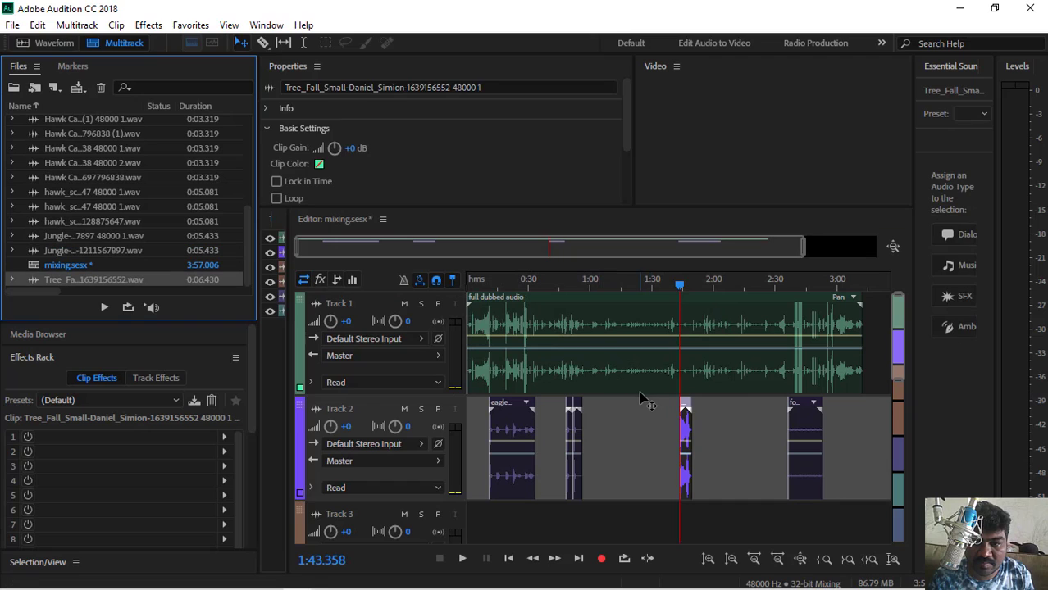
pyautogui.press('space')
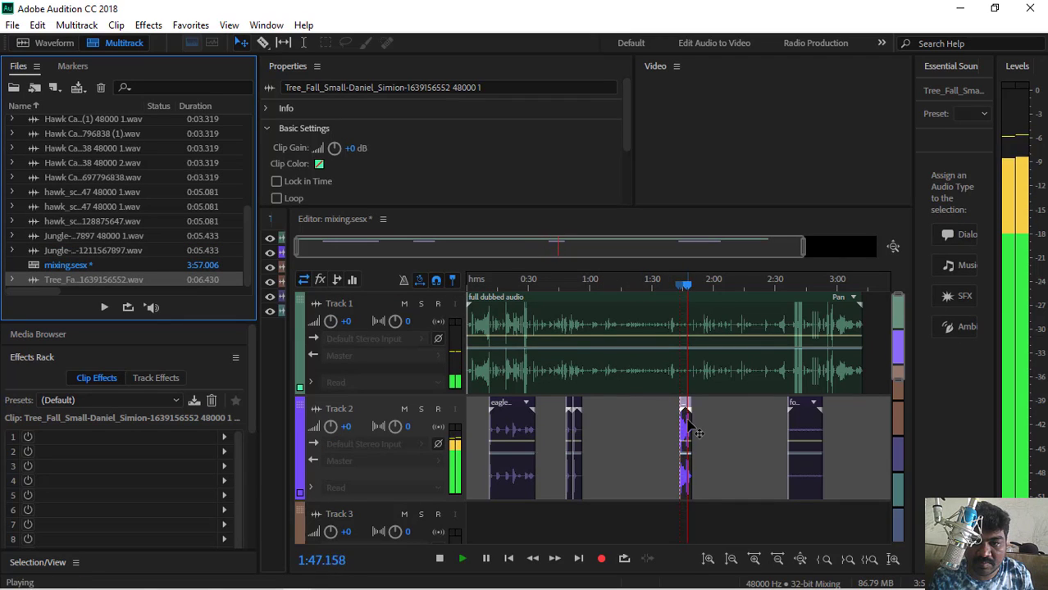
pyautogui.press('space')
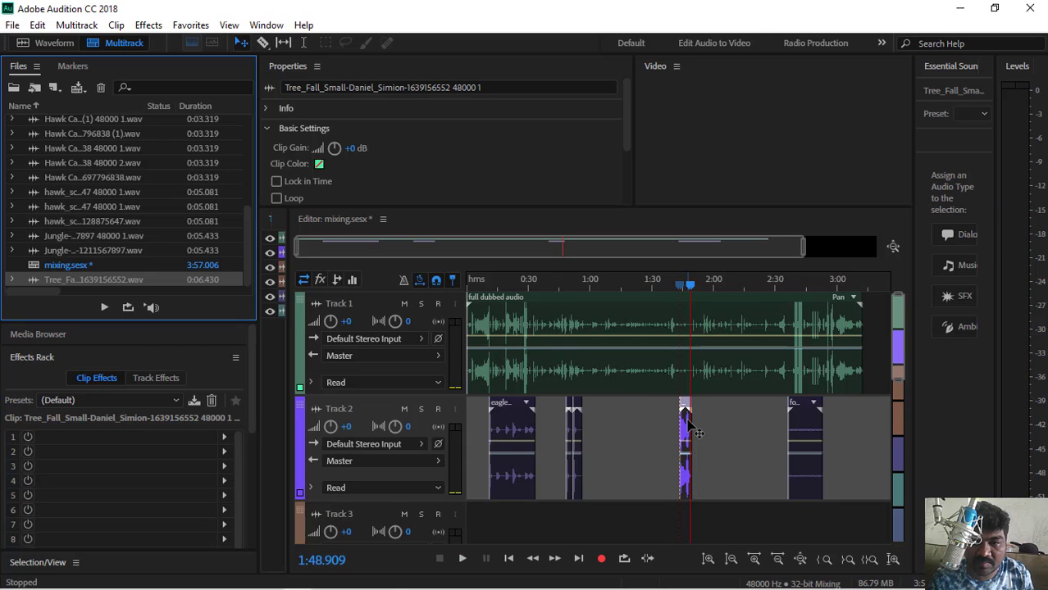
pyautogui.click(687, 416)
pyautogui.press('Delete')
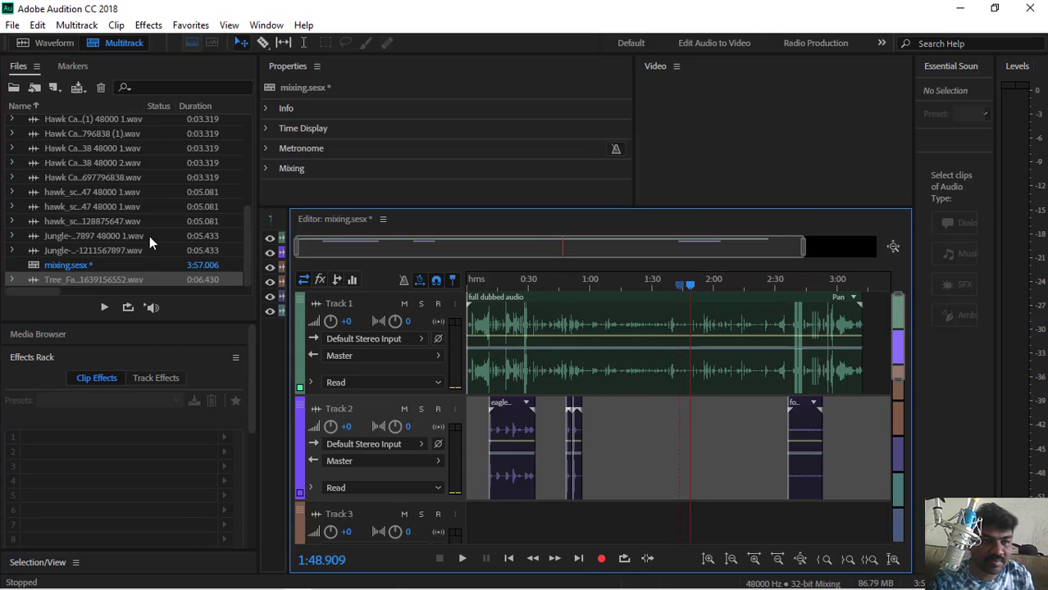
# - Try the 48000 Hz copy of Best Cardinal Bird Lazy on Track 2 at about 1:48.9, and delete the clip
pyautogui.scroll(1, 109, 222)
pyautogui.scroll(3, 109, 221)
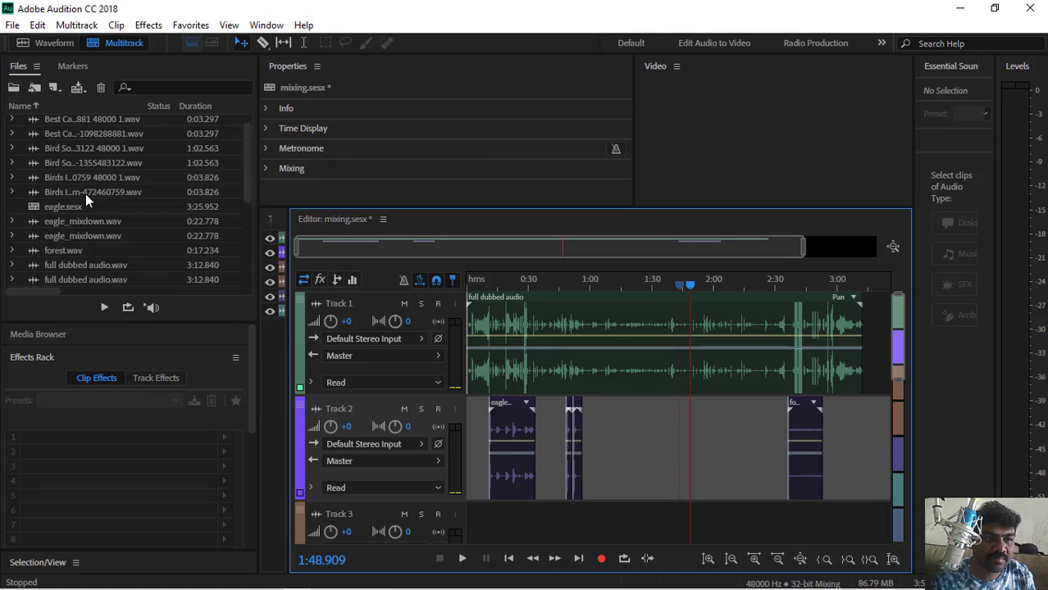
pyautogui.scroll(1, 82, 187)
pyautogui.click(73, 135)
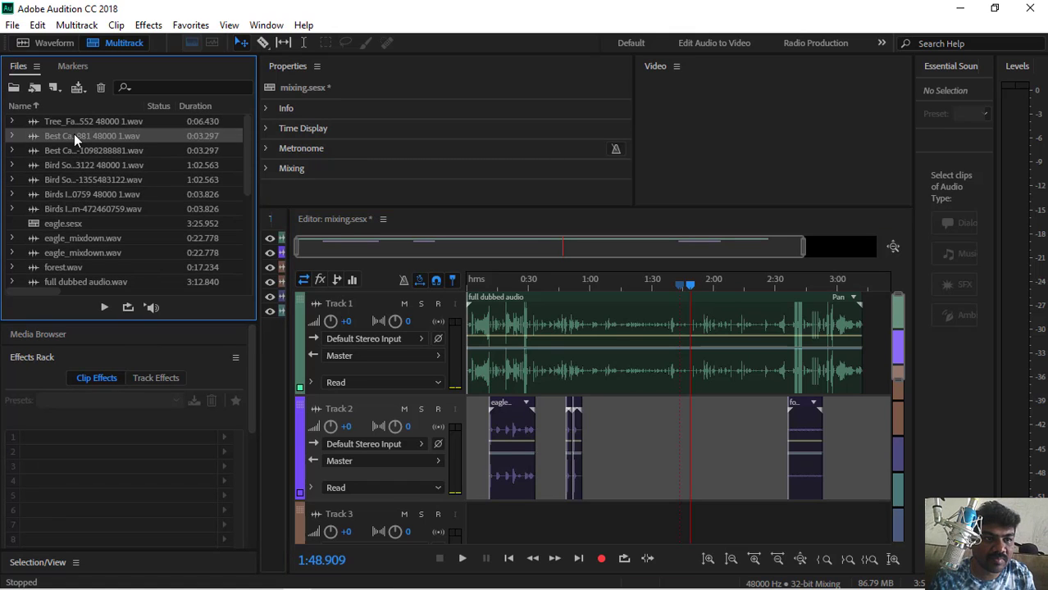
pyautogui.moveTo(73, 135); pyautogui.dragTo(693, 433)
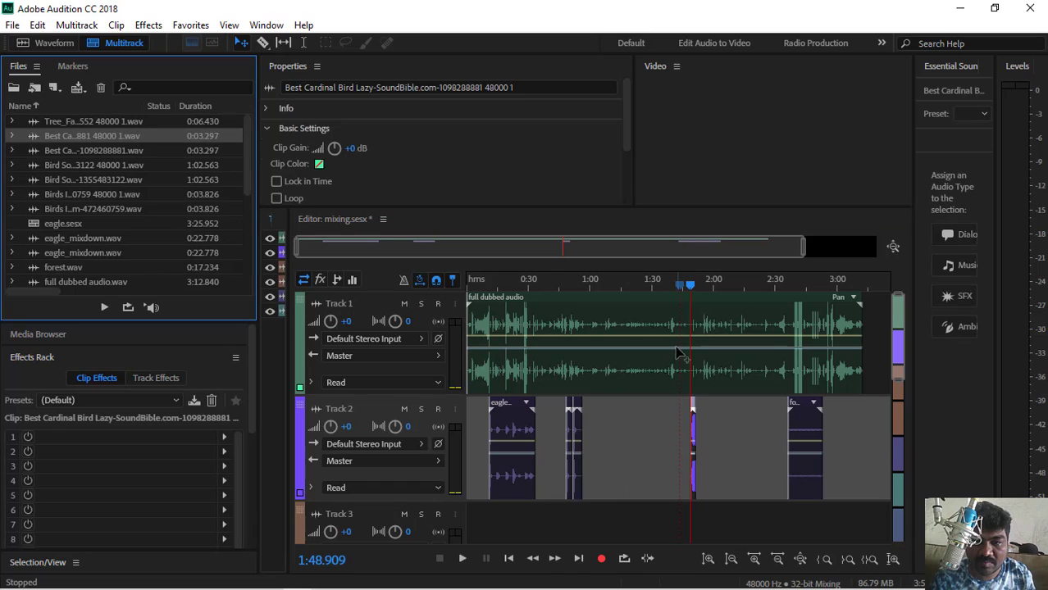
pyautogui.click(683, 286)
pyautogui.press('space')
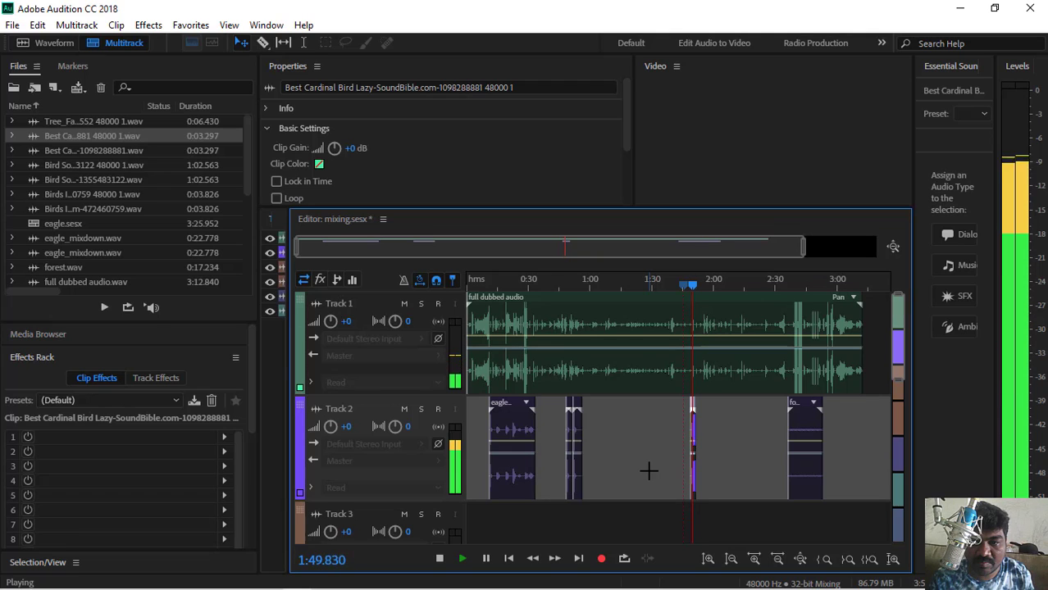
pyautogui.press('space')
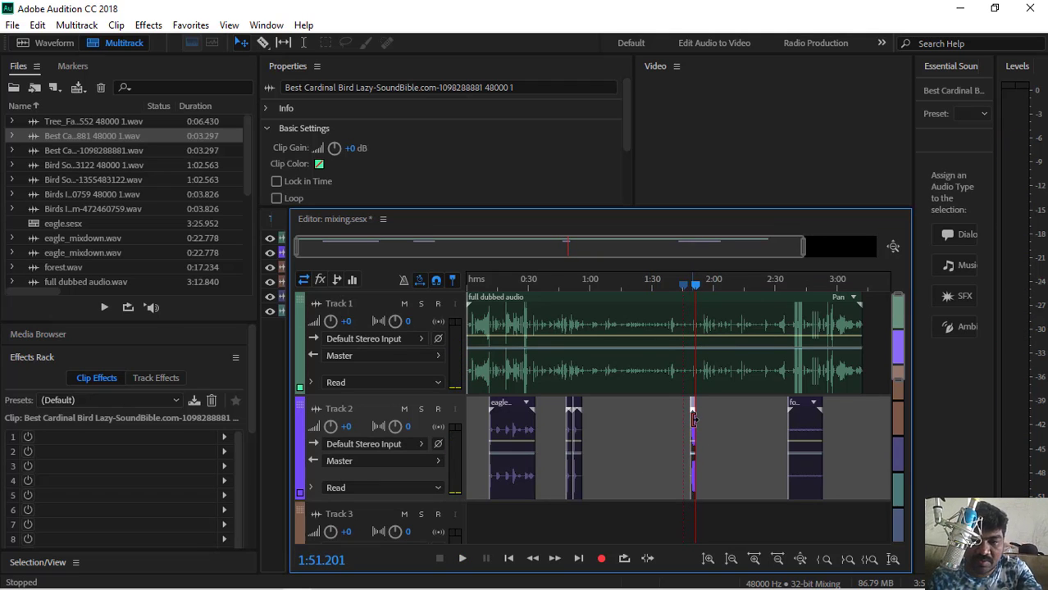
pyautogui.press('Delete')
# - Add the original Best Cardinal Bird Lazy file to Track 2 at about 1:46, accepting the sample rate conversion
pyautogui.click(80, 152)
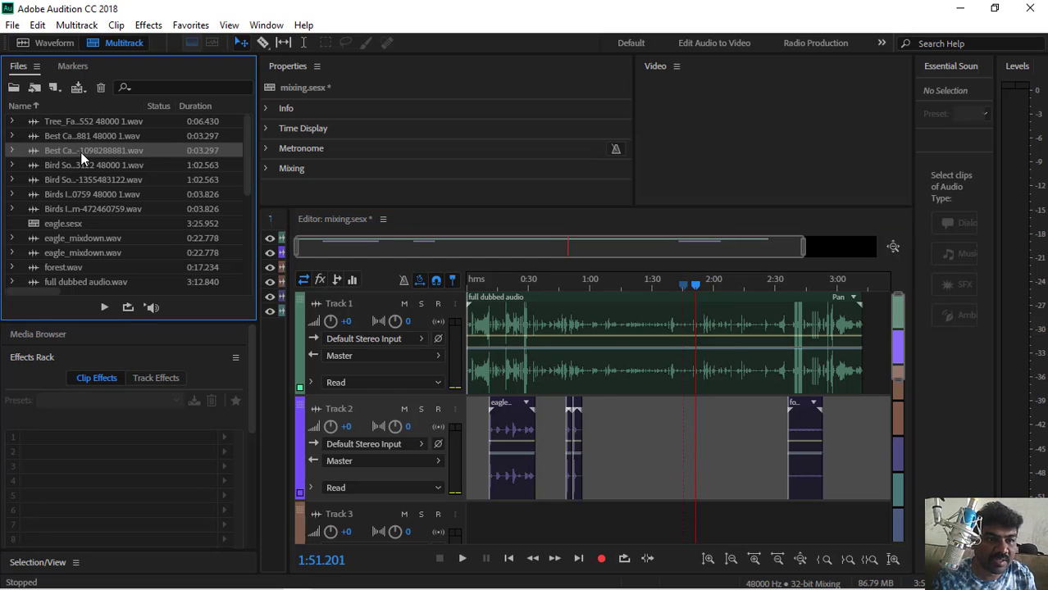
pyautogui.moveTo(601, 348); pyautogui.dragTo(685, 455)
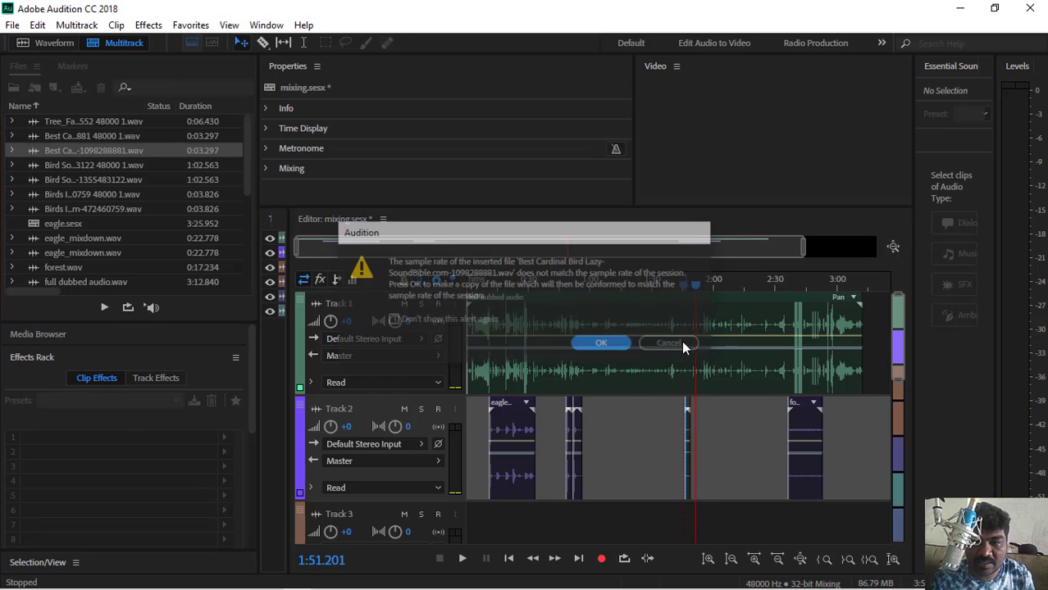
pyautogui.click(611, 346)
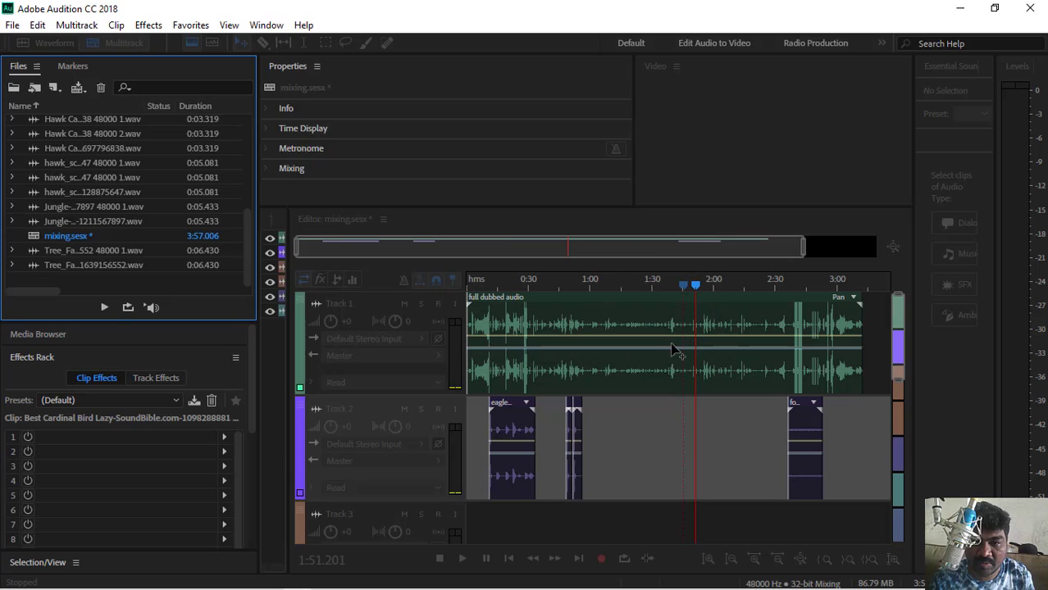
# - Play the session around the Best Cardinal Bird clip from about 1:46 and again from about 1:38.5
pyautogui.click(683, 285)
pyautogui.press('space')
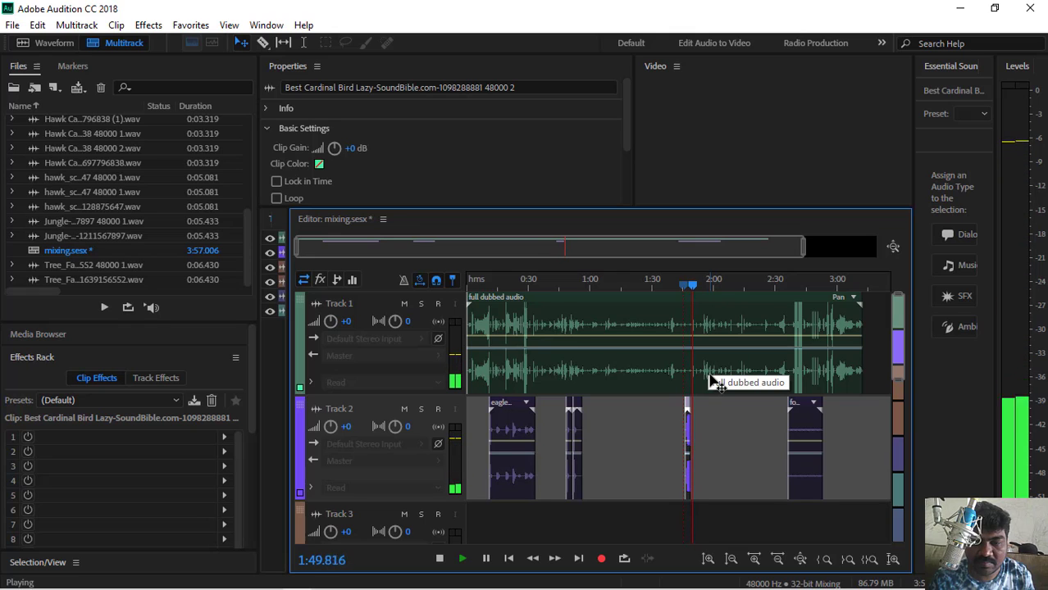
pyautogui.press('space')
pyautogui.moveTo(692, 286); pyautogui.dragTo(669, 298)
pyautogui.press('space')
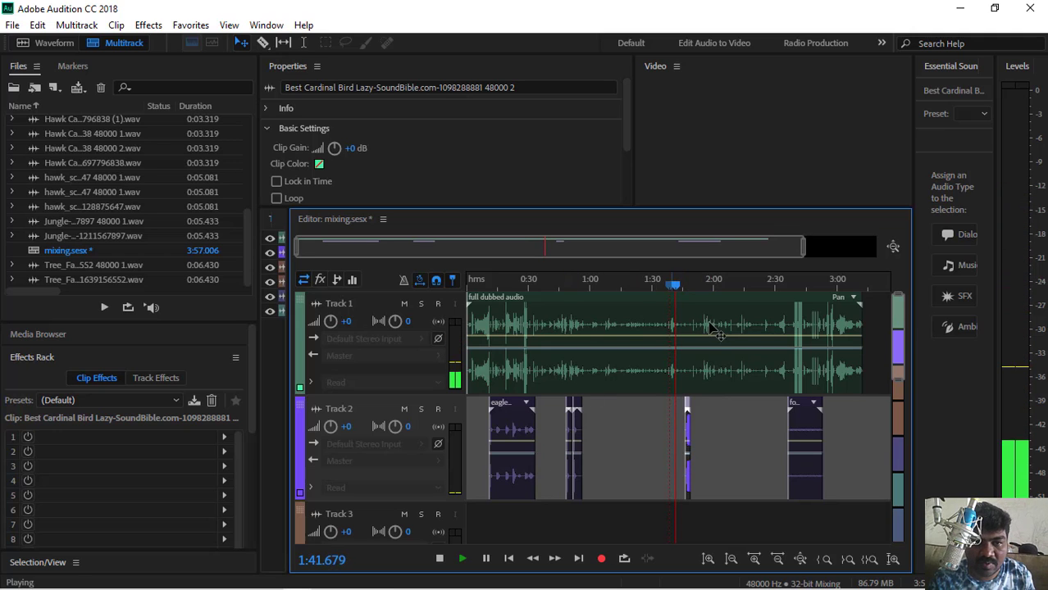
pyautogui.press('space')
# - Move the Best Cardinal Bird clip to about 1:41.7 on Track 2 and play it and the following dubbed audio
pyautogui.moveTo(296, 247); pyautogui.dragTo(559, 247)
pyautogui.moveTo(626, 251); pyautogui.dragTo(579, 274)
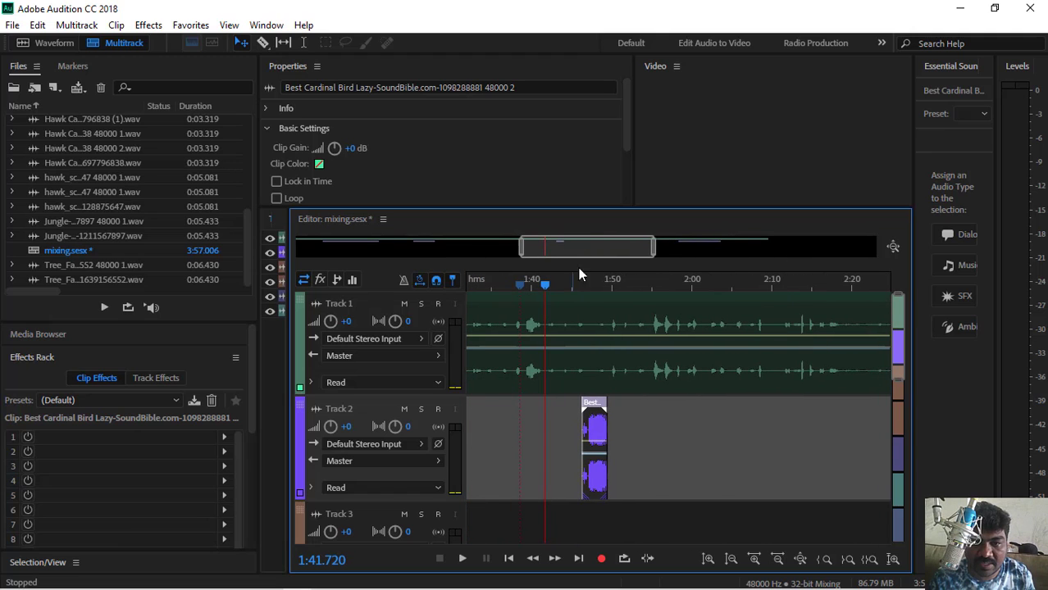
pyautogui.moveTo(600, 419); pyautogui.dragTo(561, 418)
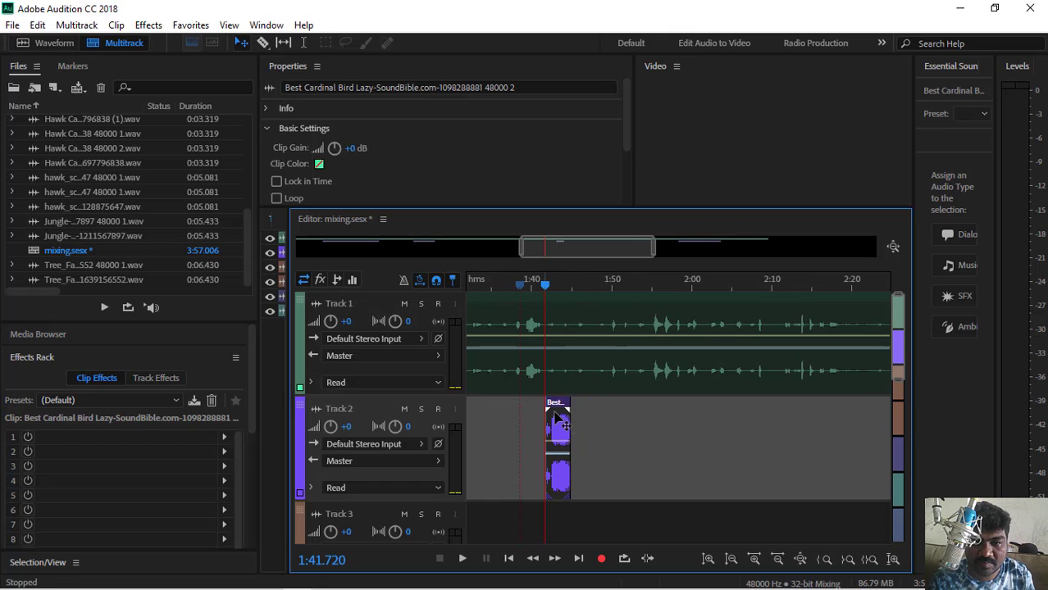
pyautogui.press('space')
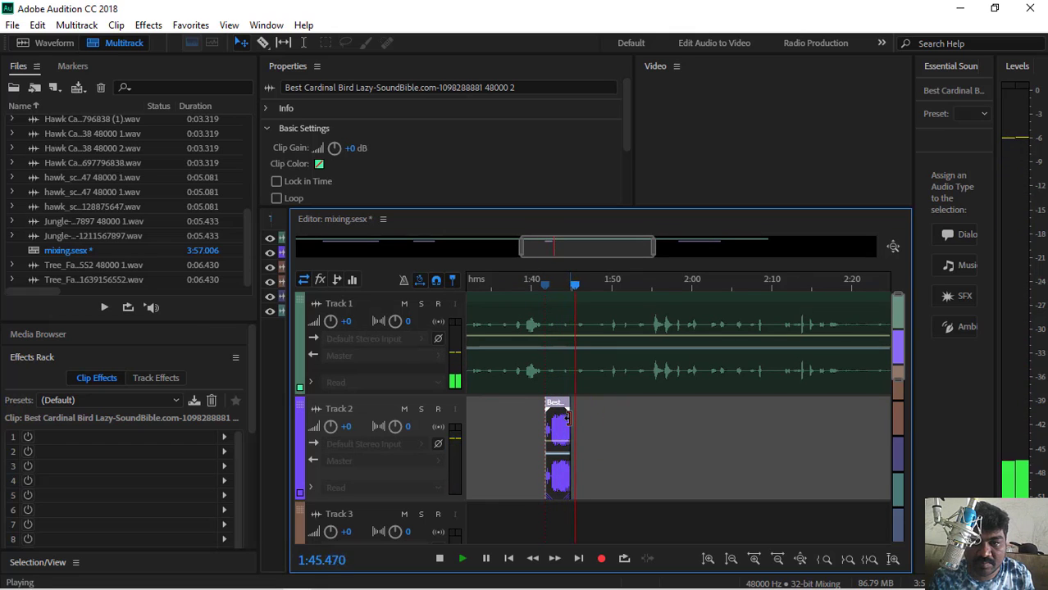
pyautogui.press('space')
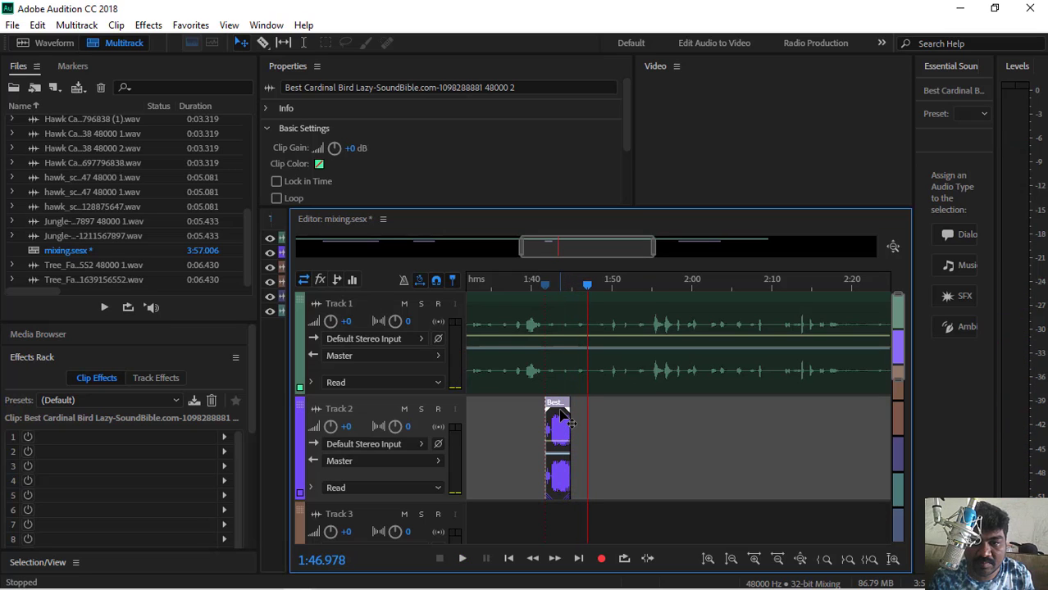
pyautogui.press('space')
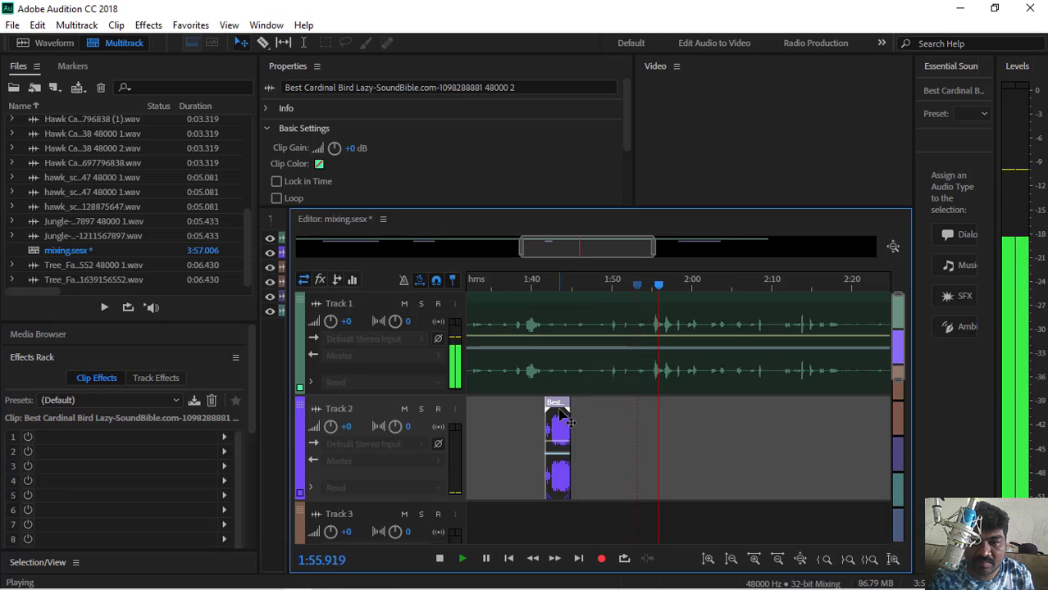
pyautogui.press('space')
# - Move the Best Cardinal Bird clip to about 1:45 on Track 2 and play the session from about 1:43.5
pyautogui.moveTo(566, 423); pyautogui.dragTo(590, 416)
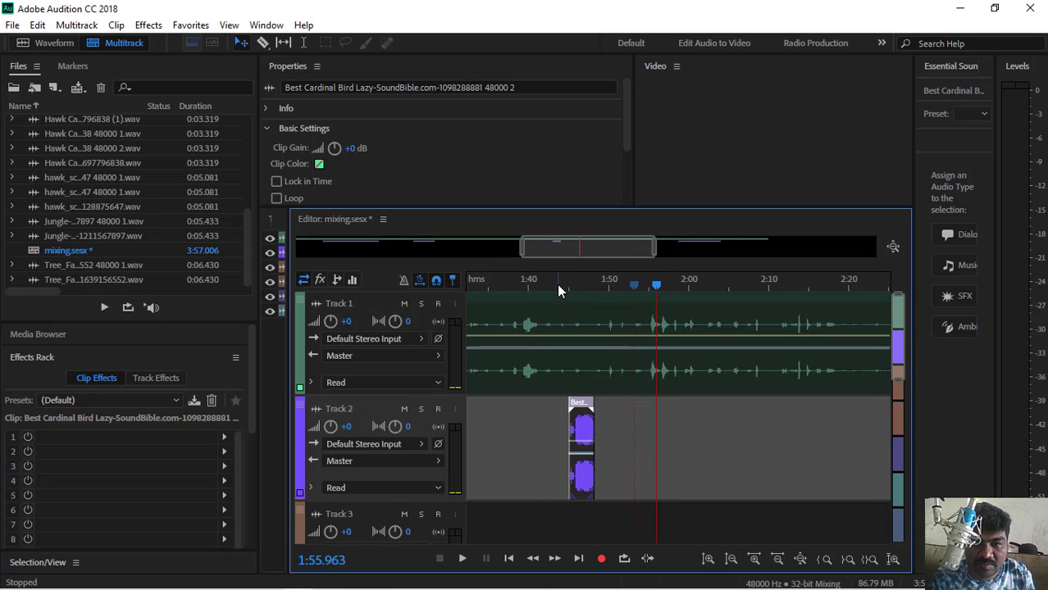
pyautogui.click(557, 284)
pyautogui.press('space')
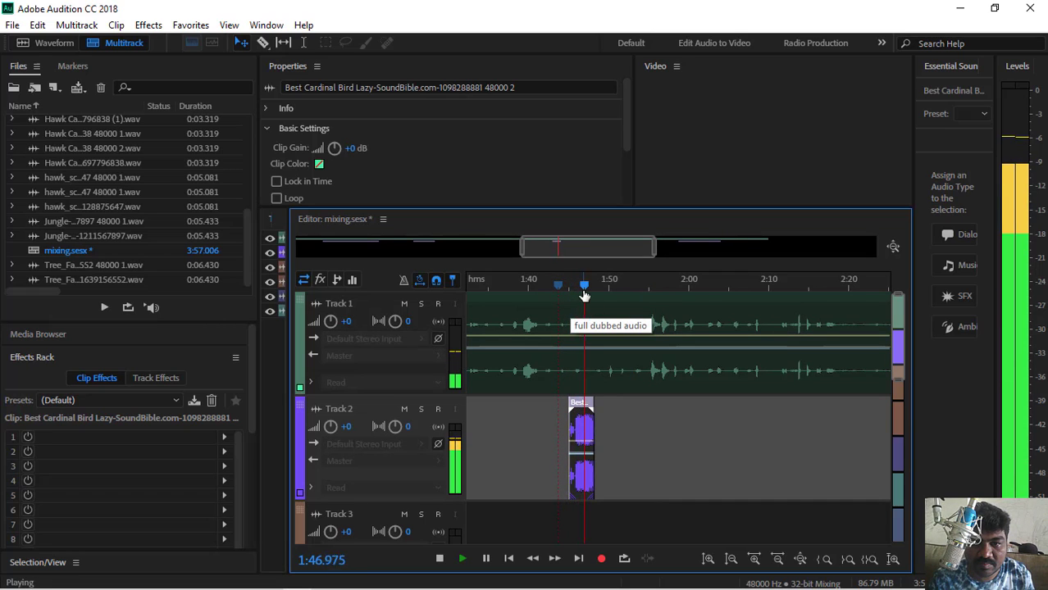
# - Play the session from about 1:41 up to the start of the Best Cardinal Bird clip
pyautogui.press('space')
pyautogui.click(534, 298)
pyautogui.press('space')
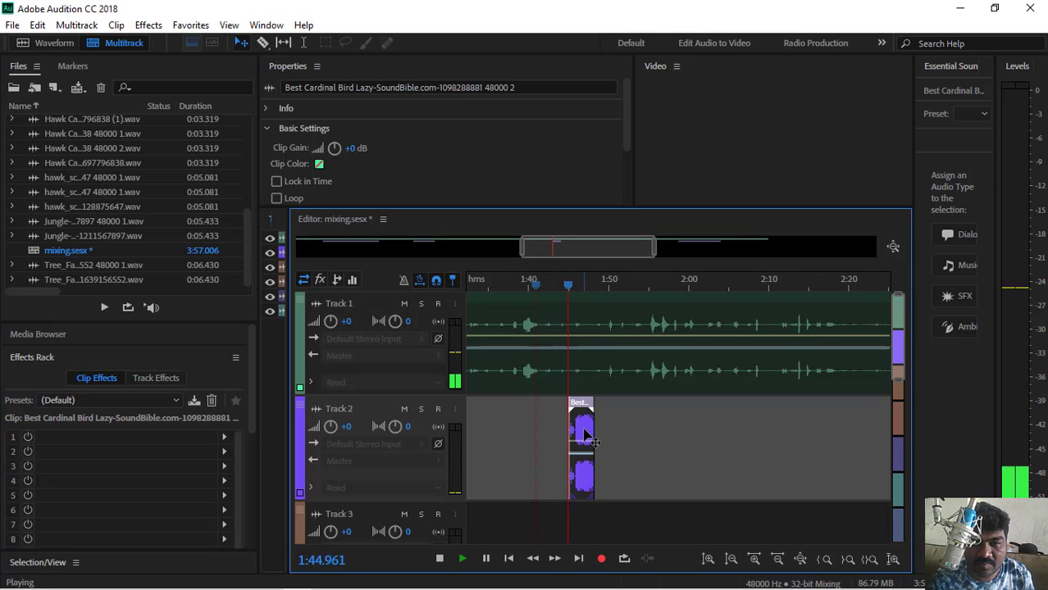
pyautogui.press('space')
# - Move the Best Cardinal Bird clip to about 1:44.2 on Track 2 and play it from about 1:44
pyautogui.moveTo(576, 405); pyautogui.dragTo(574, 405)
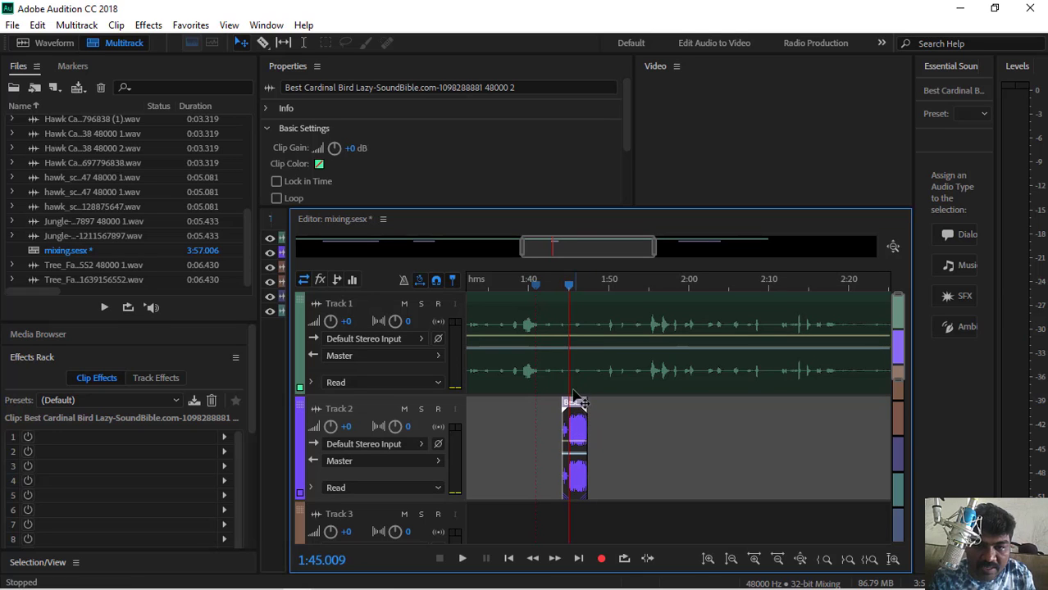
pyautogui.press('space')
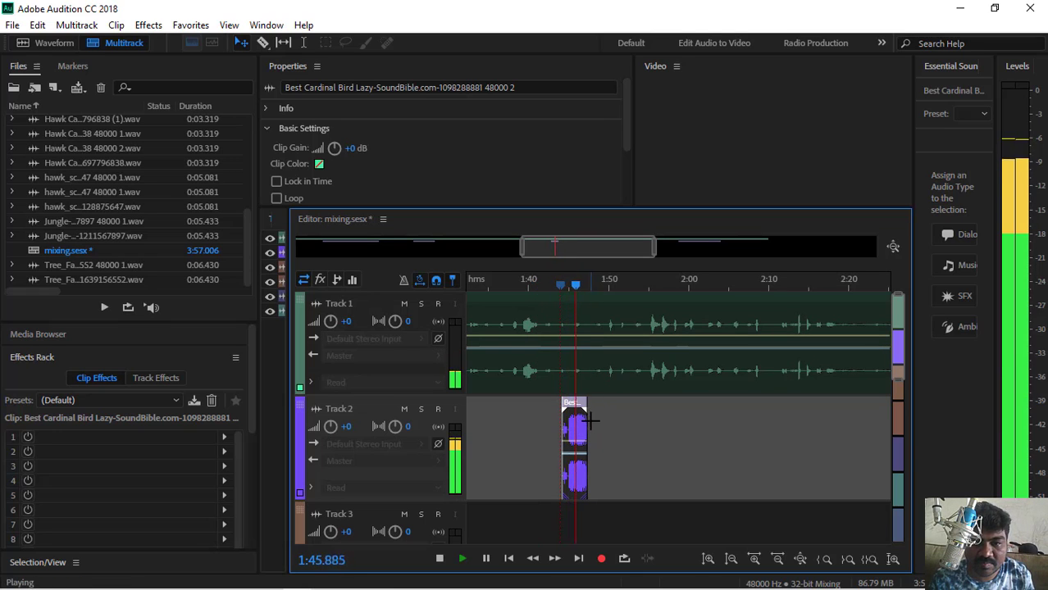
pyautogui.press('space')
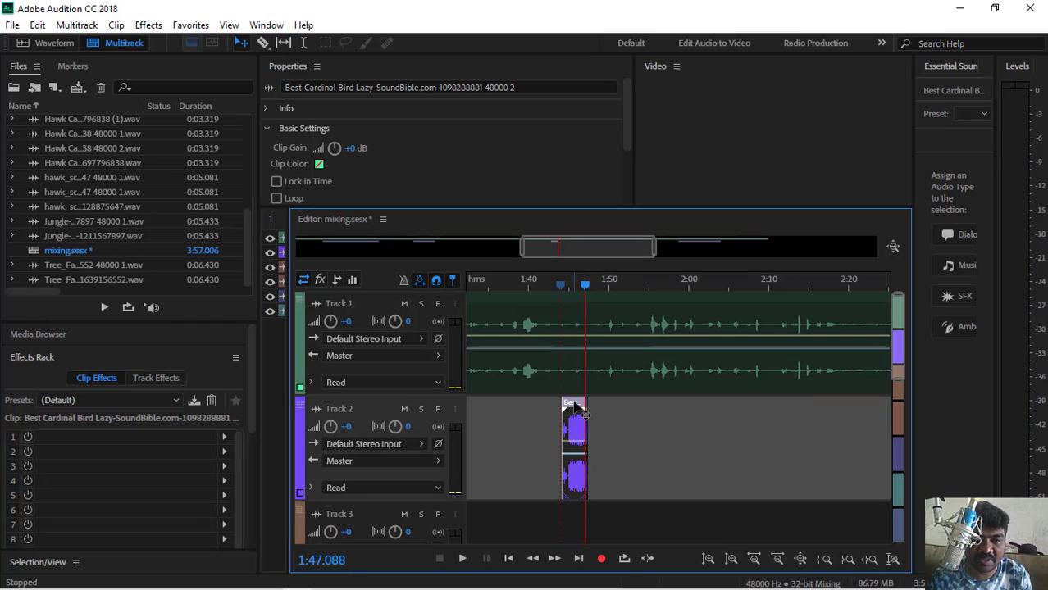
# - Add the MeldaProduction MReverbMB effect to the Best Cardinal Bird clip and move its window clear of the clip
pyautogui.click(150, 25)
pyautogui.moveTo(231, 391)
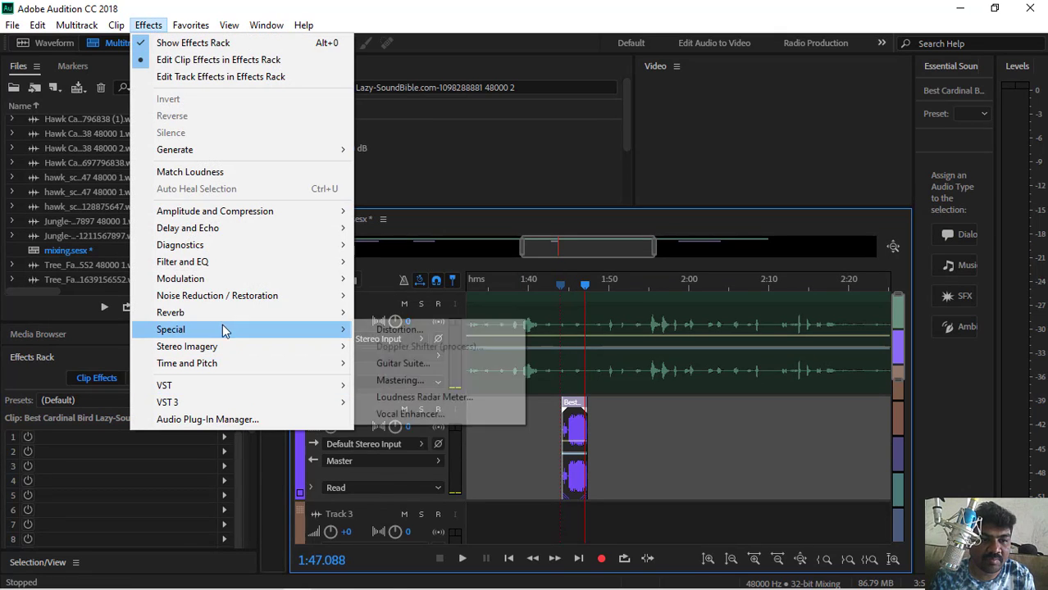
pyautogui.moveTo(410, 458)
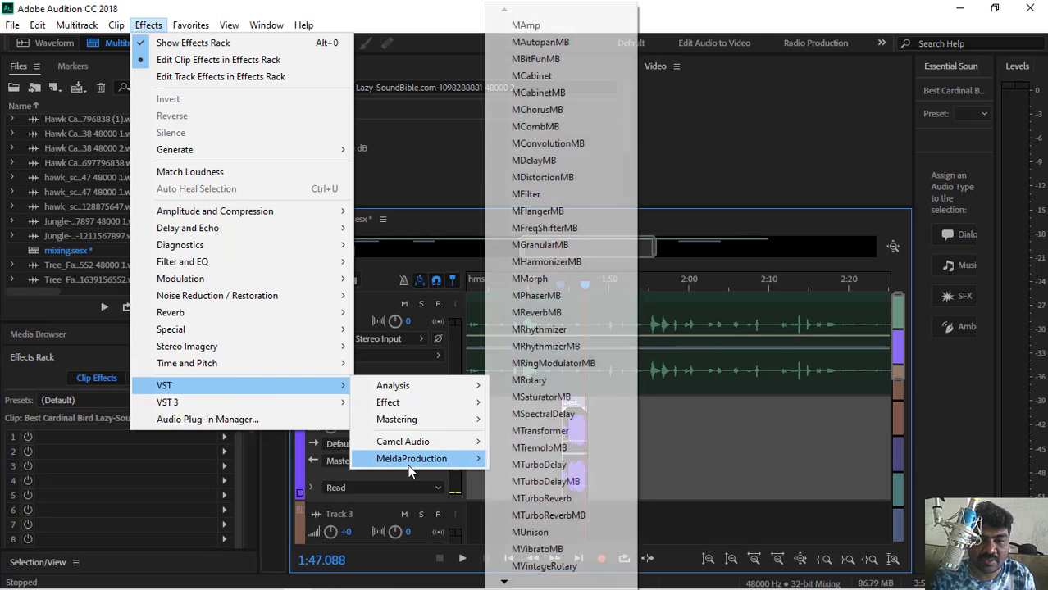
pyautogui.click(553, 314)
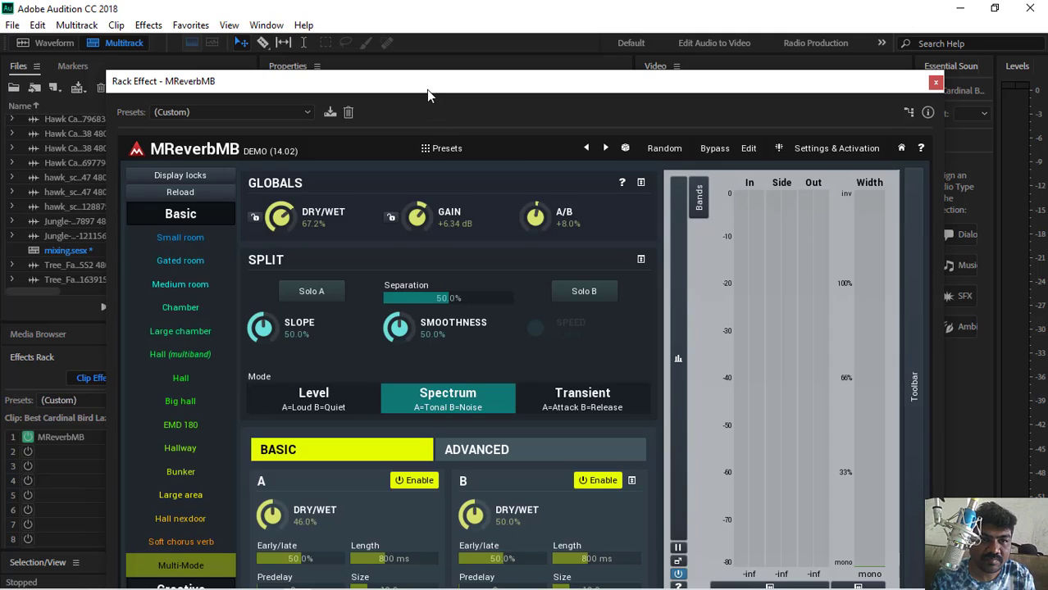
pyautogui.moveTo(426, 90); pyautogui.dragTo(347, 169)
pyautogui.moveTo(435, 174); pyautogui.dragTo(31, 7)
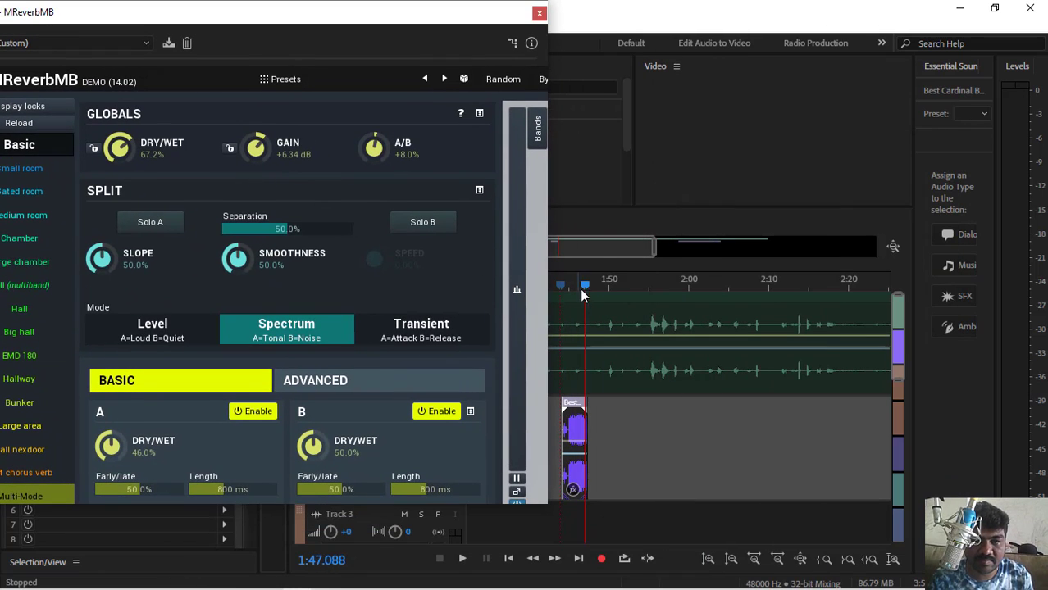
# - Play the Best Cardinal Bird clip with the reverb from about 1:44, and move the effect window so its preset list is fully visible
pyautogui.moveTo(557, 287); pyautogui.dragTo(562, 297)
pyautogui.press('space')
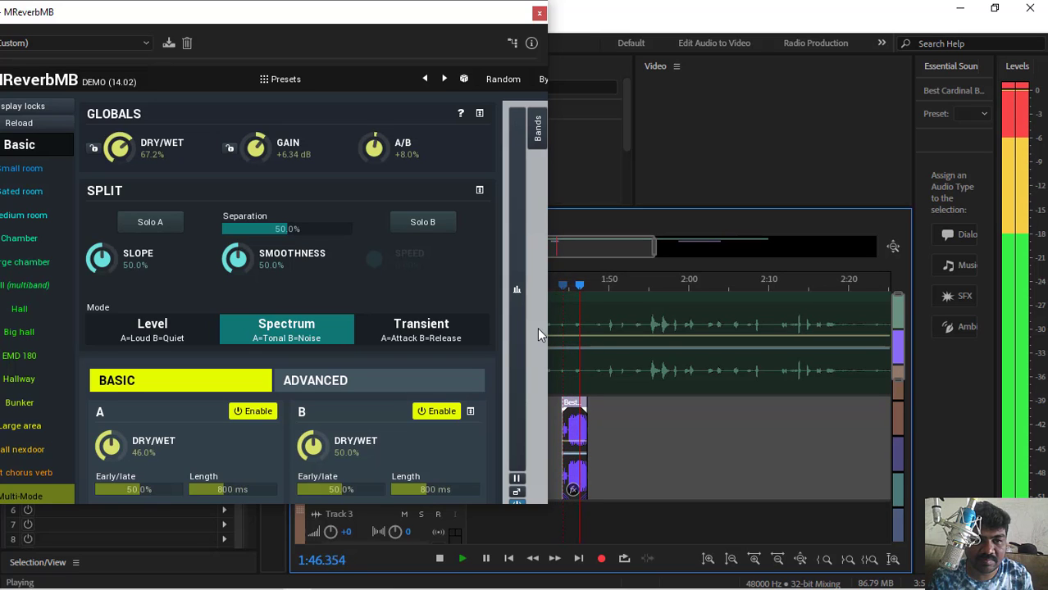
pyautogui.press('space')
pyautogui.moveTo(187, 16); pyautogui.dragTo(312, 18)
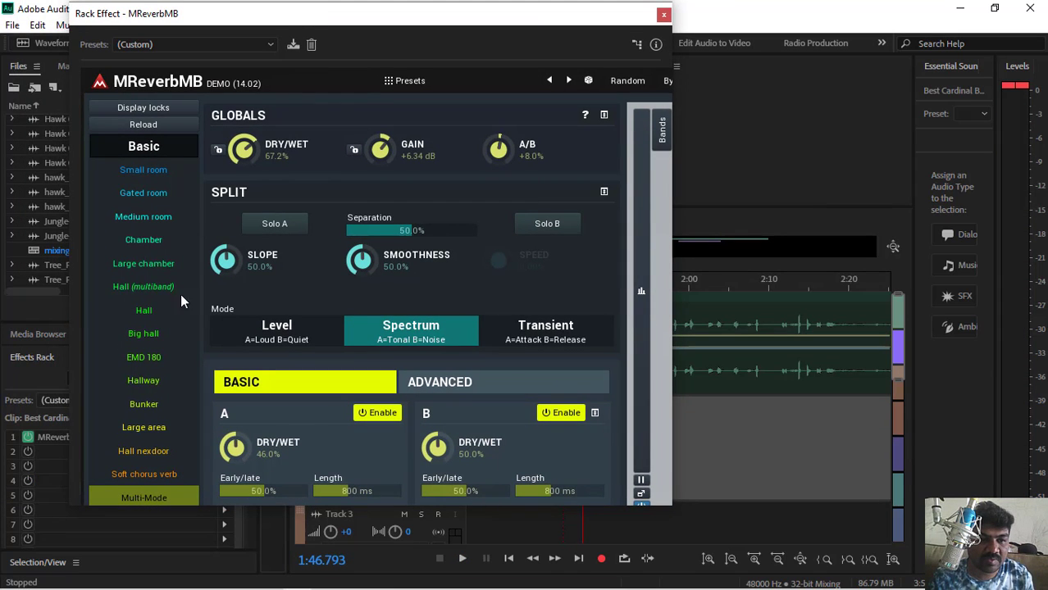
# - Load the Small room preset in the reverb, move the effect window aside, and audition the bird clip on Track 2
pyautogui.click(143, 172)
pyautogui.moveTo(346, 19); pyautogui.dragTo(223, 18)
pyautogui.click(563, 287)
pyautogui.press('space')
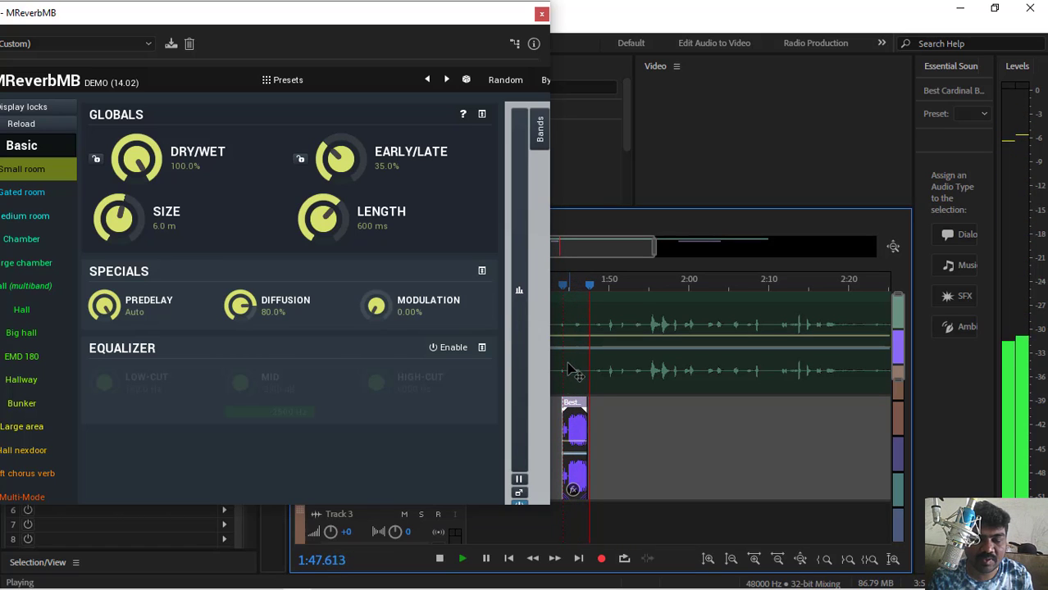
pyautogui.press('space')
# - Raise the reverb length to 3000 ms and replay the bird clip to hear it
pyautogui.moveTo(593, 288); pyautogui.dragTo(574, 288)
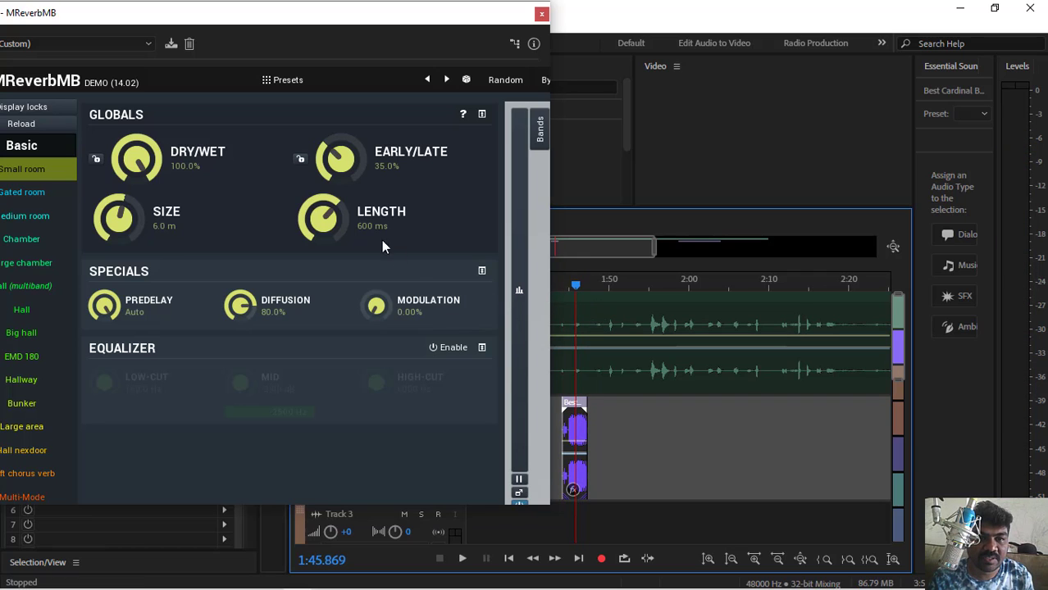
pyautogui.moveTo(322, 217); pyautogui.dragTo(322, 191)
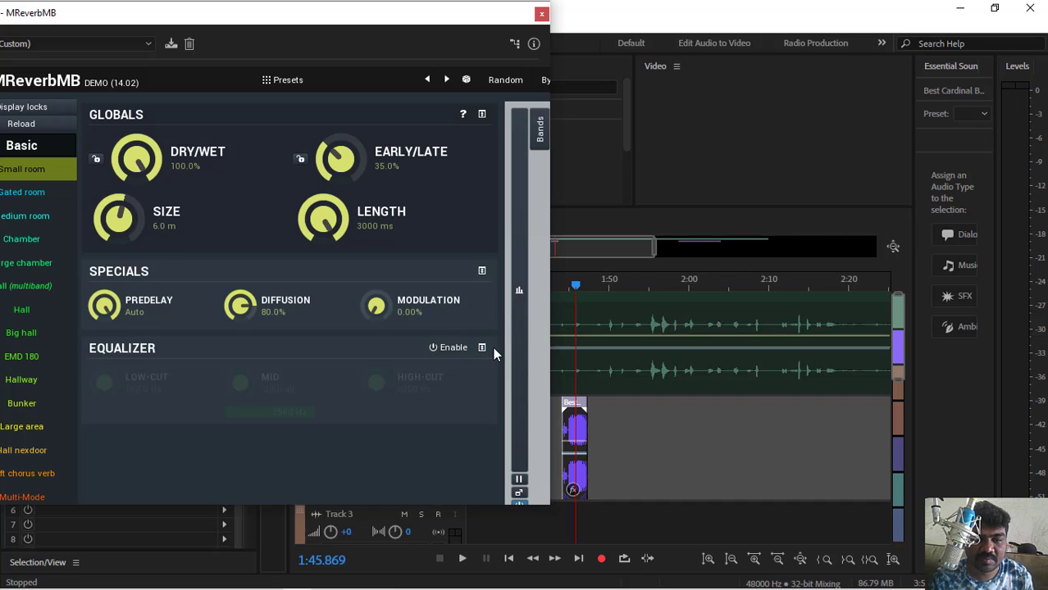
pyautogui.click(462, 559)
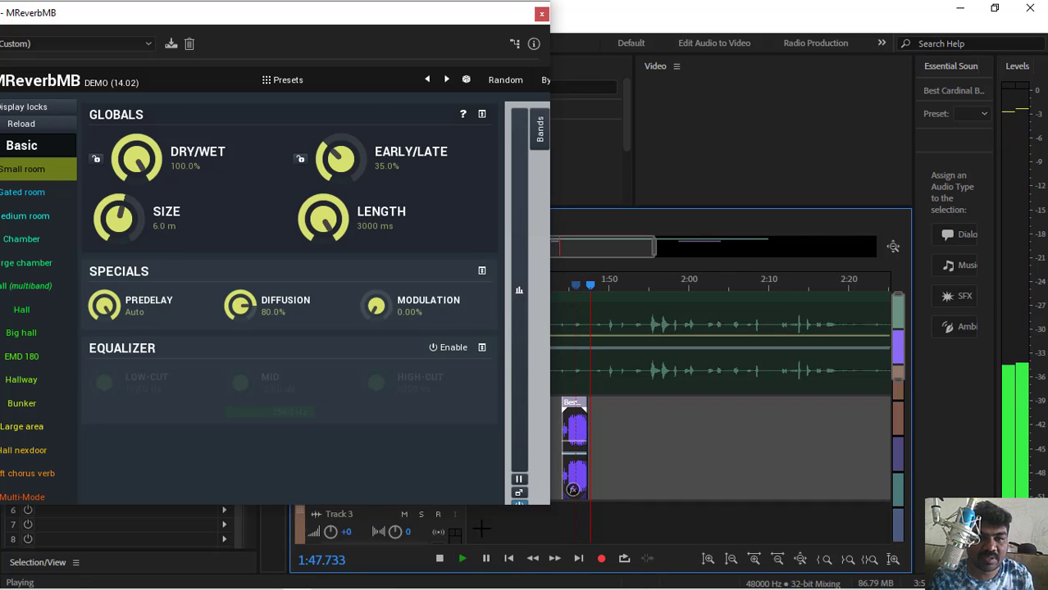
pyautogui.press('space')
# - Raise the reverb's early/late balance to 91.4% and replay the bird clip twice
pyautogui.moveTo(341, 159); pyautogui.dragTo(343, 139)
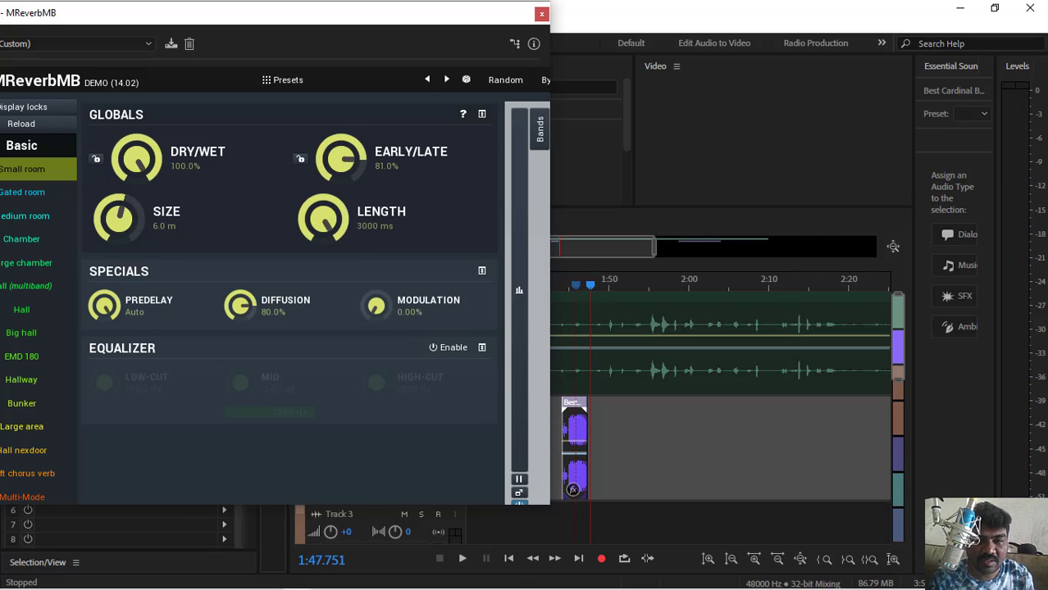
pyautogui.moveTo(592, 292); pyautogui.dragTo(556, 297)
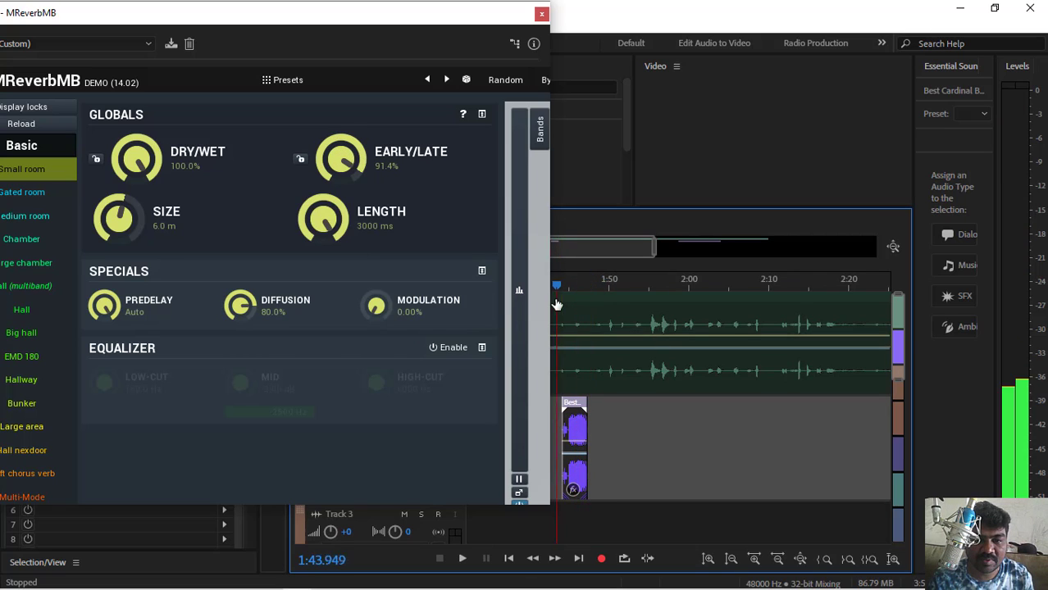
pyautogui.press('space')
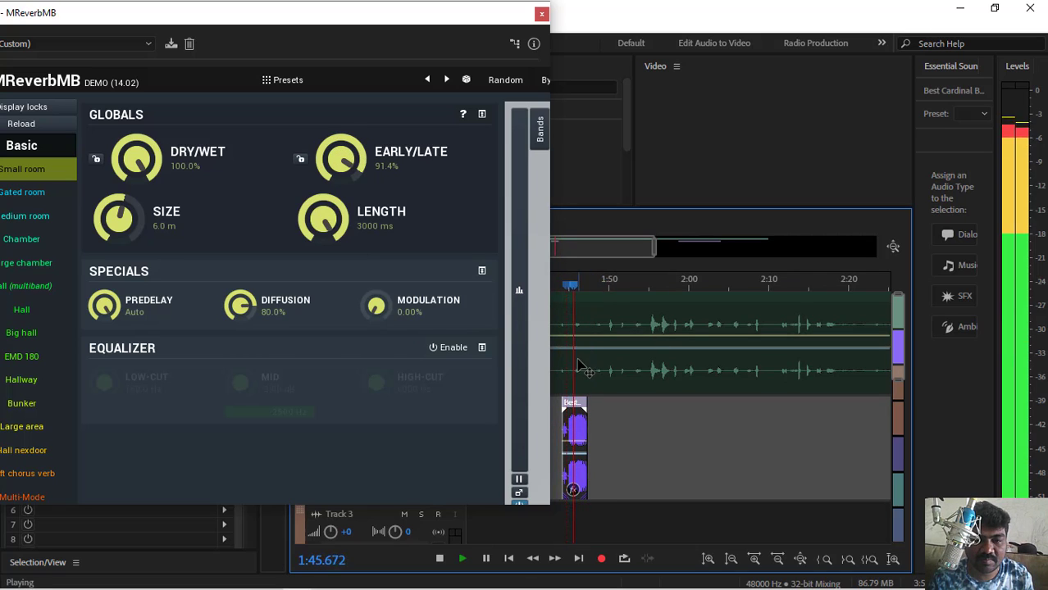
pyautogui.press('space')
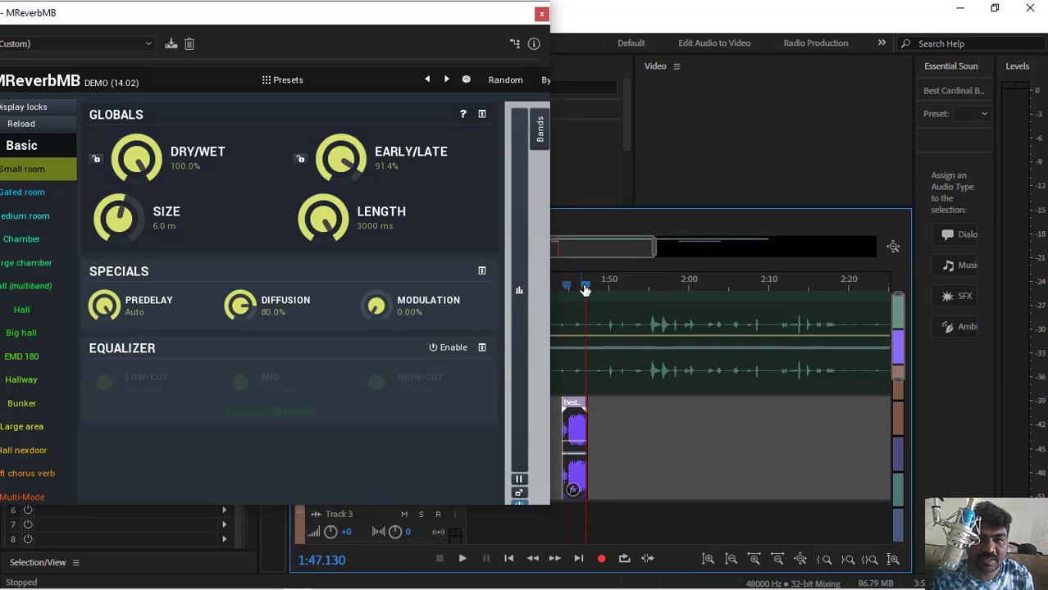
pyautogui.moveTo(585, 289); pyautogui.dragTo(563, 291)
pyautogui.press('space')
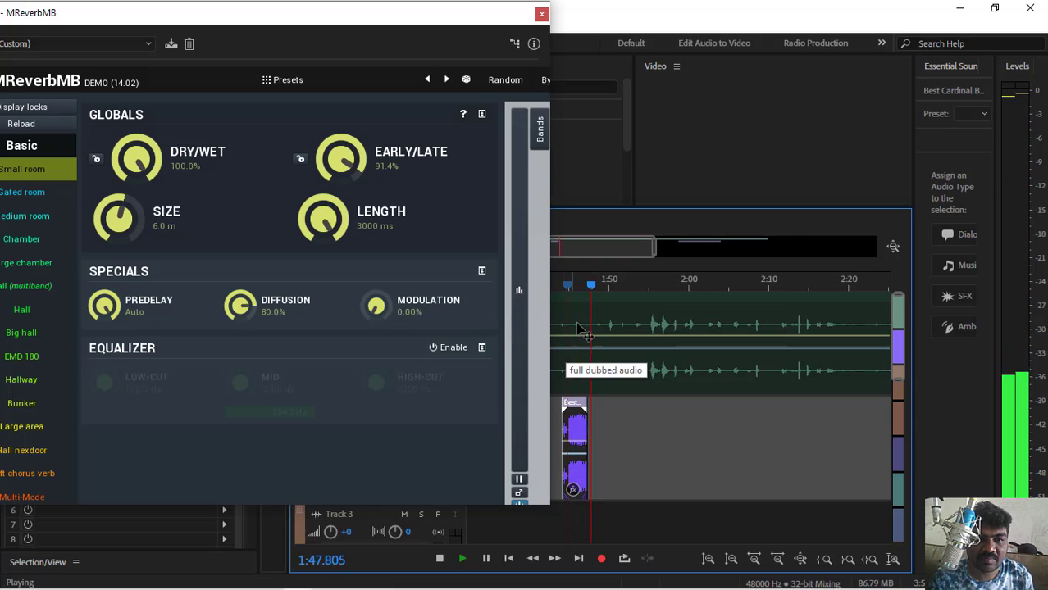
pyautogui.press('space')
# - Lower the reverb's early/late balance to 30.6% and audition the bird clip
pyautogui.moveTo(347, 163); pyautogui.dragTo(347, 189)
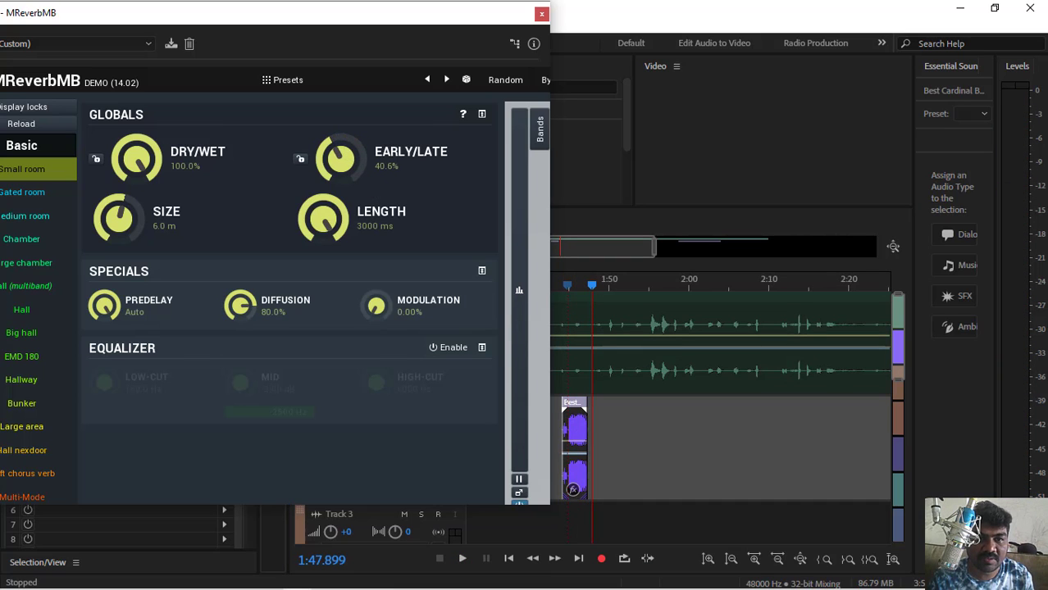
pyautogui.moveTo(591, 287); pyautogui.dragTo(568, 288)
pyautogui.press('space')
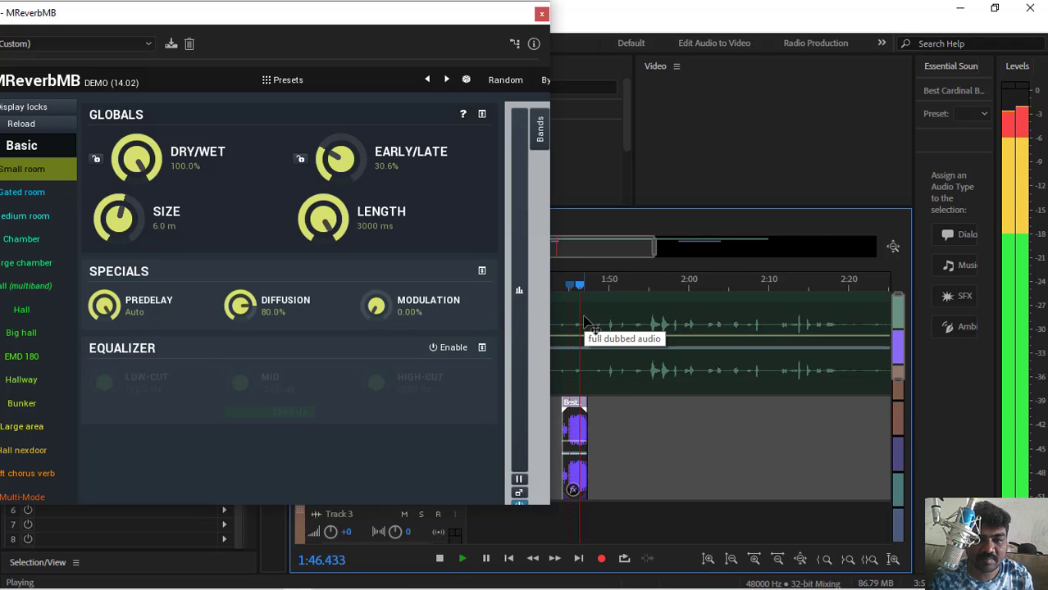
pyautogui.press('space')
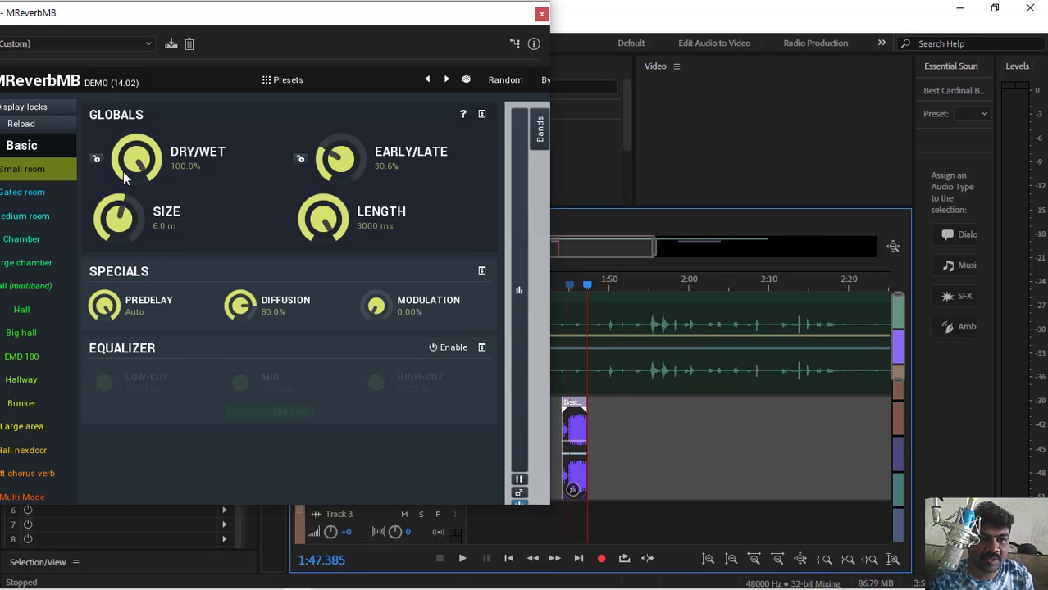
# - Lower the reverb's dry/wet mix to 38.0% and audition the bird clip
pyautogui.moveTo(145, 171); pyautogui.dragTo(145, 203)
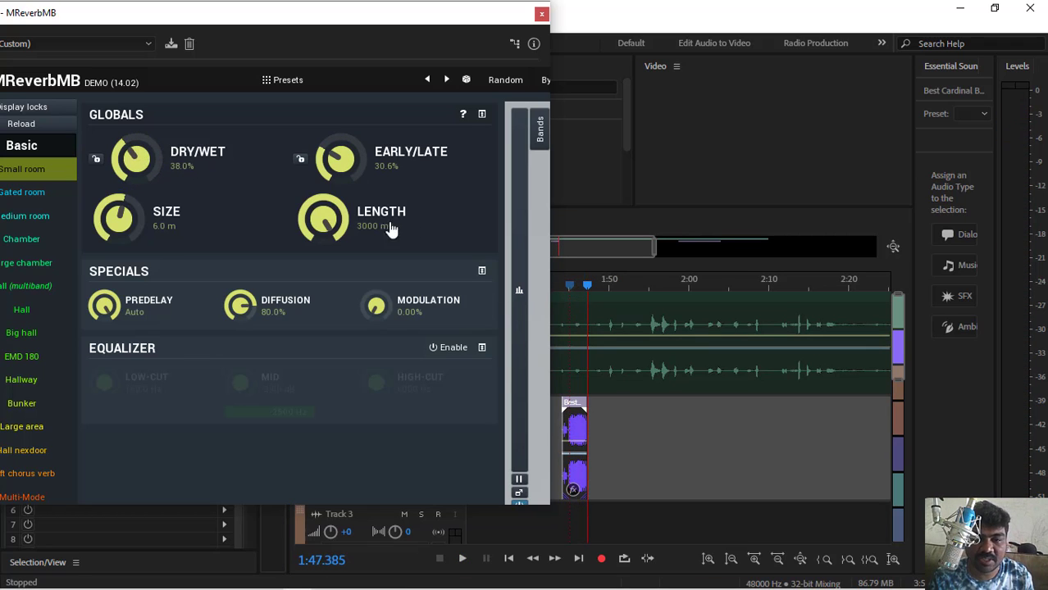
pyautogui.moveTo(585, 285); pyautogui.dragTo(562, 286)
pyautogui.press('space')
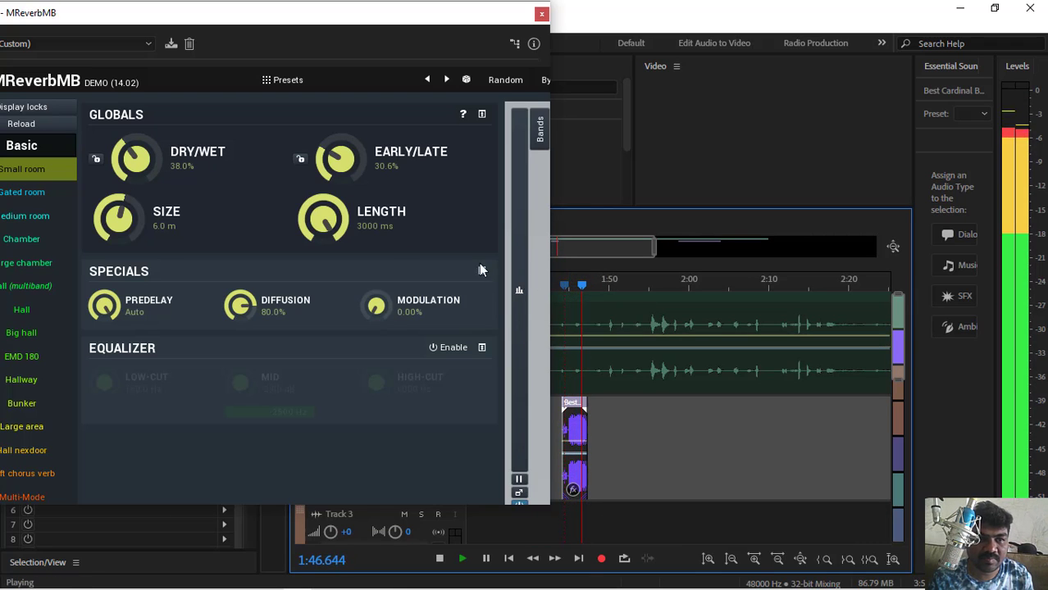
pyautogui.press('space')
# - Set the reverb's dry/wet mix to 87.2% and room size to 9.2 m, and audition the bird clip
pyautogui.moveTo(139, 163); pyautogui.dragTo(140, 110)
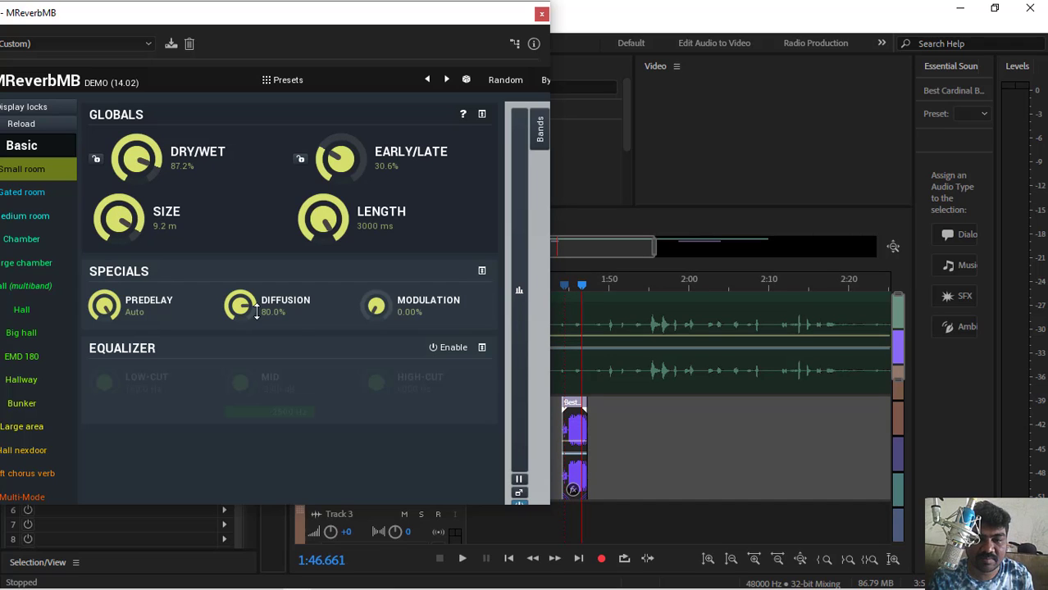
pyautogui.click(462, 558)
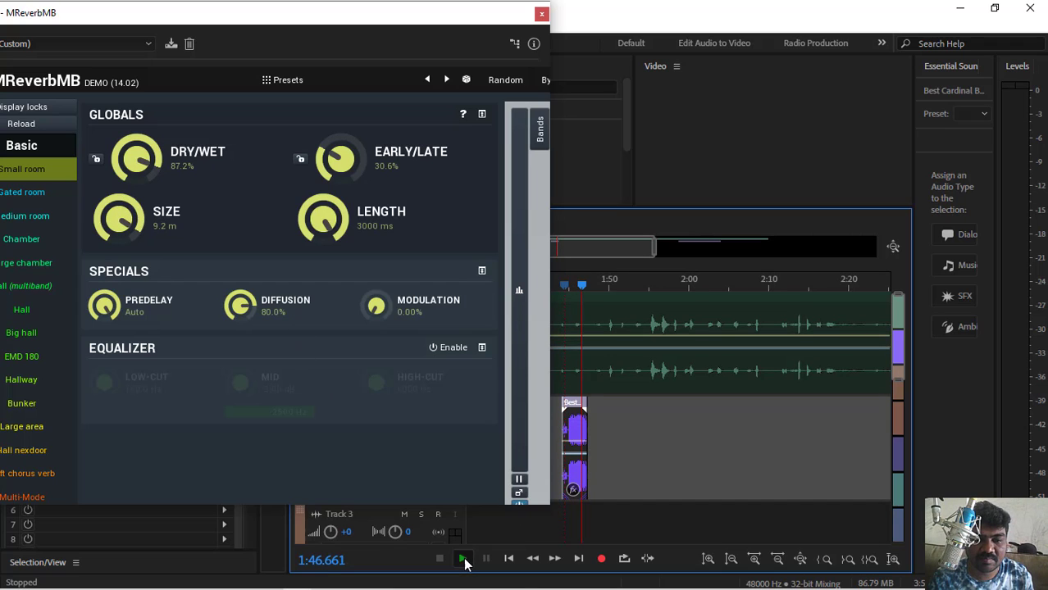
pyautogui.click(463, 559)
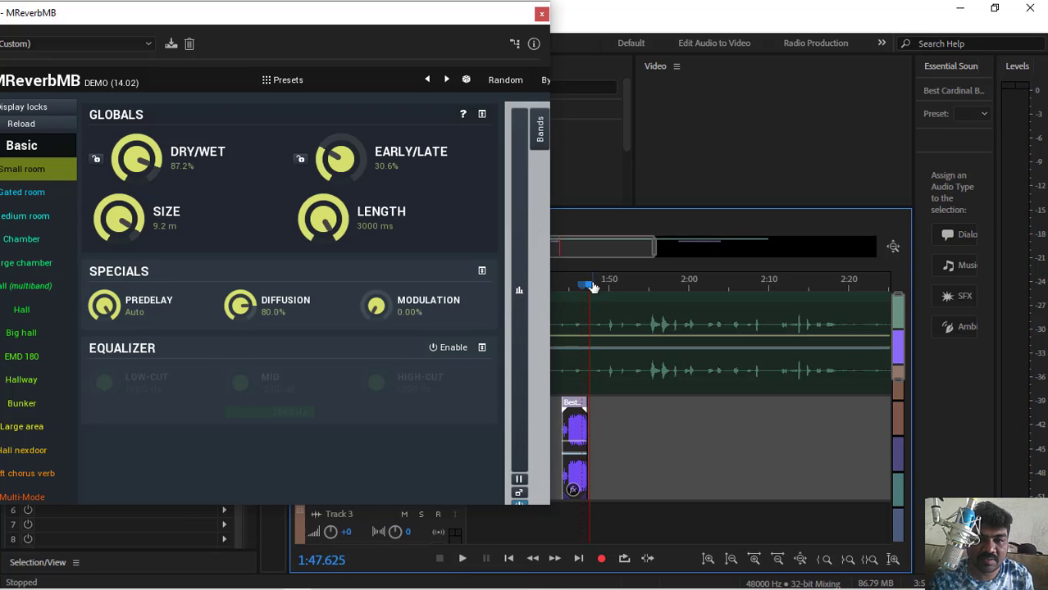
pyautogui.moveTo(594, 287); pyautogui.dragTo(568, 285)
pyautogui.press('space')
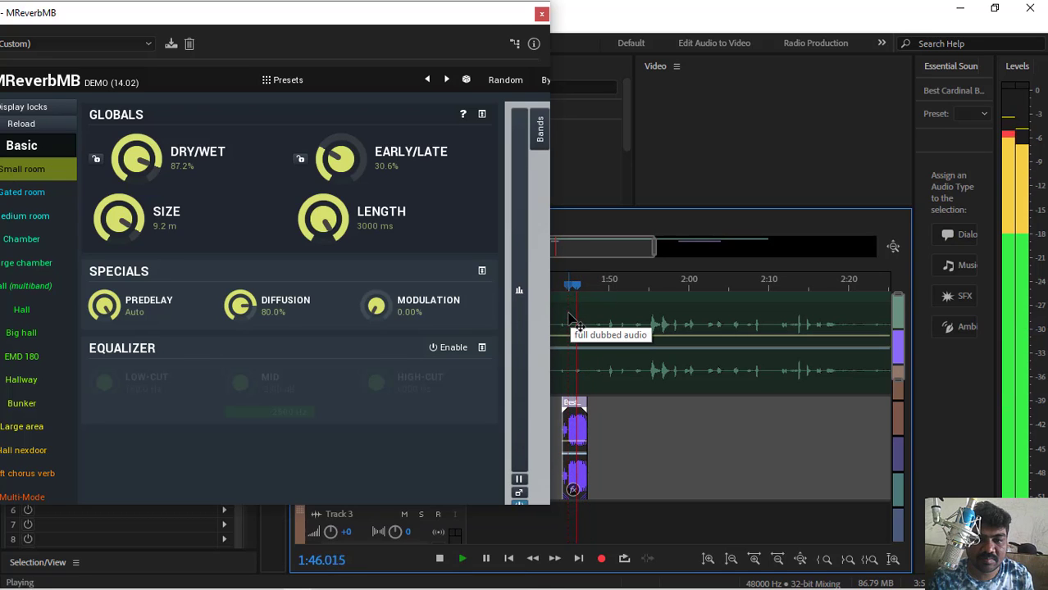
pyautogui.press('space')
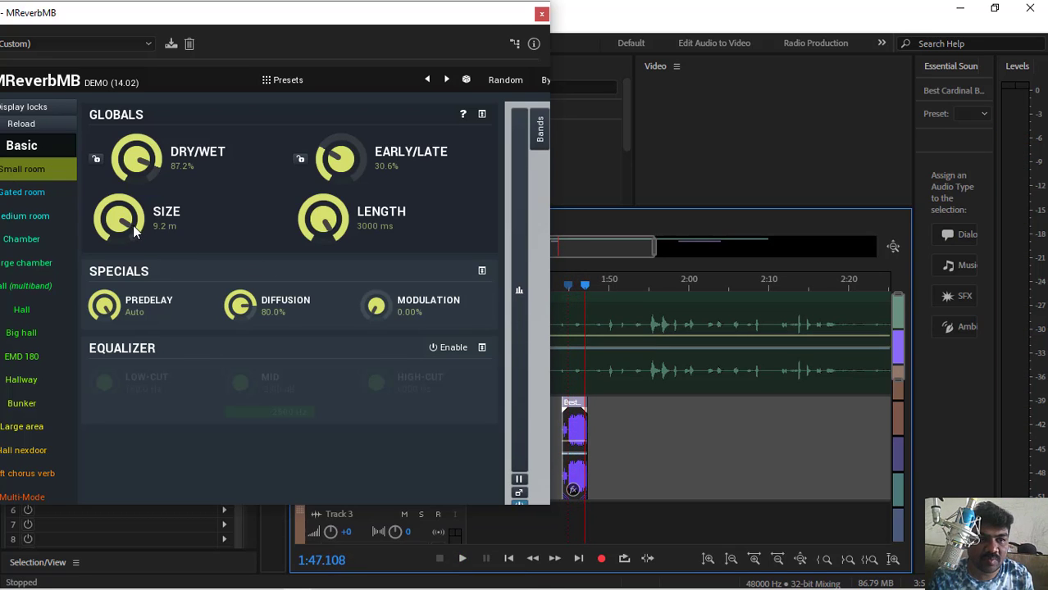
# - Reduce the room size to 5.8 m and the reverb length to 507 ms, and audition the bird clip
pyautogui.moveTo(133, 225); pyautogui.dragTo(133, 246)
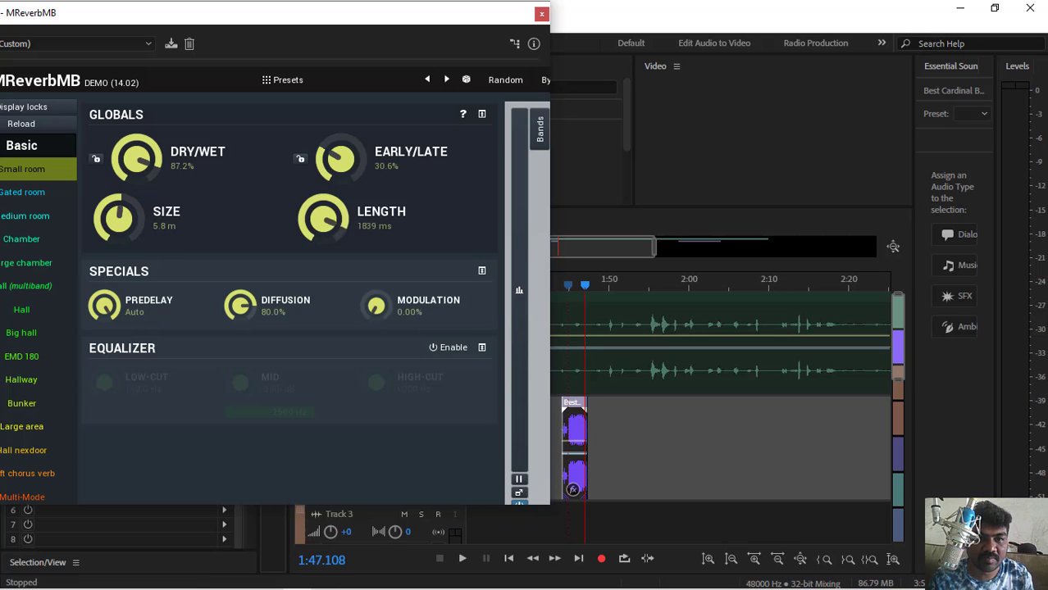
pyautogui.moveTo(331, 216); pyautogui.dragTo(332, 228)
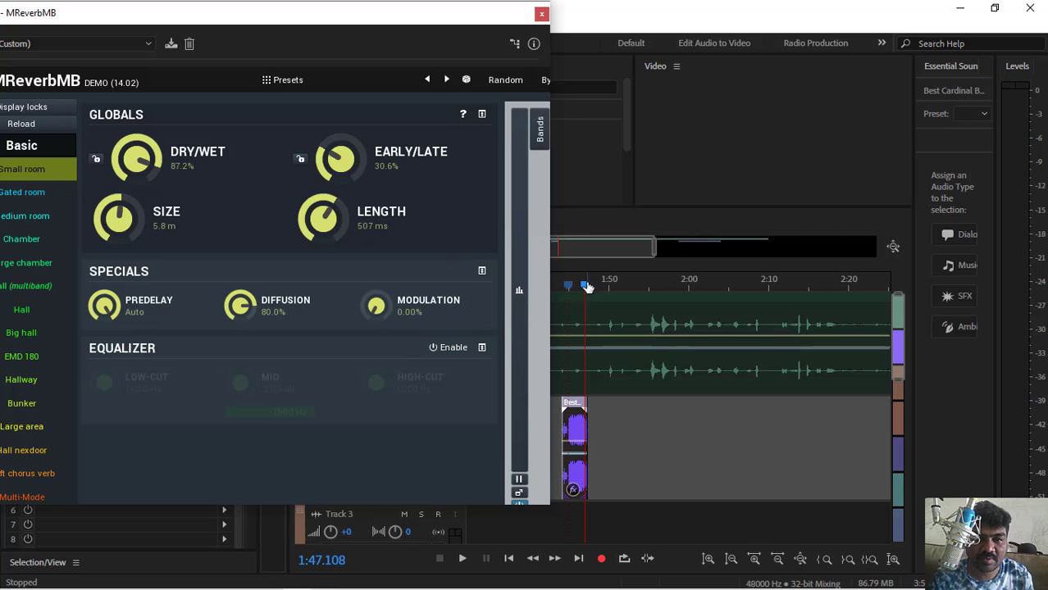
pyautogui.moveTo(587, 287); pyautogui.dragTo(574, 285)
pyautogui.press('space')
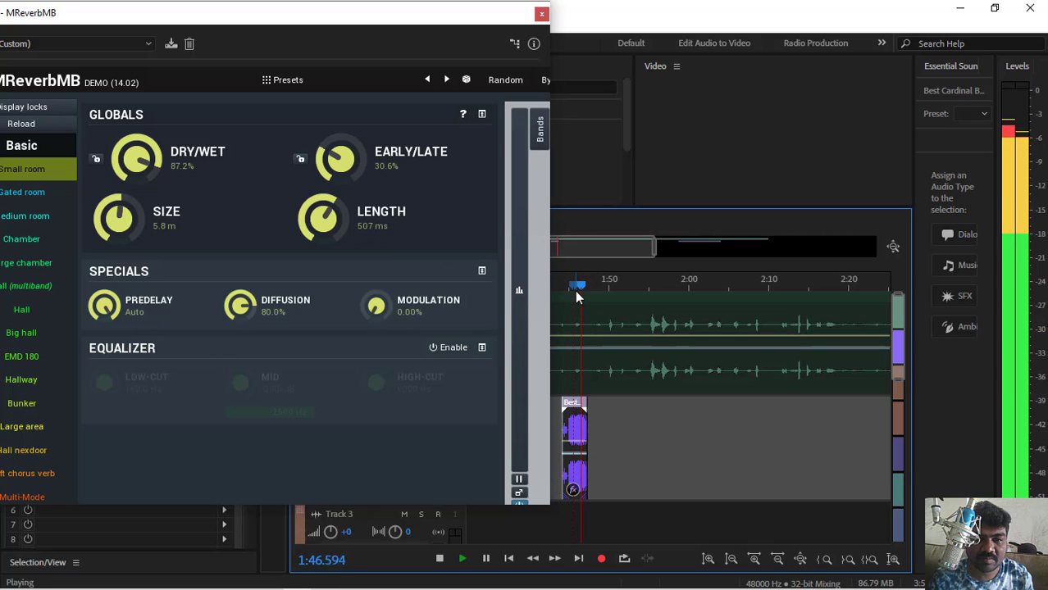
pyautogui.press('space')
pyautogui.click(569, 287)
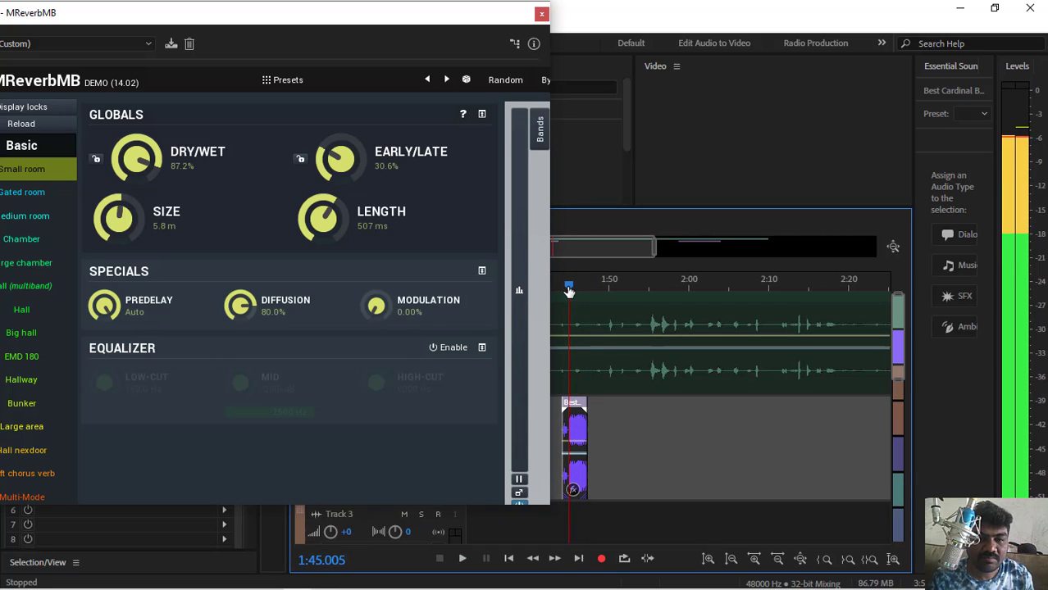
pyautogui.press('space')
pyautogui.press('space')
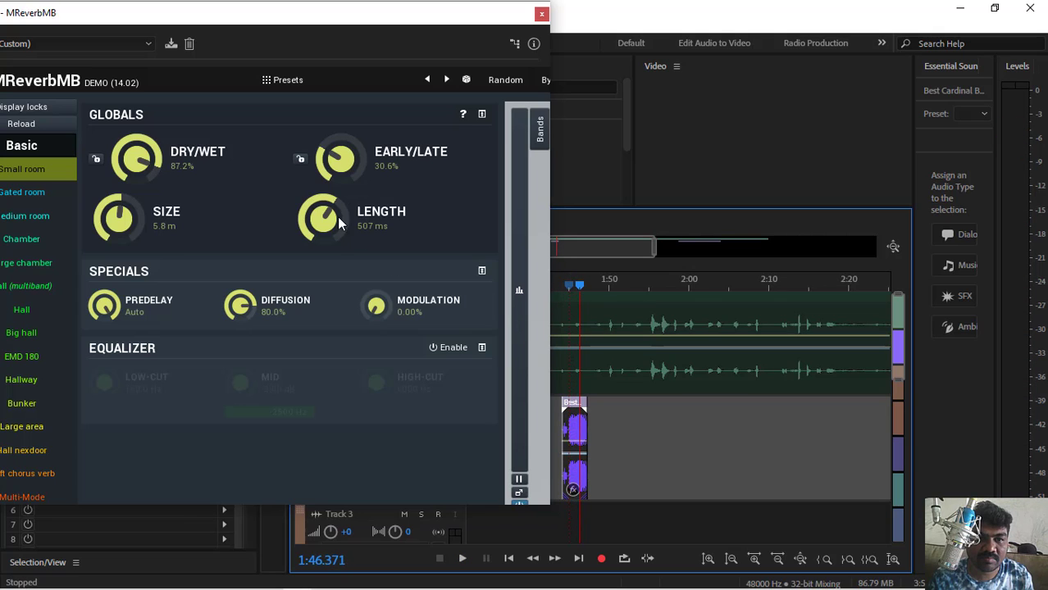
# - Set the reverb length to 306 ms and the predelay to 126 ms, and audition the bird clip
pyautogui.moveTo(328, 215); pyautogui.dragTo(328, 238)
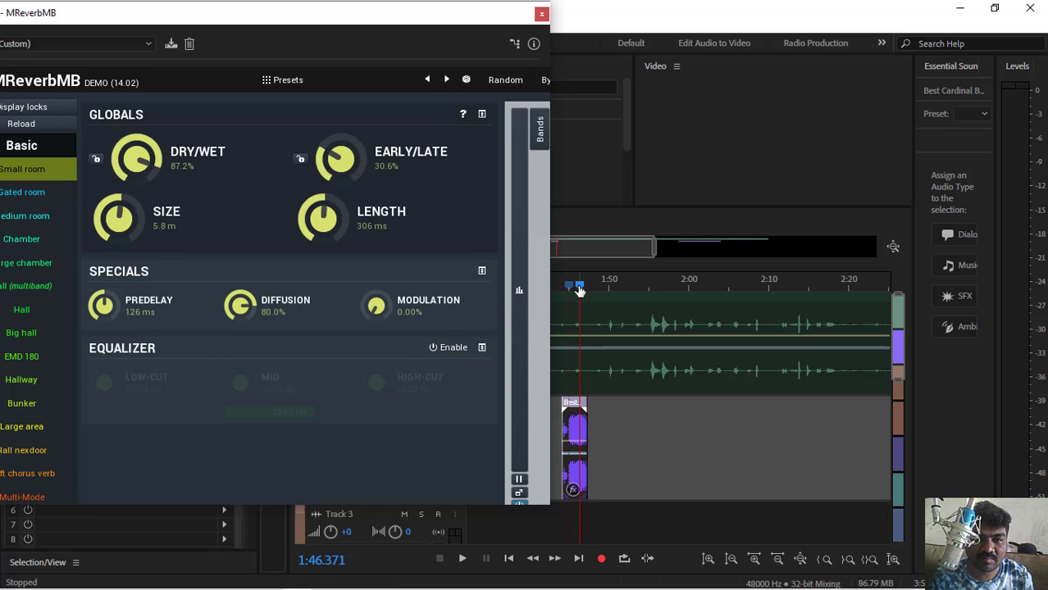
pyautogui.click(570, 288)
pyautogui.press('space')
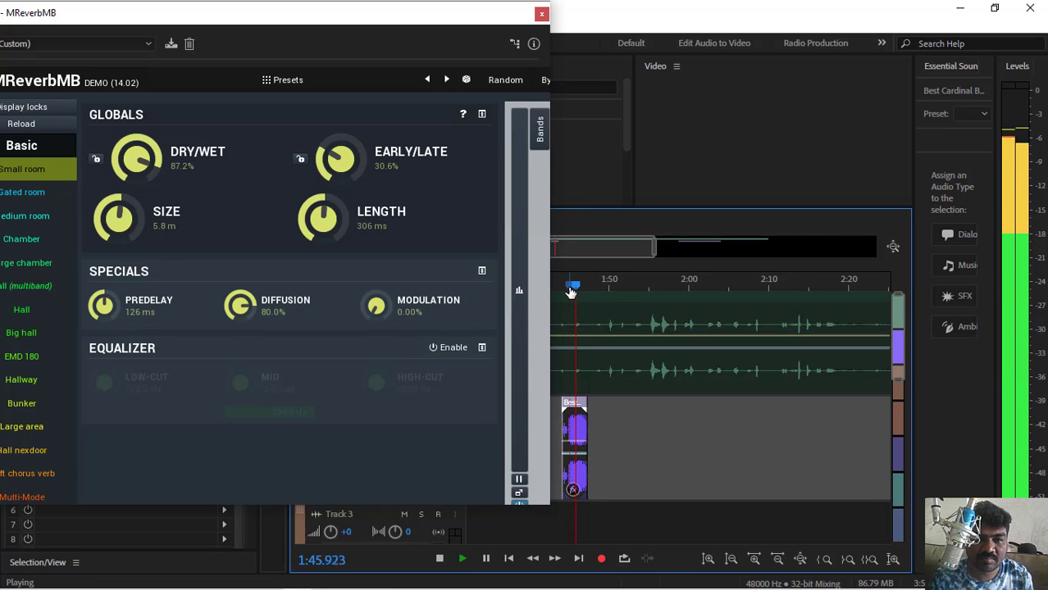
pyautogui.press('space')
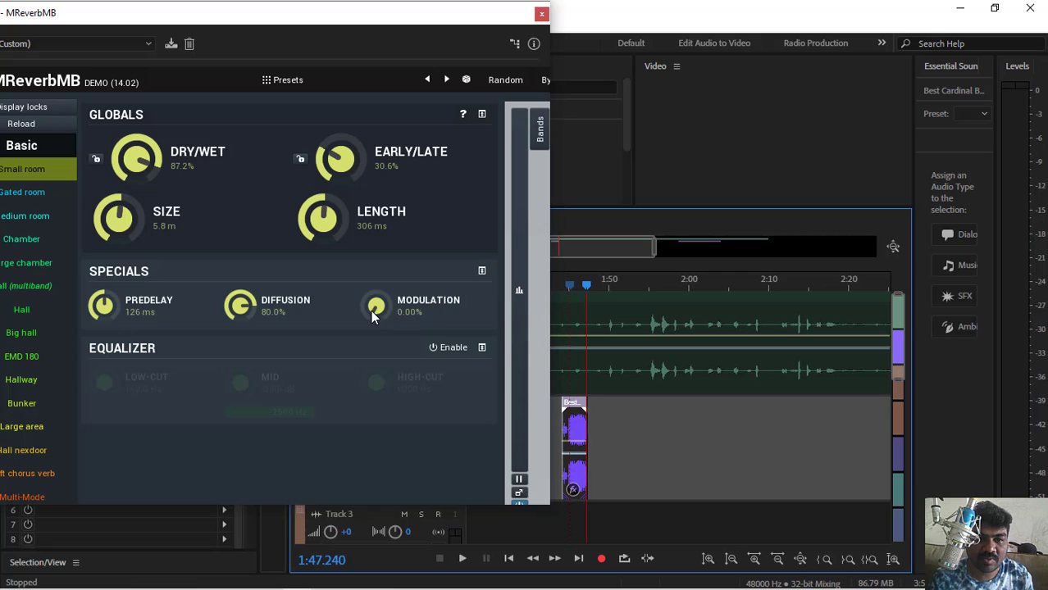
# - Raise the reverb's modulation to 58.4% and audition the bird clip
pyautogui.moveTo(373, 318); pyautogui.dragTo(373, 302)
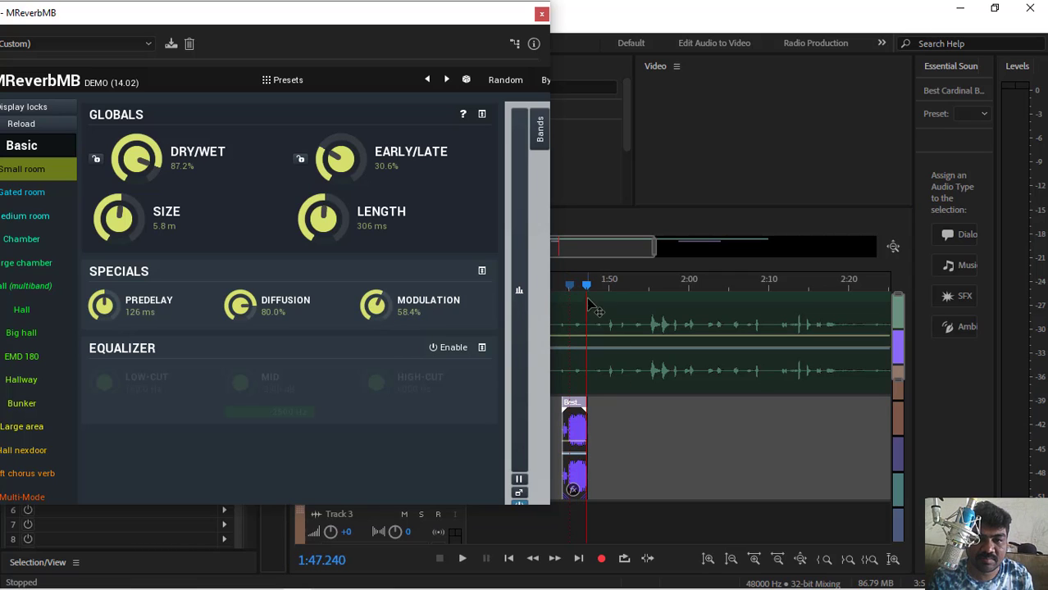
pyautogui.moveTo(586, 285); pyautogui.dragTo(570, 287)
pyautogui.press('space')
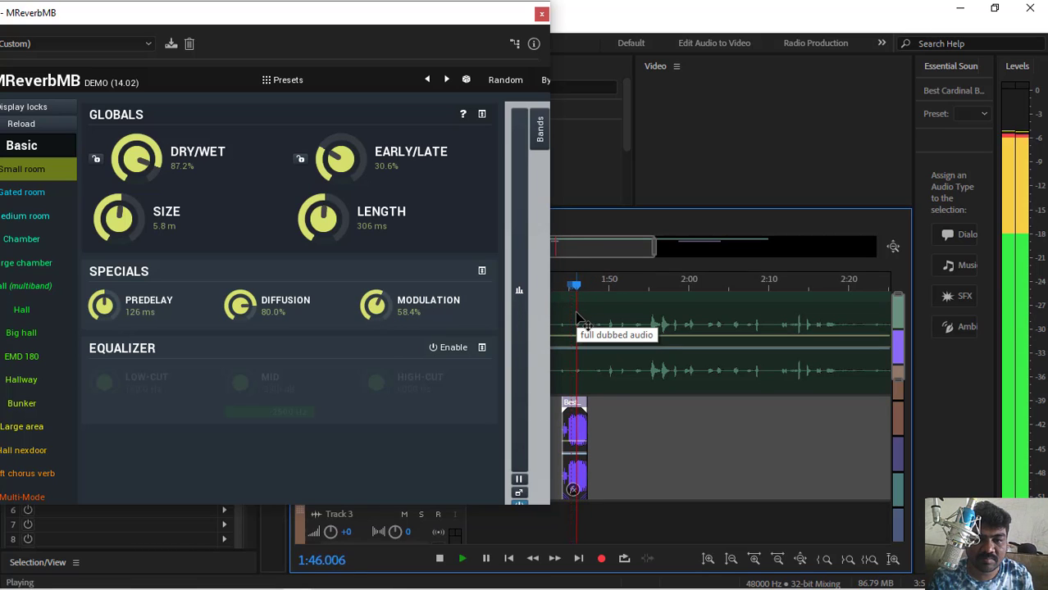
pyautogui.press('space')
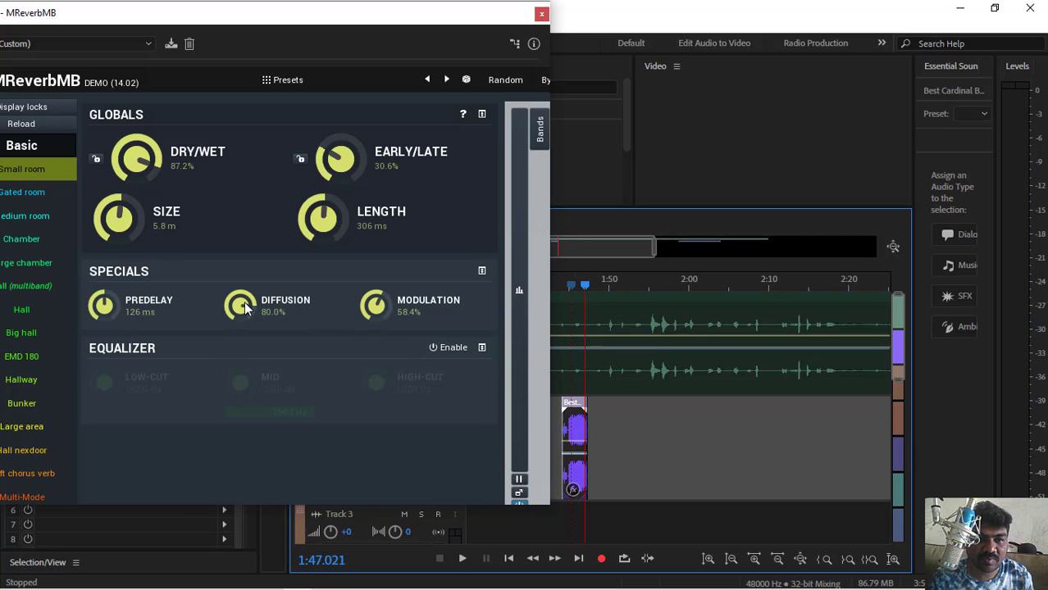
# - Lower the reverb's diffusion to 49.6%, audition the bird clip, and close the MReverbMB effect window
pyautogui.moveTo(245, 309); pyautogui.dragTo(244, 331)
pyautogui.moveTo(582, 286); pyautogui.dragTo(560, 289)
pyautogui.press('space')
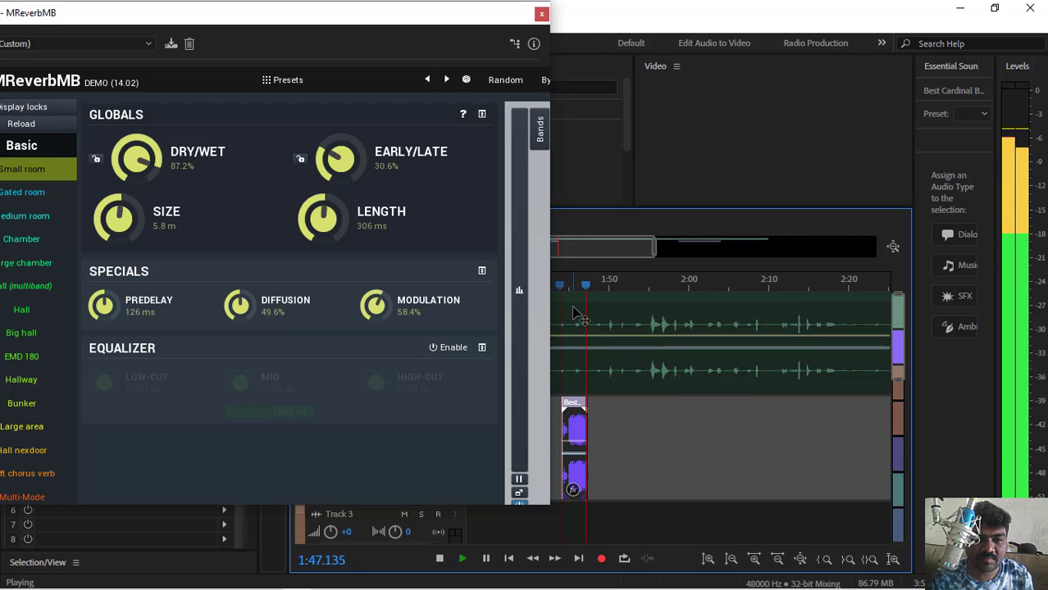
pyautogui.press('space')
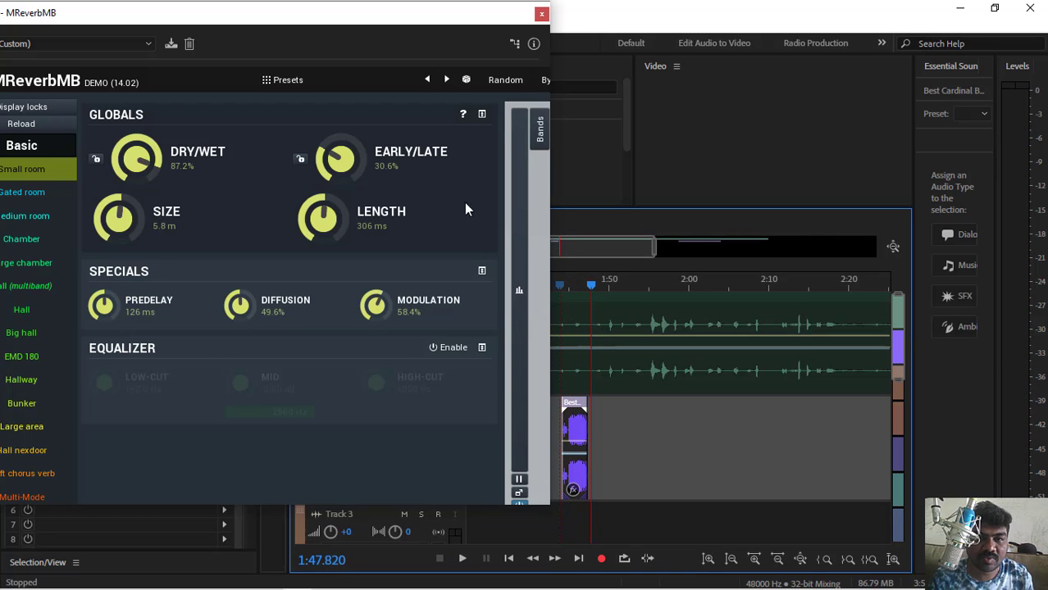
pyautogui.click(542, 16)
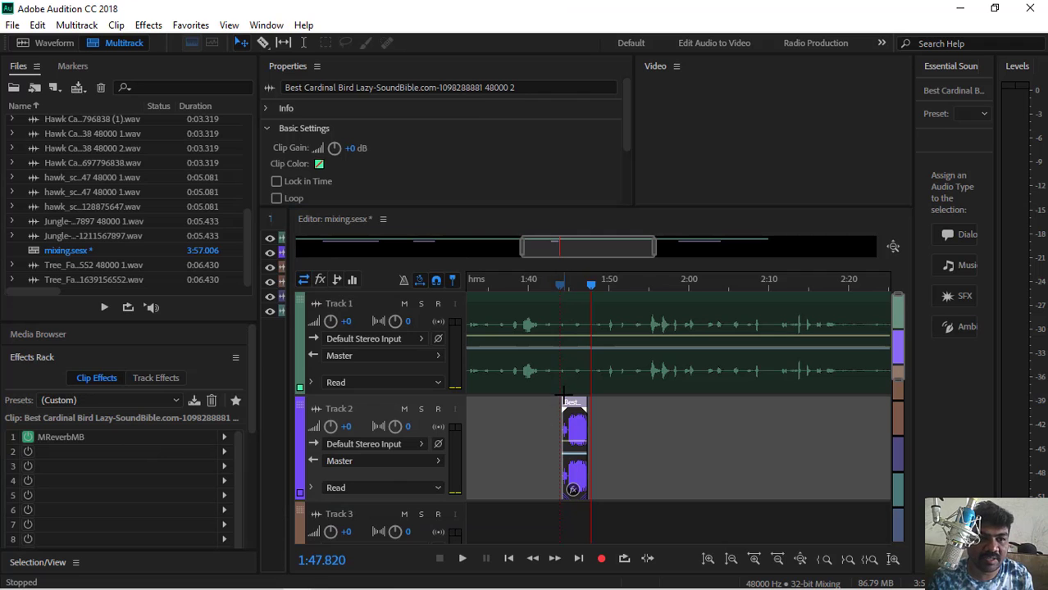
# - Return the playhead to the start of the bird clip, add the Delay effect with its default preset, and close its window
pyautogui.moveTo(588, 293); pyautogui.dragTo(563, 291)
pyautogui.click(149, 25)
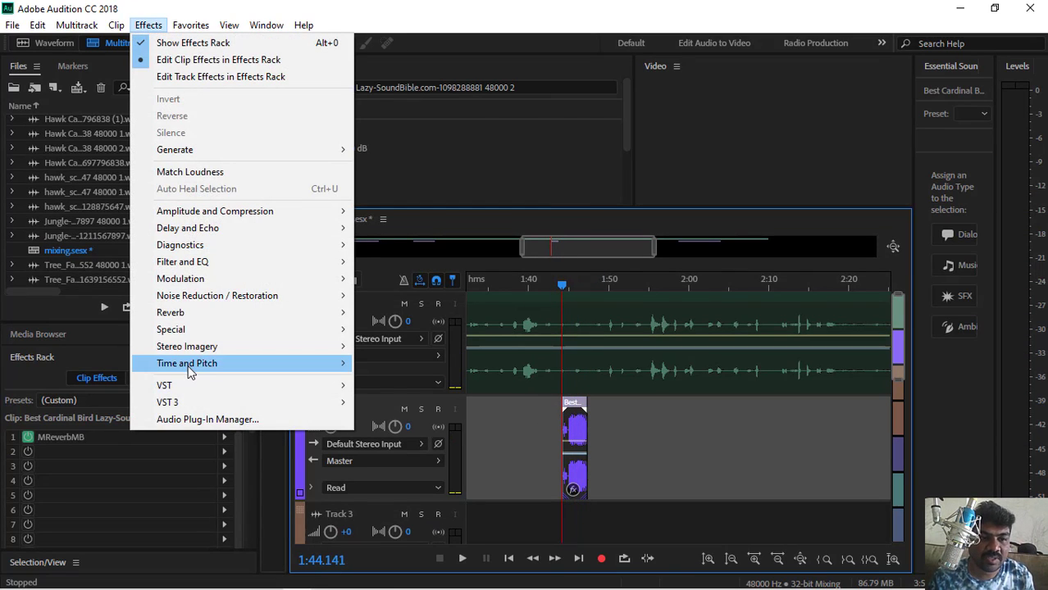
pyautogui.moveTo(212, 264)
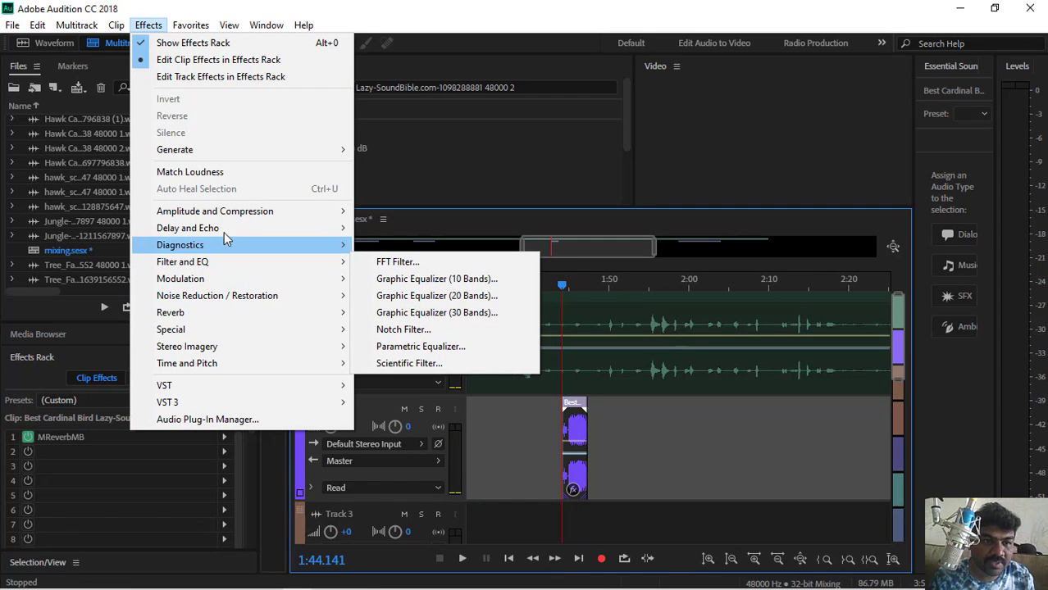
pyautogui.moveTo(225, 230)
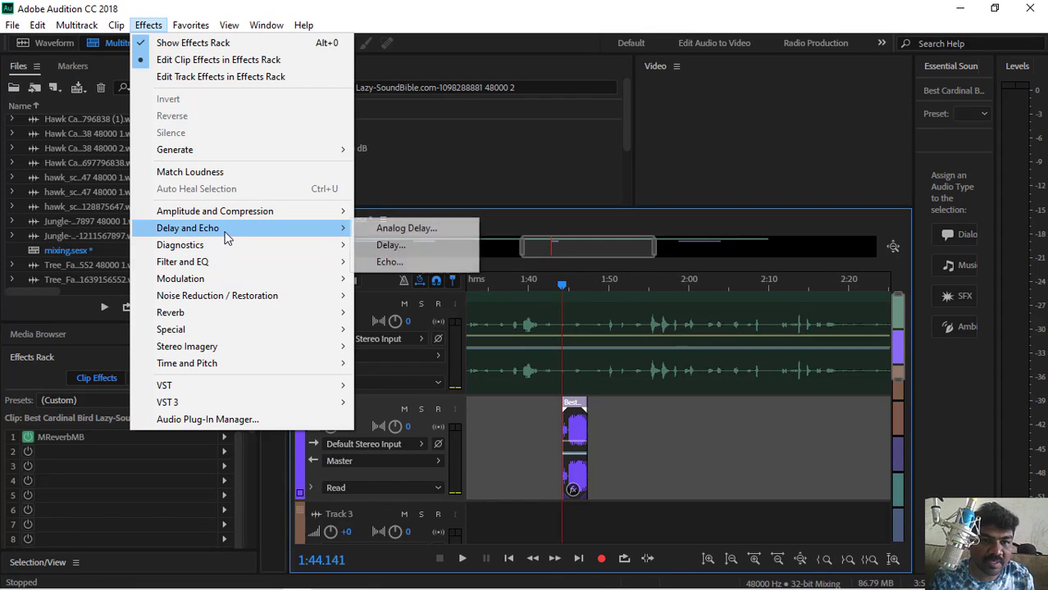
pyautogui.click(391, 245)
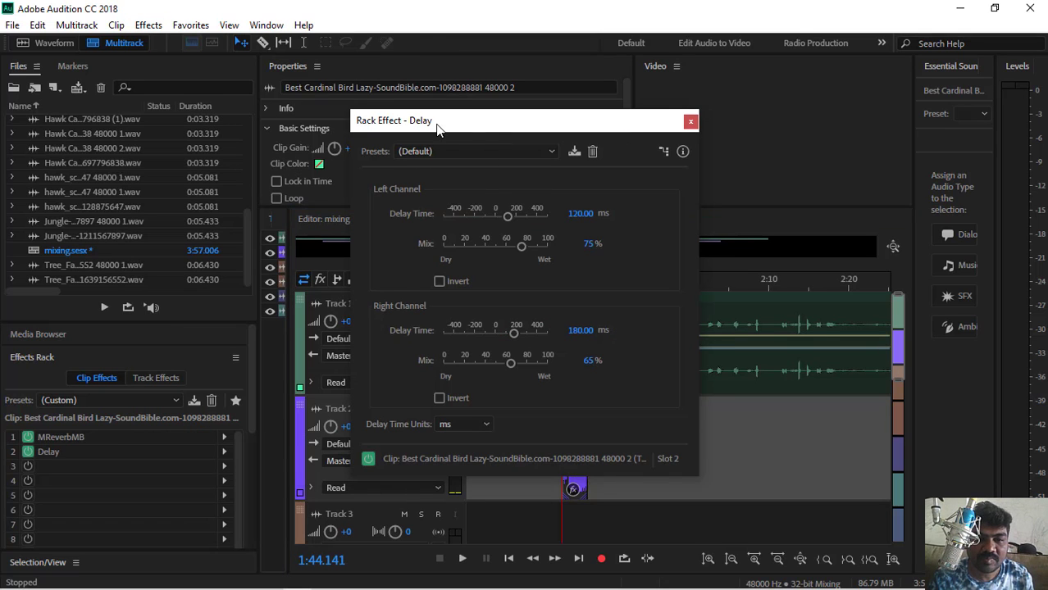
pyautogui.moveTo(437, 129); pyautogui.dragTo(288, 119)
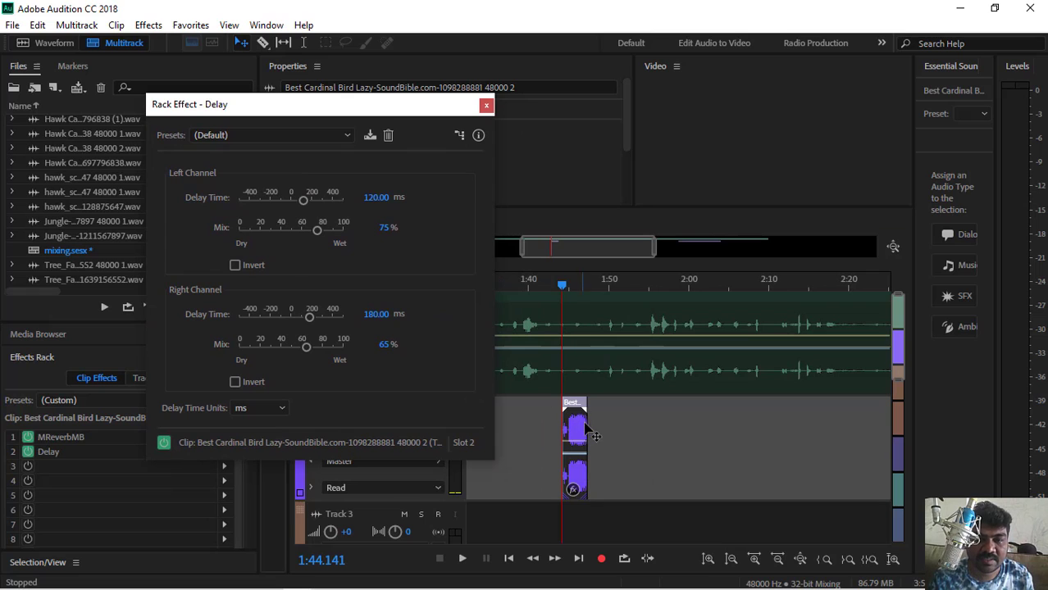
pyautogui.click(486, 106)
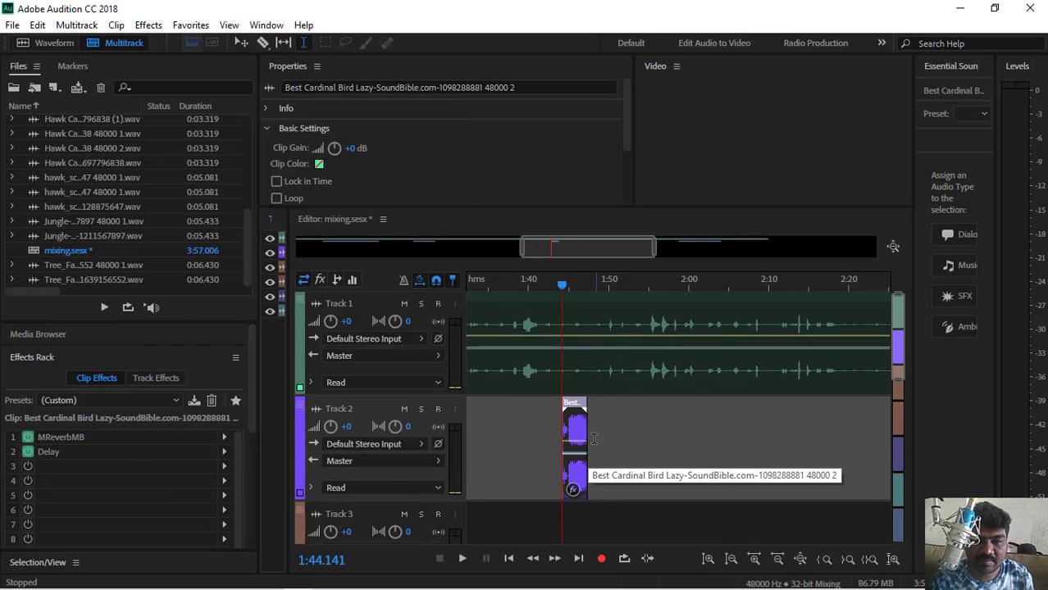
# - Select the time range of the bird clip on Track 2, add another Delay effect to it, and start playback
pyautogui.moveTo(589, 439); pyautogui.dragTo(558, 438)
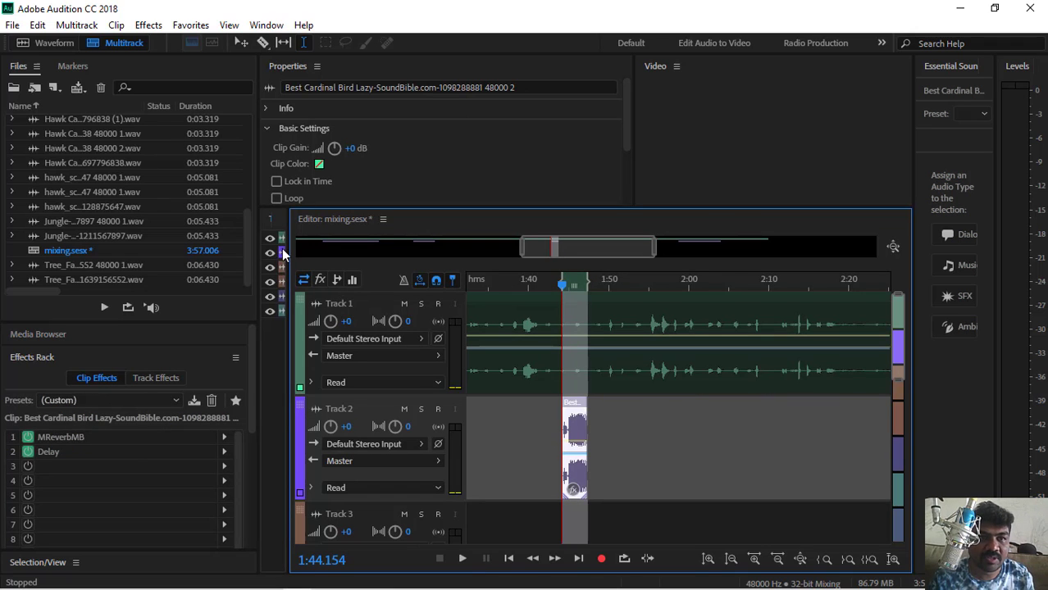
pyautogui.click(148, 25)
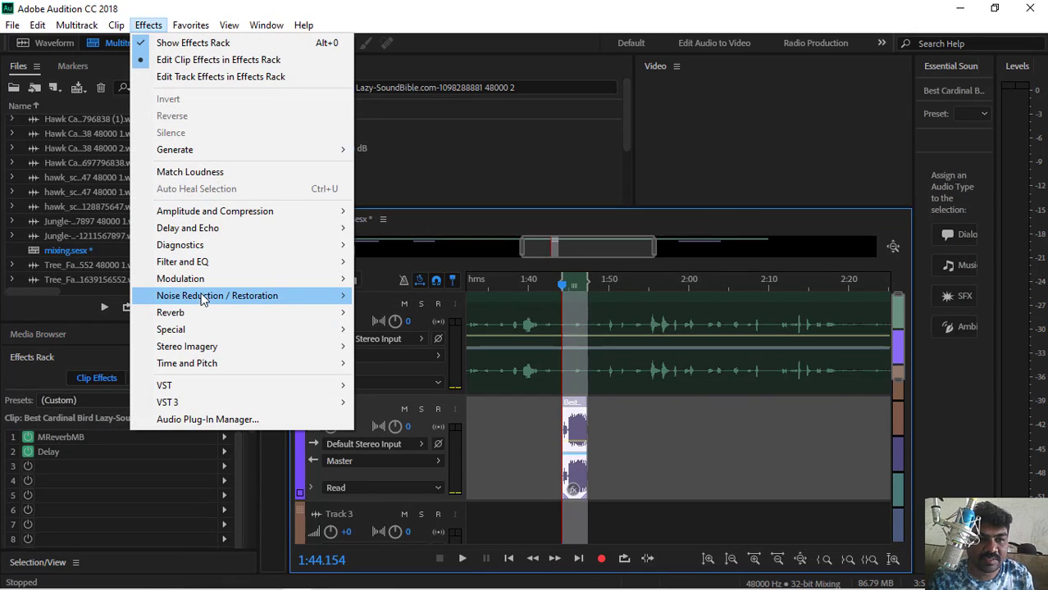
pyautogui.moveTo(227, 231)
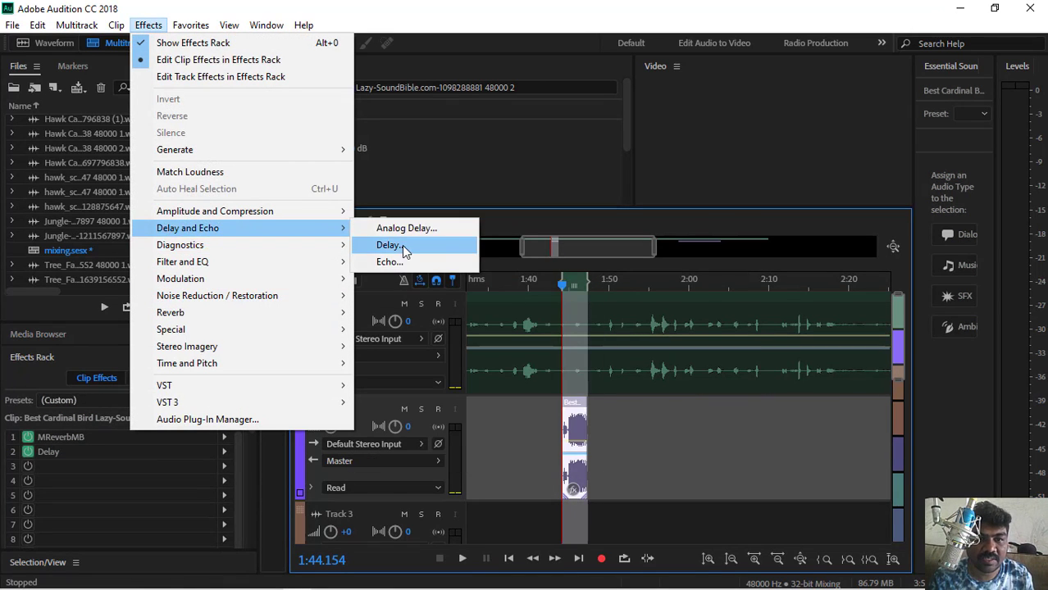
pyautogui.click(402, 245)
pyautogui.moveTo(497, 115); pyautogui.dragTo(219, 109)
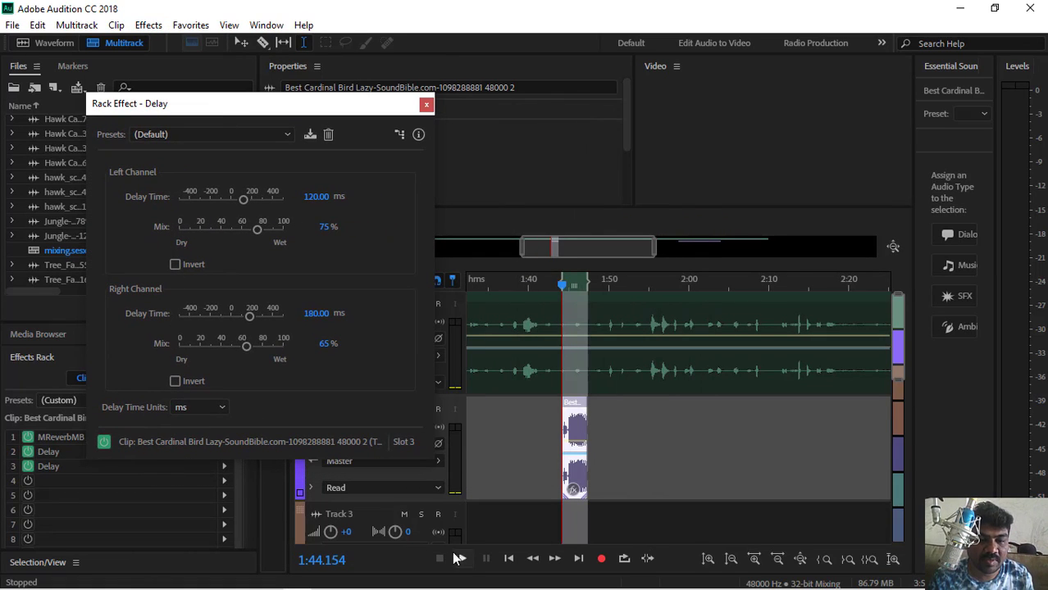
pyautogui.click(463, 560)
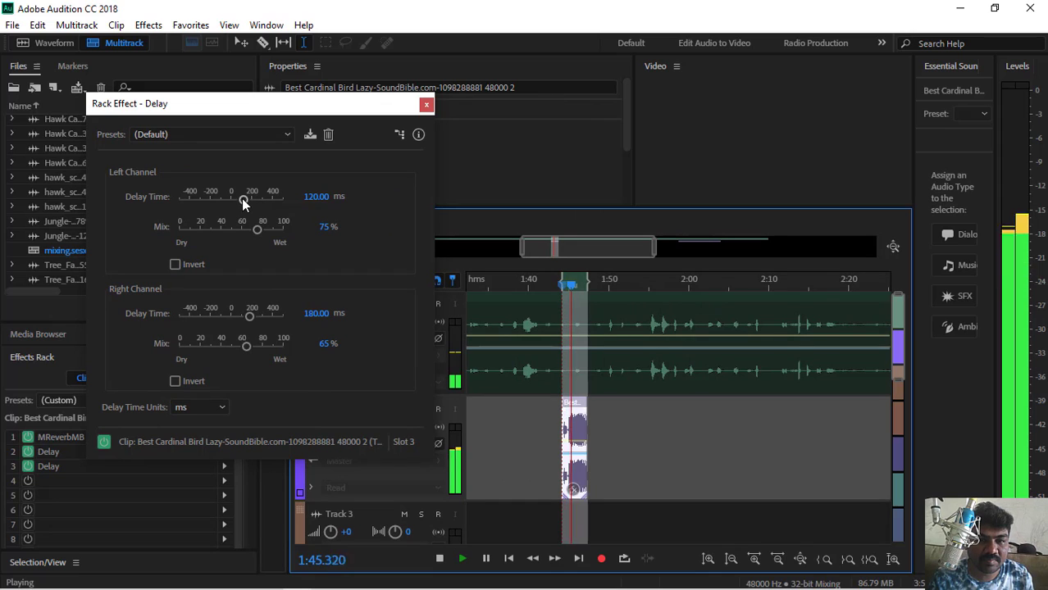
# - Set the Delay's left channel delay time to -203.53 ms and audition the bird clip with looped playback
pyautogui.moveTo(243, 204); pyautogui.dragTo(204, 203)
pyautogui.press('space')
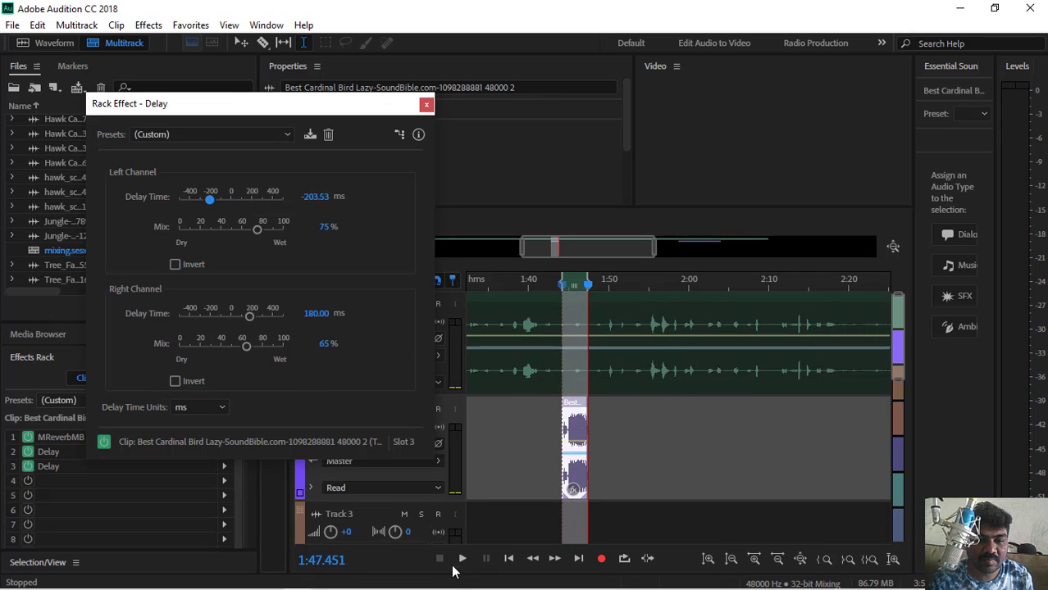
pyautogui.click(463, 560)
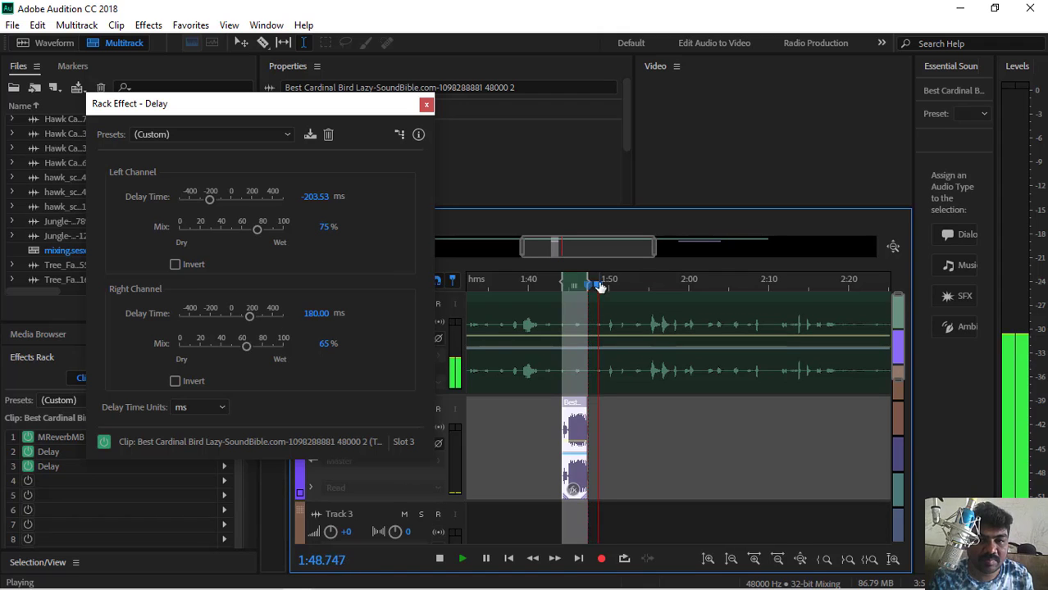
pyautogui.moveTo(602, 293); pyautogui.dragTo(566, 287)
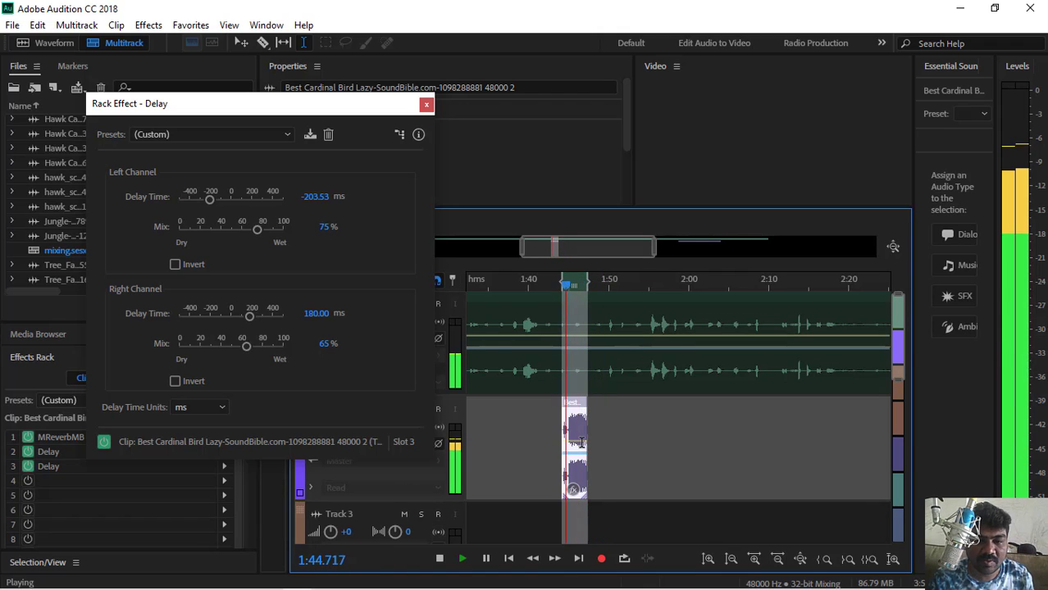
pyautogui.click(624, 559)
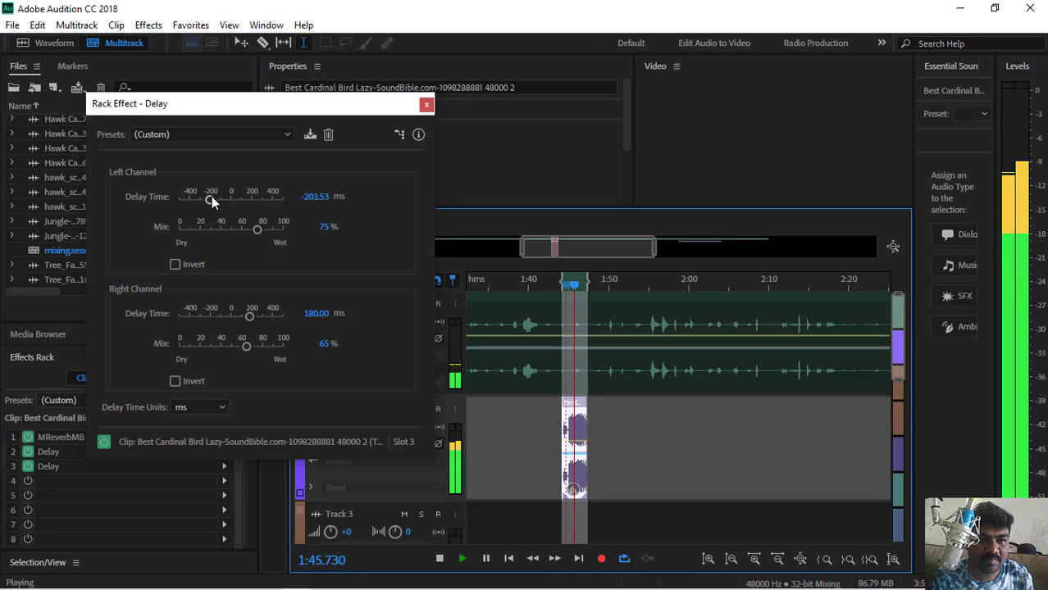
# - Set the left channel to 53.82 ms delay and 75.74% mix, the right delay to 25.59 ms, and close the Delay window
pyautogui.moveTo(210, 198); pyautogui.dragTo(258, 230)
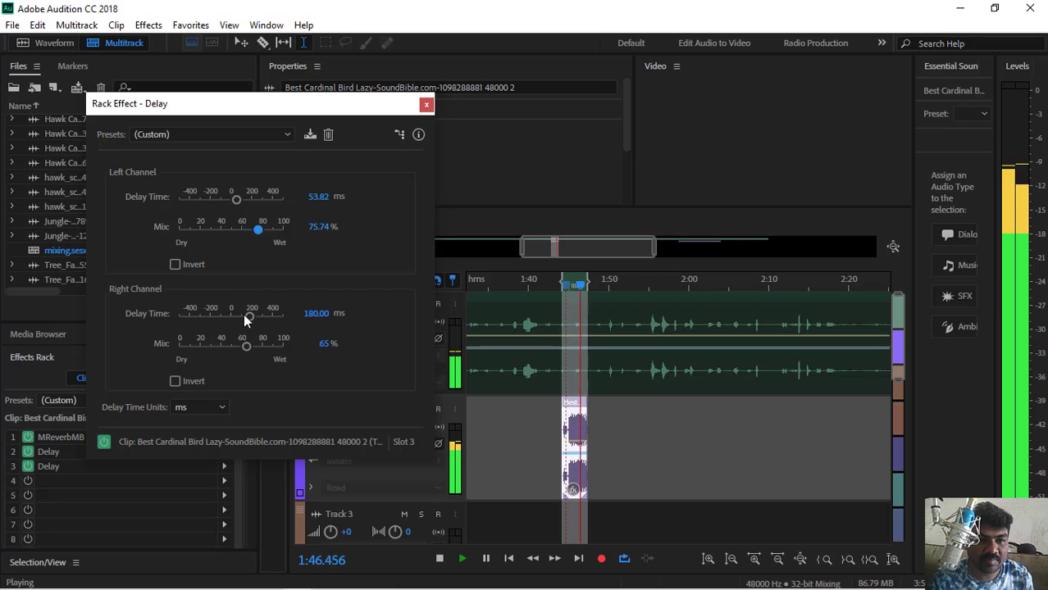
pyautogui.moveTo(252, 315); pyautogui.dragTo(237, 315)
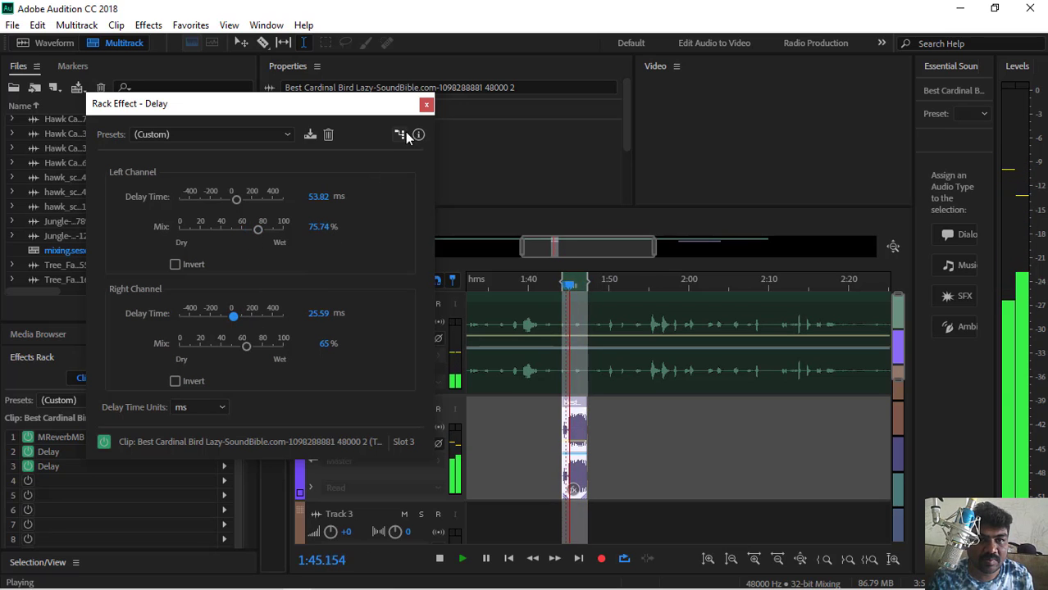
pyautogui.click(425, 107)
pyautogui.press('space')
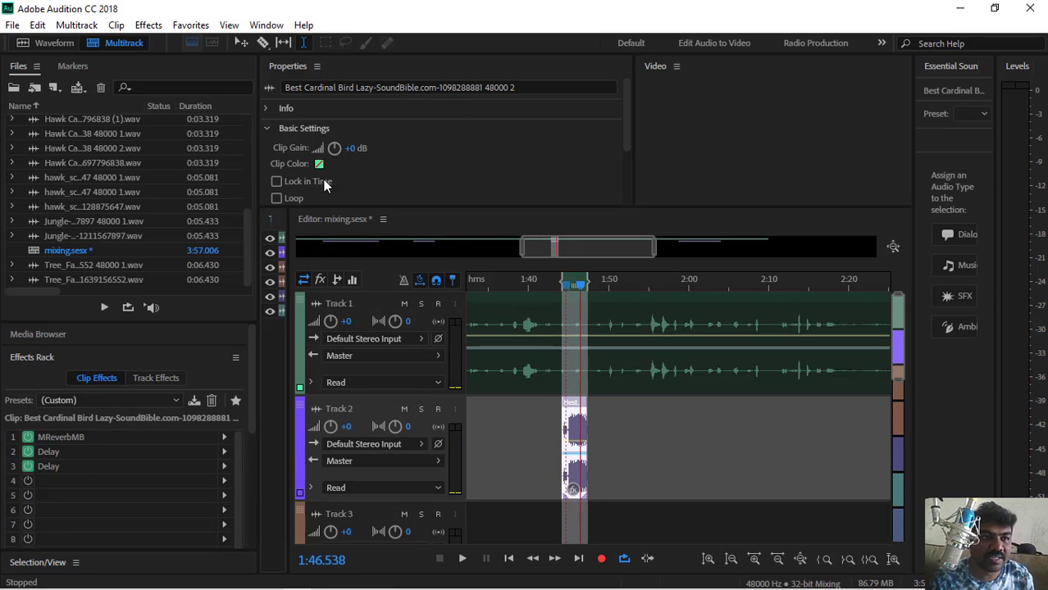
# - Delete both Delay effects from slots 2 and 3 of the bird clip's effects rack
pyautogui.click(149, 24)
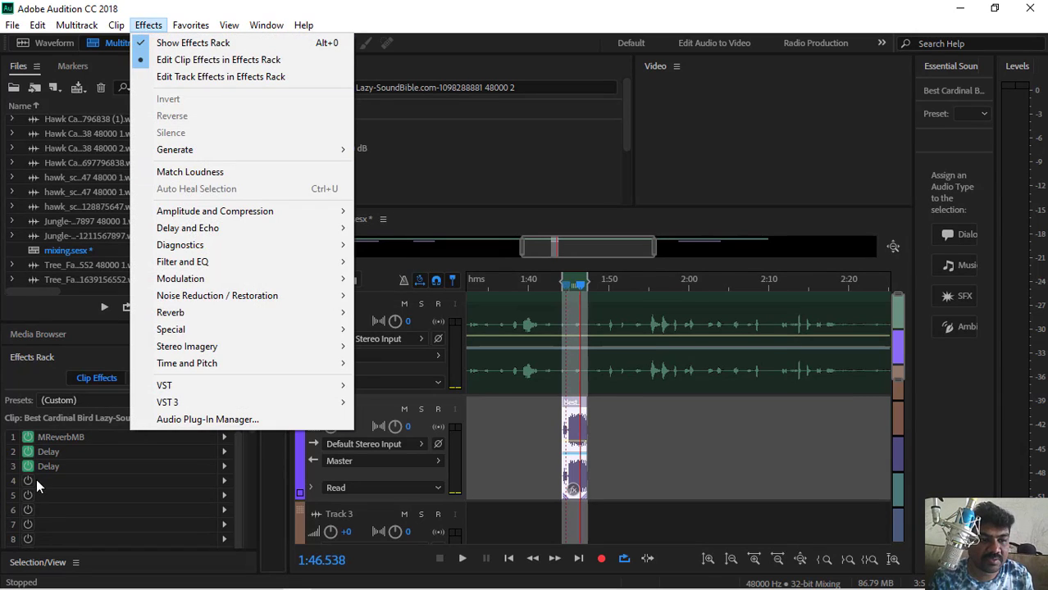
pyautogui.click(36, 479)
pyautogui.click(66, 466)
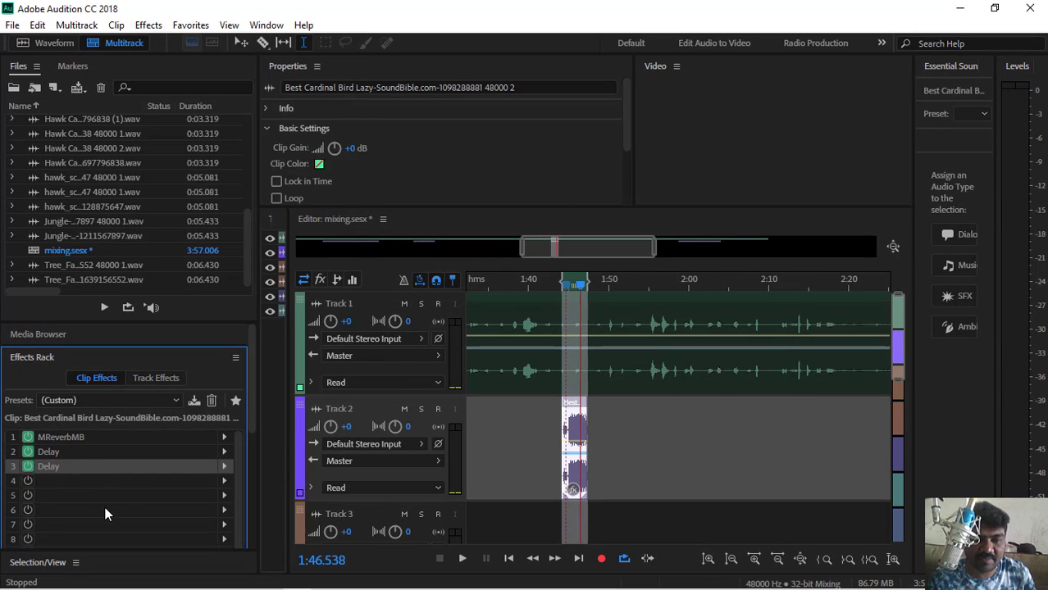
pyautogui.keyDown('shift'); pyautogui.click(84, 452); pyautogui.keyUp('shift')
pyautogui.press('Delete')
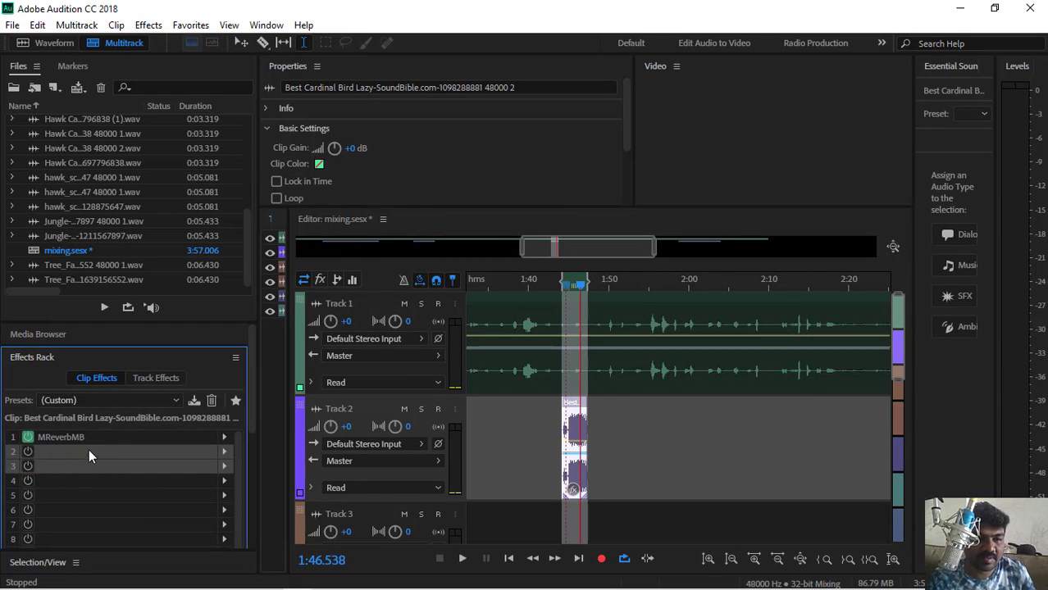
# - Add the Echo effect to slot 2 of the bird clip's effects rack
pyautogui.click(148, 24)
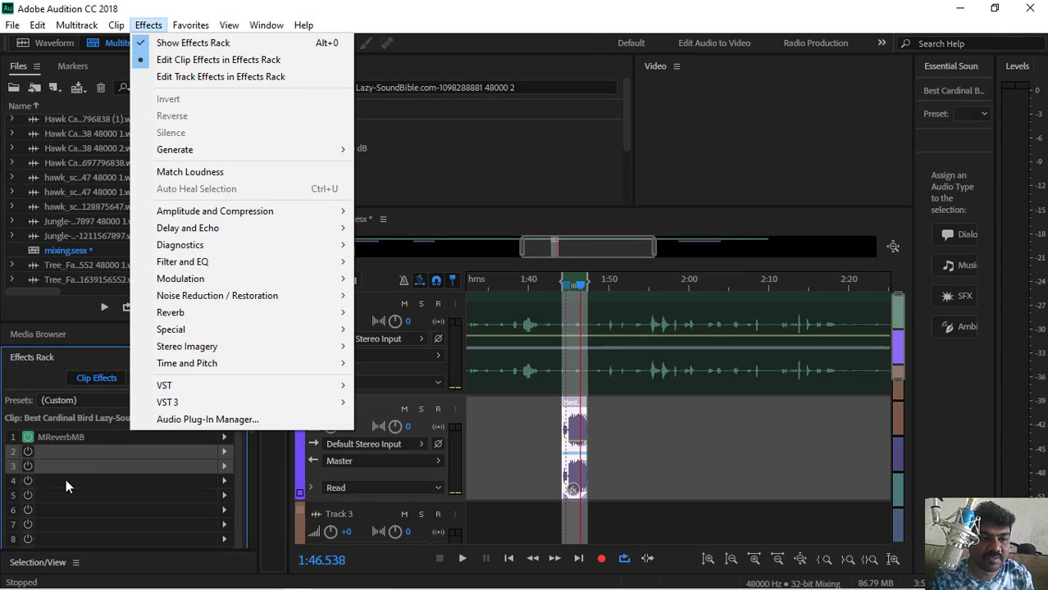
pyautogui.click(72, 456)
pyautogui.click(149, 25)
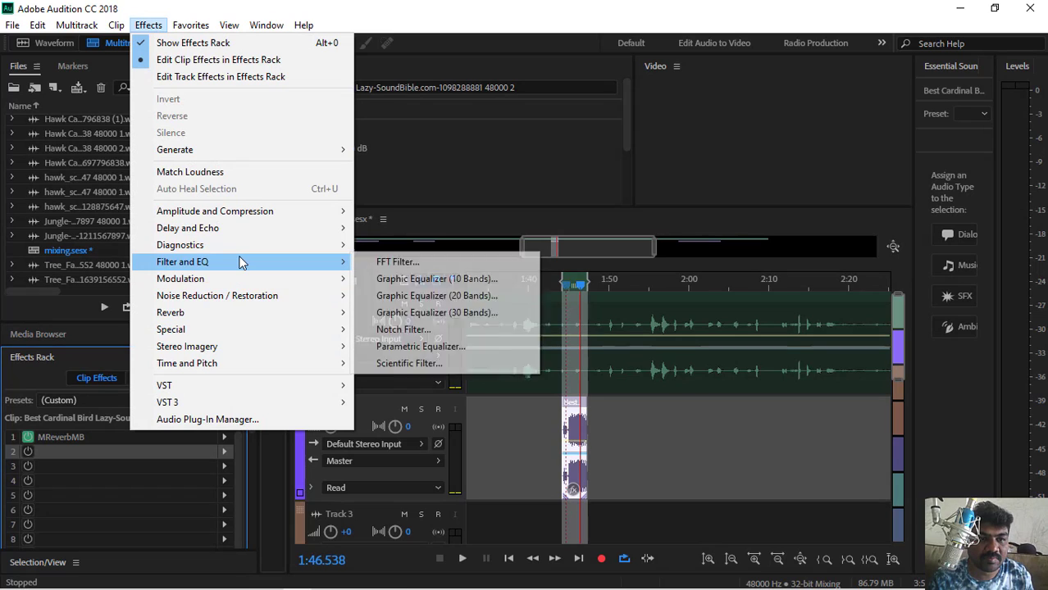
pyautogui.moveTo(257, 228)
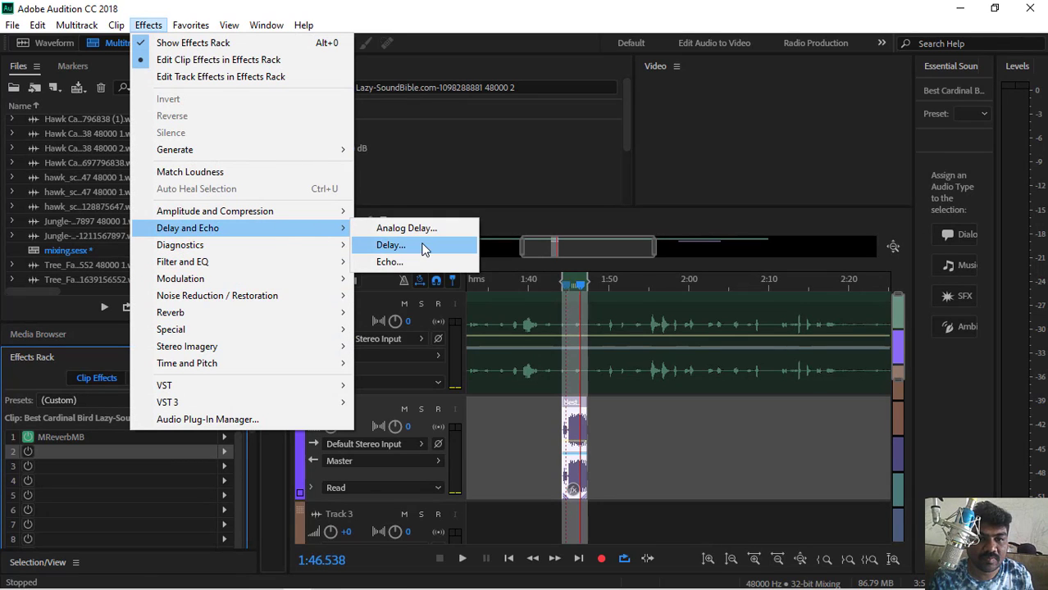
pyautogui.click(400, 262)
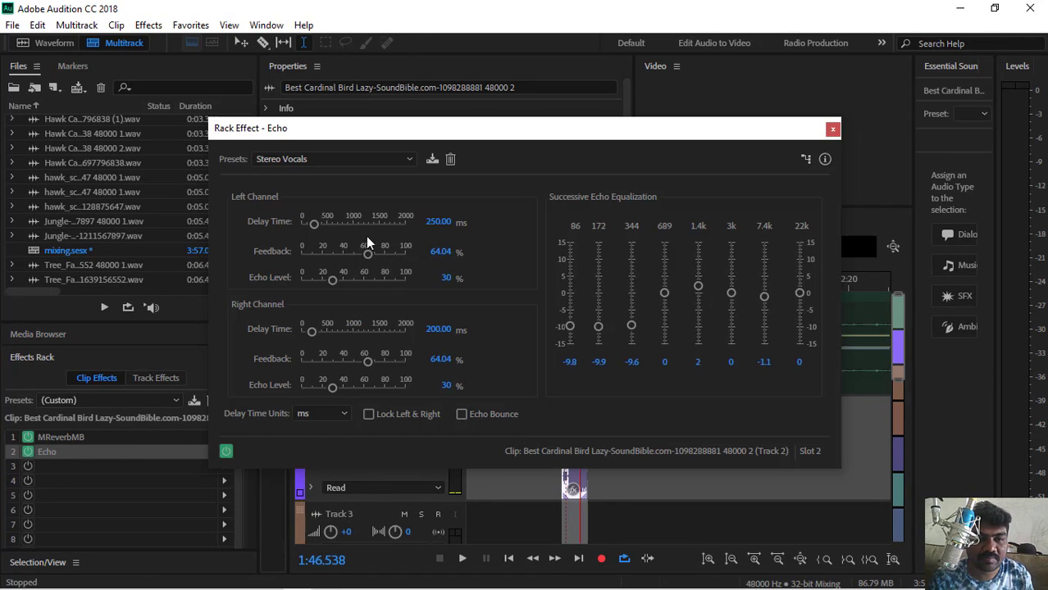
pyautogui.moveTo(363, 134); pyautogui.dragTo(169, 101)
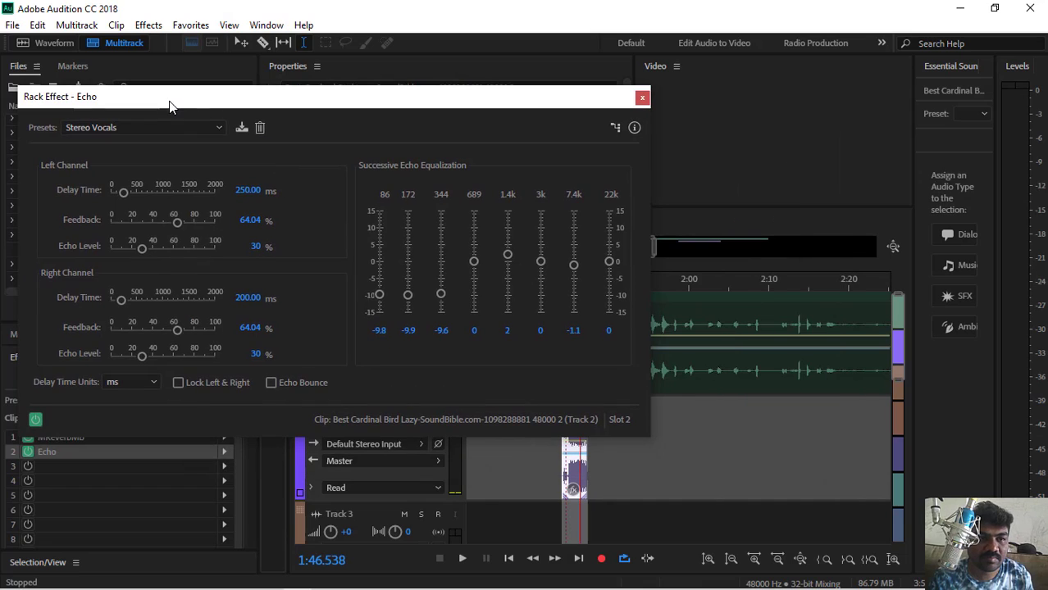
# - Apply the Hi-Pass Delay preset to the Echo effect and audition the bird clip
pyautogui.click(206, 130)
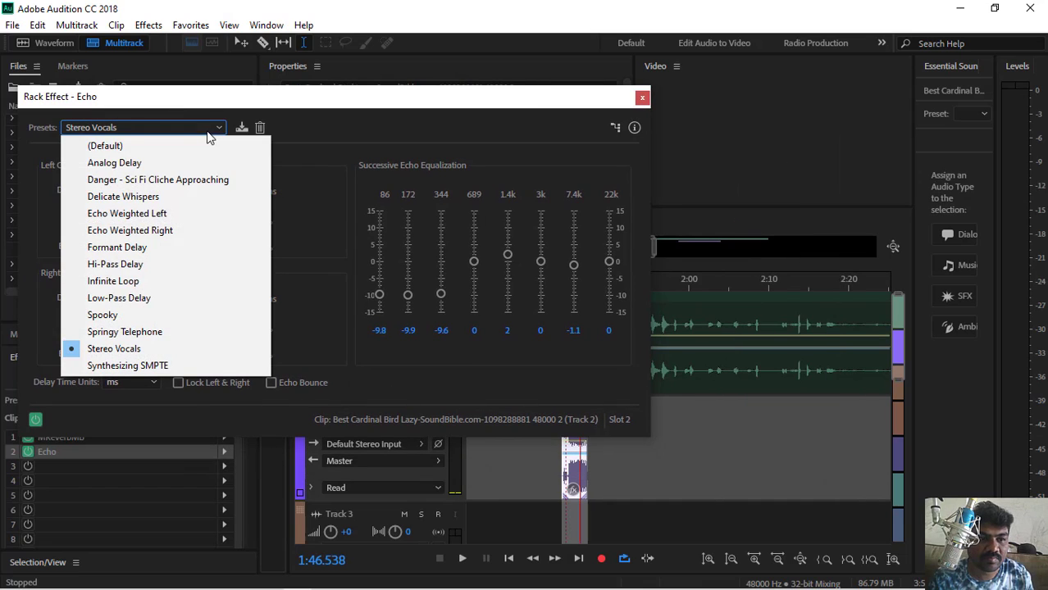
pyautogui.click(148, 269)
pyautogui.moveTo(296, 100); pyautogui.dragTo(180, 63)
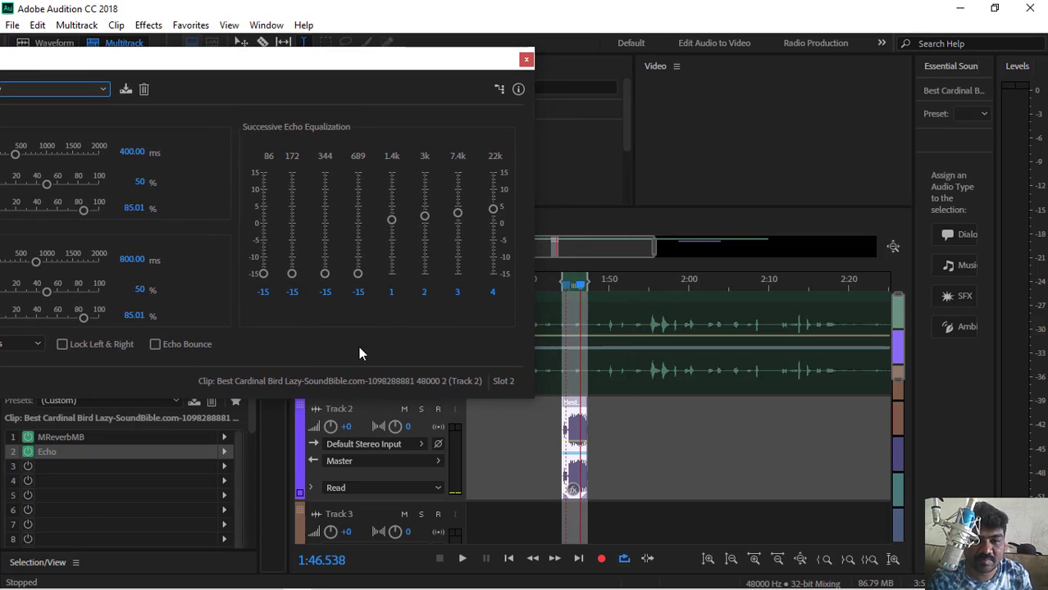
pyautogui.click(462, 560)
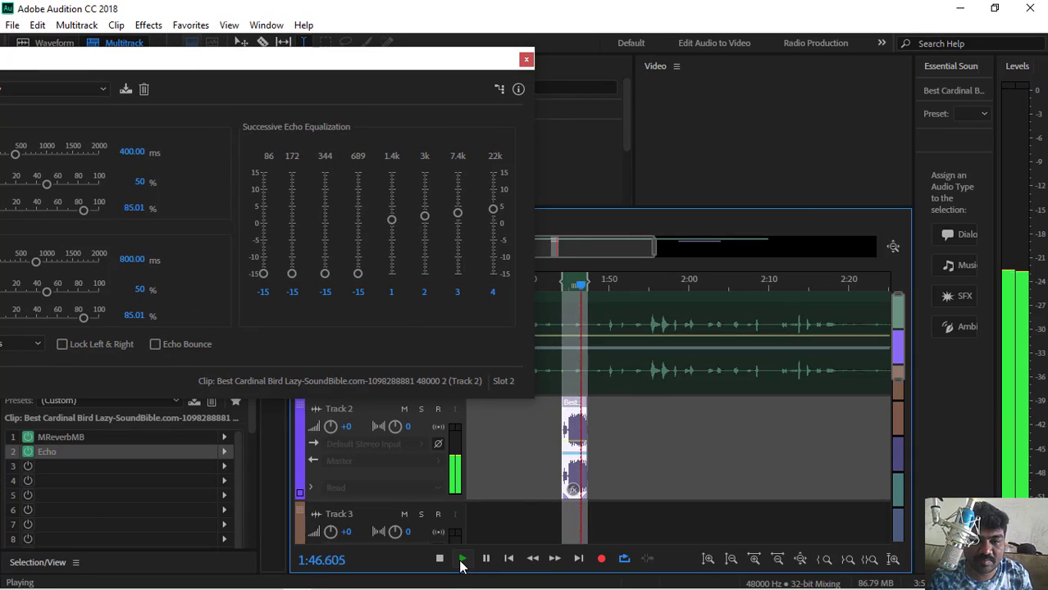
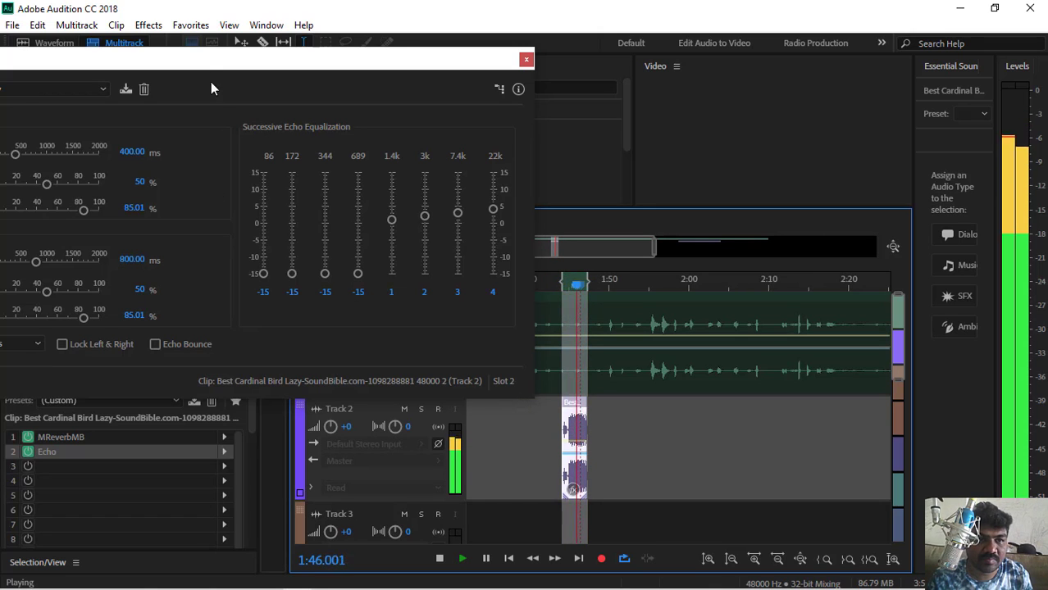
pyautogui.moveTo(211, 59); pyautogui.dragTo(425, 37)
pyautogui.press('space')
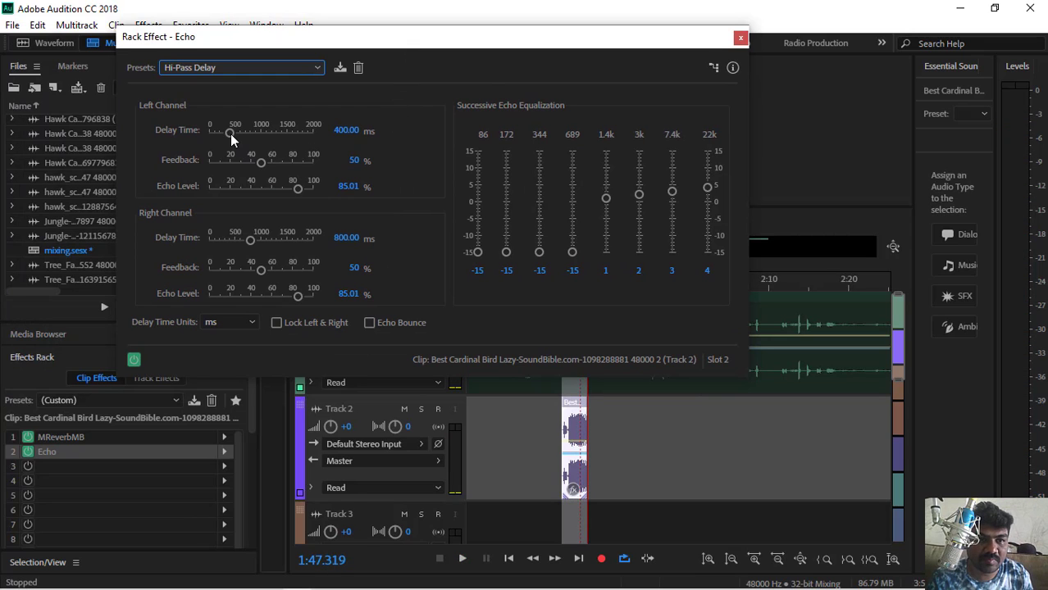
# - Set the echo's left channel to 1561.76 ms delay and 79.41% feedback, the right to 1579.41 ms and 89.71%, and audition the clip
pyautogui.moveTo(231, 135); pyautogui.dragTo(291, 137)
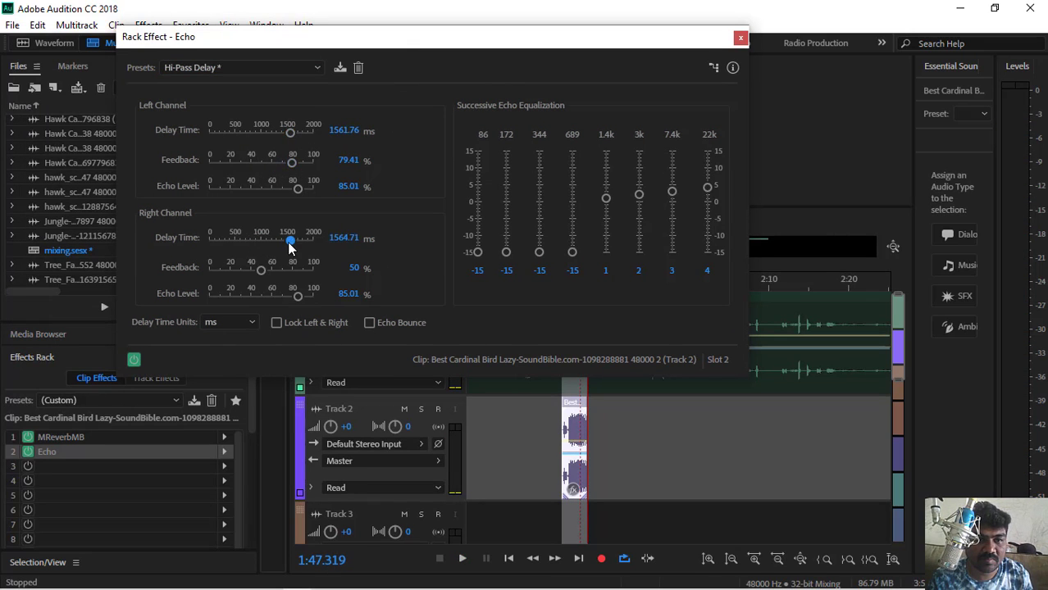
pyautogui.moveTo(261, 271); pyautogui.dragTo(303, 272)
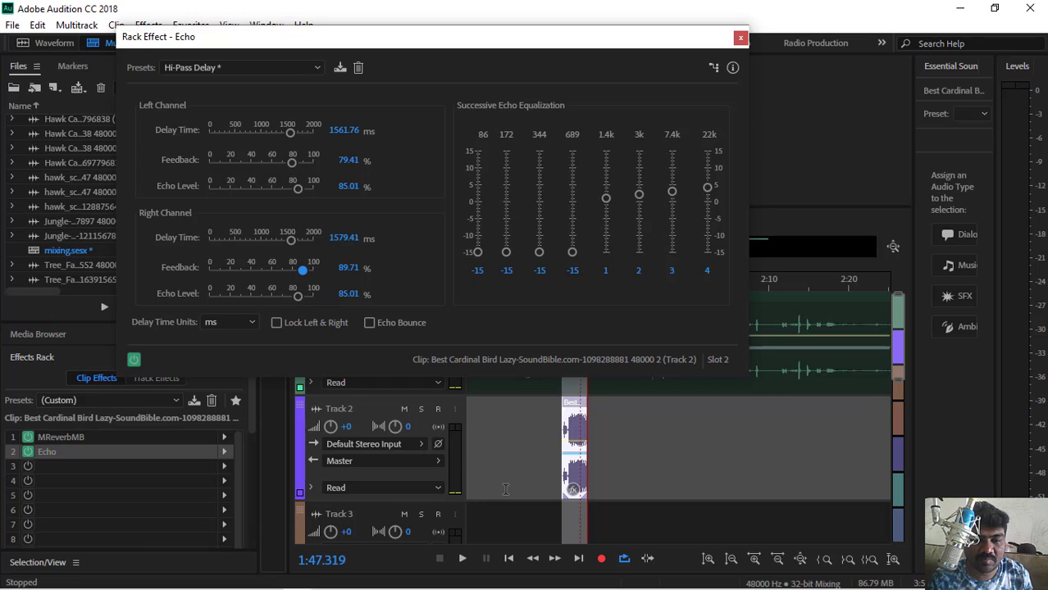
pyautogui.click(464, 560)
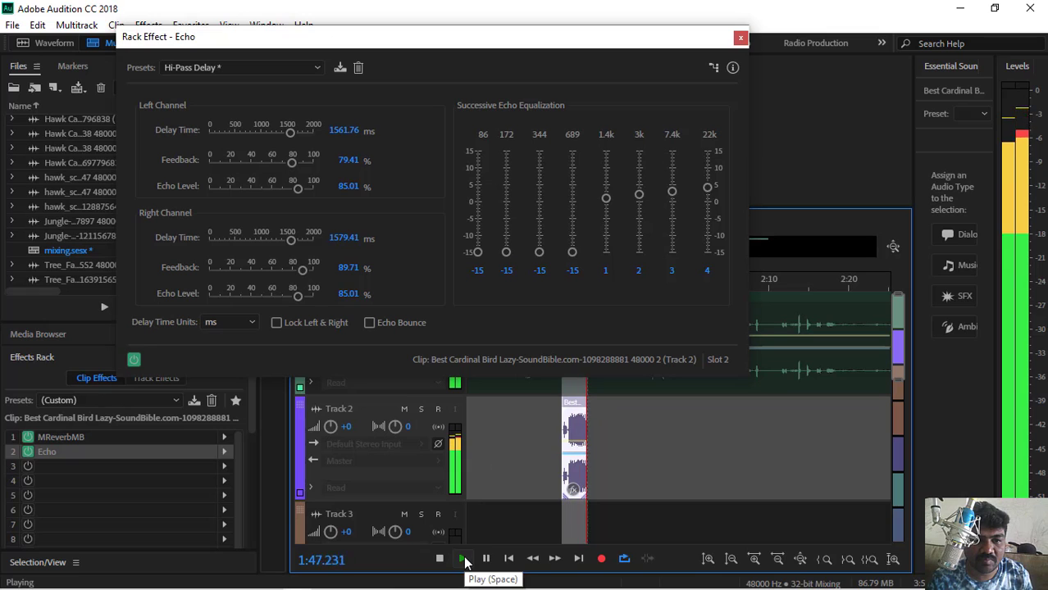
pyautogui.press('space')
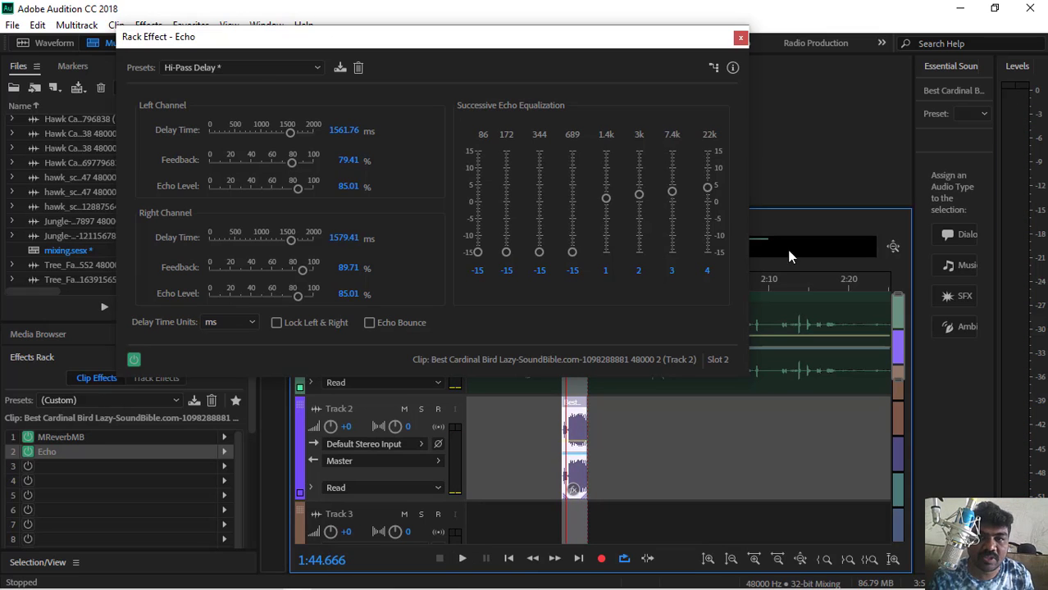
# - Close the rack's Echo settings and open the cardinal bird clip on Track 2 in the waveform editor
pyautogui.click(741, 39)
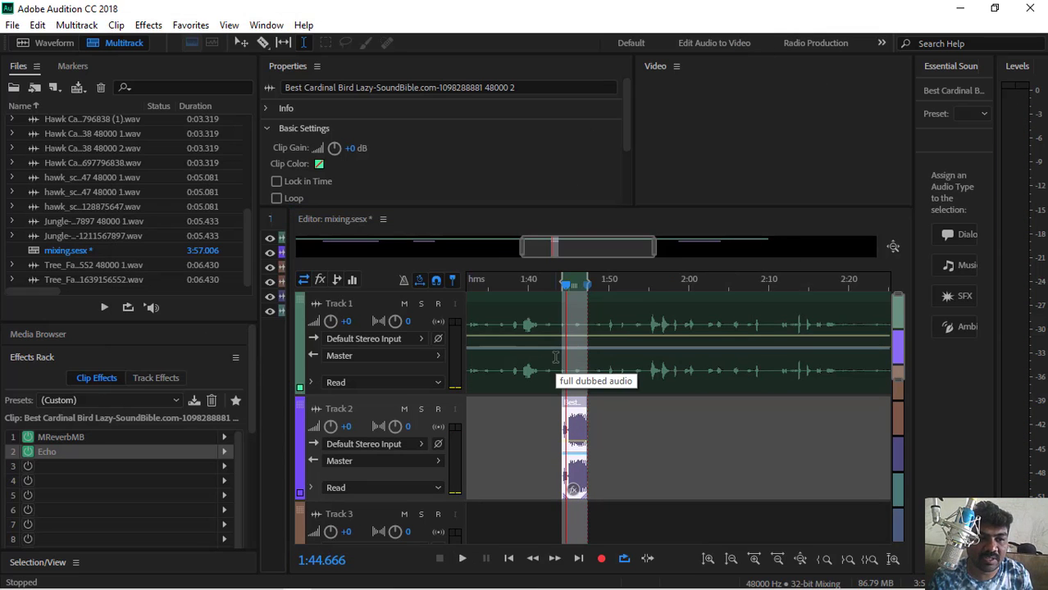
pyautogui.click(596, 463)
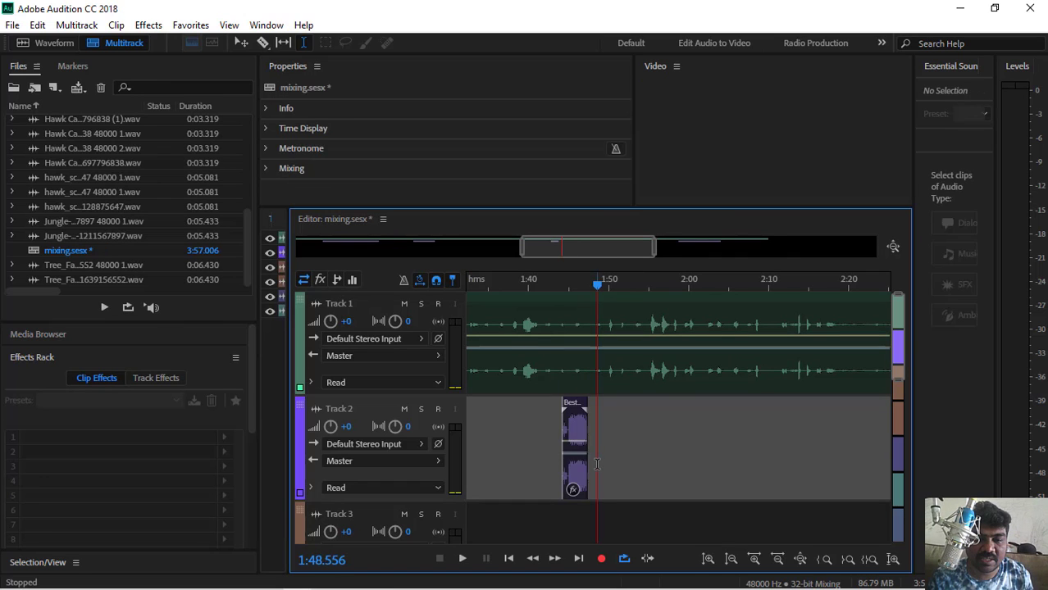
pyautogui.click(572, 455)
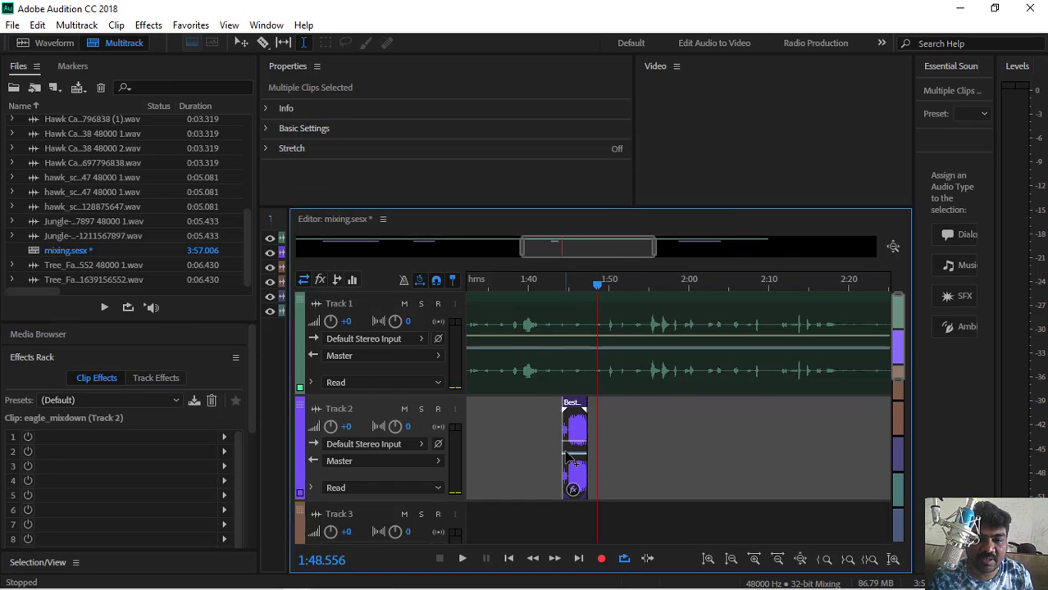
pyautogui.doubleClick(571, 410)
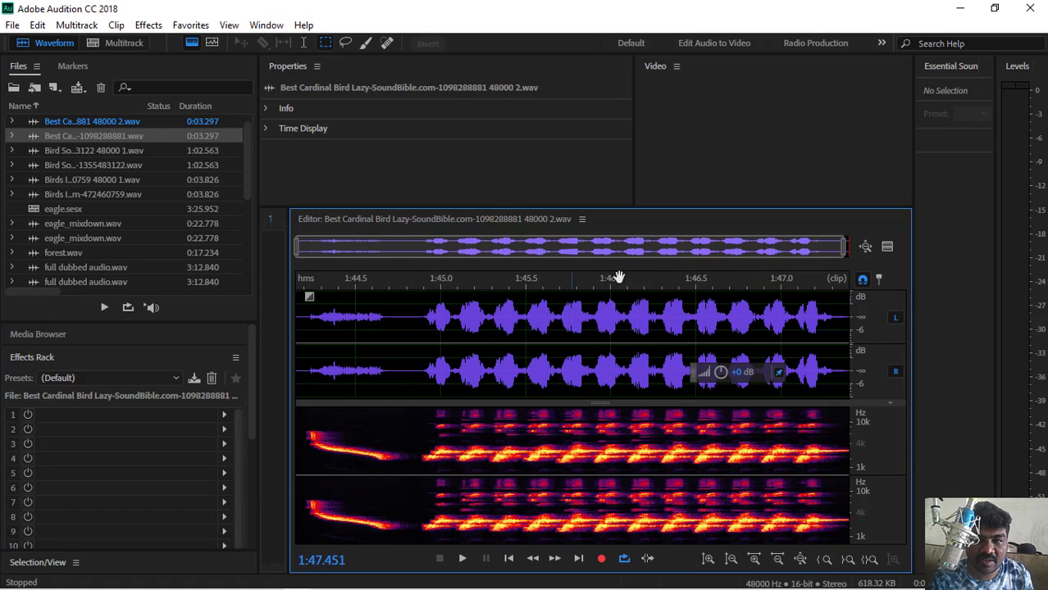
# - Fade out the bird waveform from about 1:45.7 to its end and add a short fade-in at its start
pyautogui.click(866, 246)
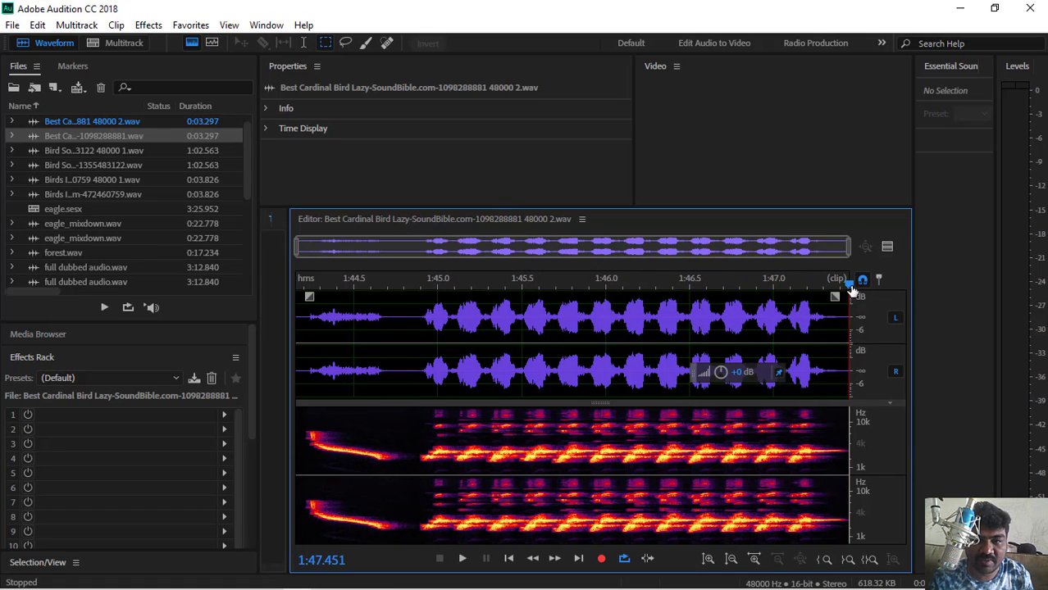
pyautogui.moveTo(838, 296); pyautogui.dragTo(549, 306)
pyautogui.moveTo(309, 296); pyautogui.dragTo(328, 296)
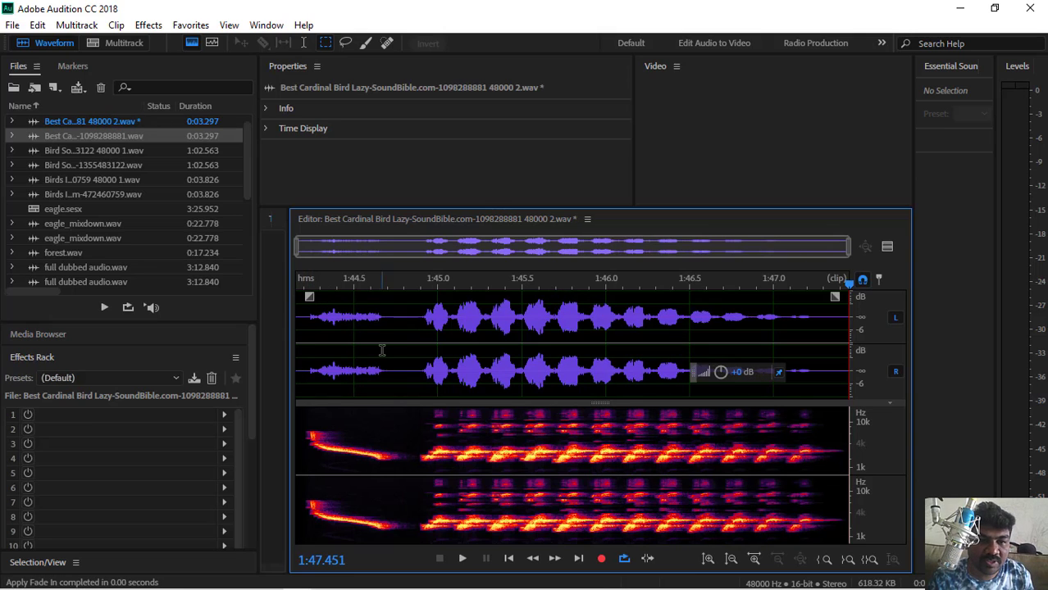
# - Select the opening chirp from the file's start to about 1:44.7 and preview the Echo effect with the Stereo Vocals preset
pyautogui.moveTo(389, 348); pyautogui.dragTo(275, 347)
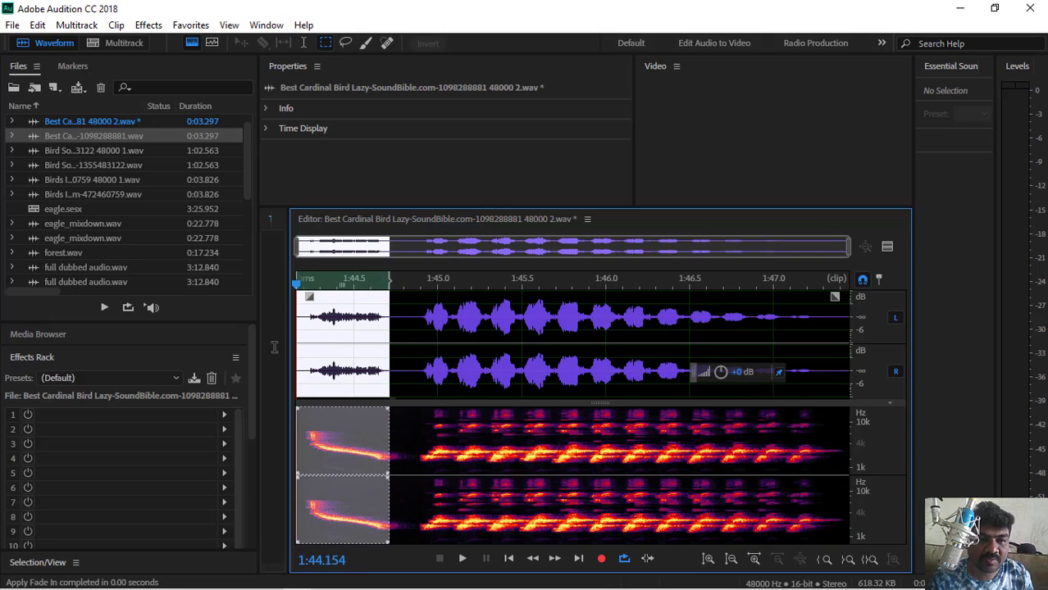
pyautogui.click(148, 24)
pyautogui.moveTo(205, 320)
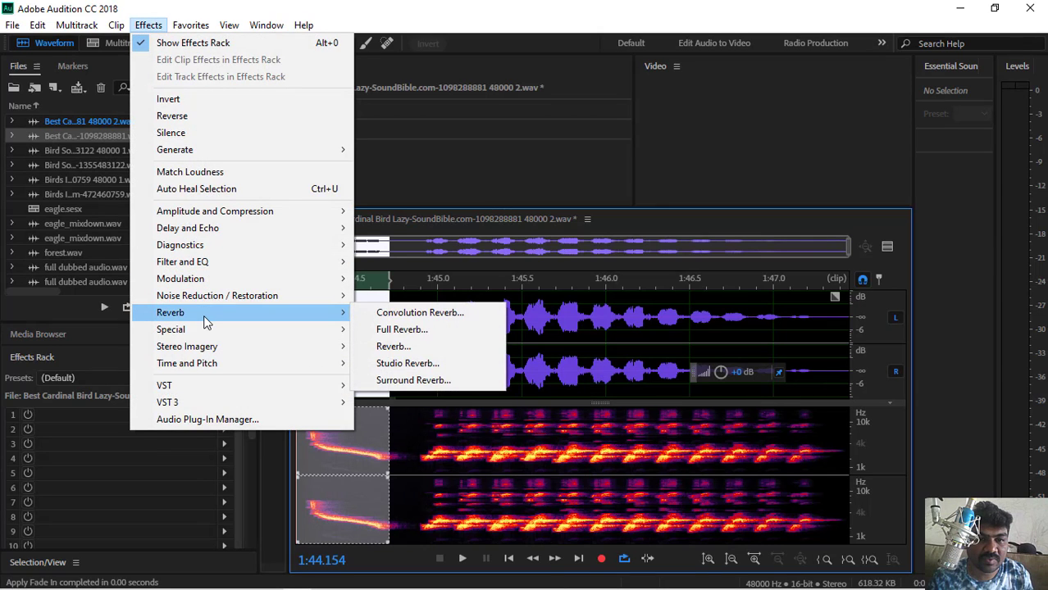
pyautogui.moveTo(236, 228)
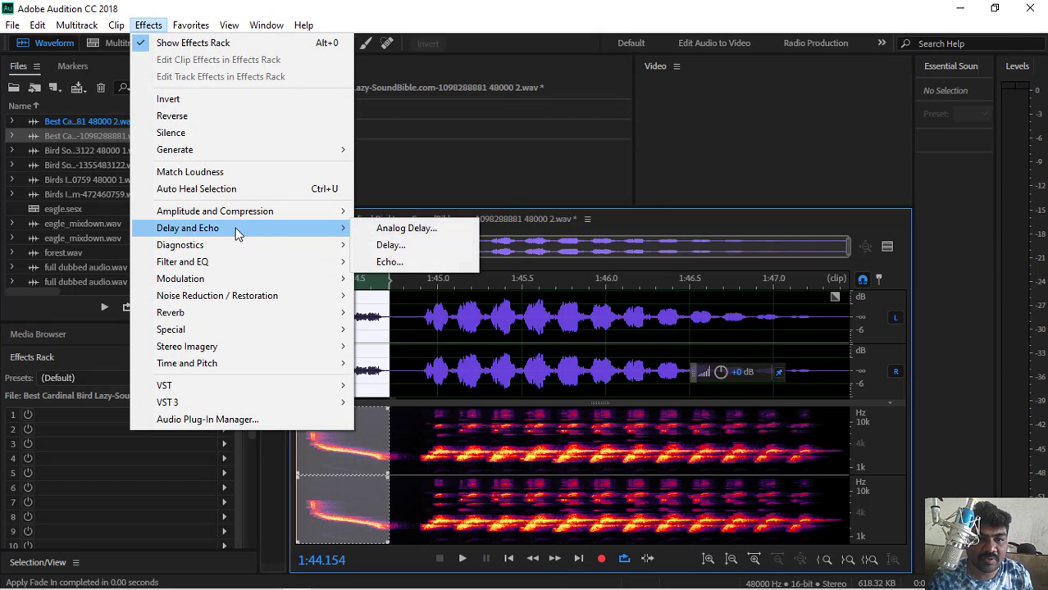
pyautogui.click(423, 267)
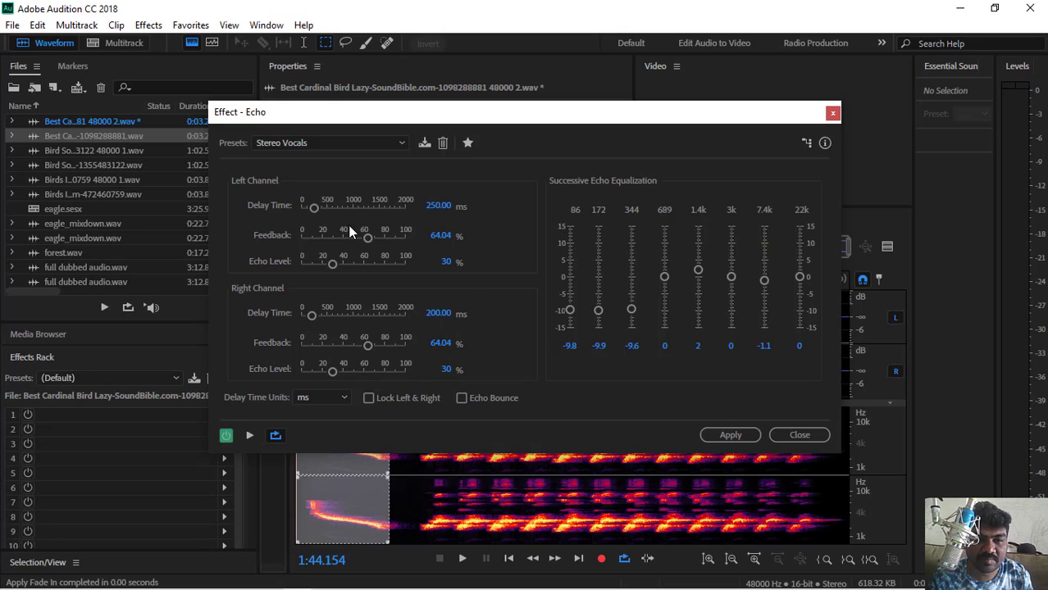
pyautogui.click(250, 436)
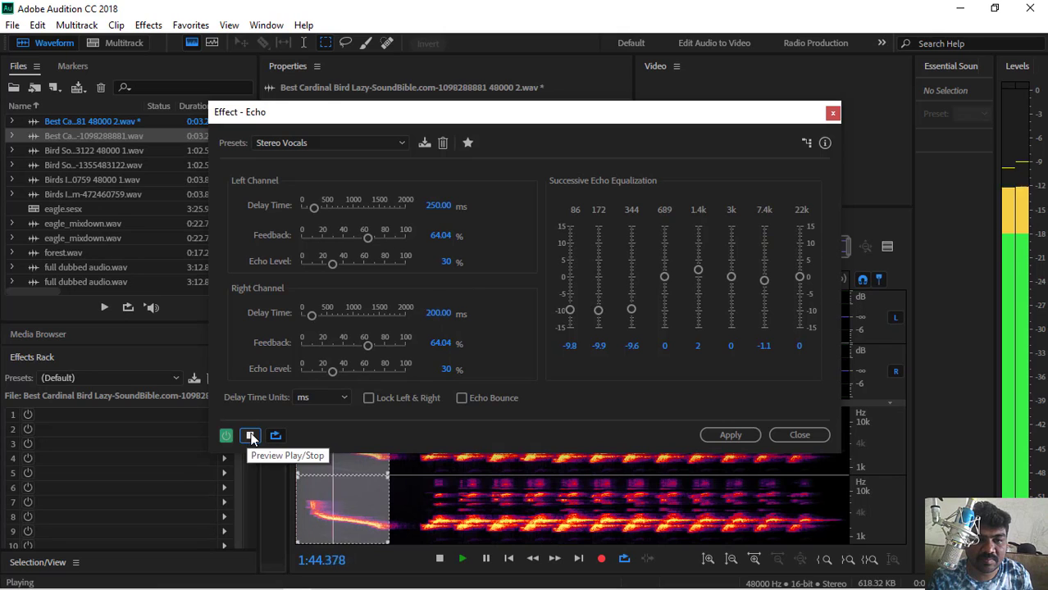
# - Apply Echo with left delay 1544.12 ms, feedback 72.13%, level 53.53%, and right delay 1435.29 ms, level 54.26%
pyautogui.moveTo(311, 208); pyautogui.dragTo(357, 269)
pyautogui.moveTo(312, 316); pyautogui.dragTo(377, 315)
pyautogui.moveTo(332, 372); pyautogui.dragTo(357, 372)
pyautogui.click(251, 437)
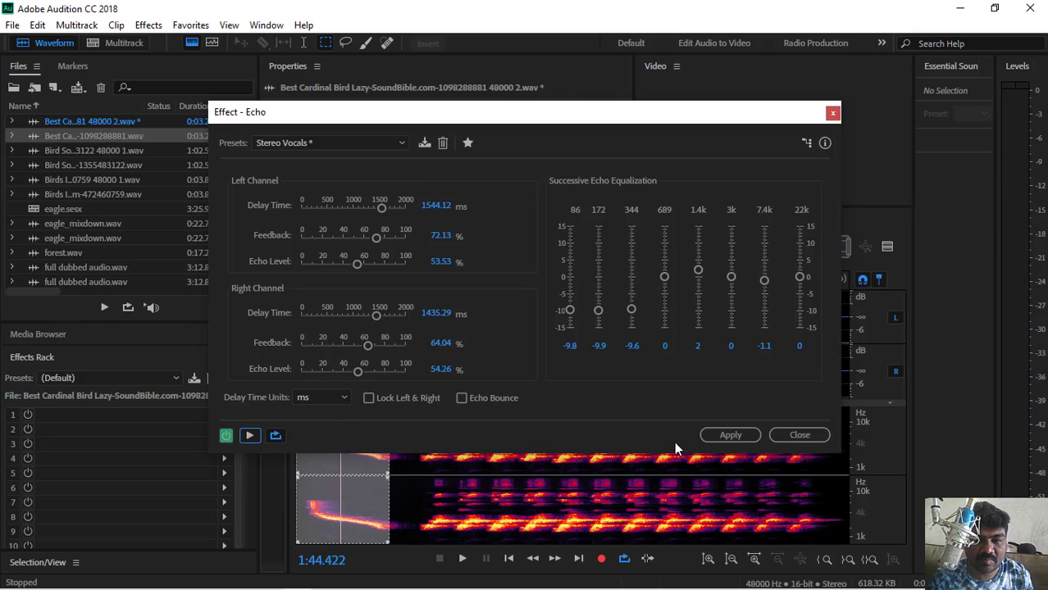
pyautogui.click(724, 435)
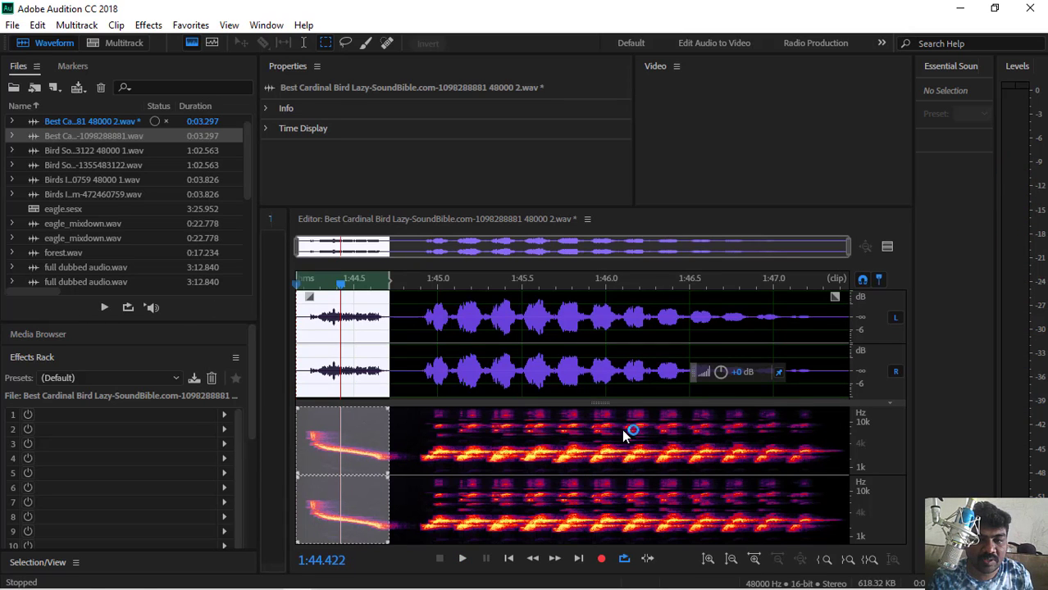
# - Play the bird waveform from about 1:44.241 to audition the applied echo
pyautogui.click(310, 341)
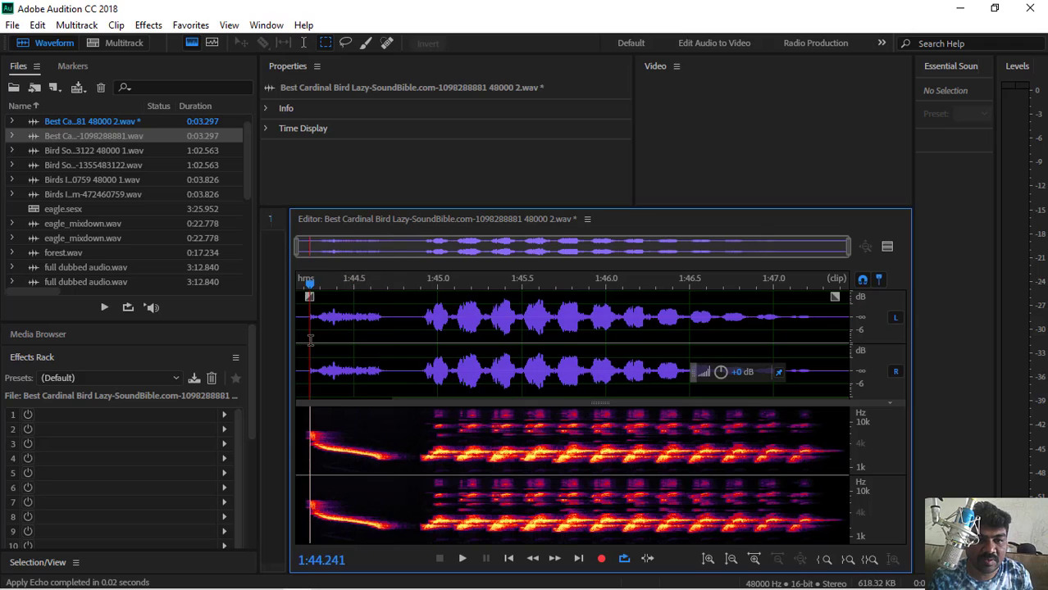
pyautogui.press('space')
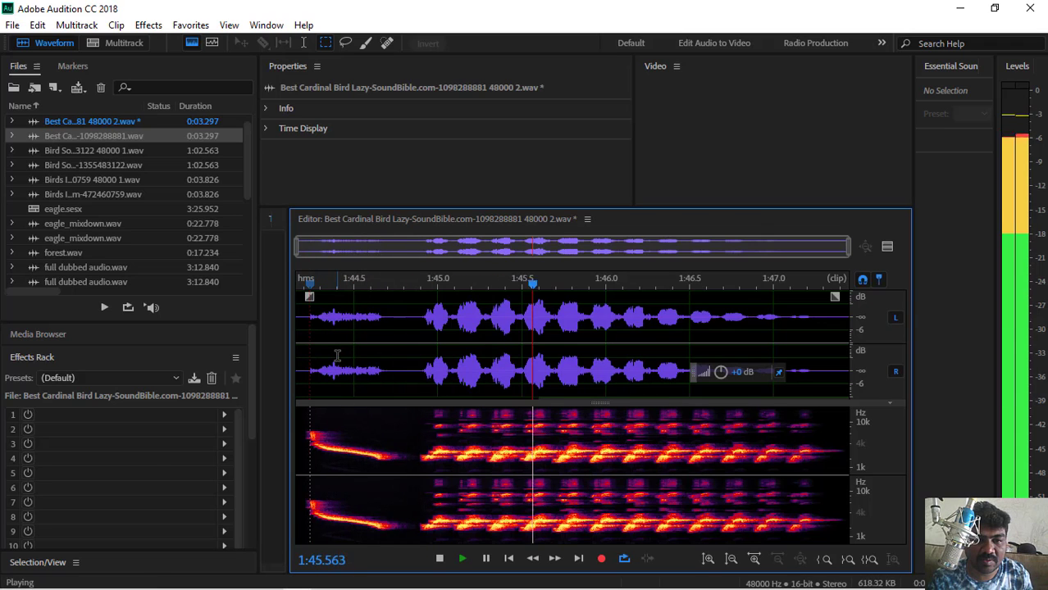
pyautogui.press('space')
# - Raise the opening chirp's volume by 7.2 dB and audition it
pyautogui.moveTo(302, 352); pyautogui.dragTo(402, 353)
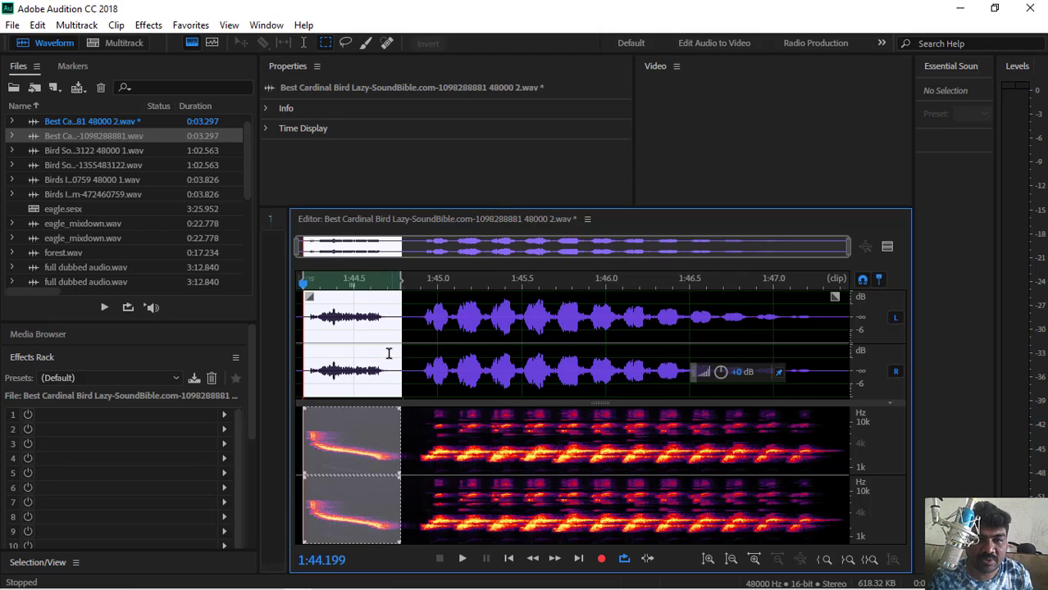
pyautogui.moveTo(720, 372)
pyautogui.mouseDown()
pyautogui.moveTo(739, 355)
pyautogui.moveTo(732, 365)
pyautogui.mouseUp()
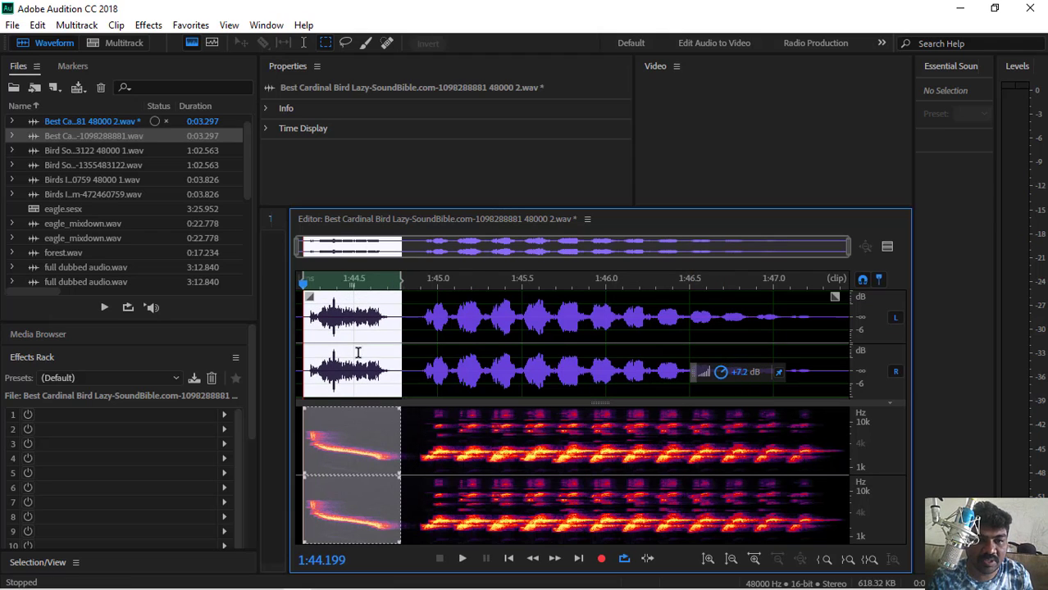
pyautogui.click(310, 346)
pyautogui.press('space')
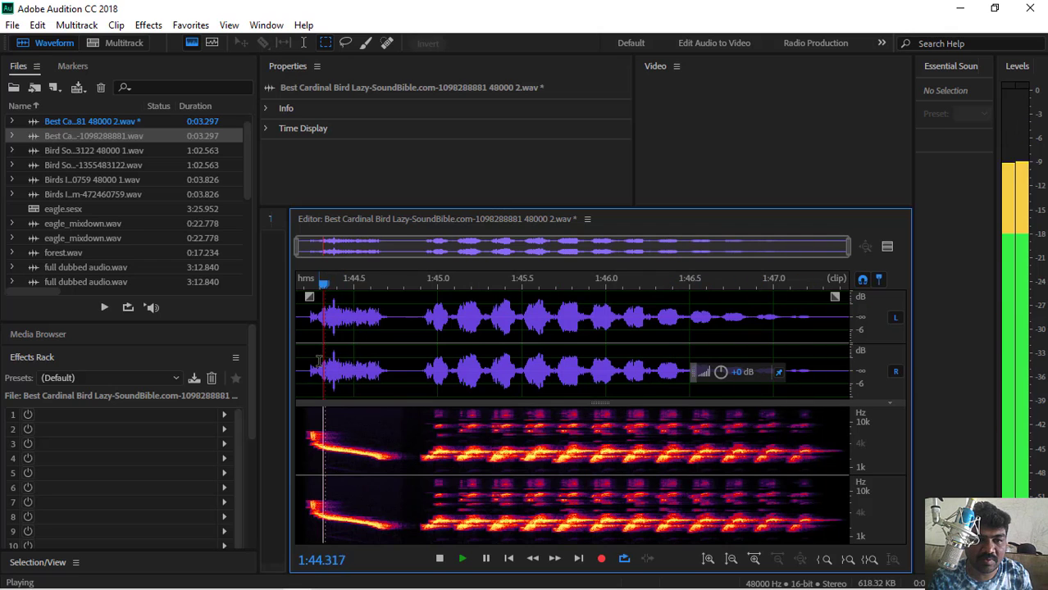
pyautogui.press('space')
# - Select the opening chirp again and start previewing the Analog Delay effect on it
pyautogui.moveTo(392, 349); pyautogui.dragTo(290, 350)
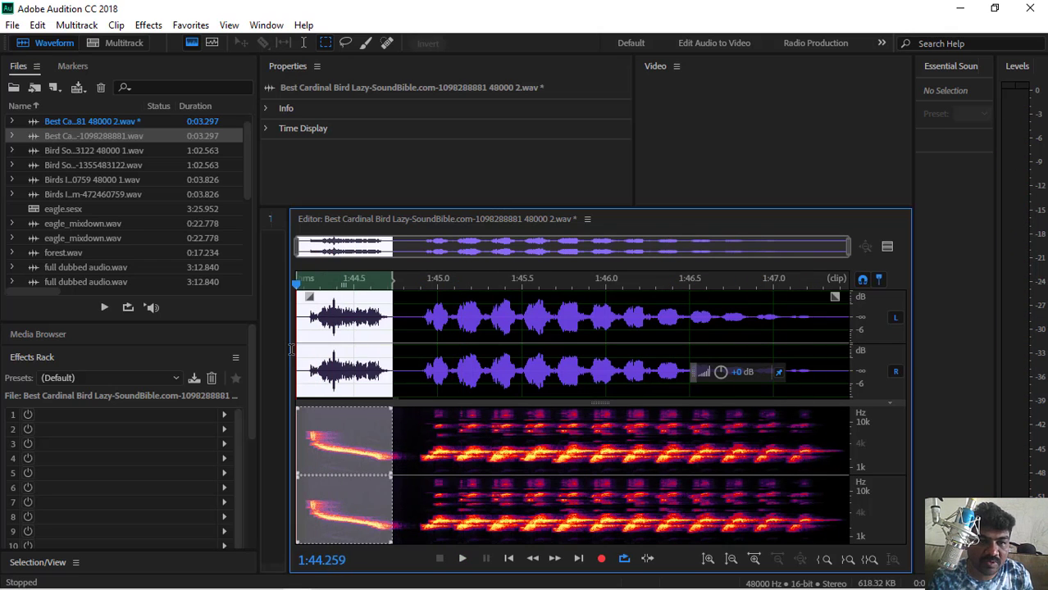
pyautogui.click(148, 24)
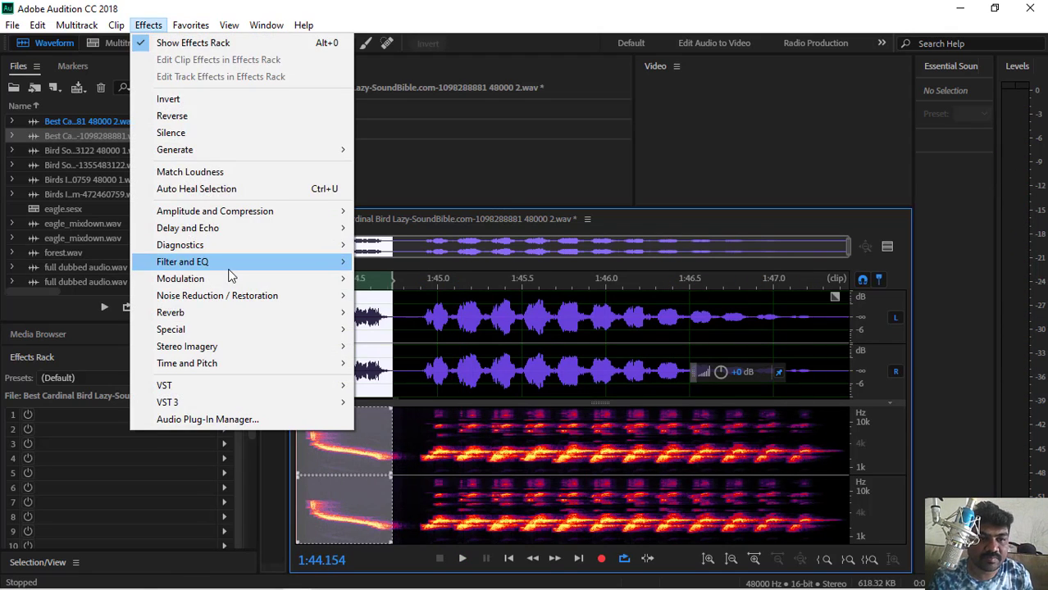
pyautogui.moveTo(224, 247)
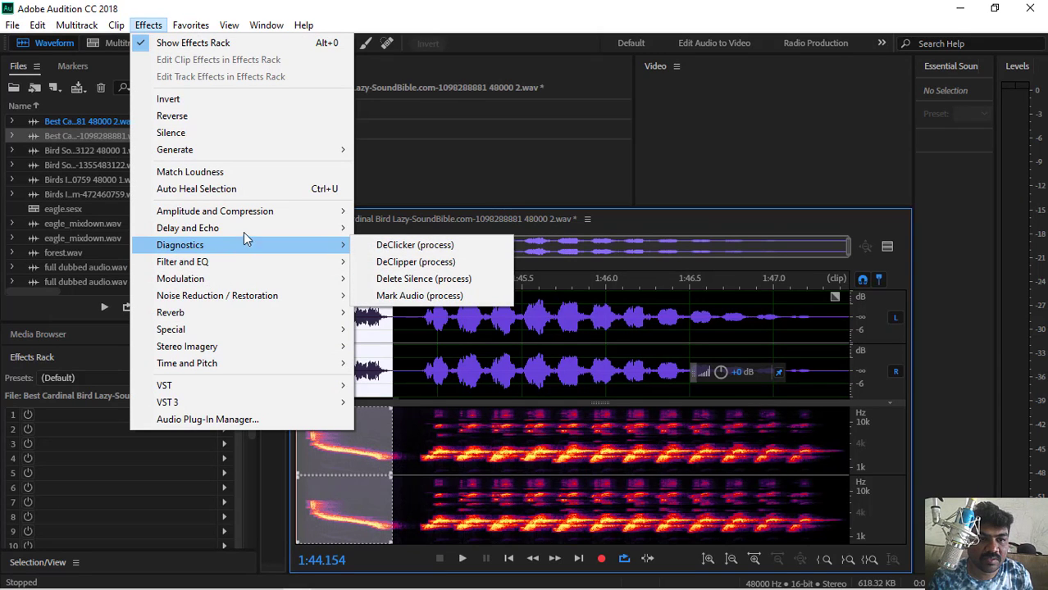
pyautogui.moveTo(246, 227)
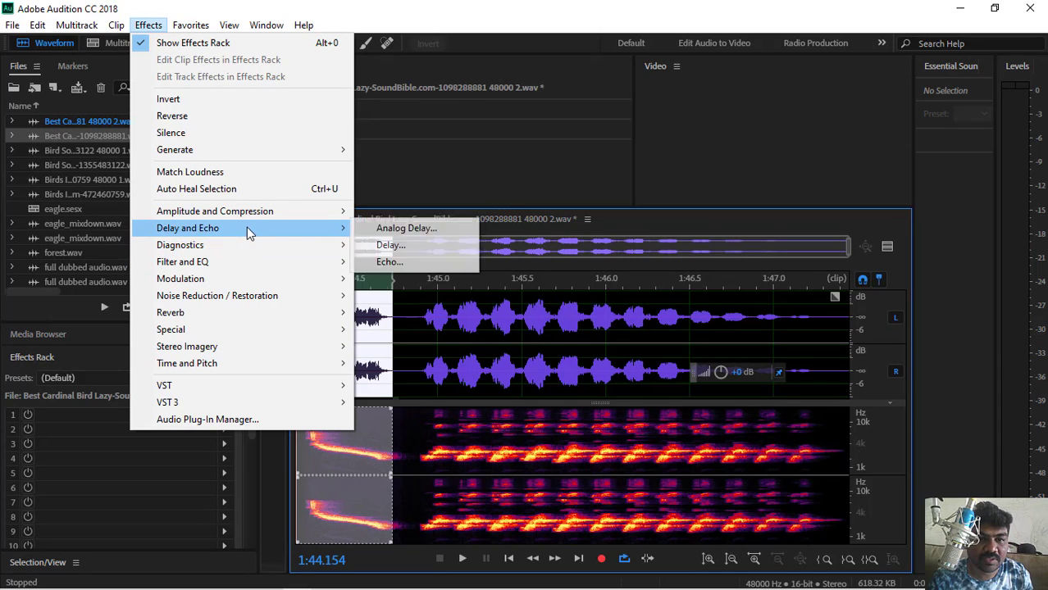
pyautogui.click(424, 231)
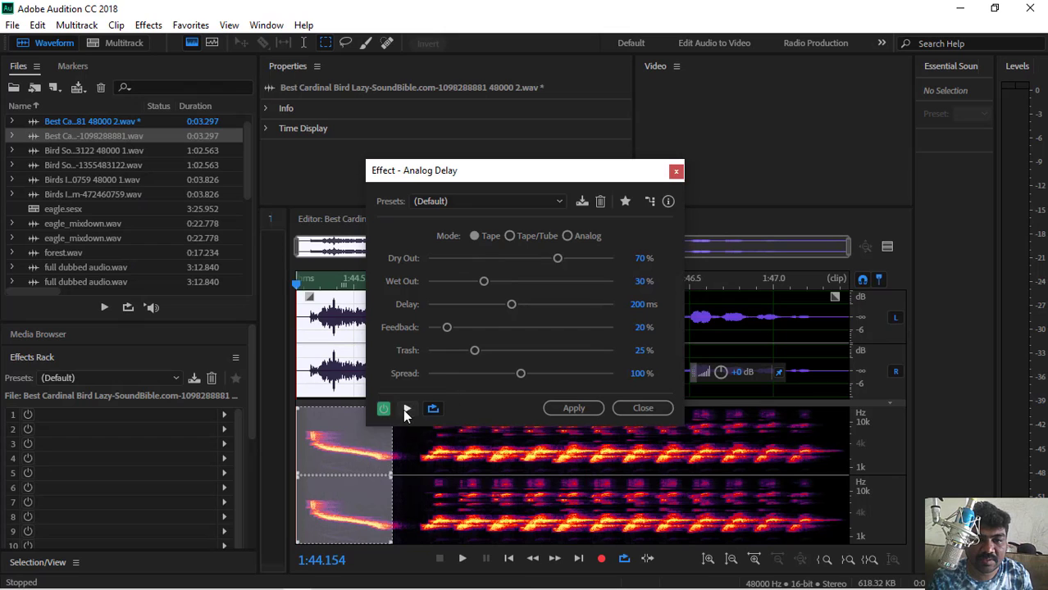
pyautogui.click(404, 412)
# - Apply Analog Delay with Dry Out 86%, Wet Out 68%, Delay 413 ms, Feedback 57%, Trash 40% and Spread 117%
pyautogui.moveTo(558, 258); pyautogui.dragTo(586, 261)
pyautogui.moveTo(484, 281); pyautogui.dragTo(531, 304)
pyautogui.moveTo(448, 327); pyautogui.dragTo(537, 373)
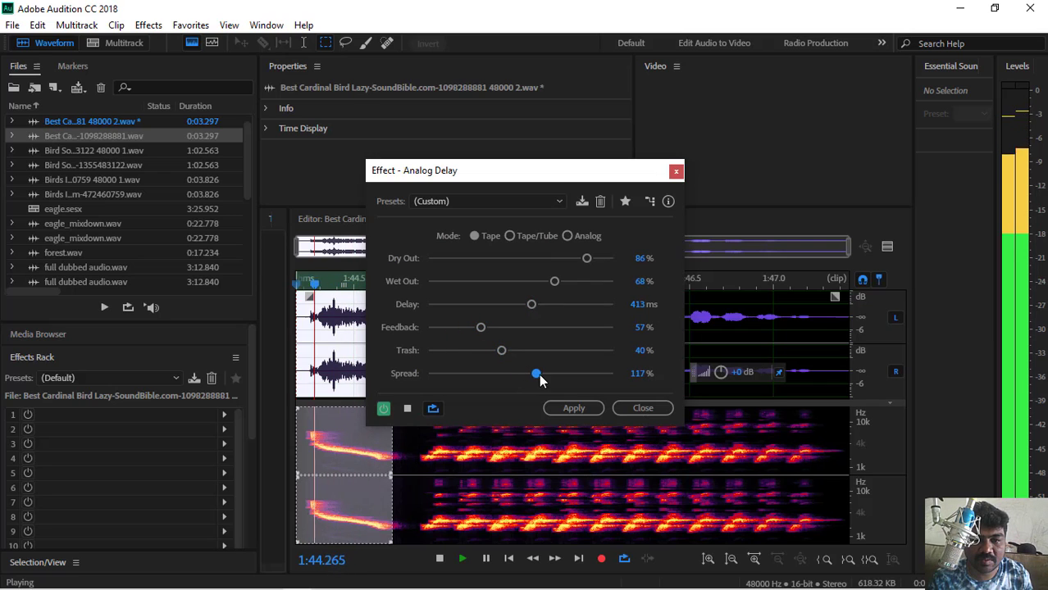
pyautogui.click(556, 405)
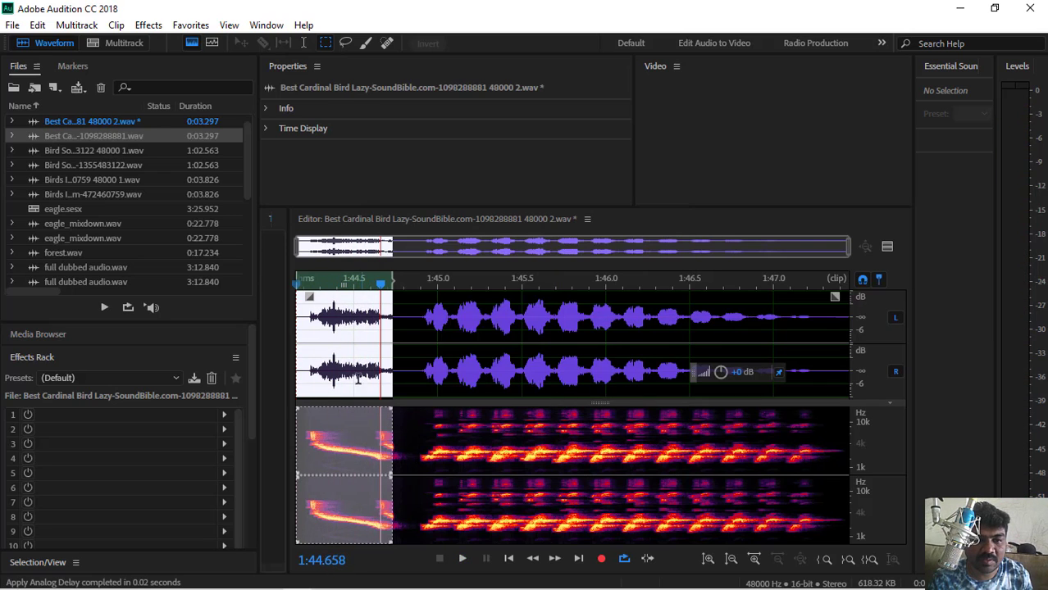
# - Play the bird waveform from the start of the opening chirp to audition the analog delay
pyautogui.click(308, 343)
pyautogui.press('space')
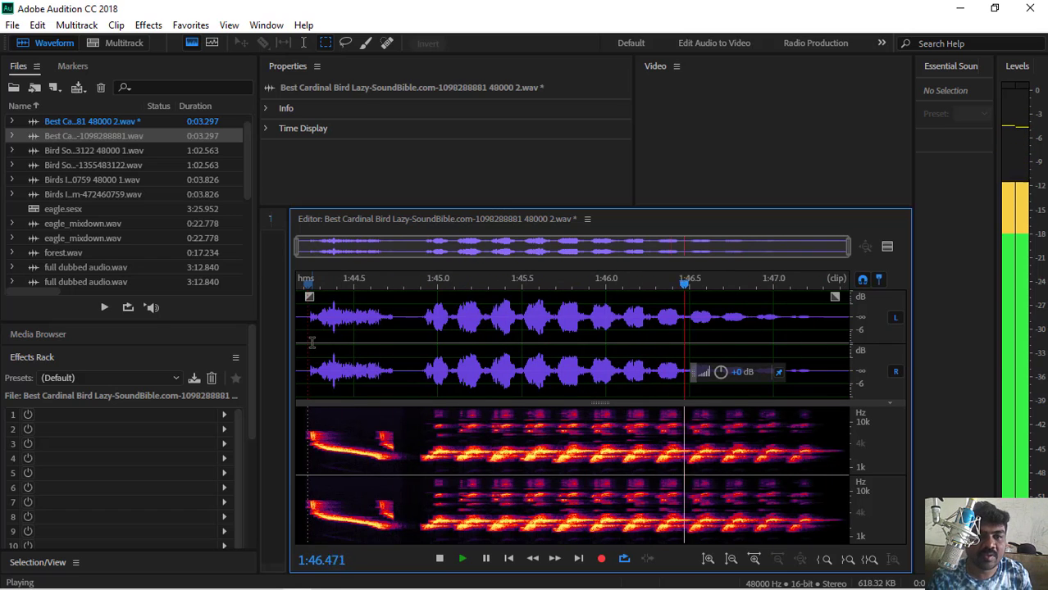
pyautogui.press('space')
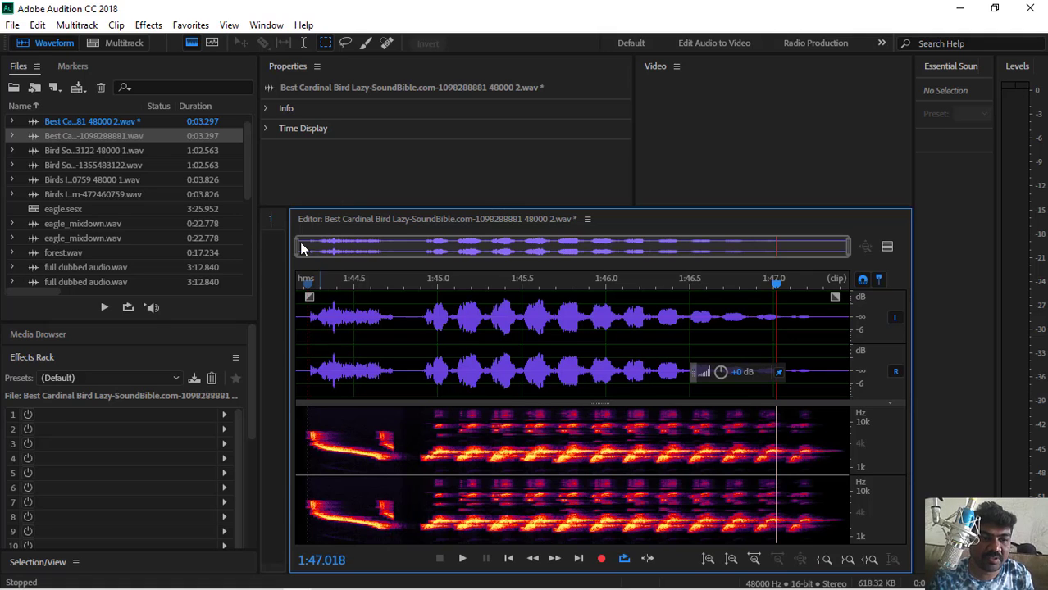
# - Return to the multitrack session and audition the mix from just before the bird clip
pyautogui.click(127, 43)
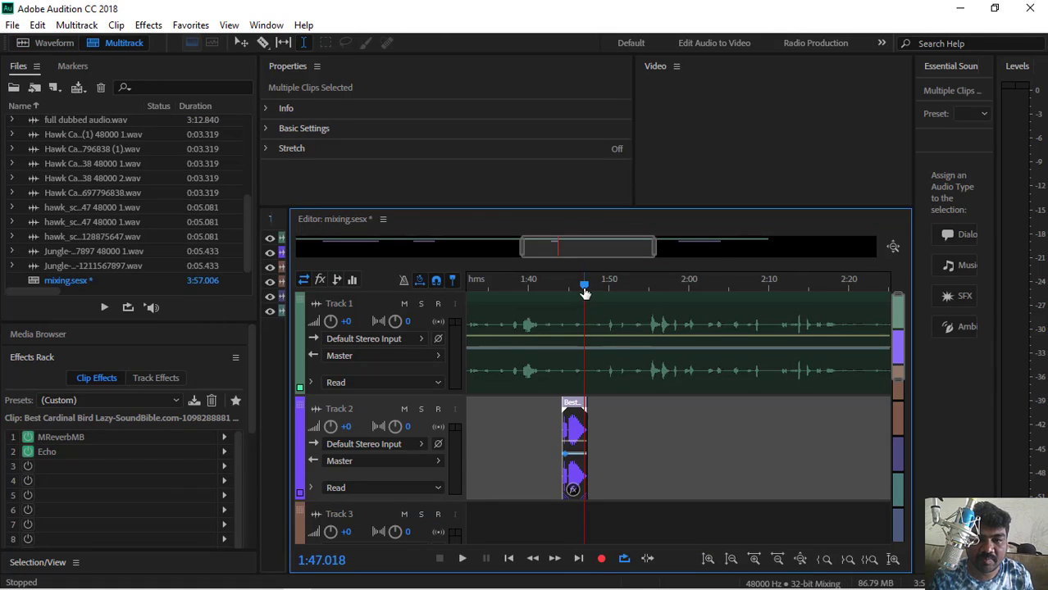
pyautogui.moveTo(583, 287); pyautogui.dragTo(548, 287)
pyautogui.press('space')
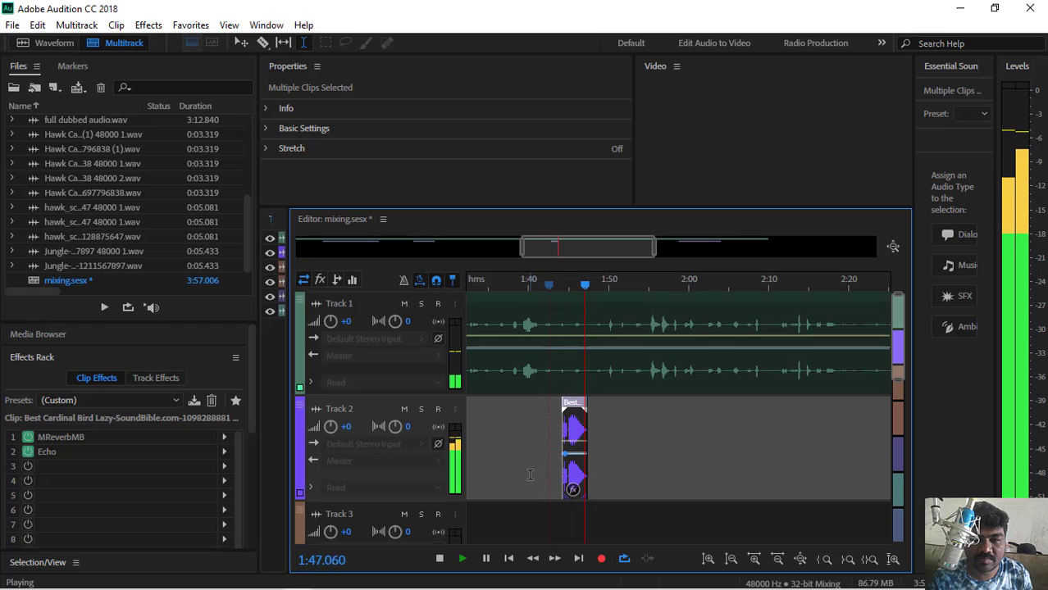
pyautogui.press('space')
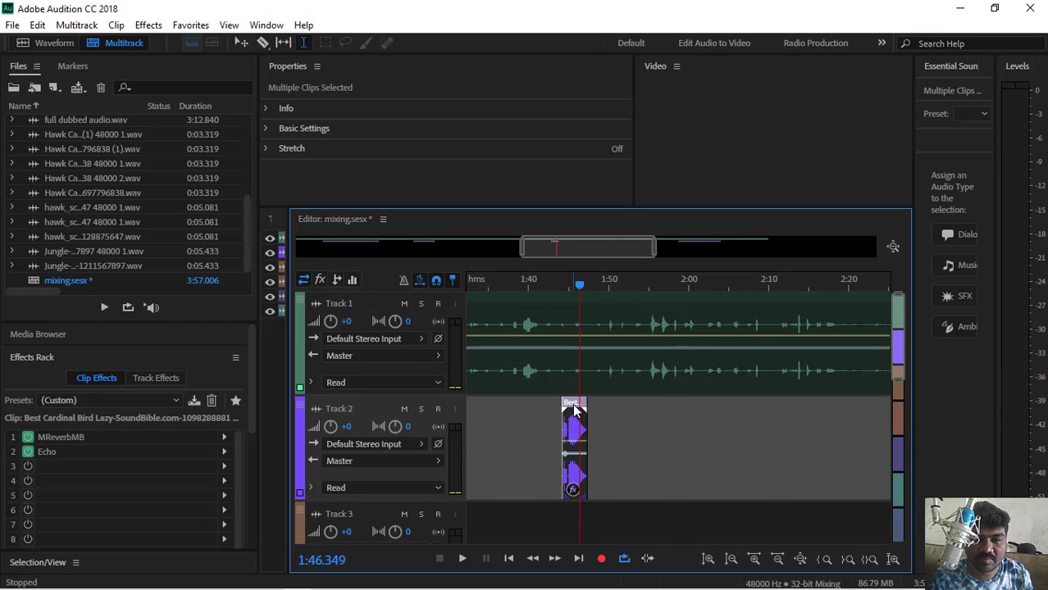
# - Reopen the bird clip in the waveform editor and fade it out from about 1:44.7 to its end
pyautogui.doubleClick(574, 410)
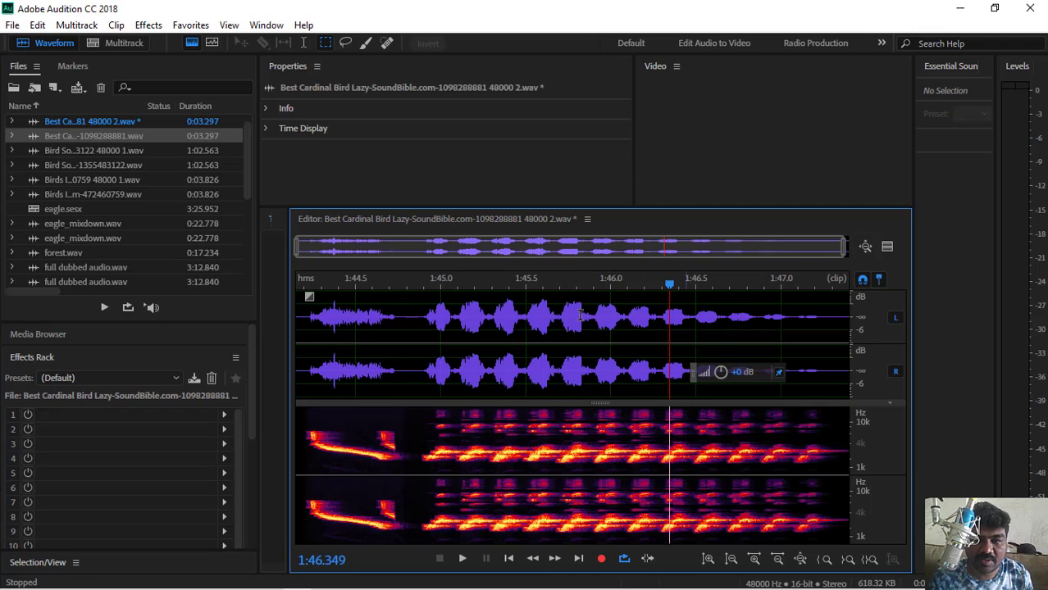
pyautogui.moveTo(843, 256); pyautogui.dragTo(852, 257)
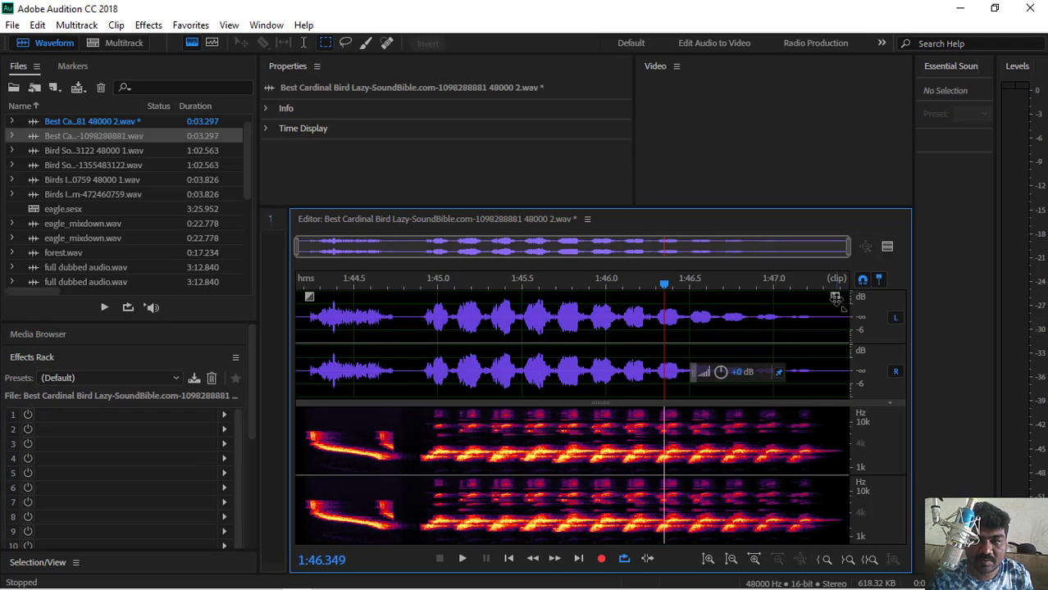
pyautogui.moveTo(836, 299); pyautogui.dragTo(390, 316)
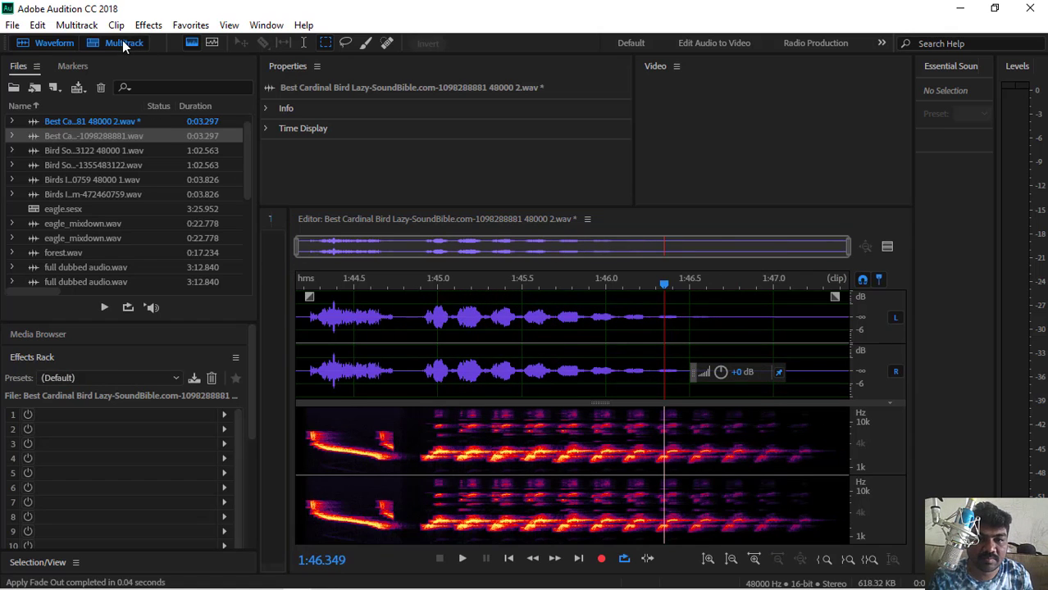
# - Switch back to the multitrack session and play the faded bird clip in the mix from just before its start
pyautogui.click(124, 45)
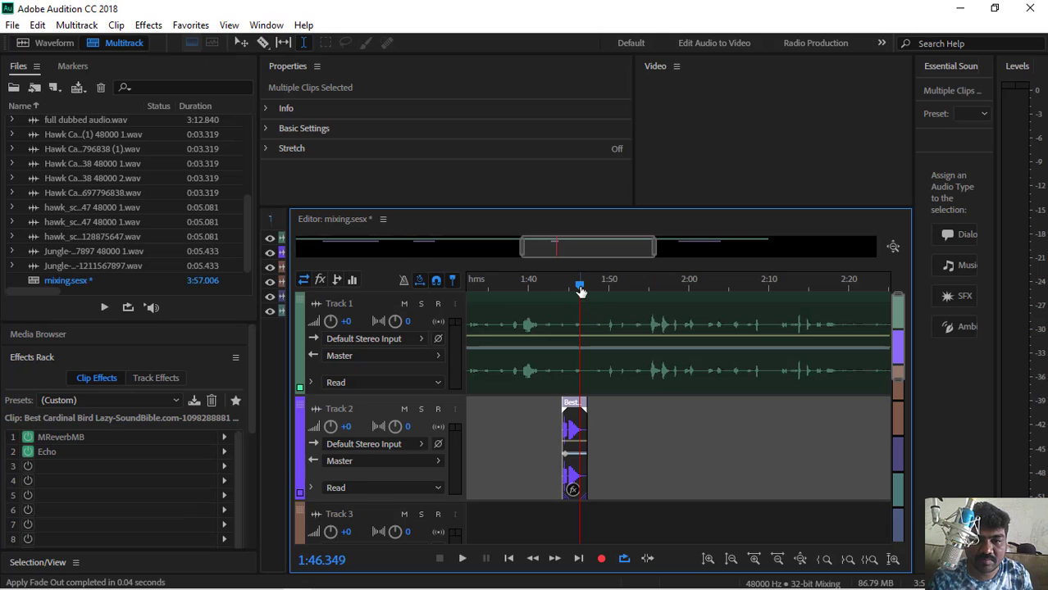
pyautogui.click(557, 287)
pyautogui.press('space')
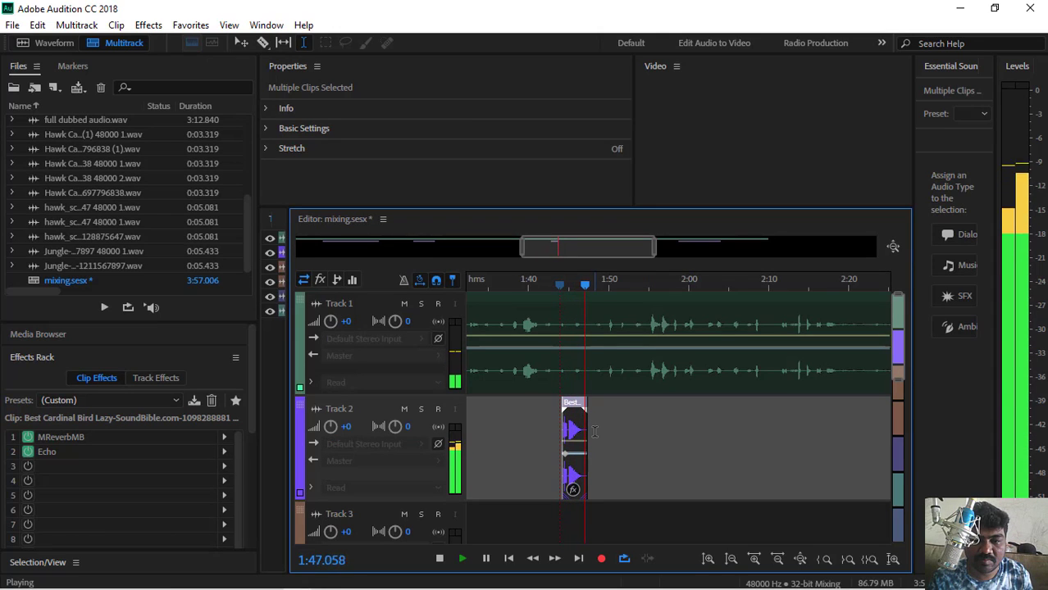
# - Replay the mix repeatedly around the bird clip, starting just before it and at its opening
pyautogui.moveTo(600, 287); pyautogui.dragTo(548, 304)
pyautogui.press('space')
pyautogui.press('space')
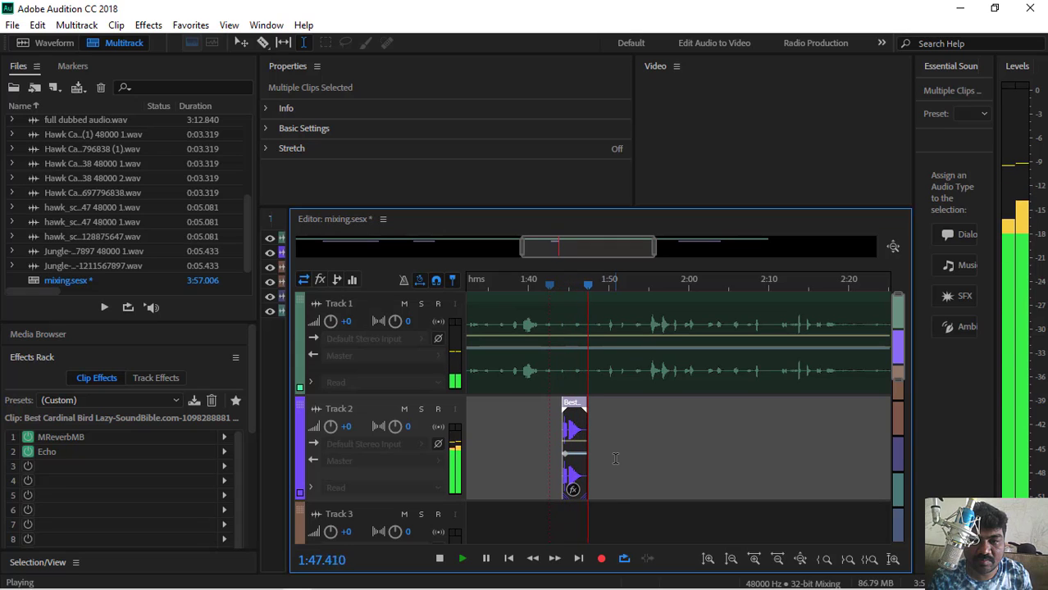
pyautogui.press('space')
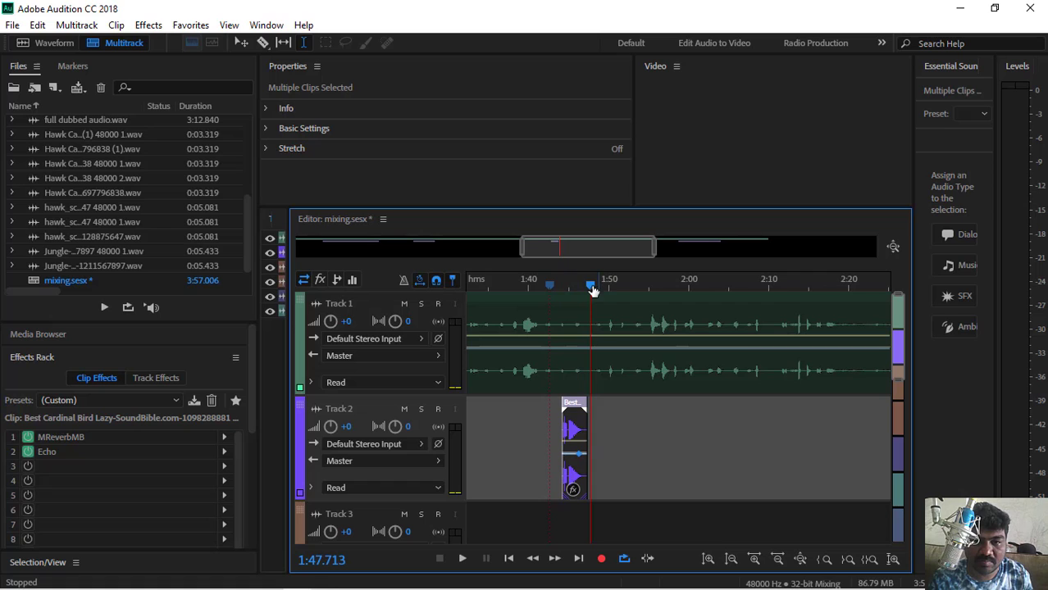
pyautogui.click(563, 294)
pyautogui.press('space')
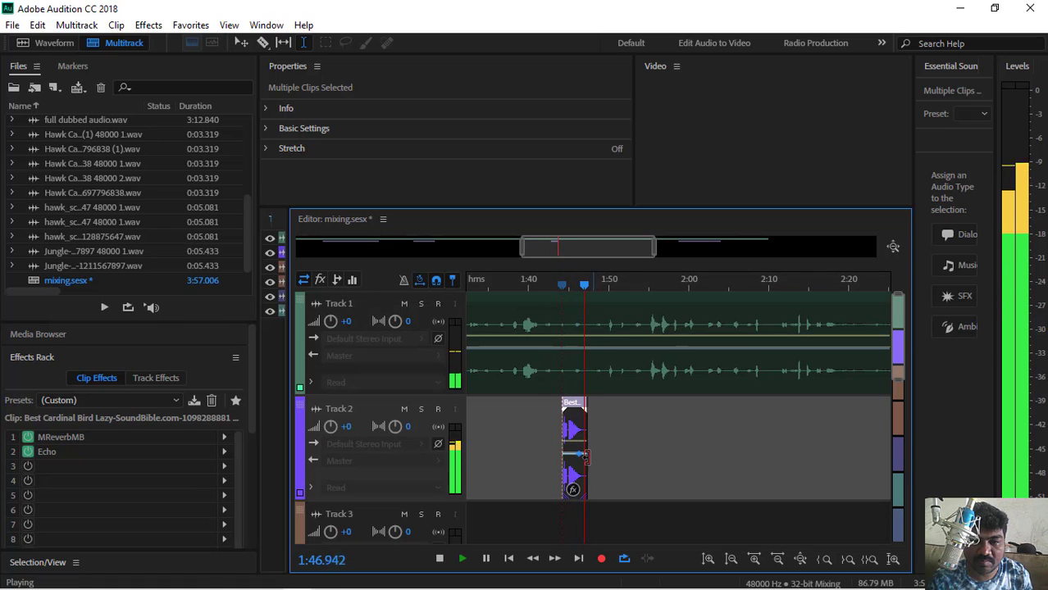
pyautogui.press('space')
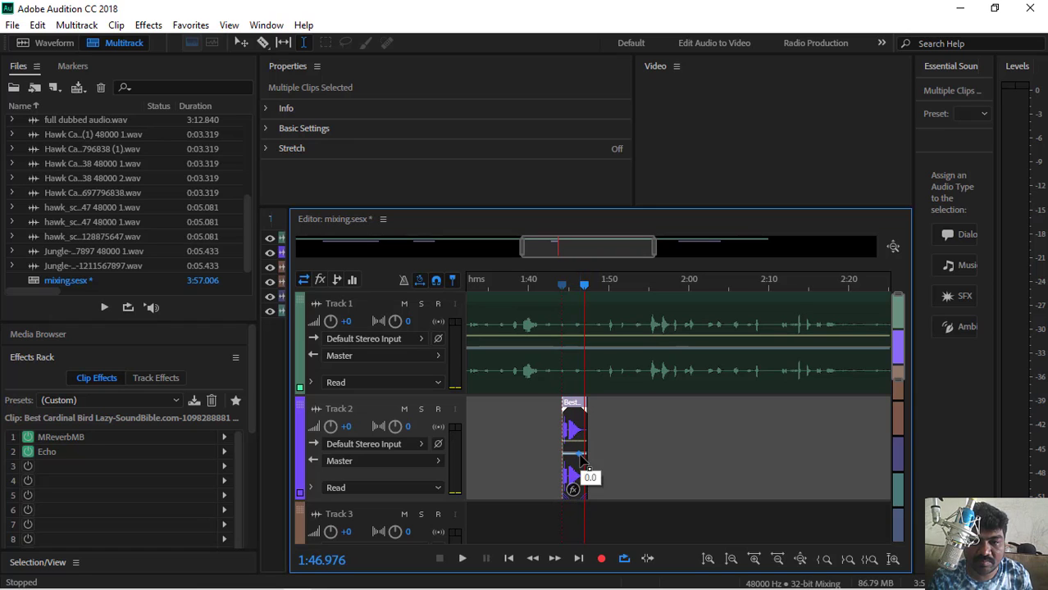
# - Delete the bird clip's selected envelope keyframes, and cut off its tail by splitting at about 1:46.8 and removing the remainder
pyautogui.rightClick(581, 464)
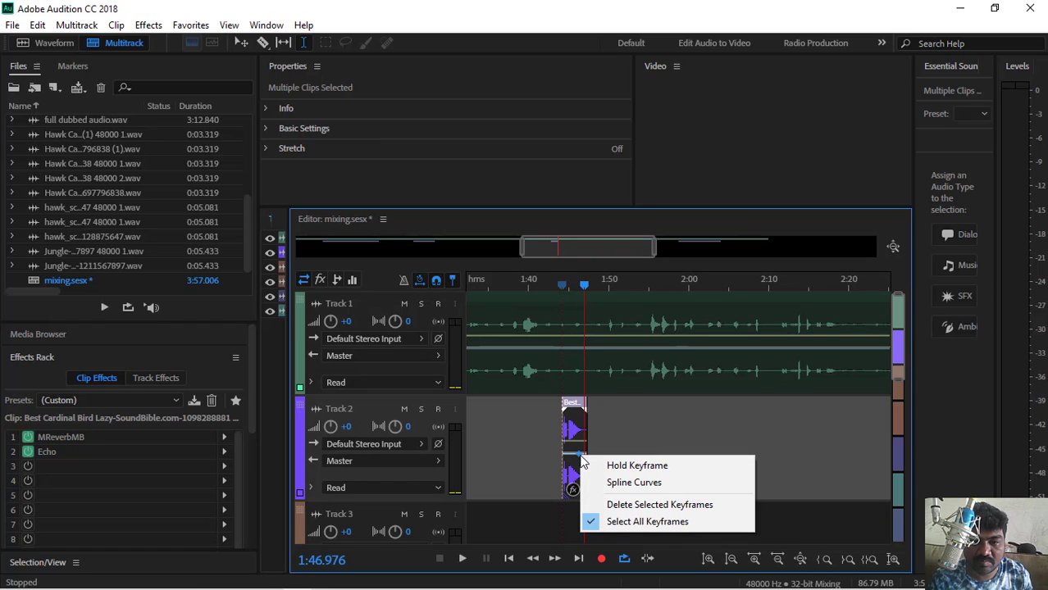
pyautogui.click(616, 505)
pyautogui.moveTo(584, 294); pyautogui.dragTo(583, 296)
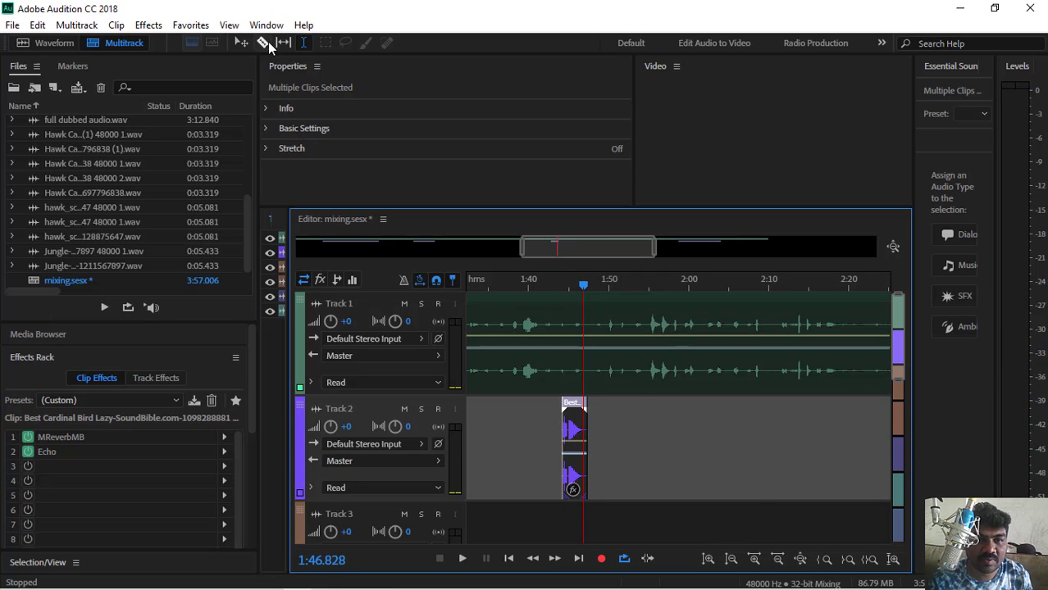
pyautogui.click(264, 44)
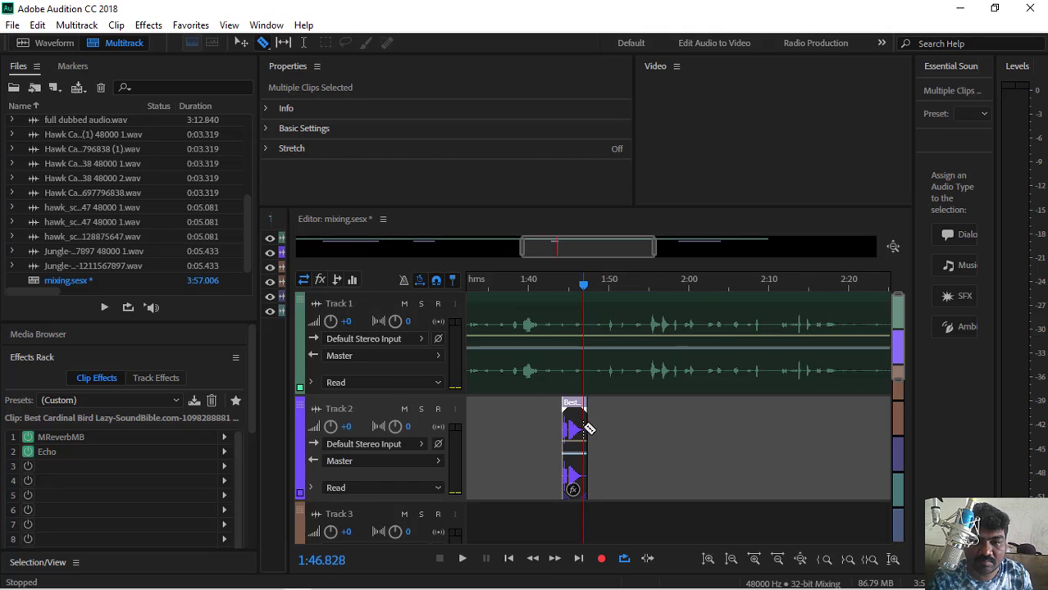
pyautogui.click(588, 429)
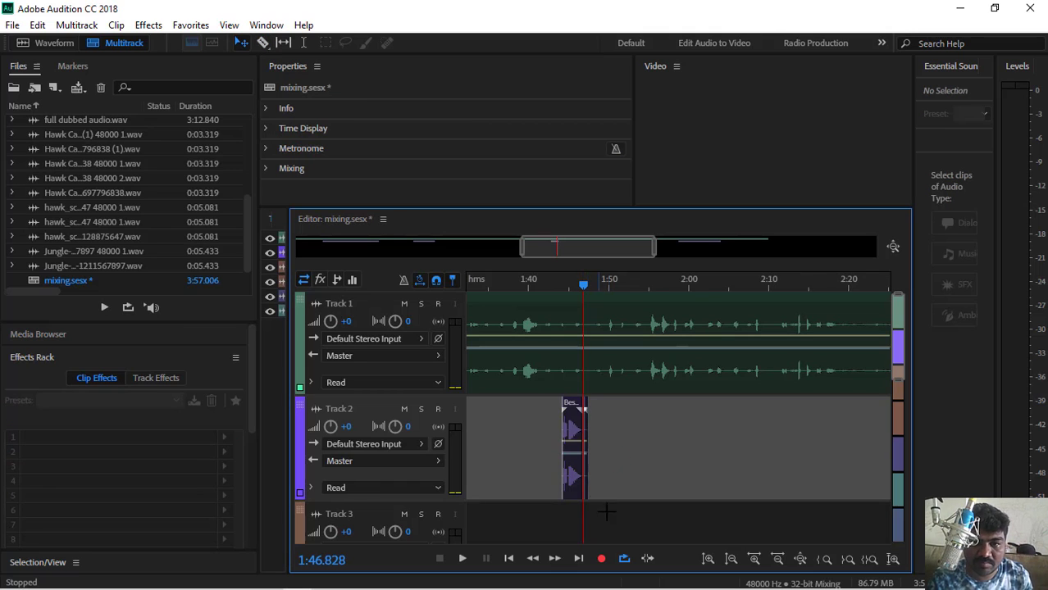
pyautogui.moveTo(656, 261); pyautogui.dragTo(564, 265)
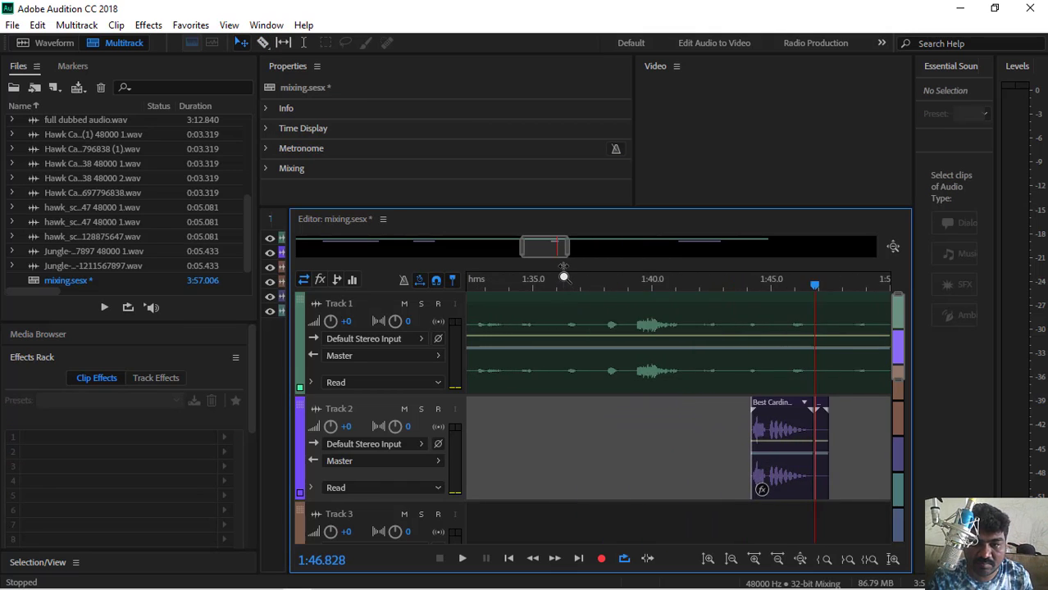
pyautogui.click(826, 421)
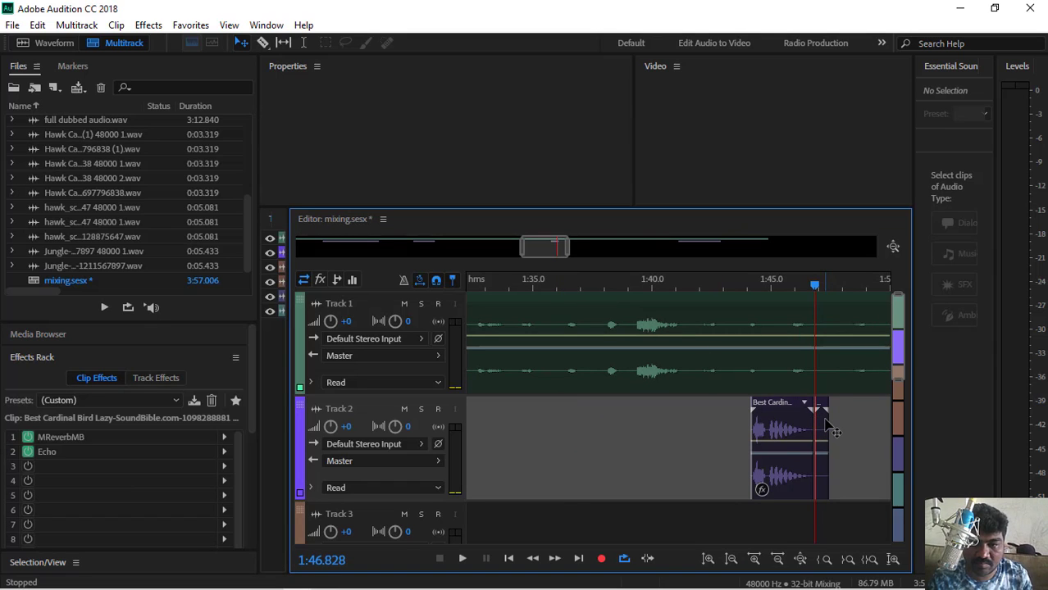
pyautogui.press('Delete')
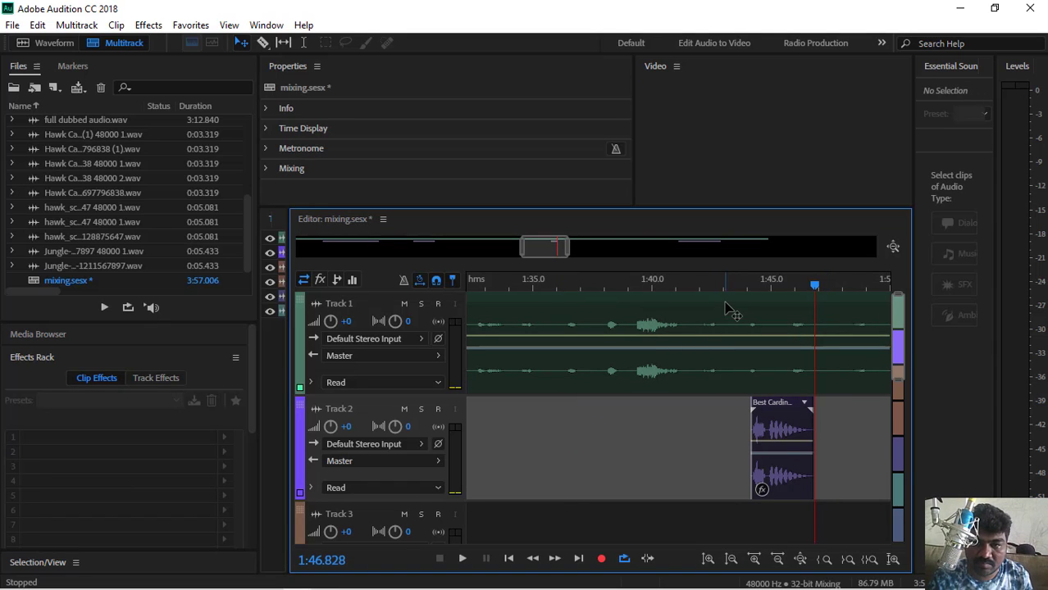
# - Audition the shortened bird clip in the mix from its start and again from about 1:45
pyautogui.press('space')
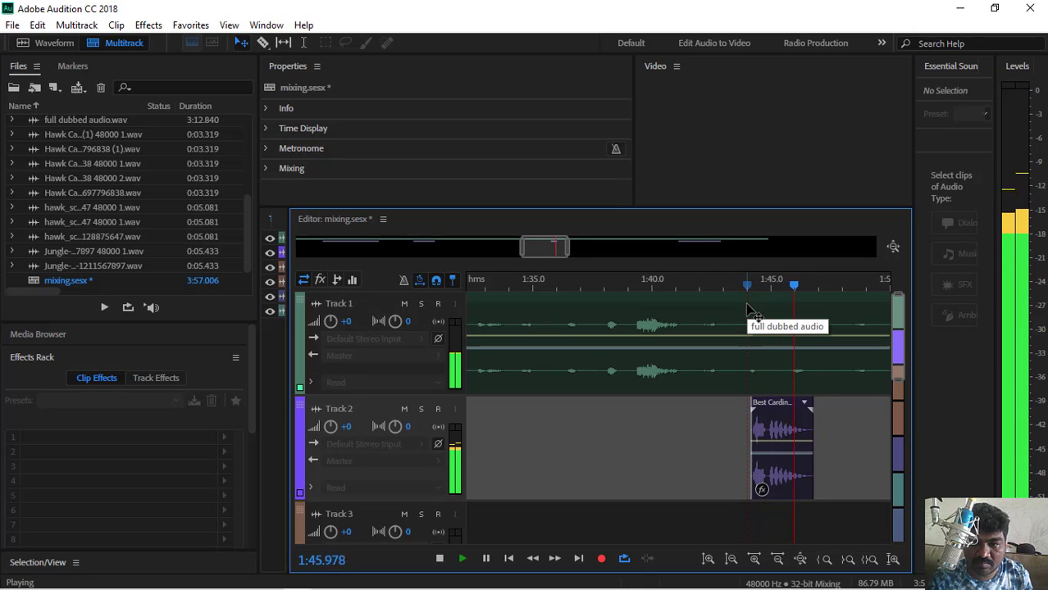
pyautogui.press('space')
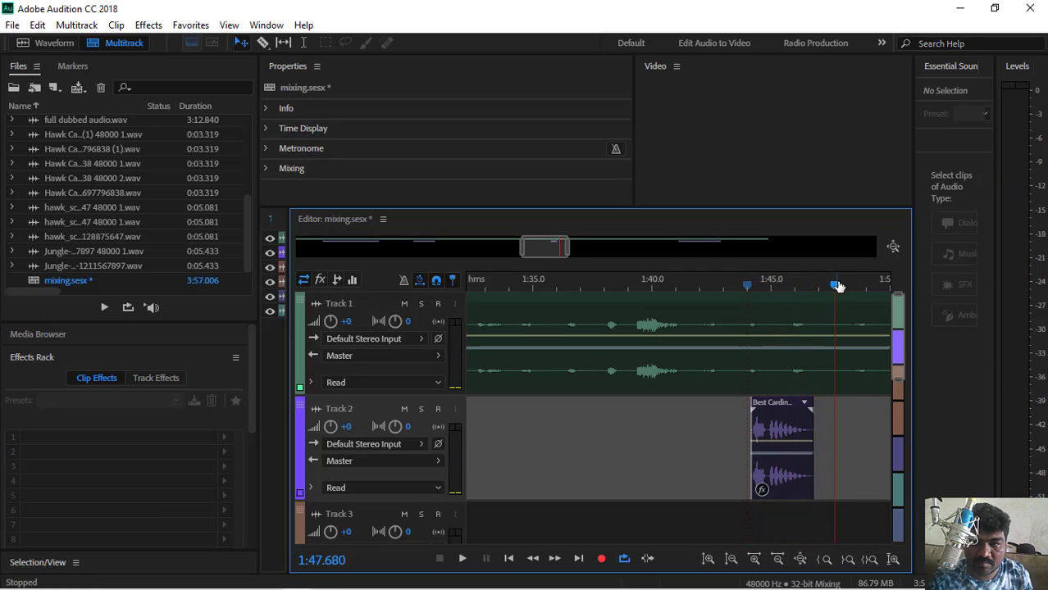
pyautogui.click(749, 283)
pyautogui.press('space')
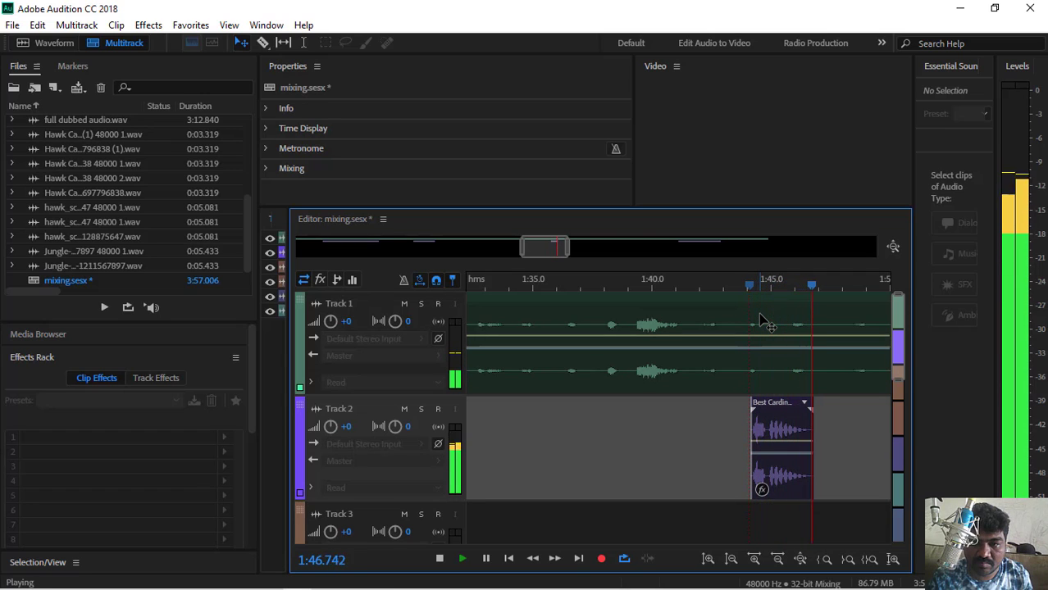
pyautogui.press('space')
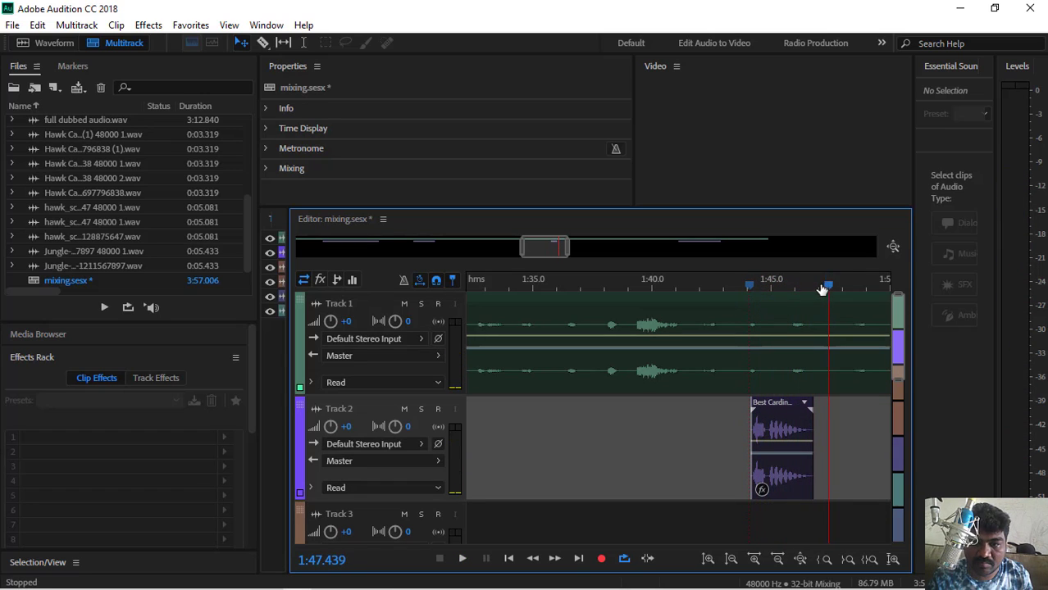
pyautogui.moveTo(823, 287); pyautogui.dragTo(772, 283)
pyautogui.press('space')
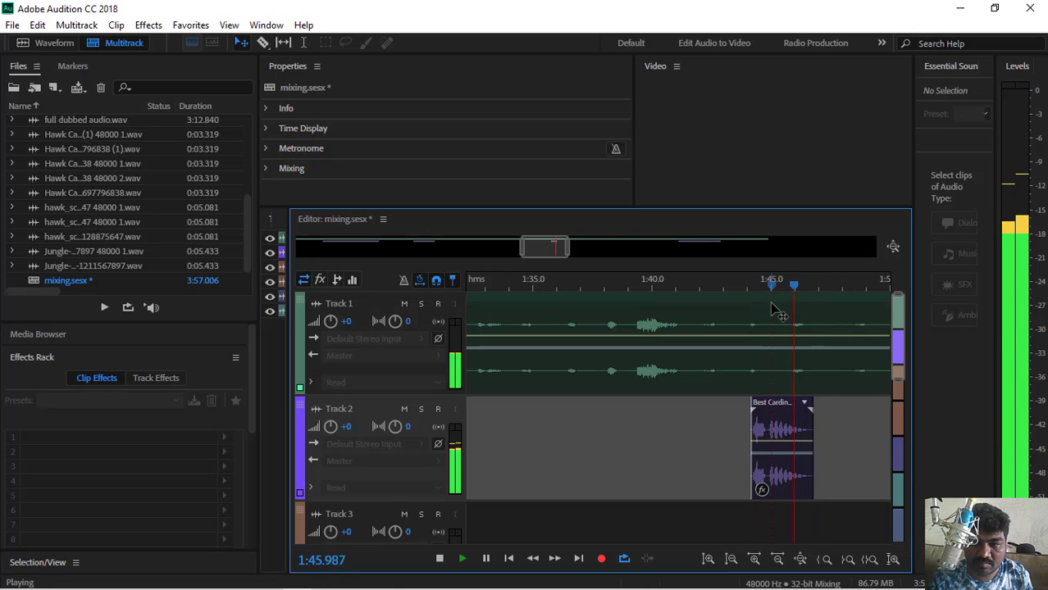
pyautogui.press('space')
# - Reopen the bird clip in the waveform editor and apply another fade-out from about 1:44.7 to its end
pyautogui.doubleClick(789, 414)
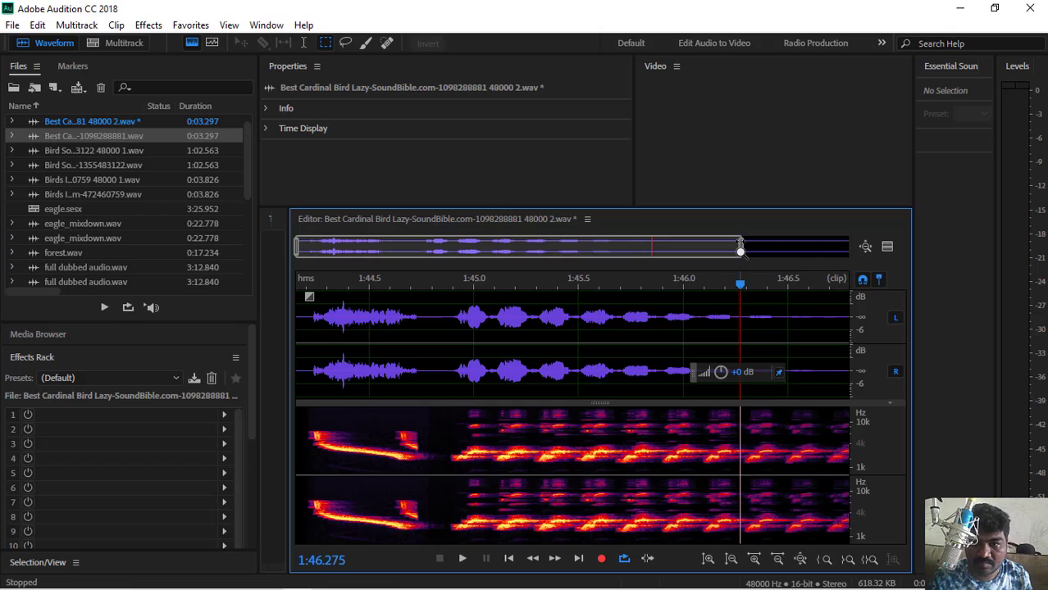
pyautogui.click(865, 246)
pyautogui.moveTo(835, 299); pyautogui.dragTo(386, 322)
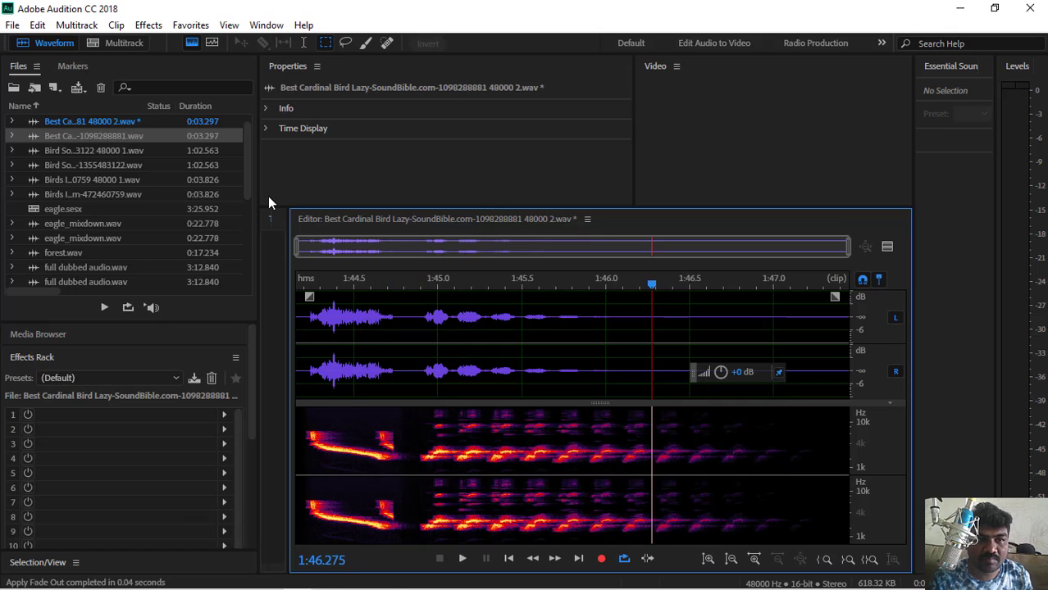
# - Return to the multitrack session and play the refaded bird clip in the mix from just before its start
pyautogui.click(119, 43)
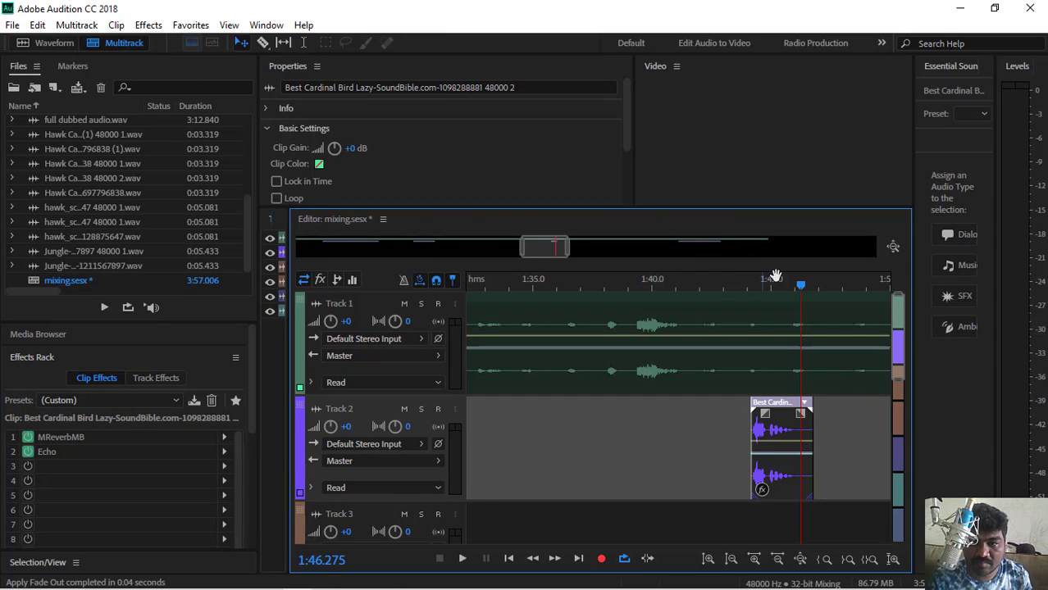
pyautogui.moveTo(799, 294); pyautogui.dragTo(753, 287)
pyautogui.press('space')
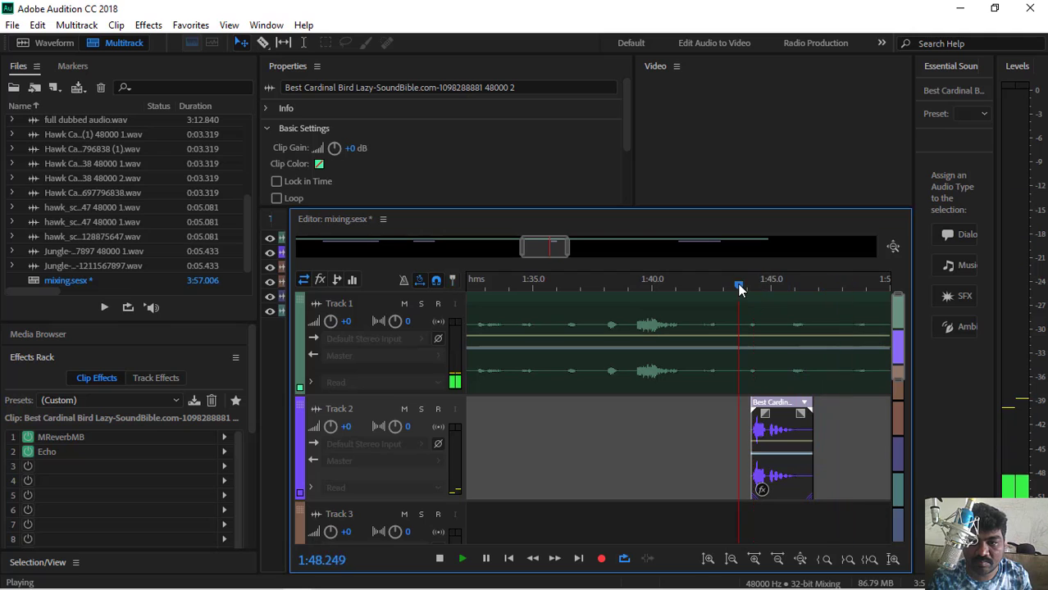
pyautogui.press('space')
pyautogui.press('space')
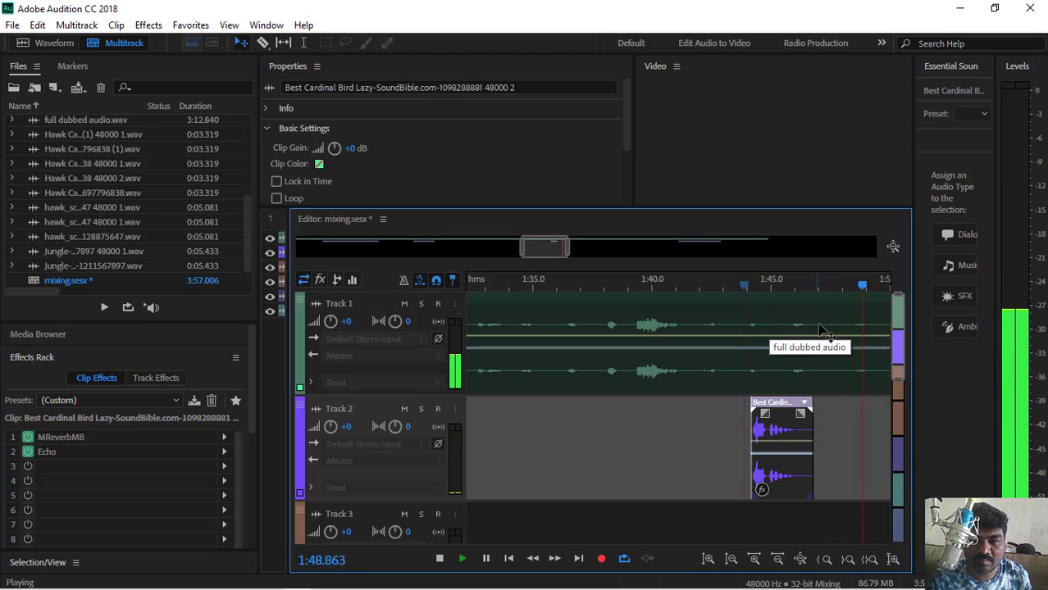
pyautogui.press('space')
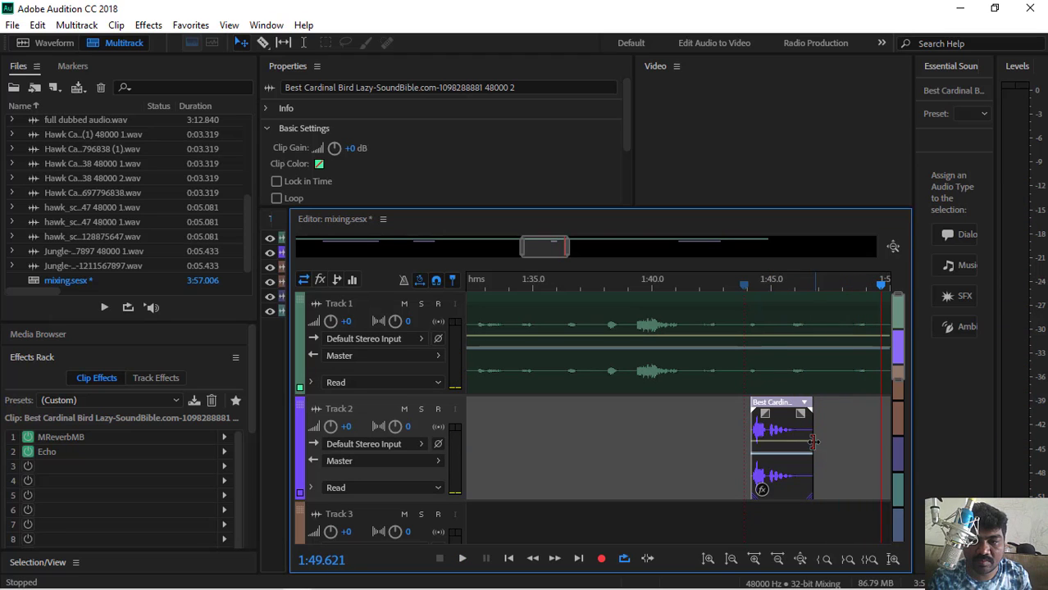
# - Trim the end of the bird clip on Track 2 back to about 1:46 and play it in the mix
pyautogui.moveTo(815, 444); pyautogui.dragTo(793, 444)
pyautogui.click(744, 287)
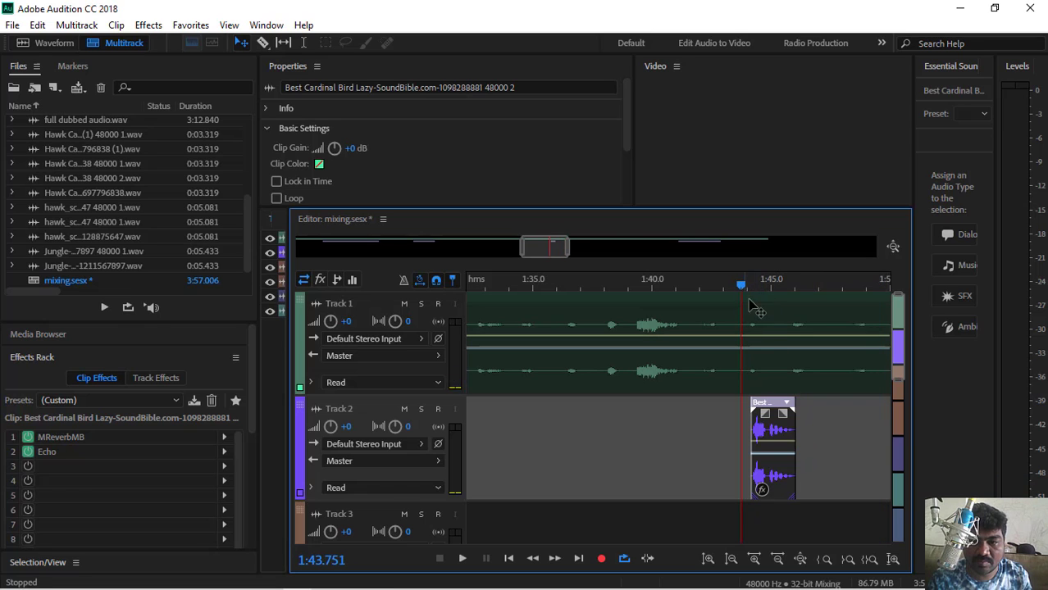
pyautogui.press('space')
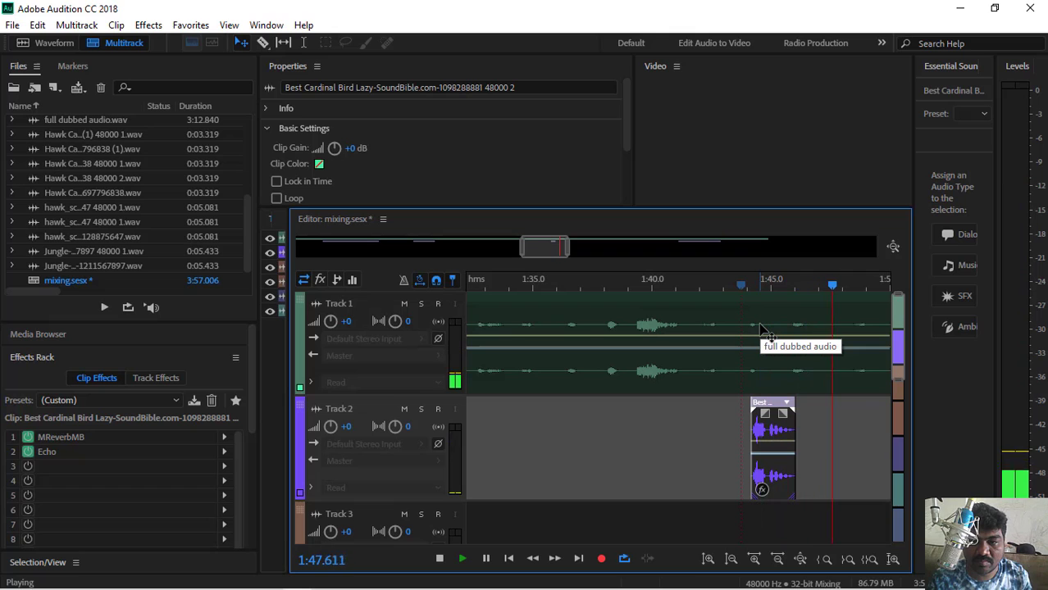
pyautogui.press('space')
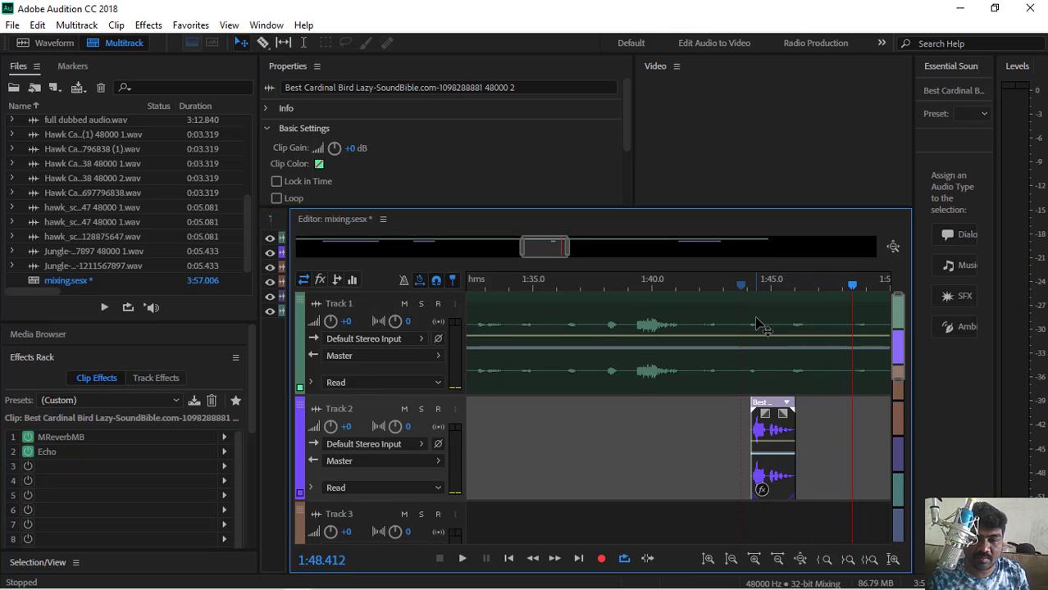
# - Undo the recent bird clip edits until the full-length clip with the Delay effect is back on Track 2
pyautogui.hotkey('ctrl', 'z')
pyautogui.hotkey('ctrl', 'z')
pyautogui.hotkey('ctrl', 'z')
pyautogui.hotkey('ctrl', 'z')
pyautogui.hotkey('ctrl', 'z')
pyautogui.hotkey('ctrl', 'z')
pyautogui.hotkey('ctrl', 'z')
pyautogui.hotkey('ctrl', 'z')
pyautogui.hotkey('ctrl', 'z')
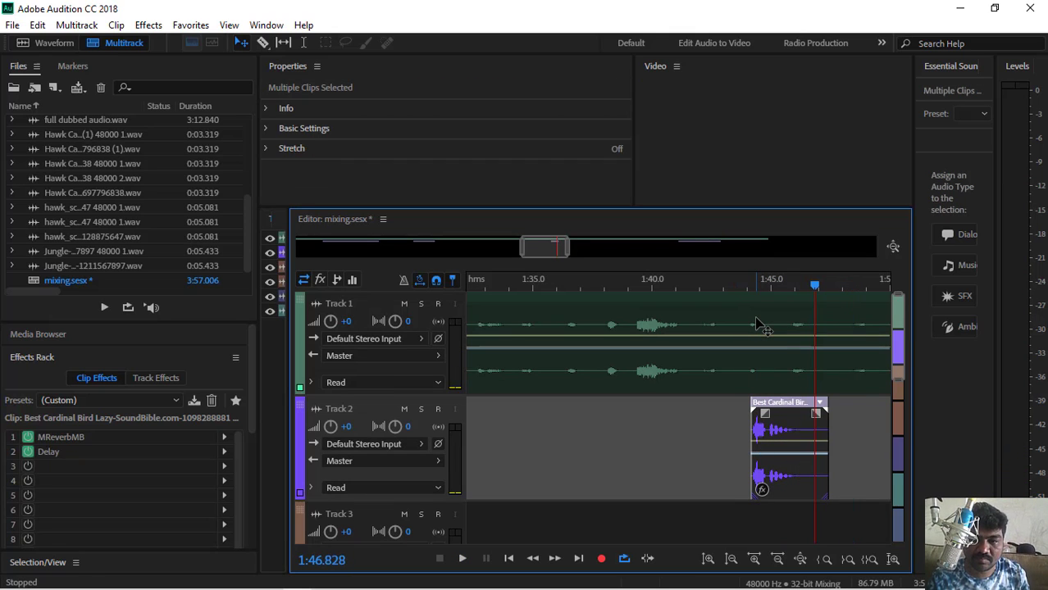
# - Keep undoing session edits past the bird clip's placement until the Jungle clip is back on Track 2 near 1:42
pyautogui.hotkey('ctrl', 'z')
pyautogui.hotkey('ctrl', 'z')
pyautogui.hotkey('ctrl', 'z')
pyautogui.hotkey('ctrl', 'z')
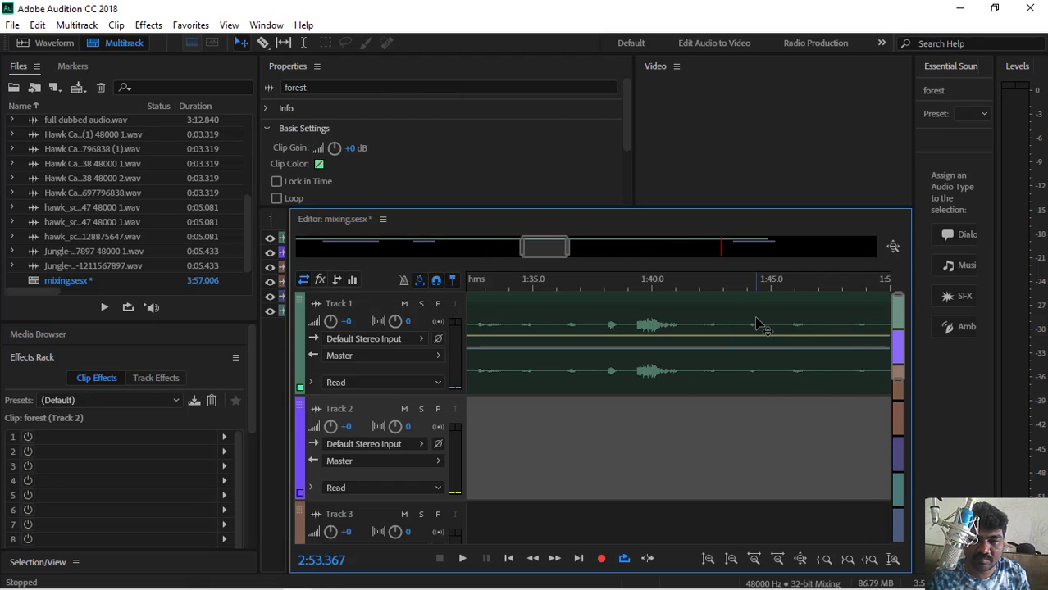
pyautogui.hotkey('ctrl', 'z')
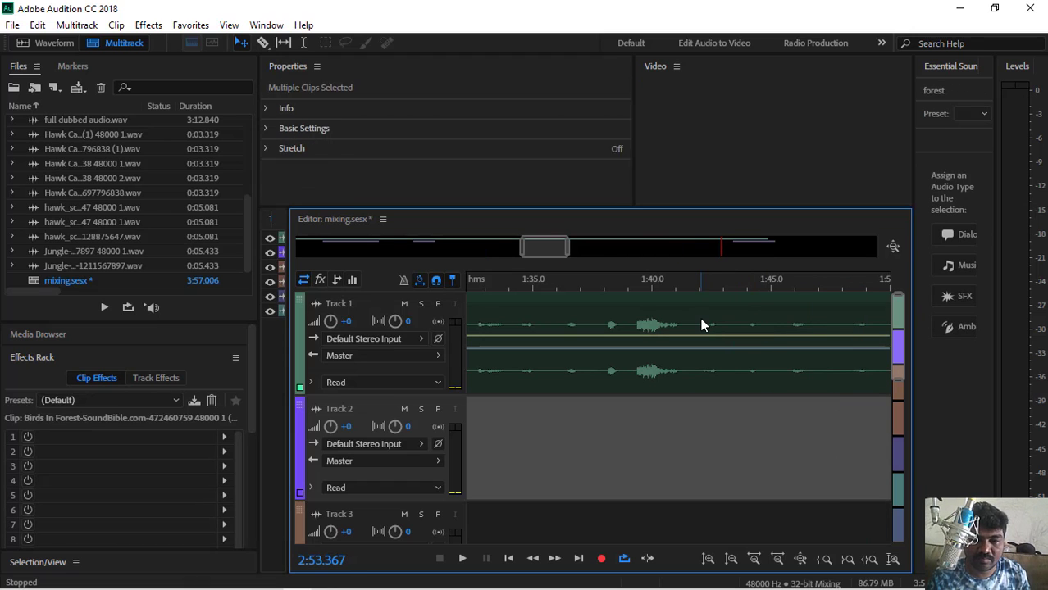
pyautogui.hotkey('ctrl', 'z')
pyautogui.hotkey('ctrl', 'z')
pyautogui.hotkey('ctrl', 'z')
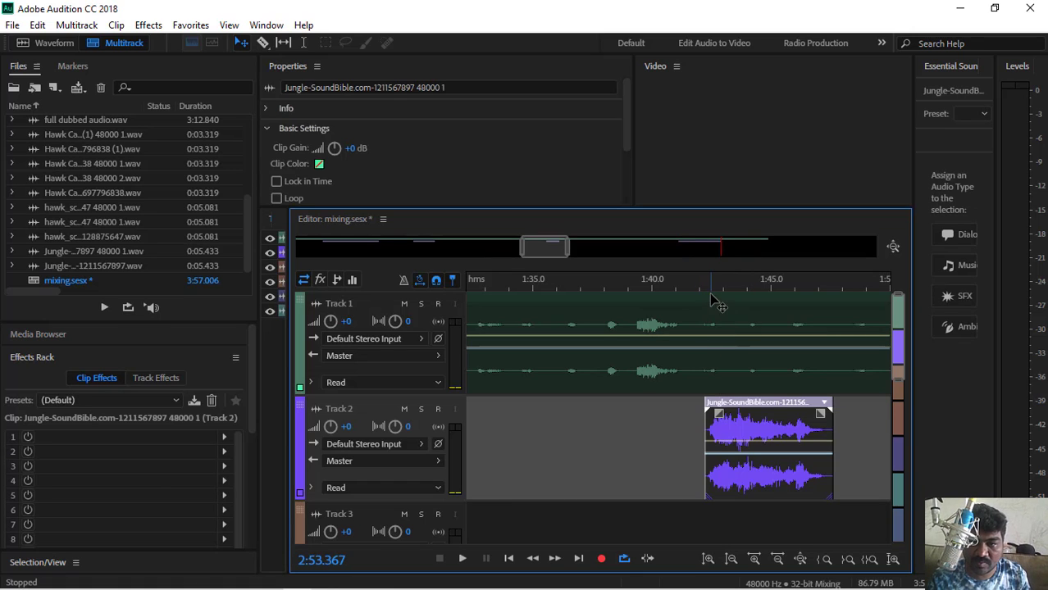
# - Play the mix from the start of the Jungle clip on Track 2
pyautogui.click(712, 302)
pyautogui.press('space')
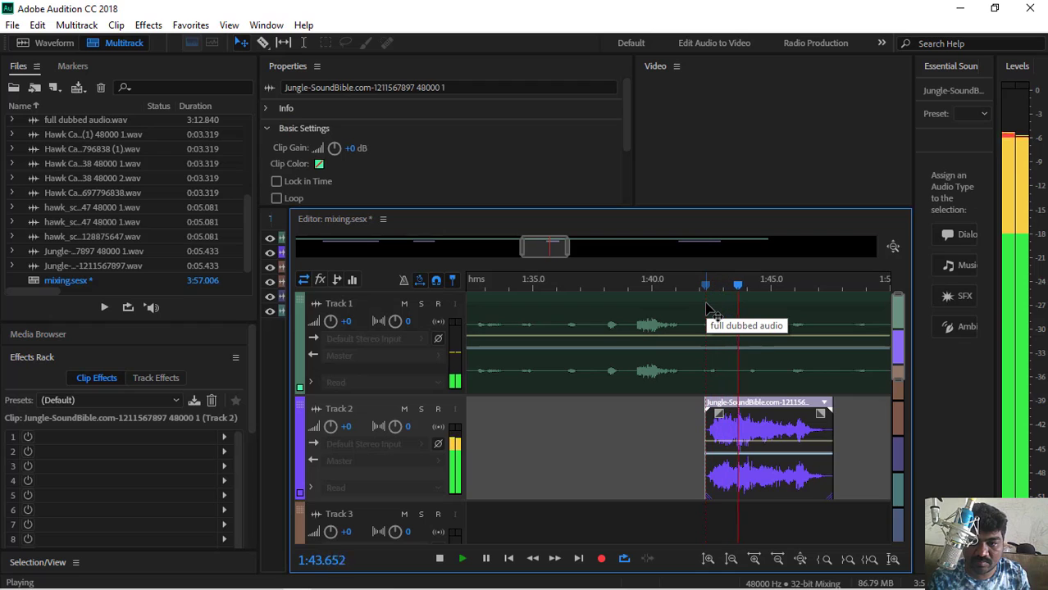
pyautogui.press('space')
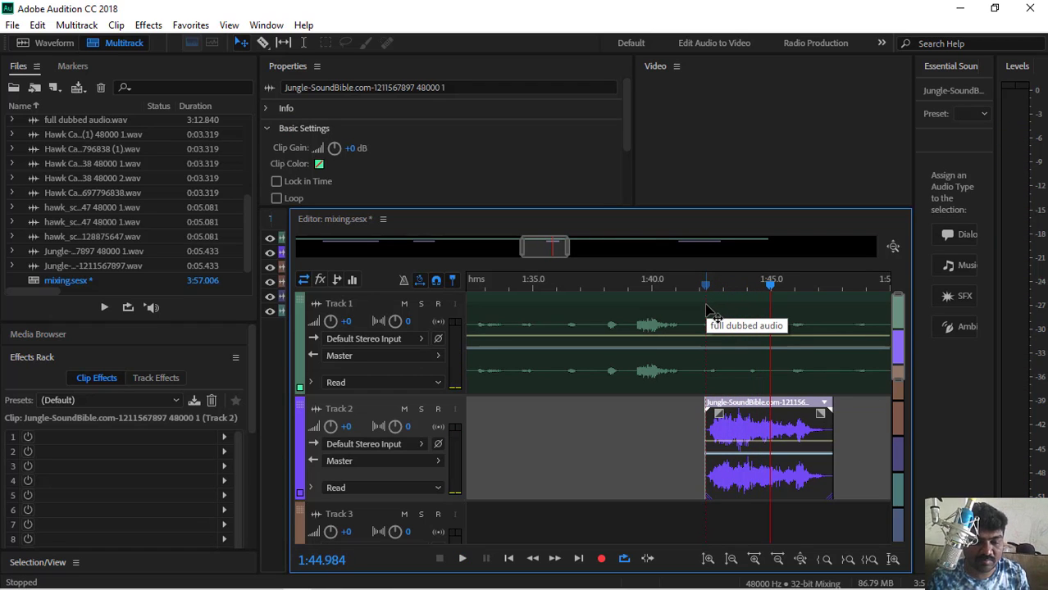
# - Undo further session edits to clear the Jungle clip from Track 2 near 1:42 and revert the earlier clip placements
pyautogui.hotkey('ctrl', 'z')
pyautogui.hotkey('ctrl', 'z')
pyautogui.hotkey('ctrl', 'z')
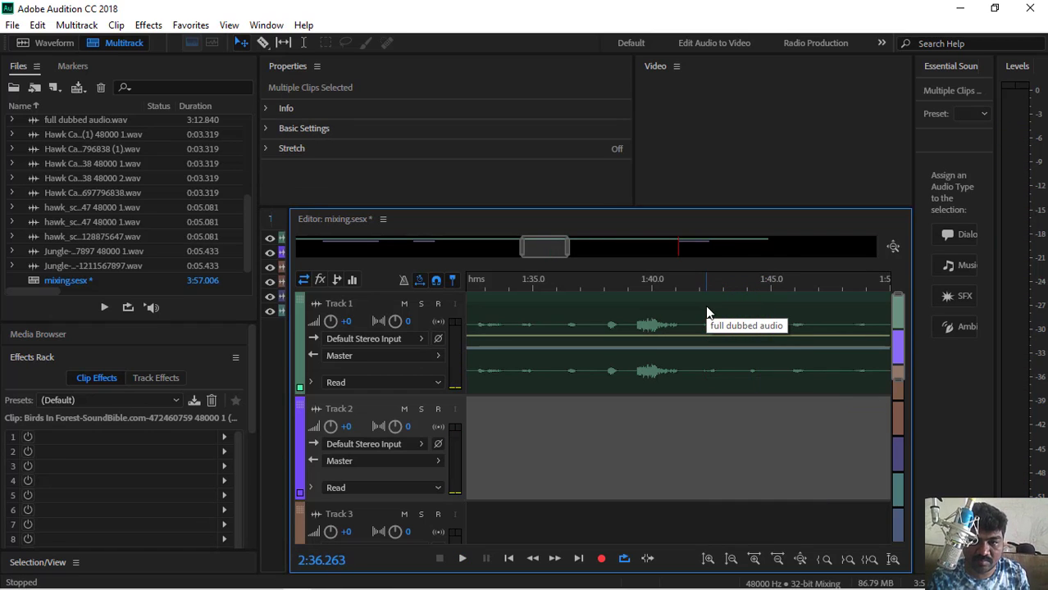
pyautogui.click(707, 312)
pyautogui.hotkey('ctrl', 'z')
pyautogui.hotkey('ctrl', 'z')
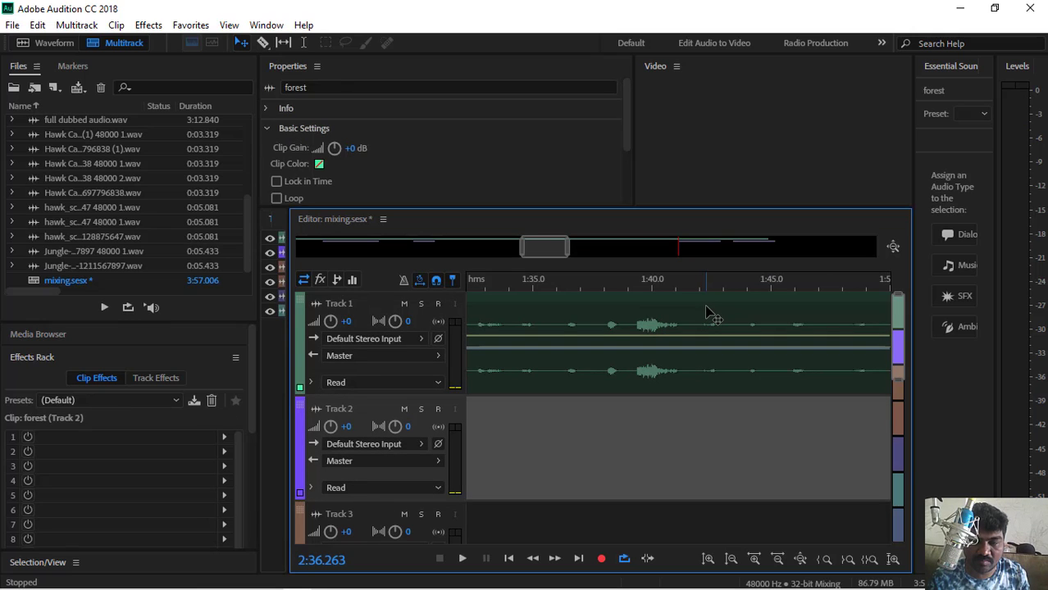
pyautogui.hotkey('ctrl', 'z')
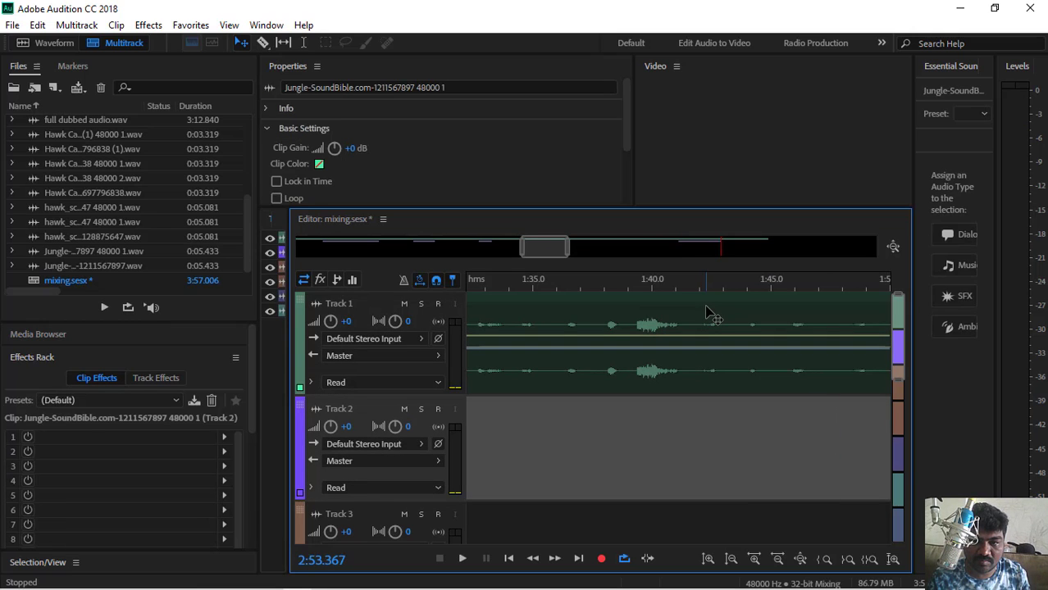
pyautogui.hotkey('ctrl', 'z')
pyautogui.hotkey('ctrl', 'z')
pyautogui.hotkey('ctrl', 'z')
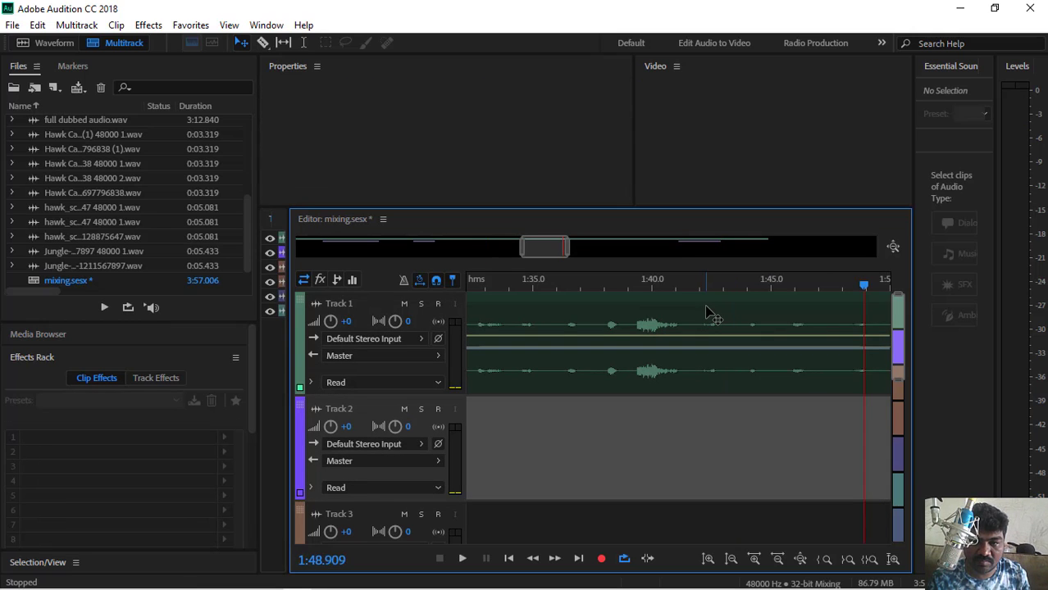
# - Step back and forward through the session edits until the Best Cardinal Bird clip is on Track 2 near 1:49, and play it
pyautogui.hotkey('ctrl', 'z')
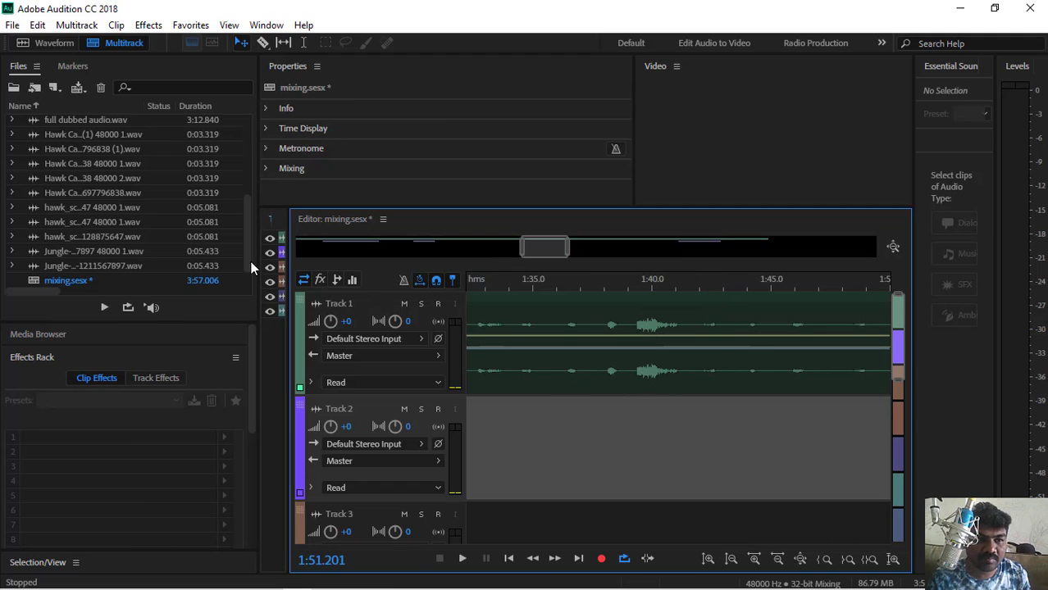
pyautogui.scroll(3, 89, 209)
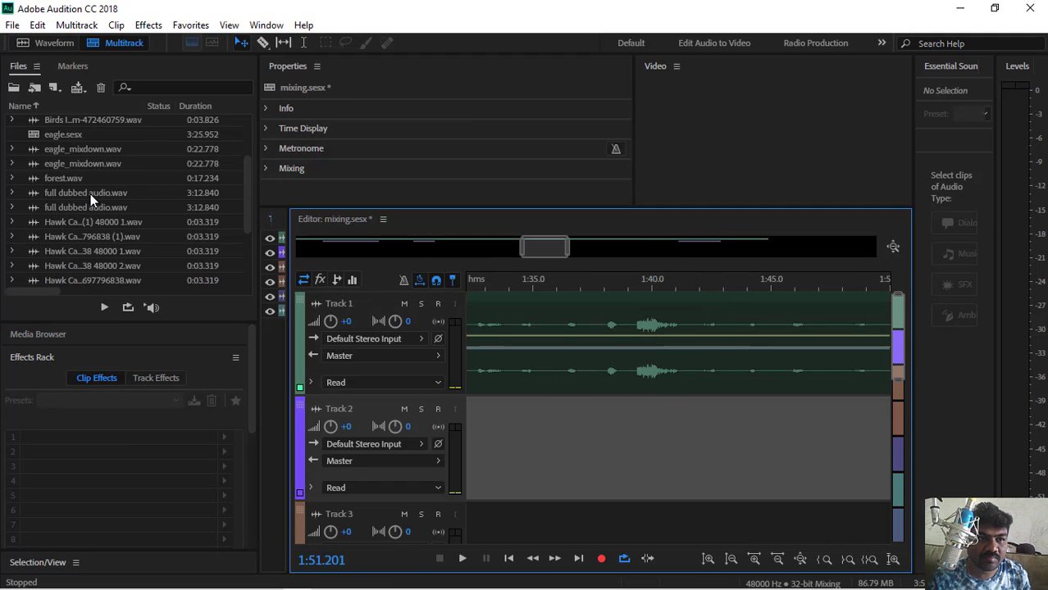
pyautogui.scroll(3, 90, 193)
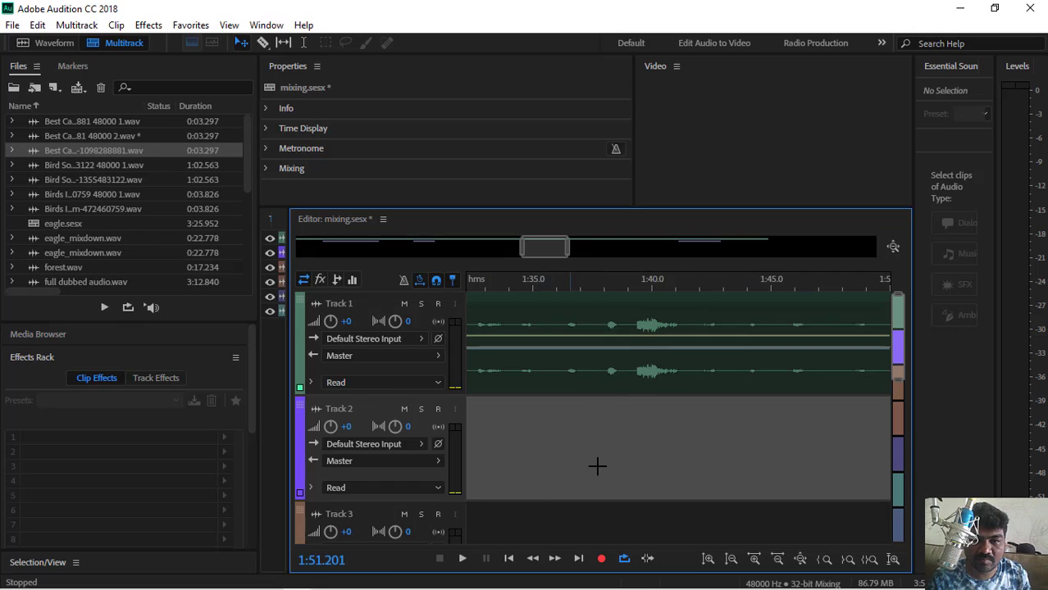
pyautogui.moveTo(562, 250); pyautogui.dragTo(588, 254)
pyautogui.hotkey('ctrl', 'z')
pyautogui.hotkey('ctrl', 'z')
pyautogui.hotkey('ctrl', 'z')
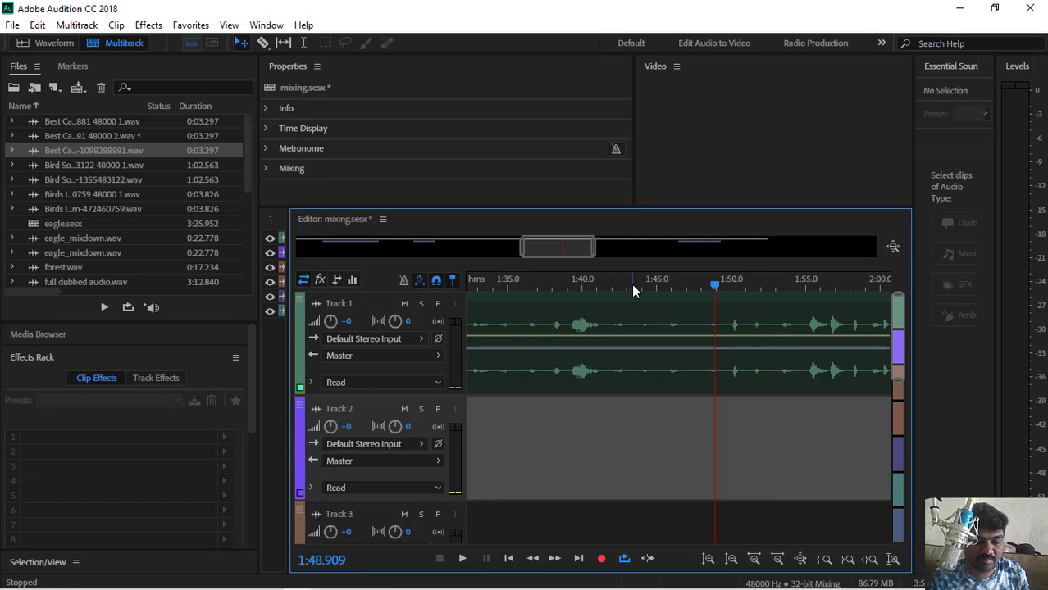
pyautogui.hotkey('ctrl', 'shift', 'z')
pyautogui.press('space')
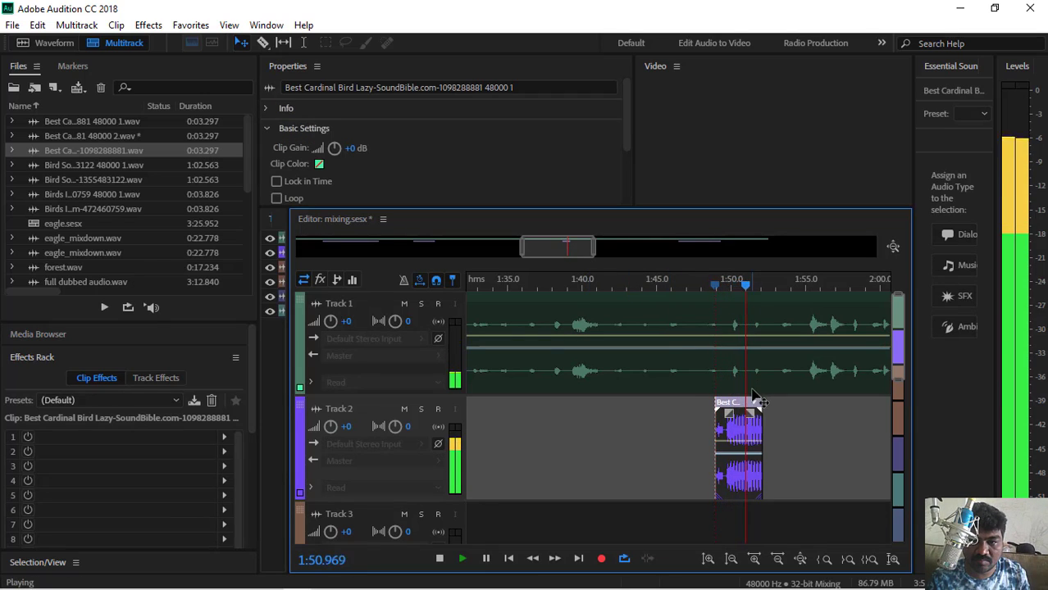
pyautogui.press('space')
# - Try a long, curved fade-out across the Best Cardinal Bird clip's waveform and return to the multitrack session
pyautogui.doubleClick(750, 422)
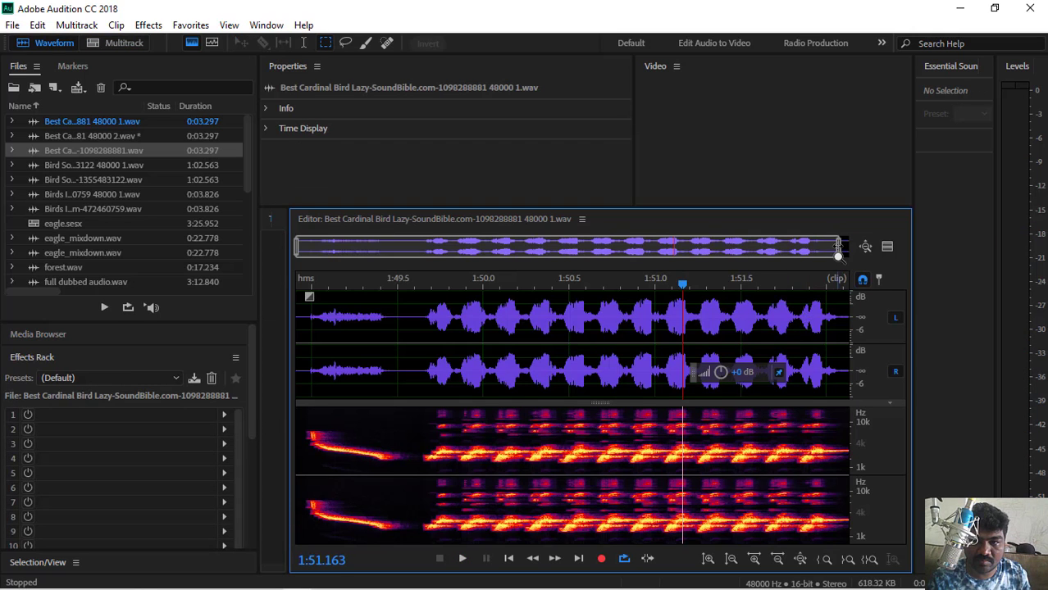
pyautogui.moveTo(838, 248); pyautogui.dragTo(864, 250)
pyautogui.moveTo(834, 296); pyautogui.dragTo(449, 297)
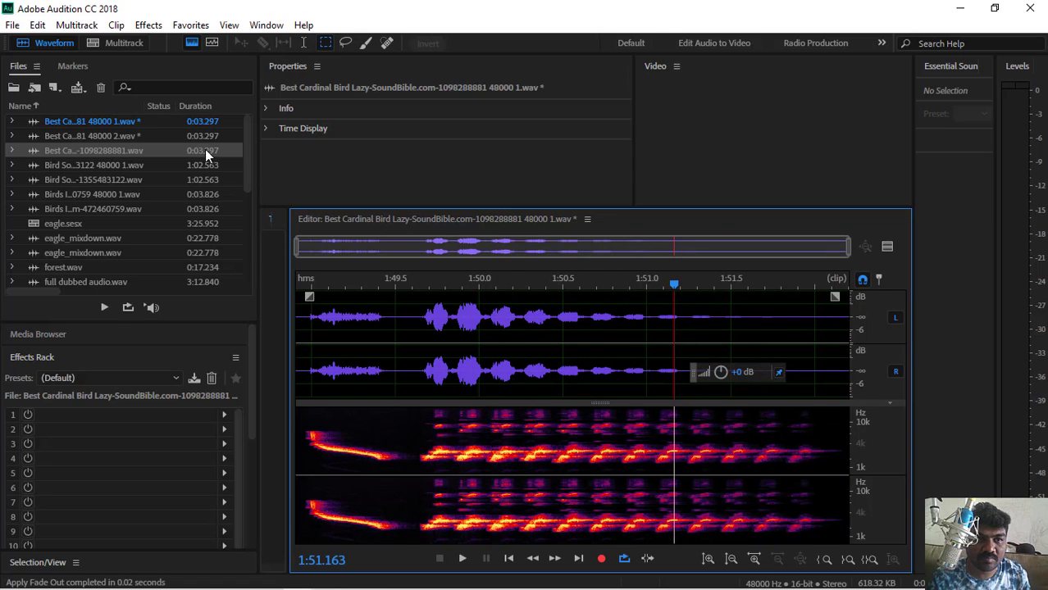
pyautogui.click(122, 42)
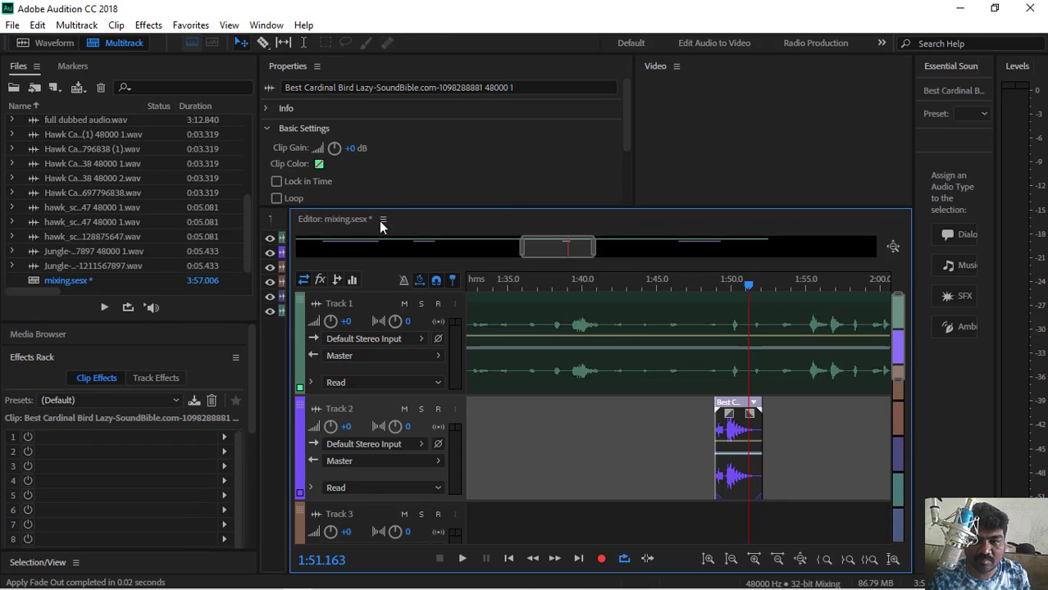
# - Play the mix from just before the bird clip on Track 2 to its end
pyautogui.moveTo(749, 286); pyautogui.dragTo(714, 287)
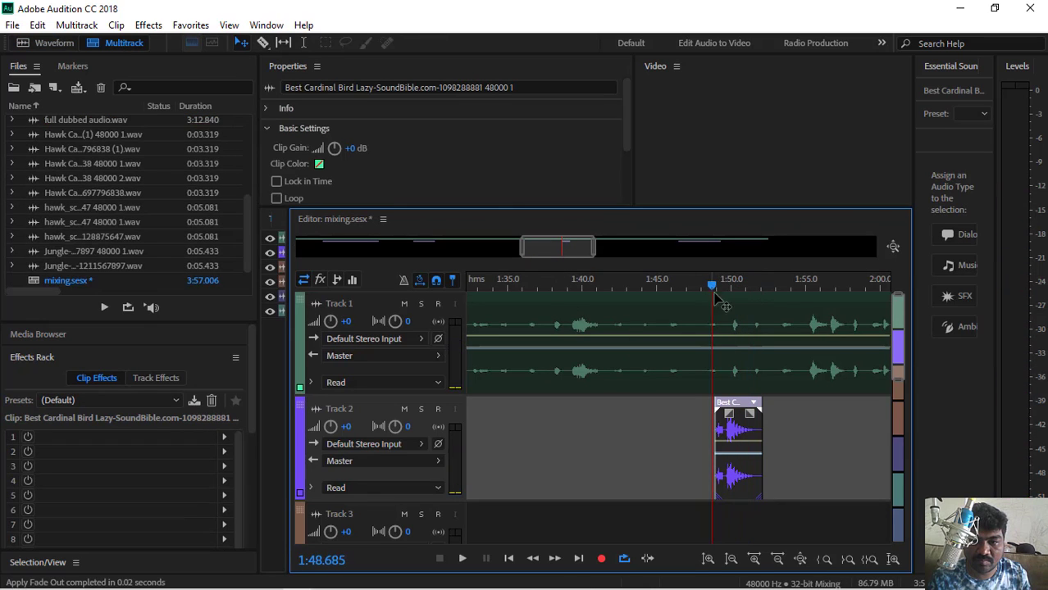
pyautogui.press('space')
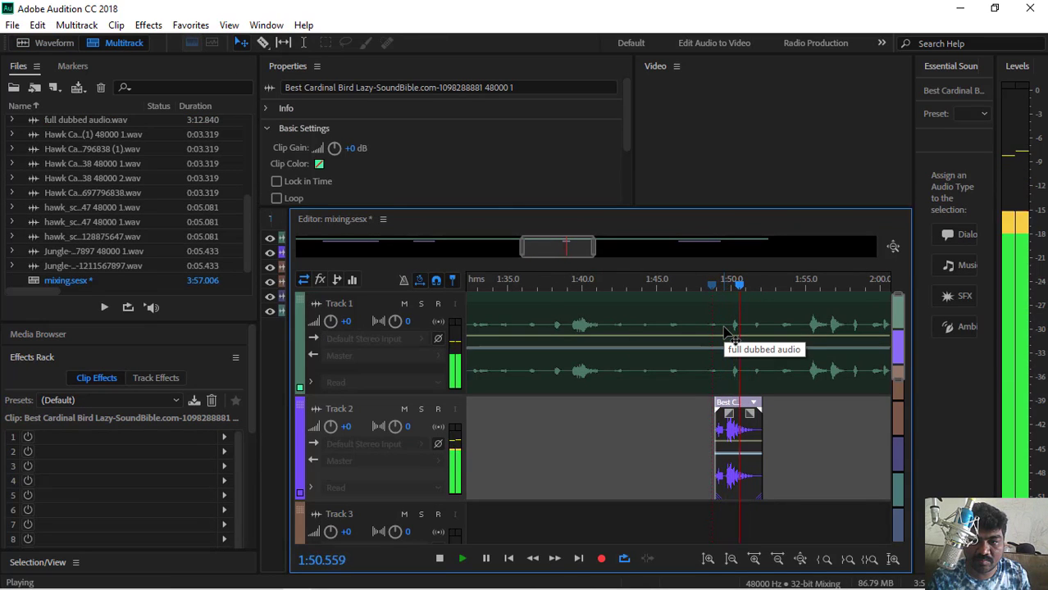
pyautogui.press('space')
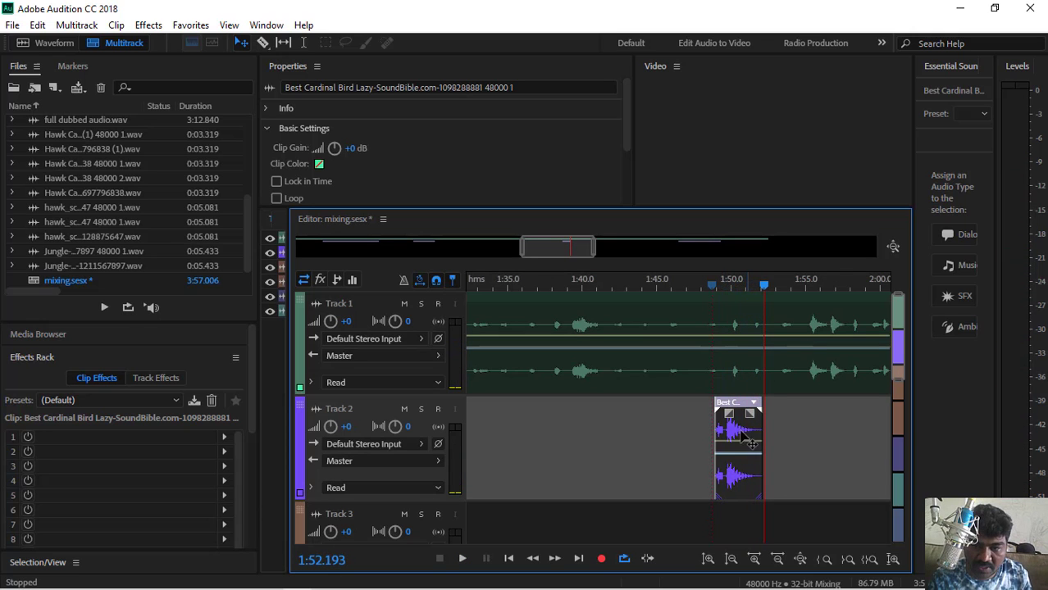
# - Select the bird clip's quiet opening chirp in its waveform, and split the clip on Track 2 just after that chirp, near 1:49.5
pyautogui.doubleClick(728, 408)
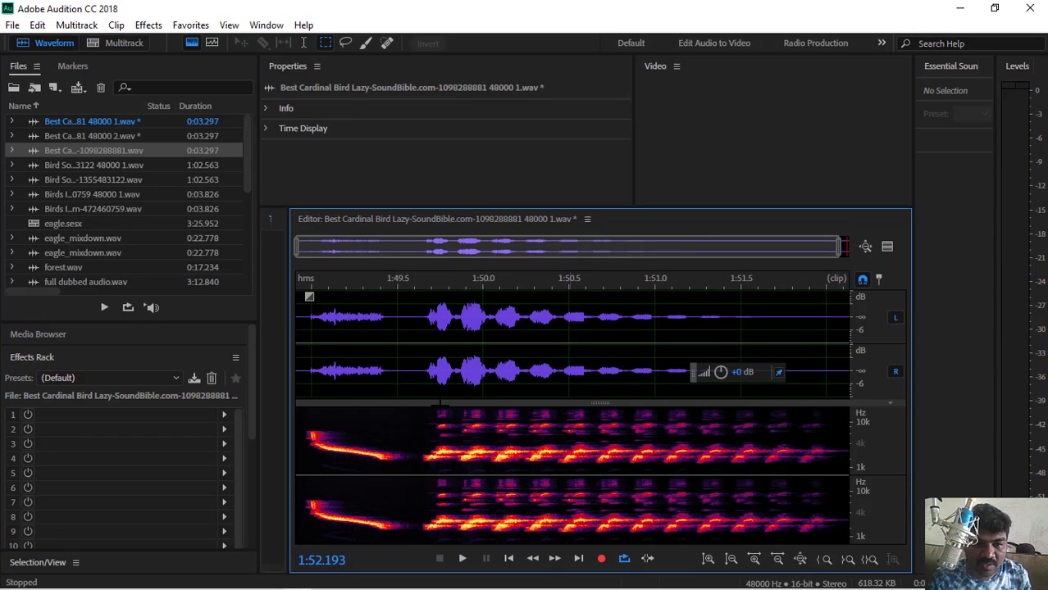
pyautogui.moveTo(395, 372); pyautogui.dragTo(257, 378)
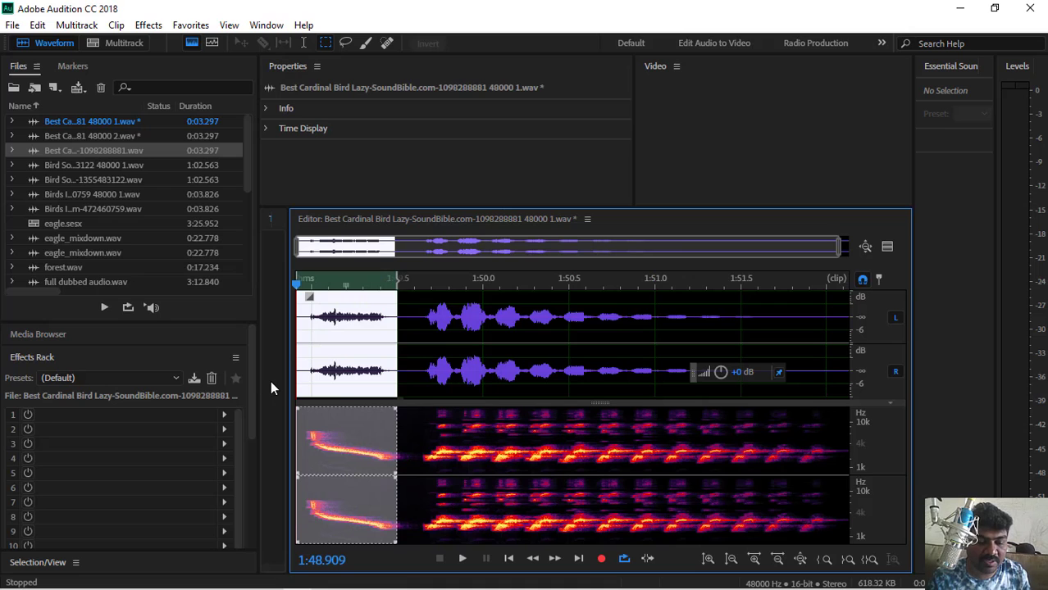
pyautogui.click(123, 43)
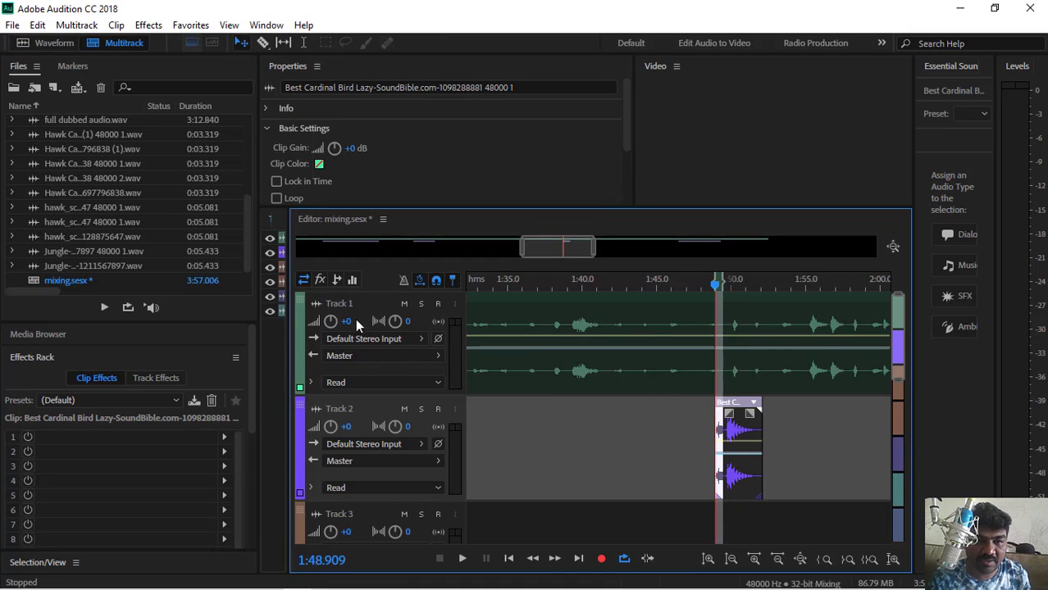
pyautogui.click(261, 44)
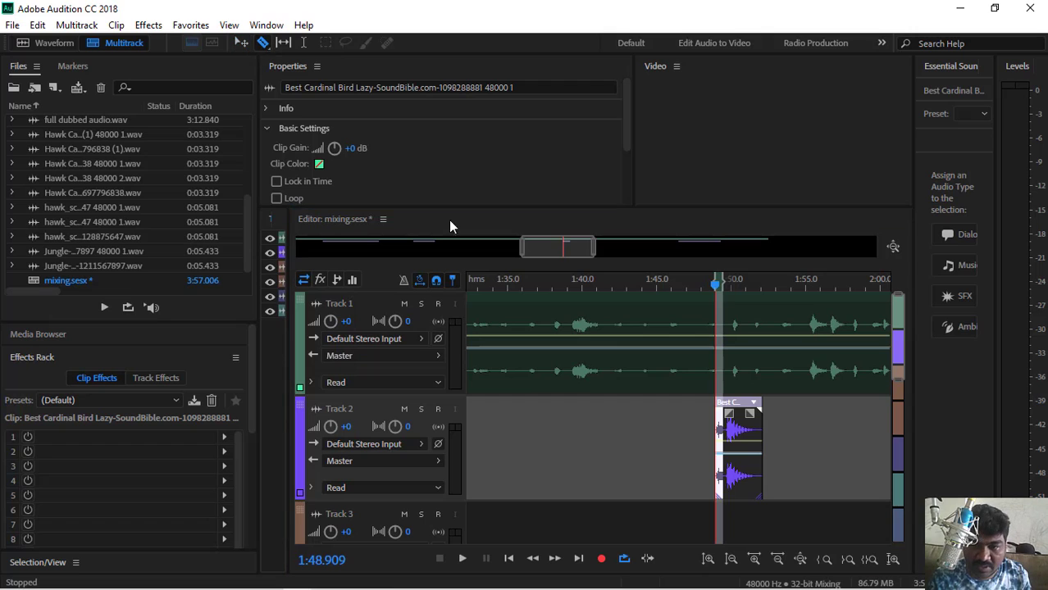
pyautogui.click(725, 432)
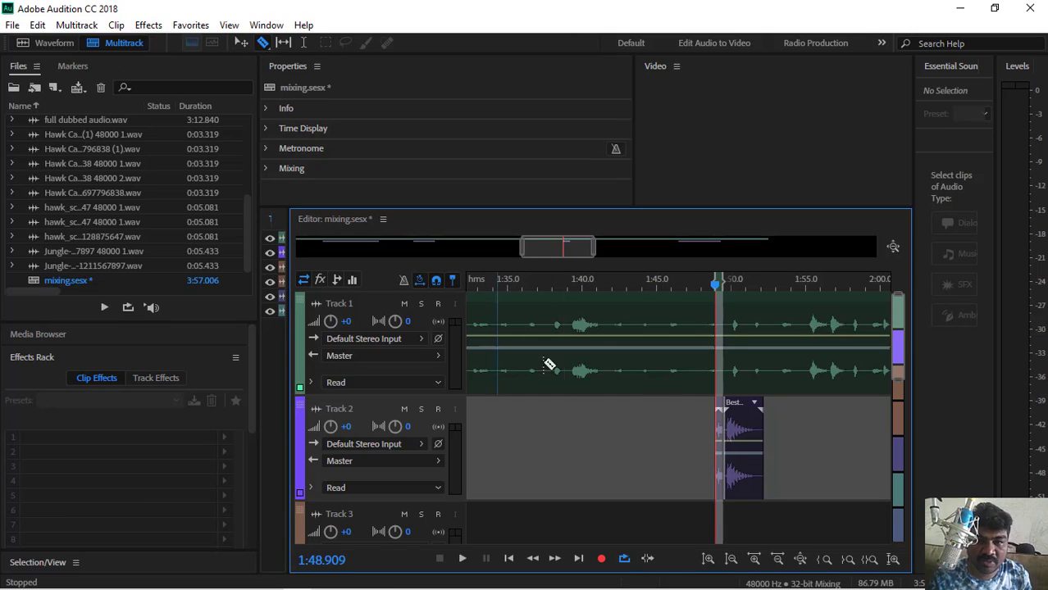
# - Undo the fade-out on the bird clip's waveform, and select its opening chirp up to about 1:49.5
pyautogui.doubleClick(719, 407)
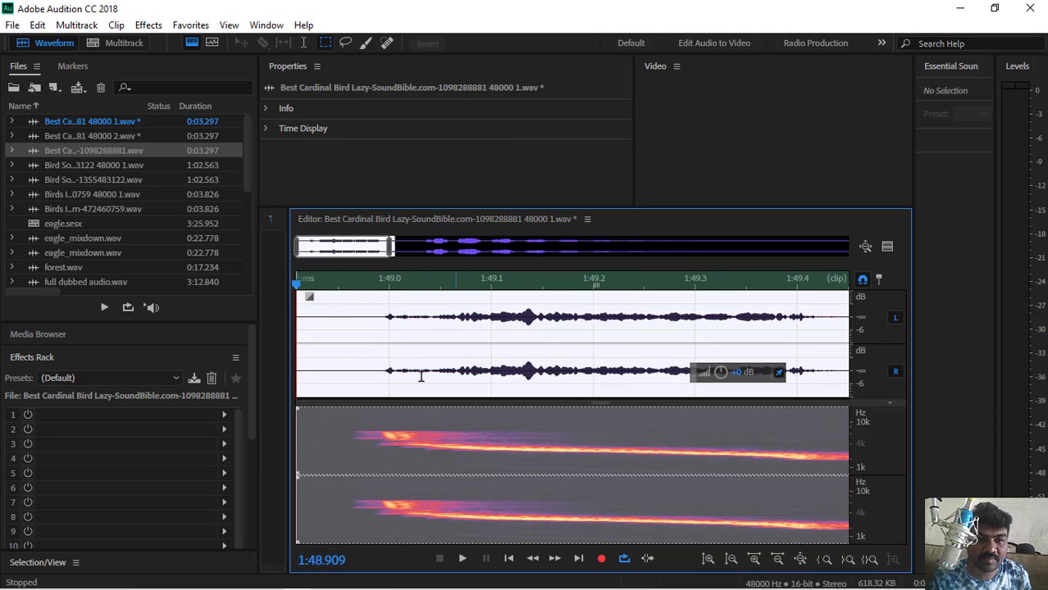
pyautogui.hscroll(5, 374, 348)
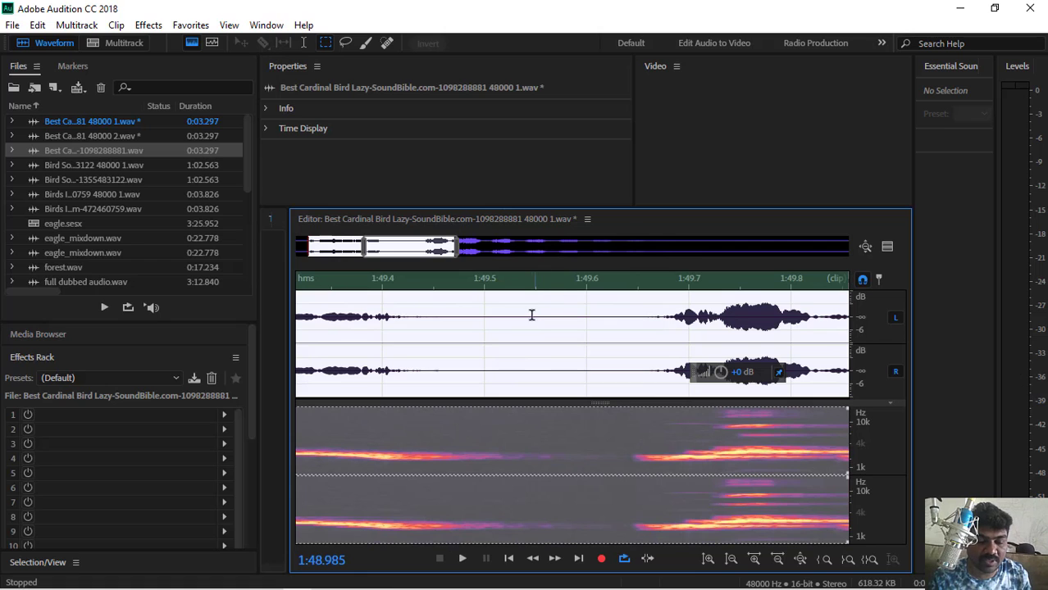
pyautogui.hotkey('ctrl', 'z')
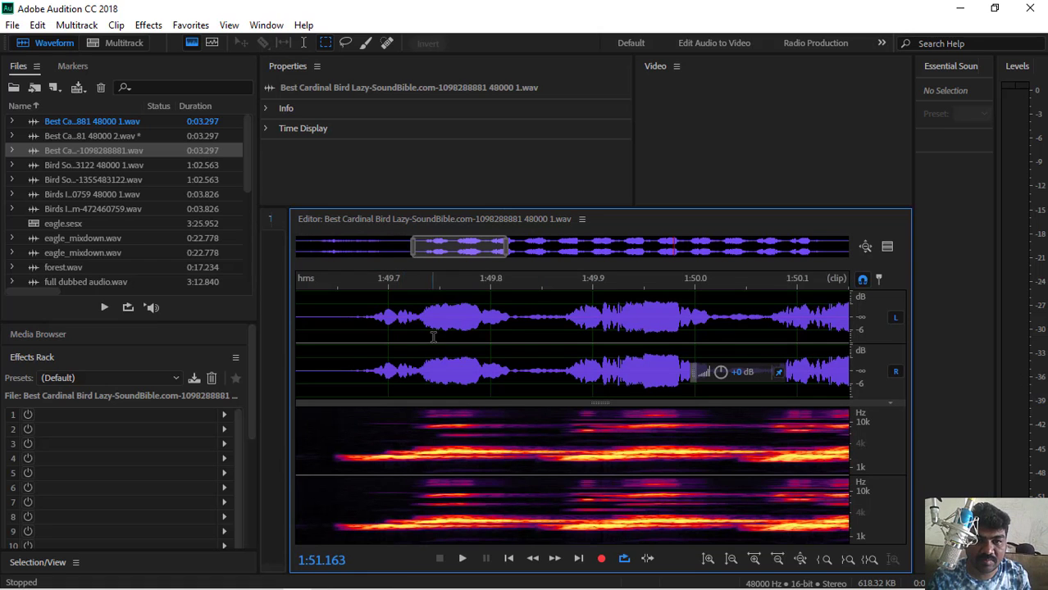
pyautogui.moveTo(414, 246); pyautogui.dragTo(297, 247)
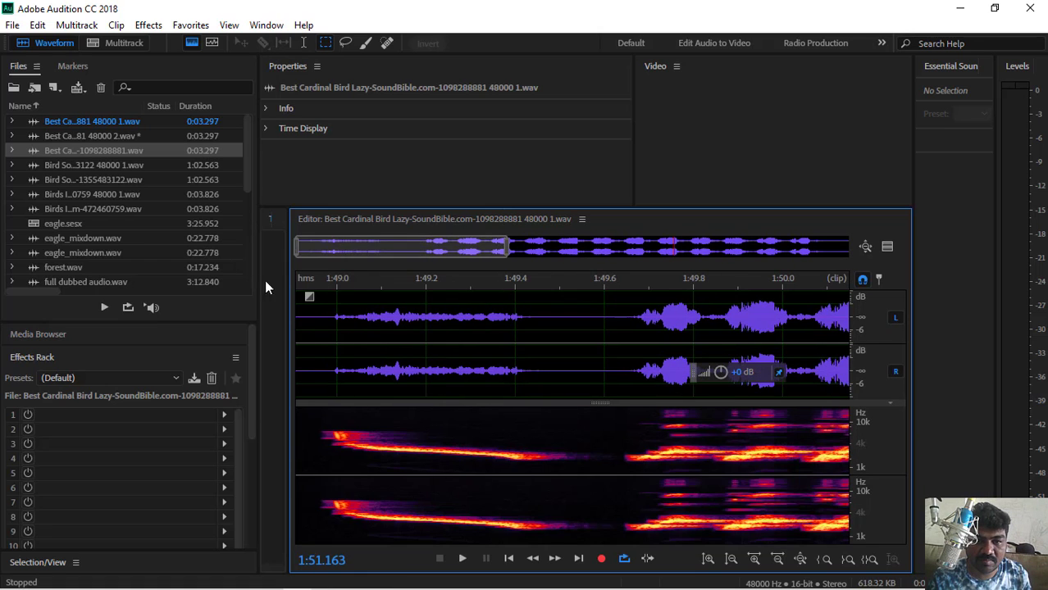
pyautogui.moveTo(545, 352); pyautogui.dragTo(296, 351)
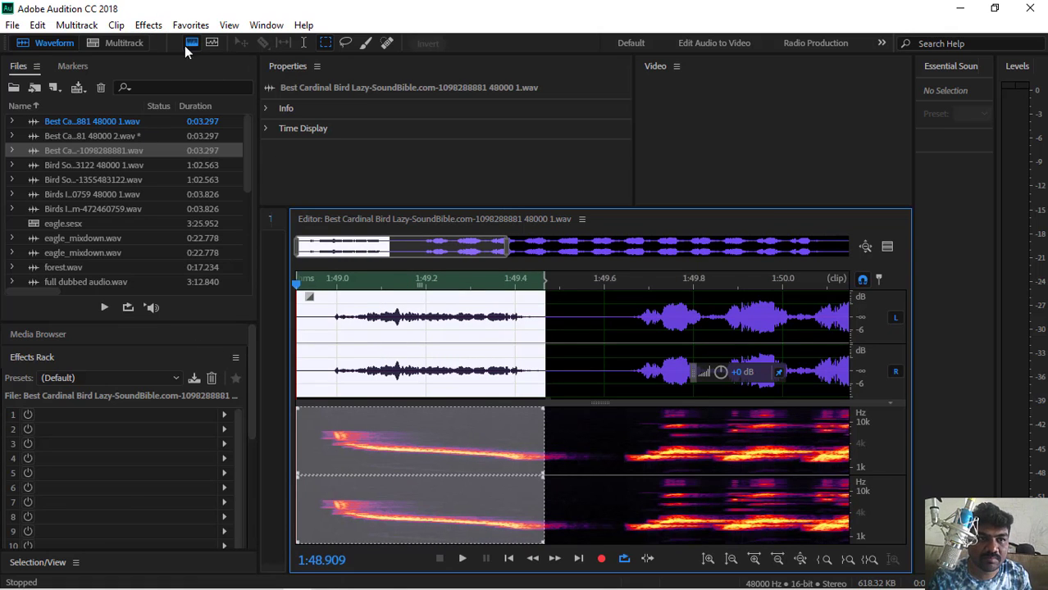
pyautogui.click(86, 43)
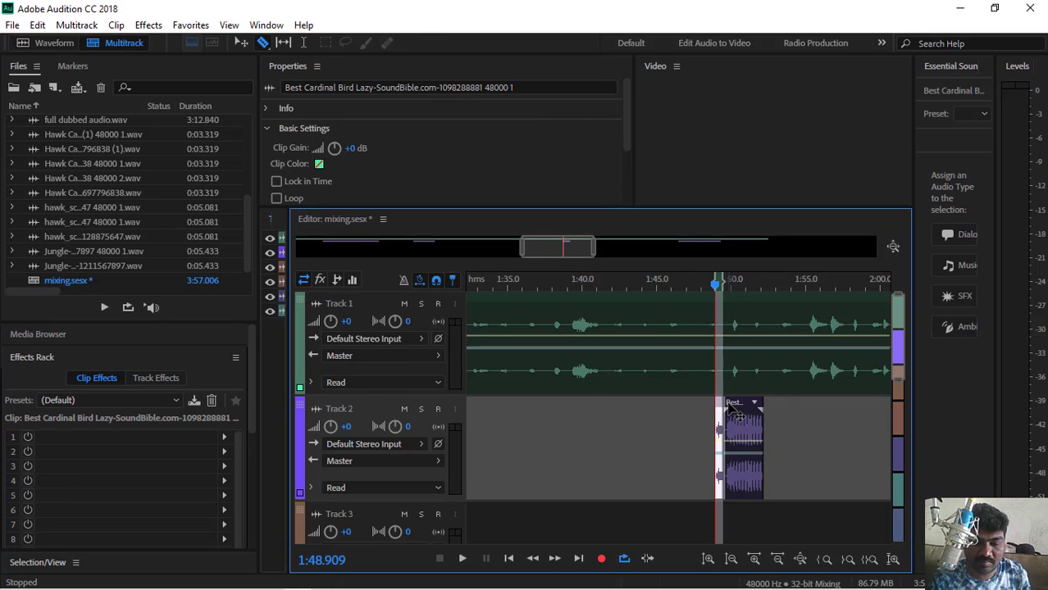
# - Apply the Echo effect to the short first bird piece on Track 2, with left-channel delay time 1573.53 ms and feedback 75.8%
pyautogui.press('v')
pyautogui.moveTo(735, 415); pyautogui.dragTo(734, 409)
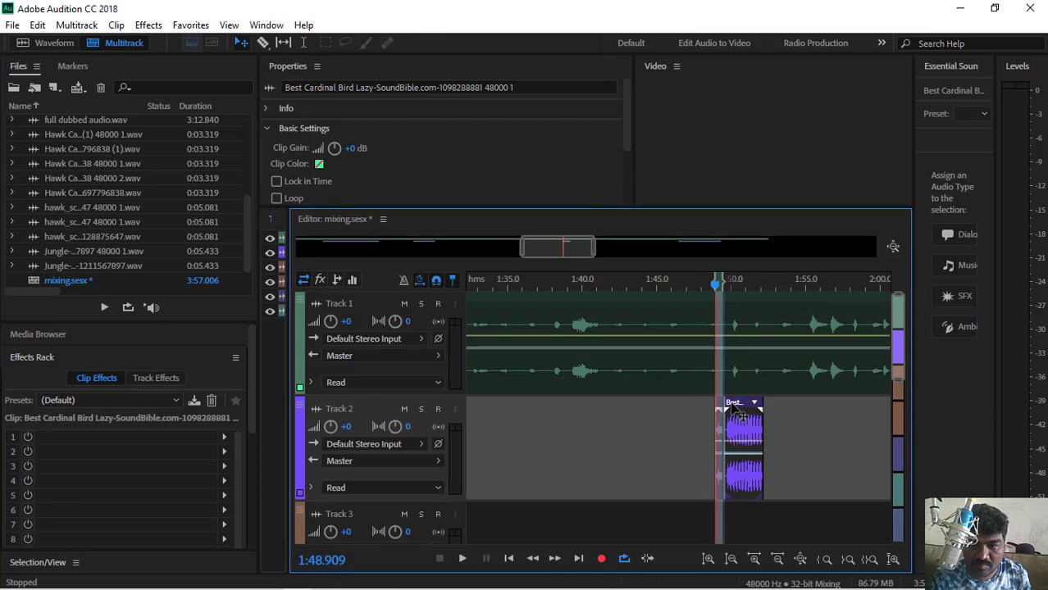
pyautogui.click(676, 451)
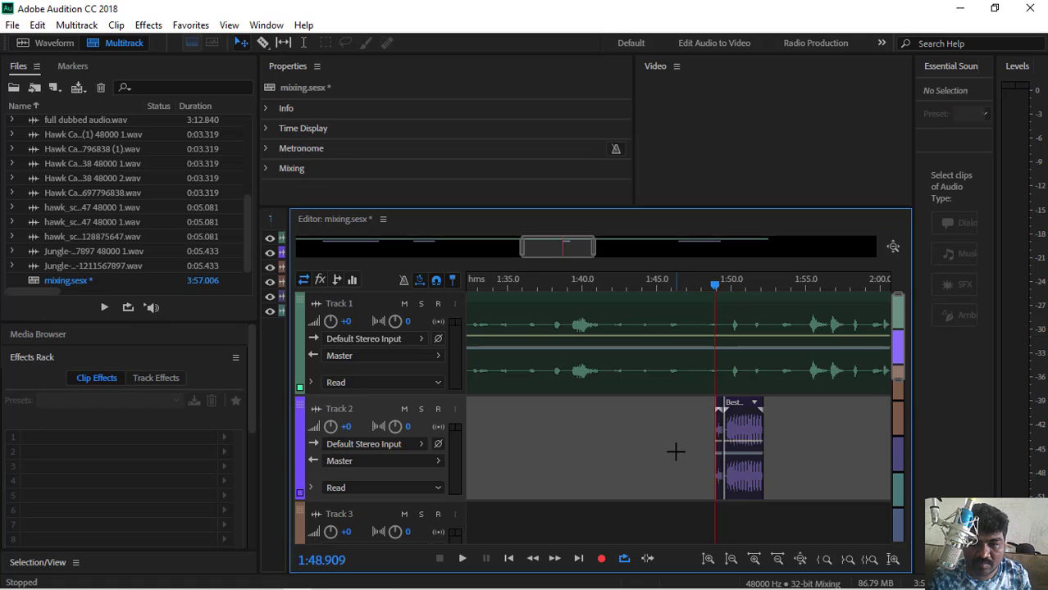
pyautogui.click(720, 410)
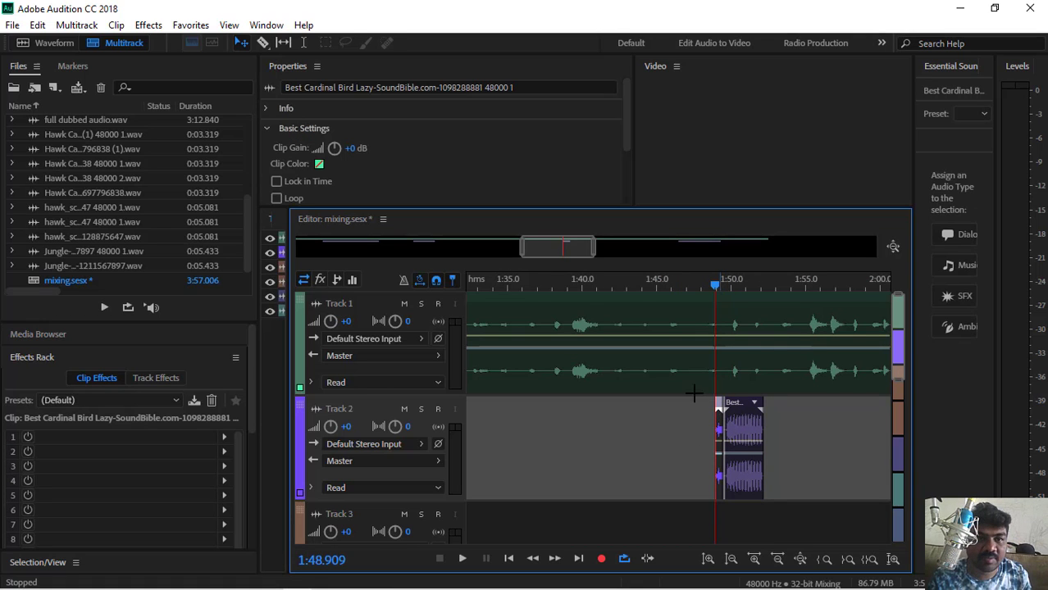
pyautogui.click(148, 25)
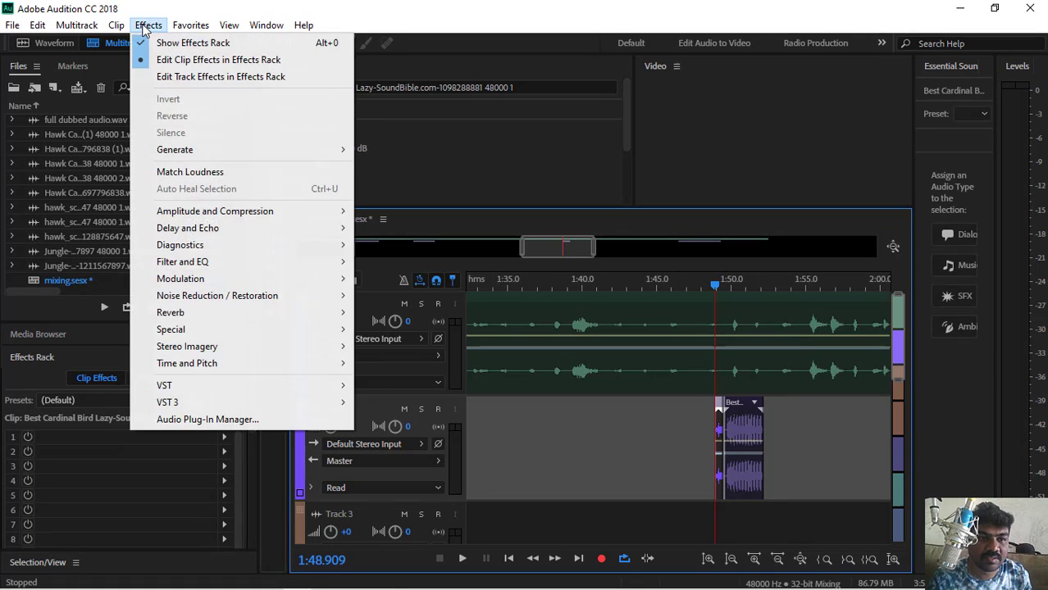
pyautogui.moveTo(212, 214)
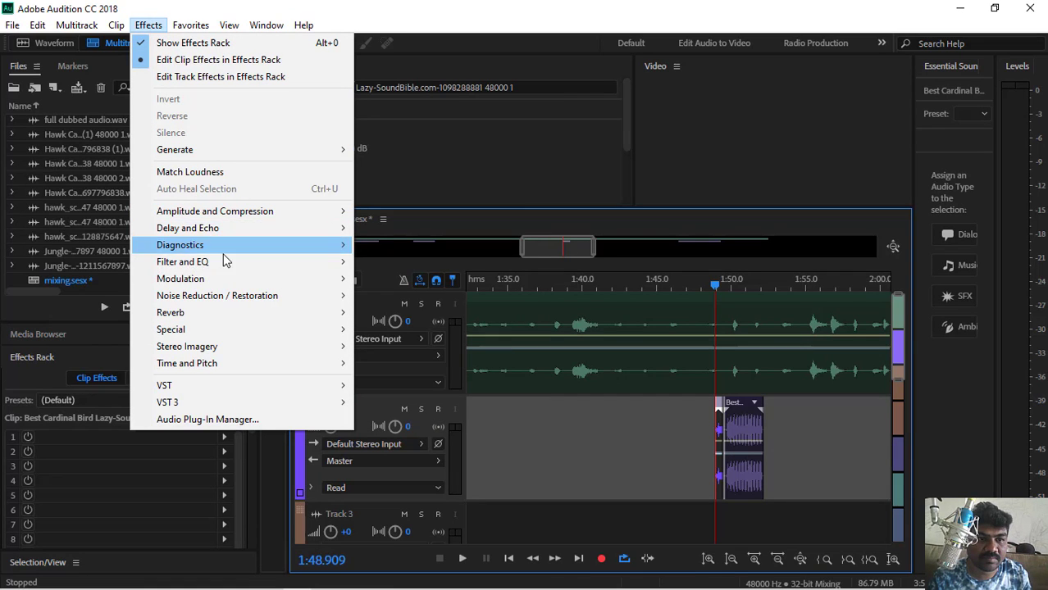
pyautogui.moveTo(229, 235)
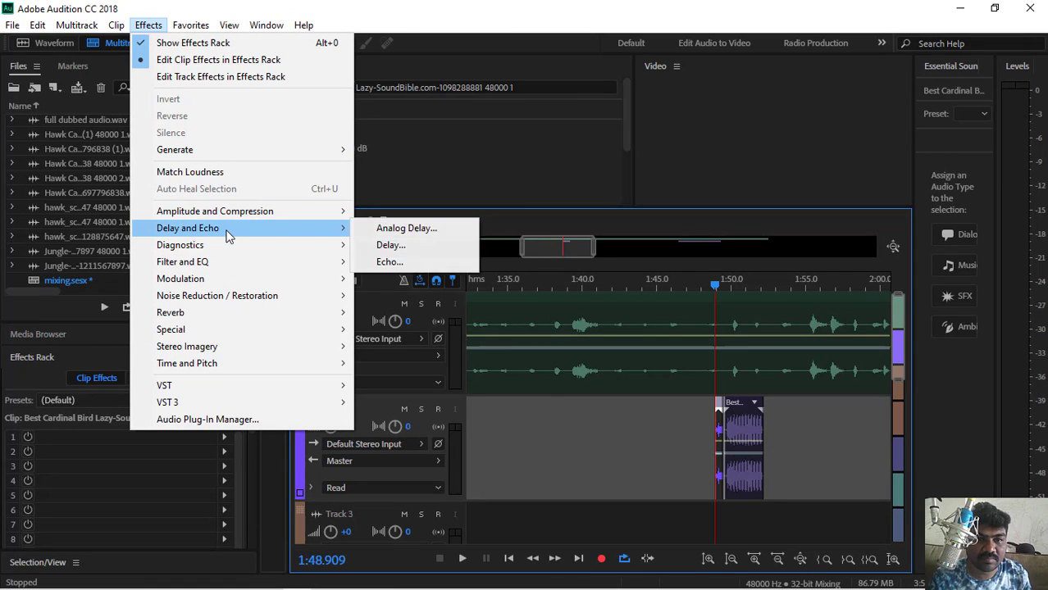
pyautogui.click(389, 261)
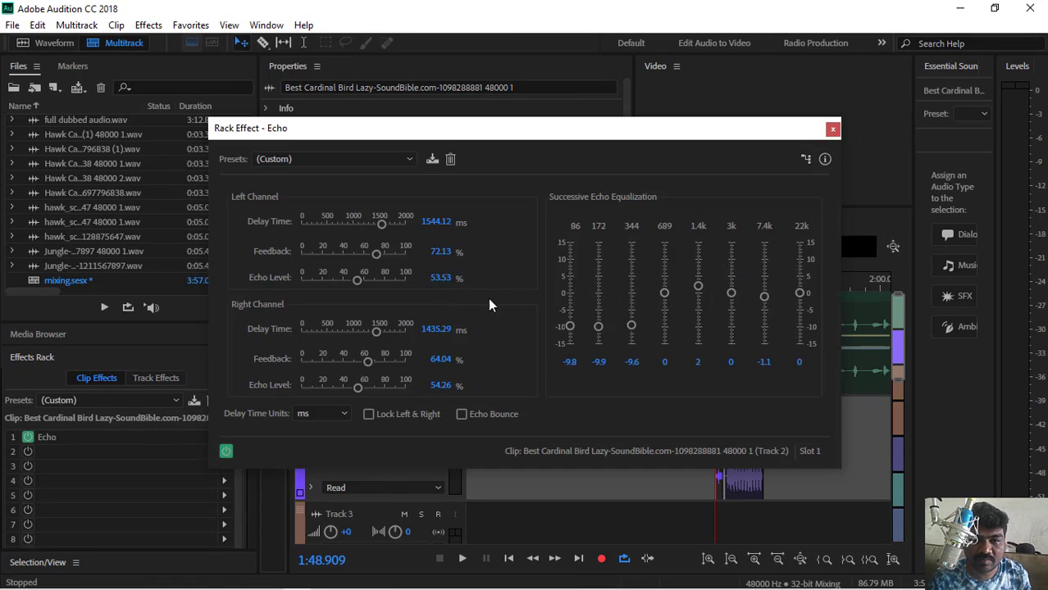
pyautogui.moveTo(374, 225); pyautogui.dragTo(378, 253)
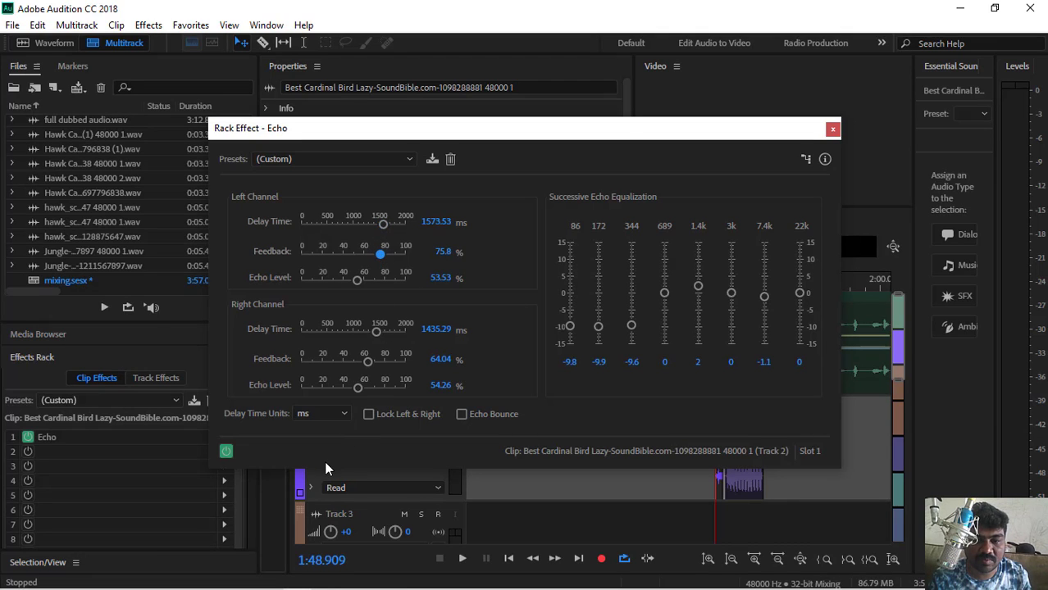
# - Play the bird pieces on Track 2 to audition the echo, and close the Echo settings
pyautogui.press('space')
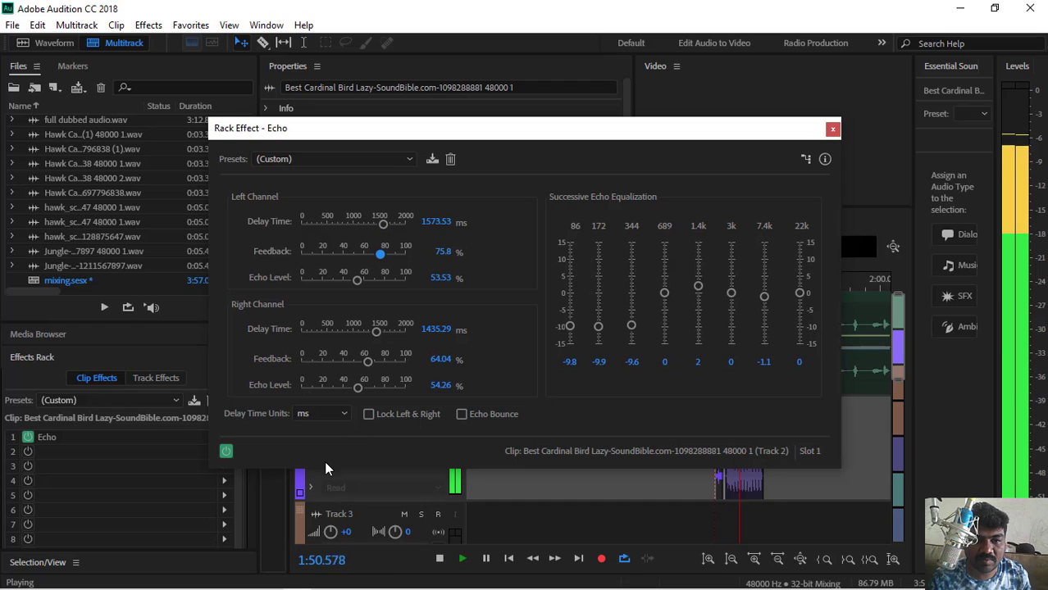
pyautogui.press('space')
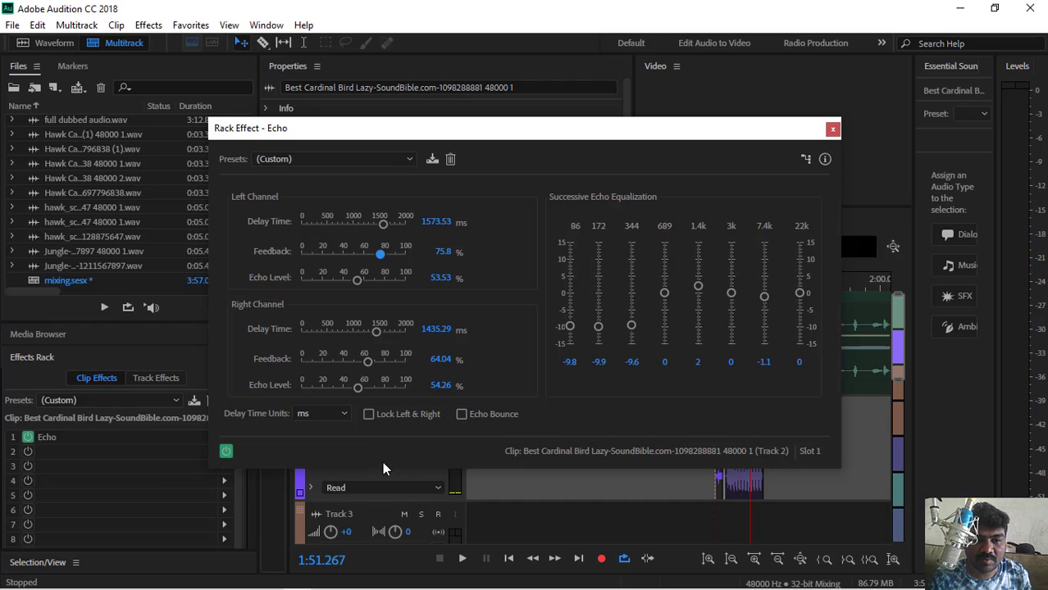
pyautogui.click(832, 129)
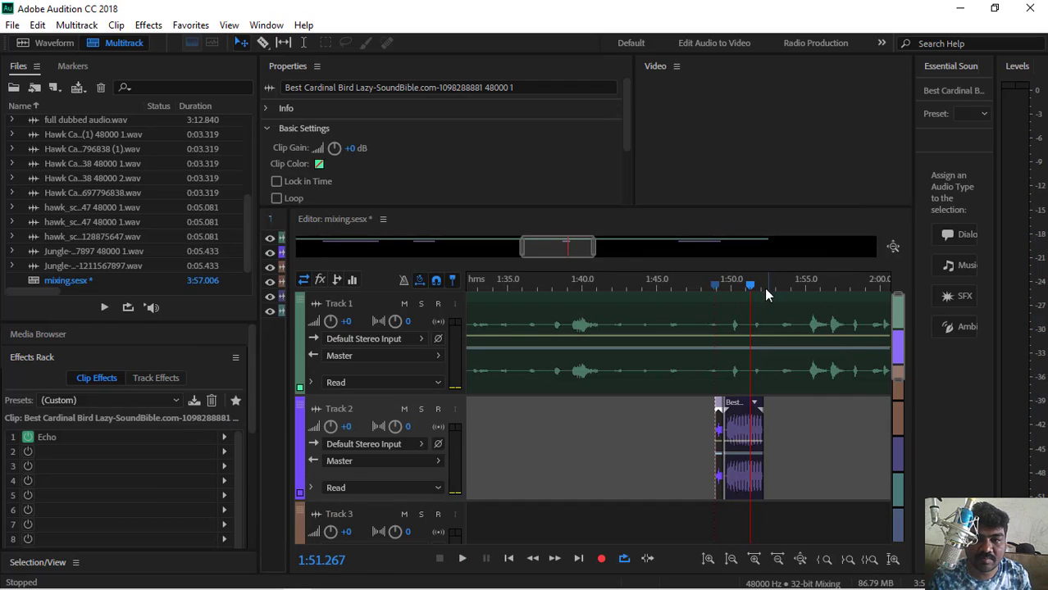
# - Amplify the first bird piece's source waveform by about 6 dB, play it back, and return to the multitrack session
pyautogui.moveTo(750, 290); pyautogui.dragTo(716, 287)
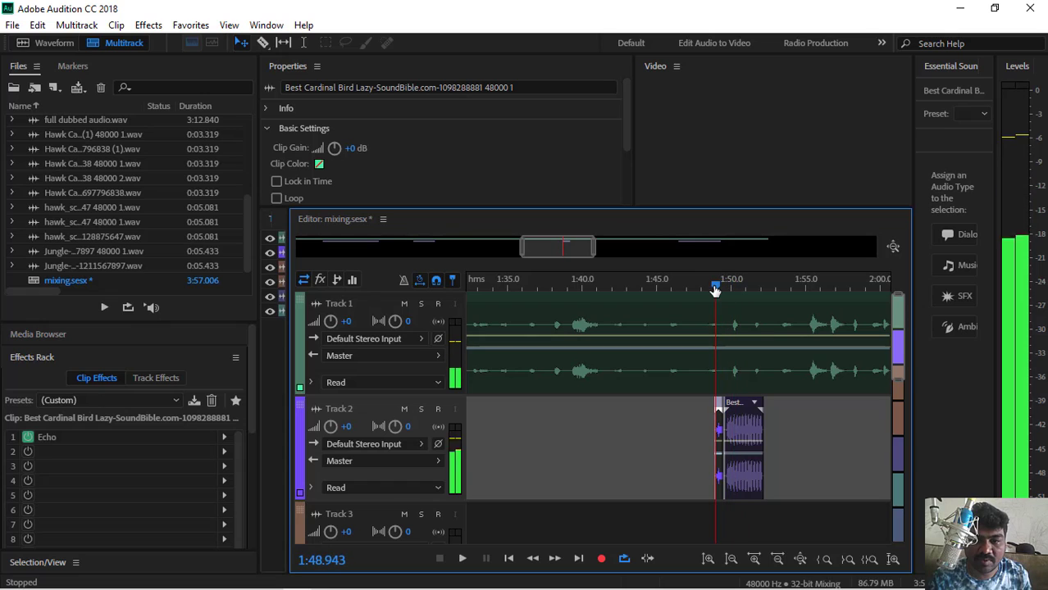
pyautogui.doubleClick(718, 402)
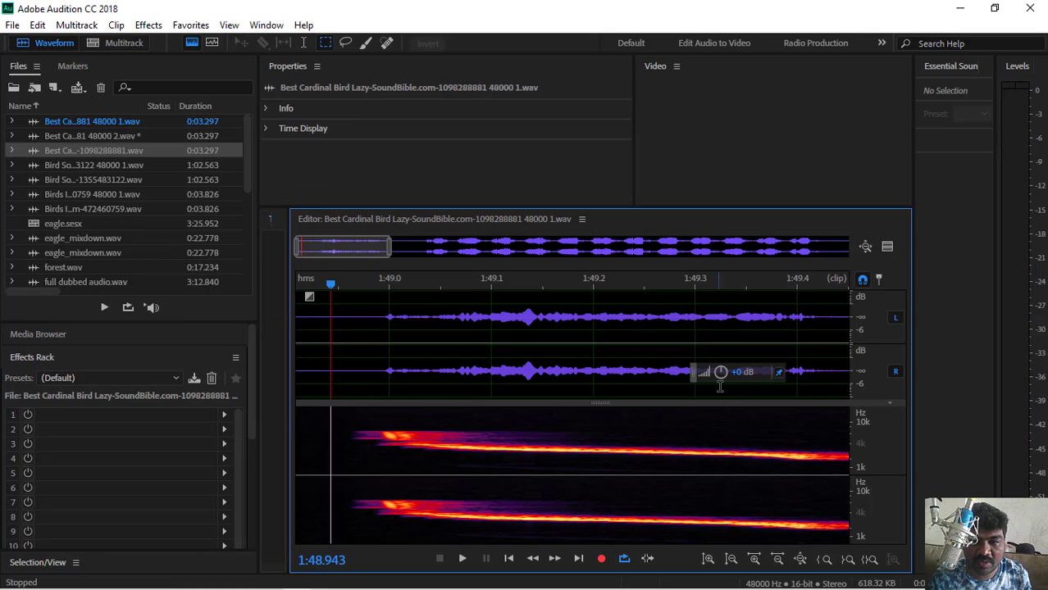
pyautogui.moveTo(721, 373); pyautogui.dragTo(727, 360)
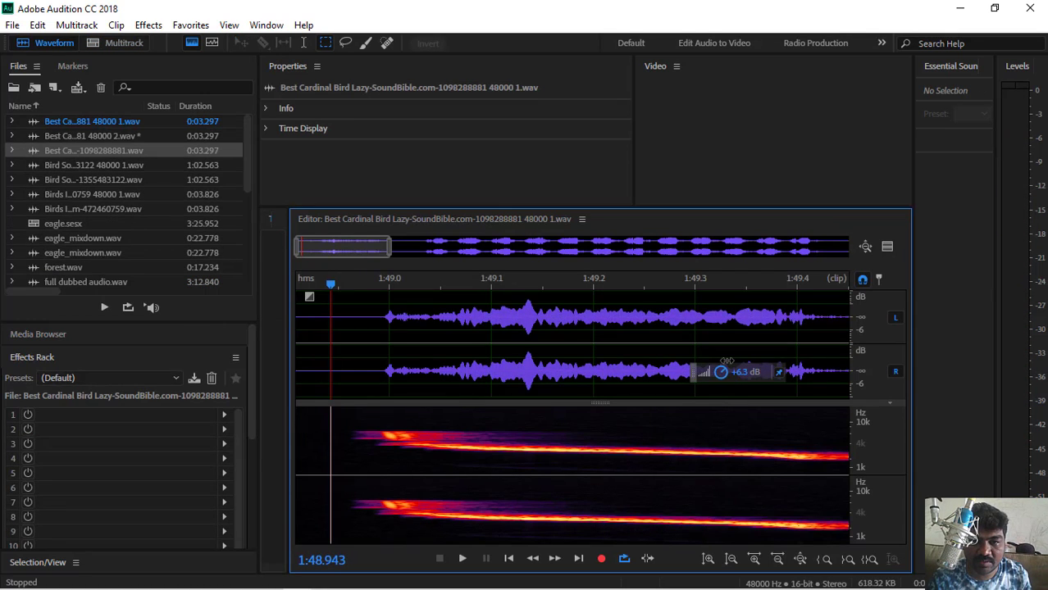
pyautogui.press('space')
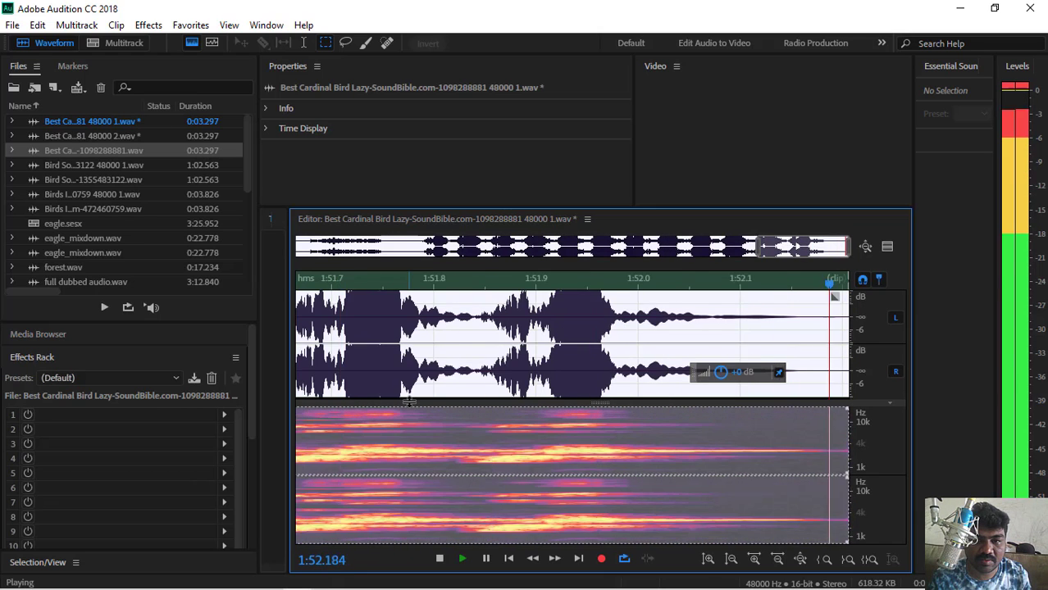
pyautogui.press('space')
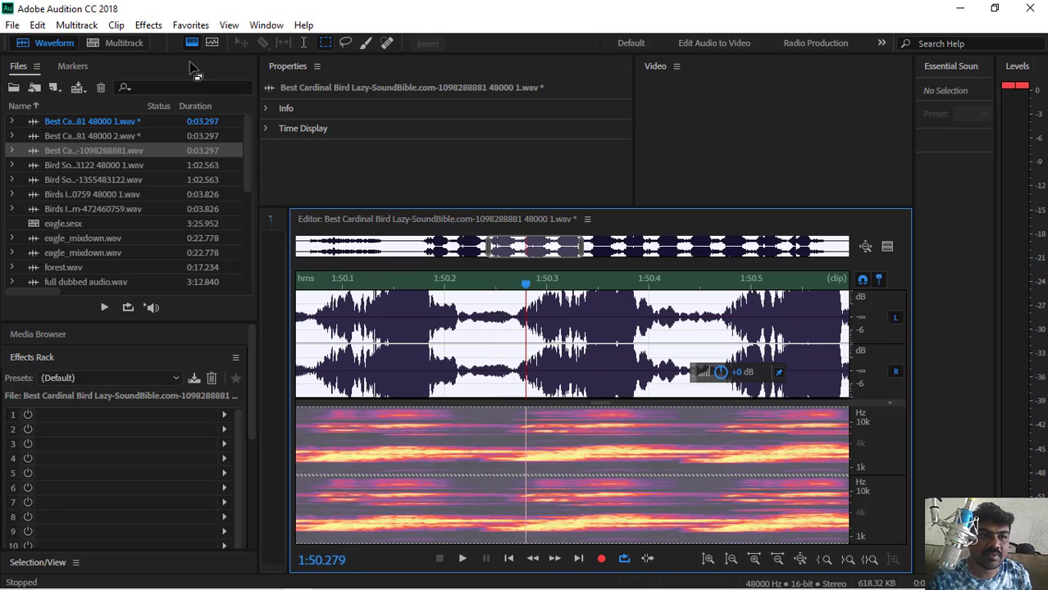
pyautogui.click(120, 42)
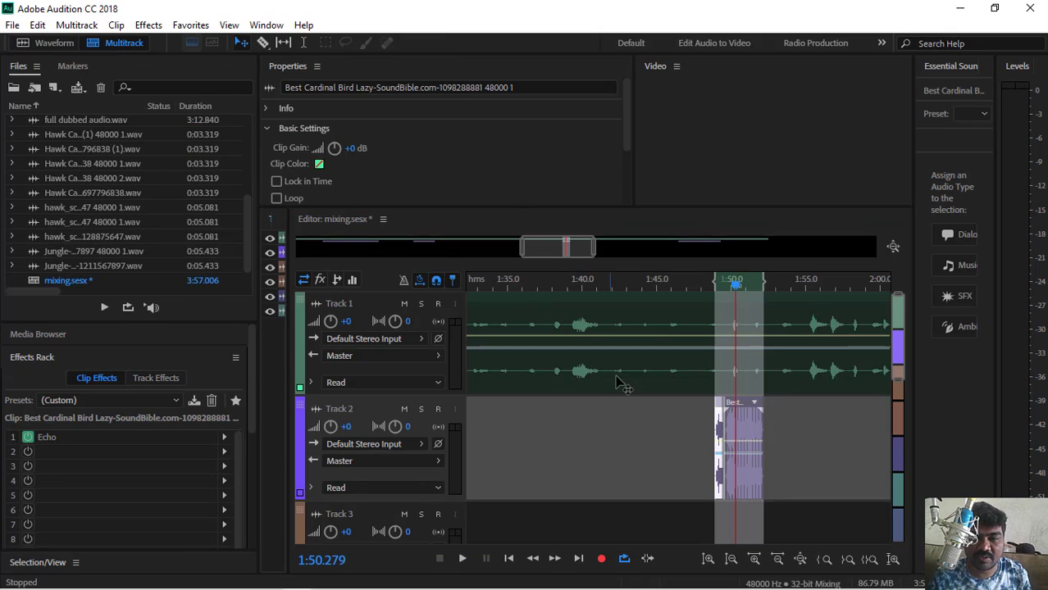
# - Audition the louder bird pieces on Track 2 together with the dubbed audio, starting just before the first piece
pyautogui.click(661, 443)
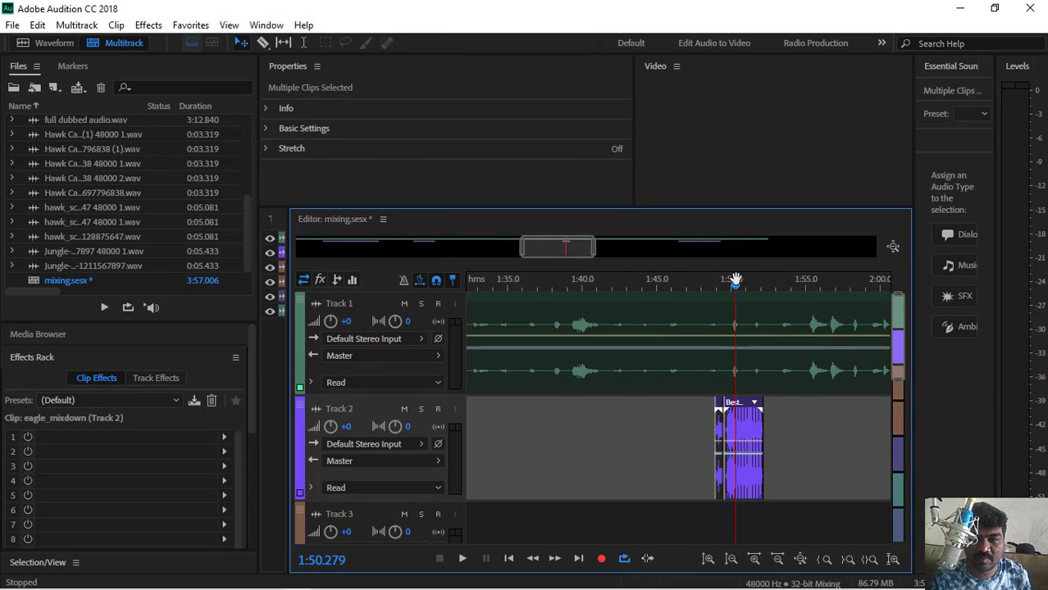
pyautogui.moveTo(736, 280); pyautogui.dragTo(703, 281)
pyautogui.press('space')
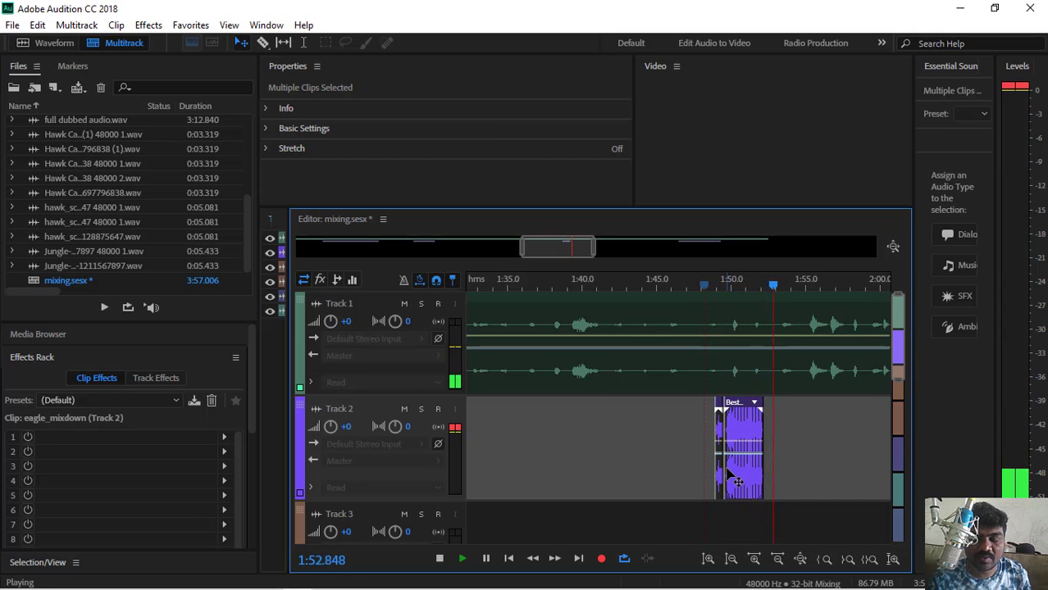
pyautogui.press('space')
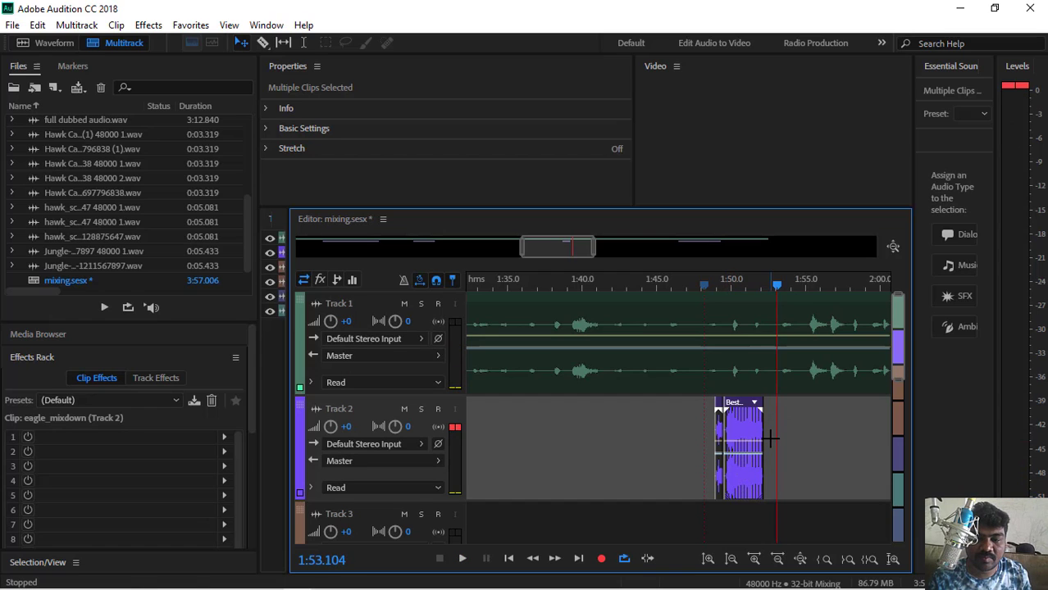
# - Select both bird pieces on Track 2 and start exporting a multitrack mixdown of the selected clips only
pyautogui.click(759, 438)
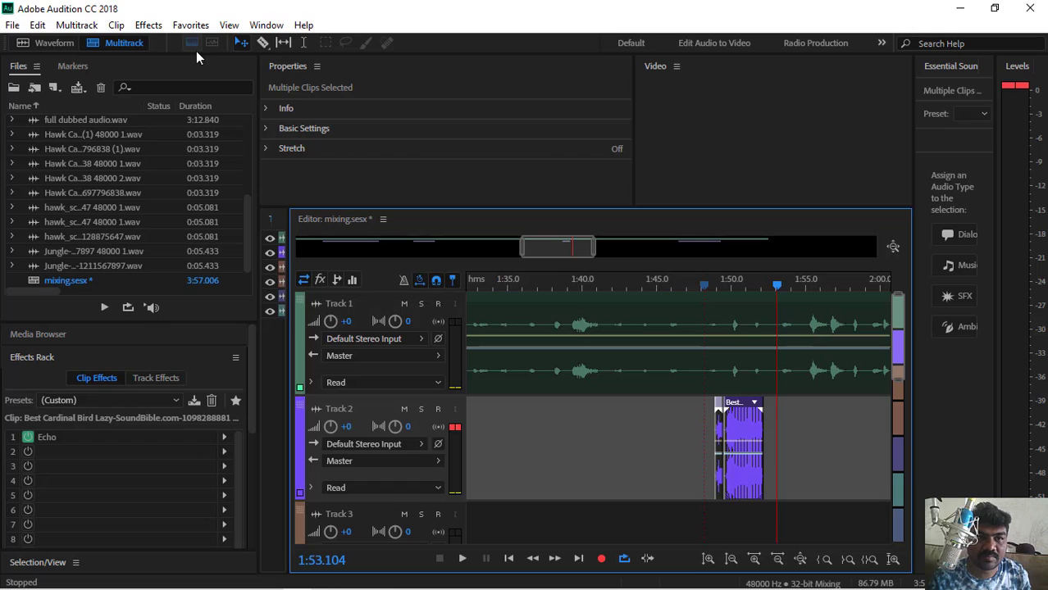
pyautogui.moveTo(676, 437); pyautogui.dragTo(802, 483)
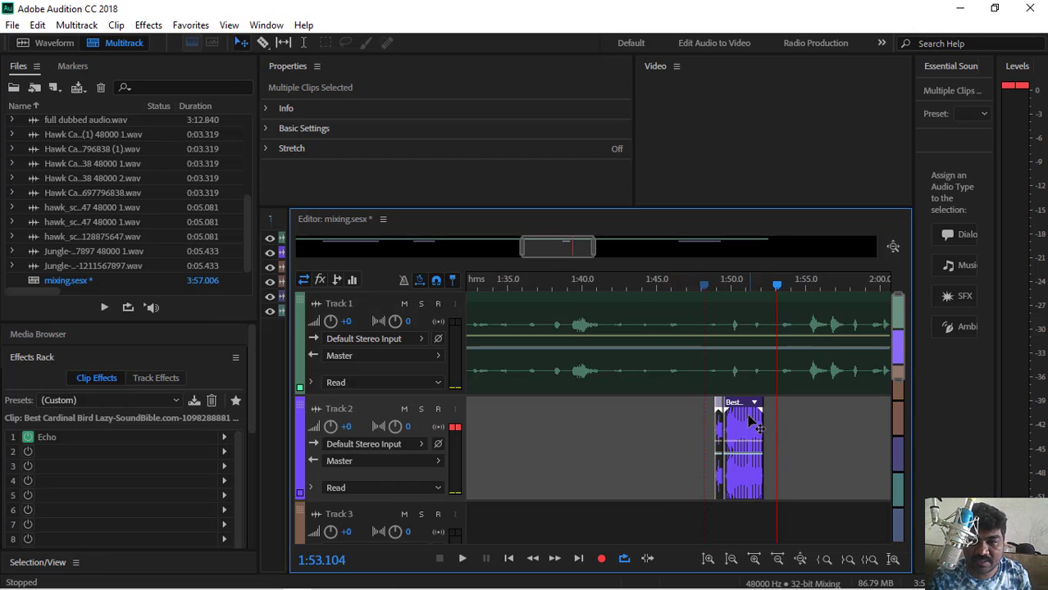
pyautogui.click(12, 25)
pyautogui.moveTo(88, 317)
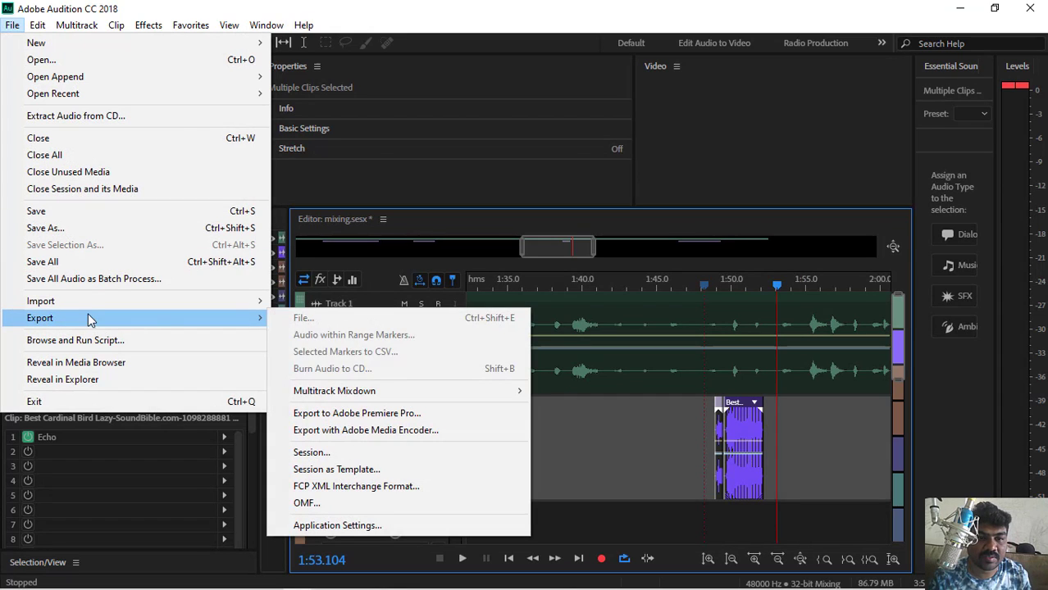
pyautogui.moveTo(379, 392)
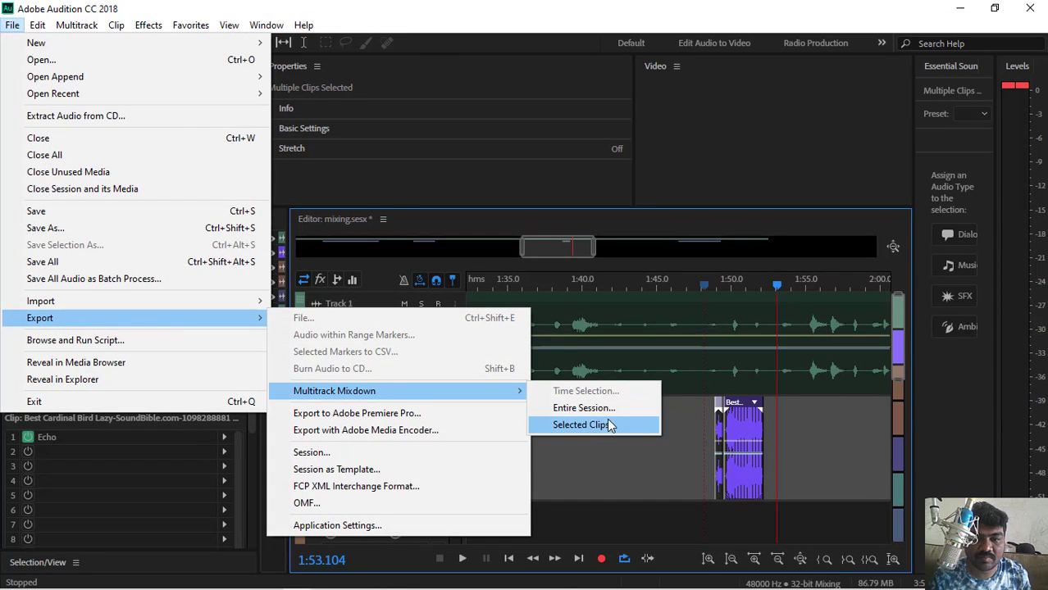
pyautogui.click(592, 425)
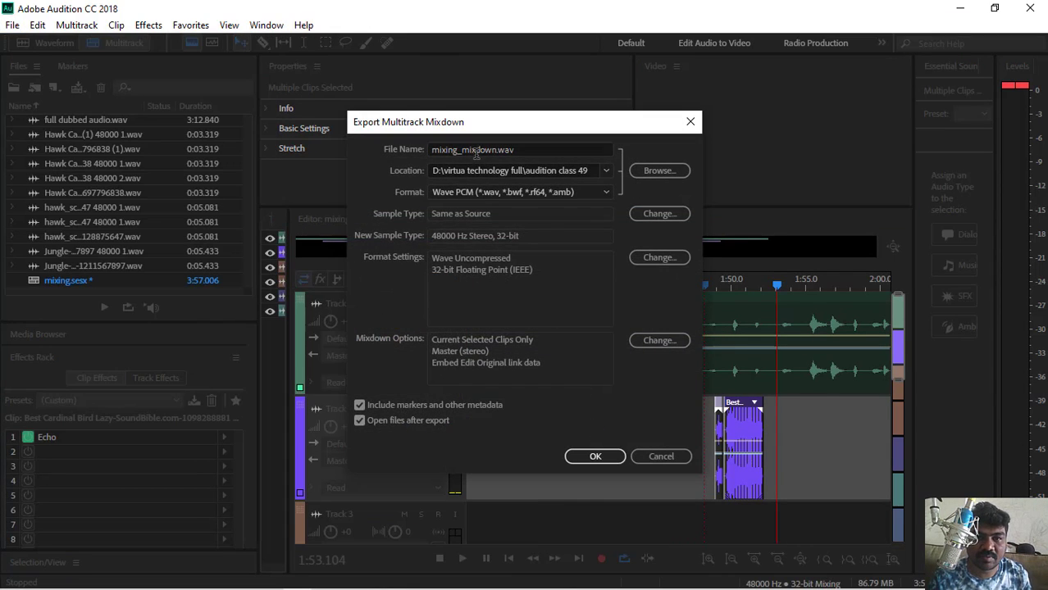
# - Name the mixdown file "bird sound .wav" and export it in Wave PCM format
pyautogui.moveTo(497, 149); pyautogui.dragTo(414, 149)
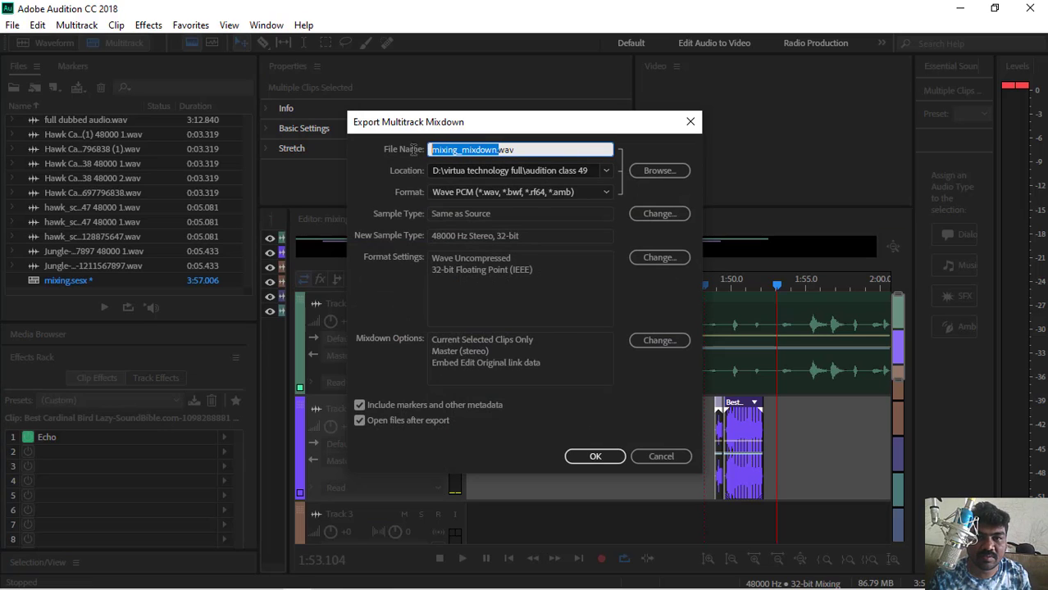
pyautogui.press('BackSpace')
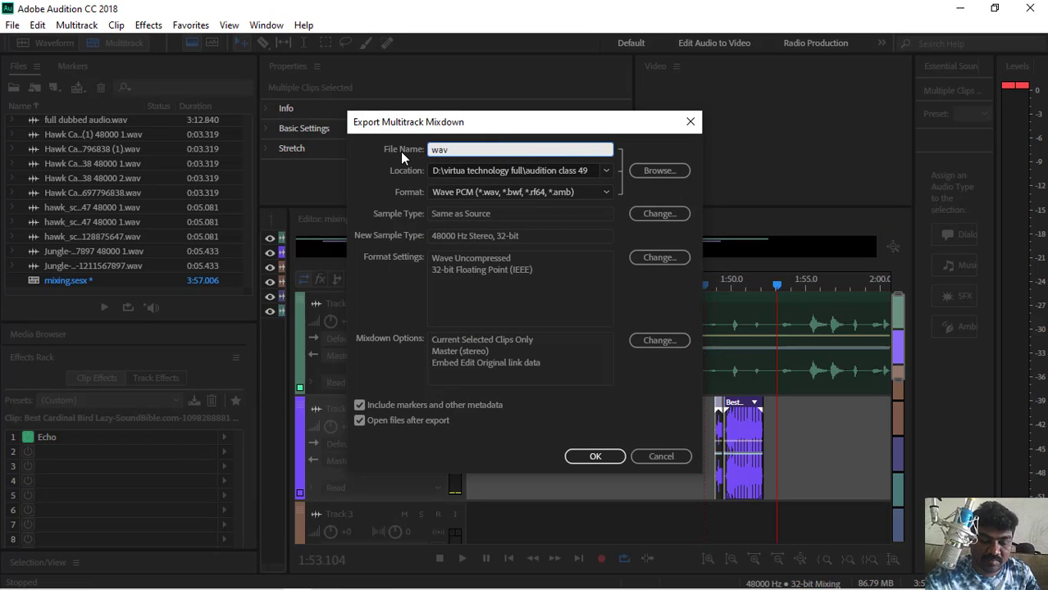
pyautogui.write('bi')
pyautogui.write('rd')
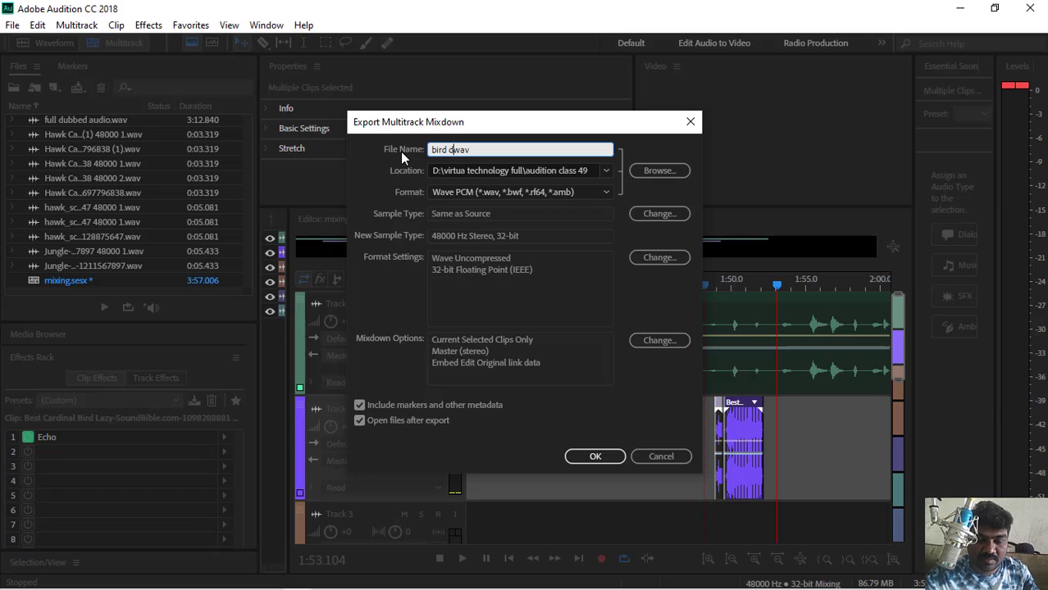
pyautogui.write(' sou')
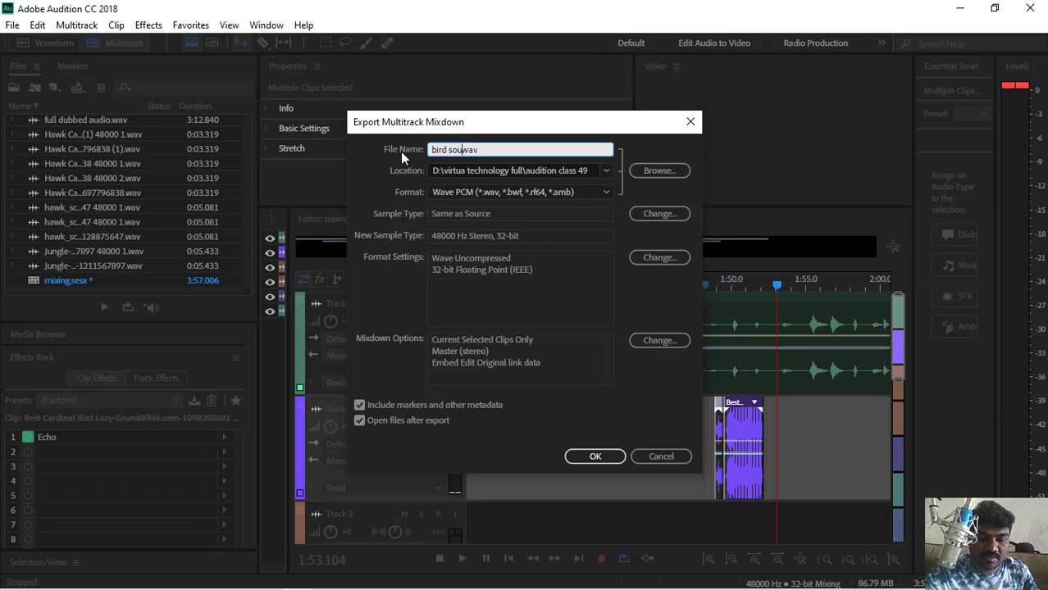
pyautogui.write('nd')
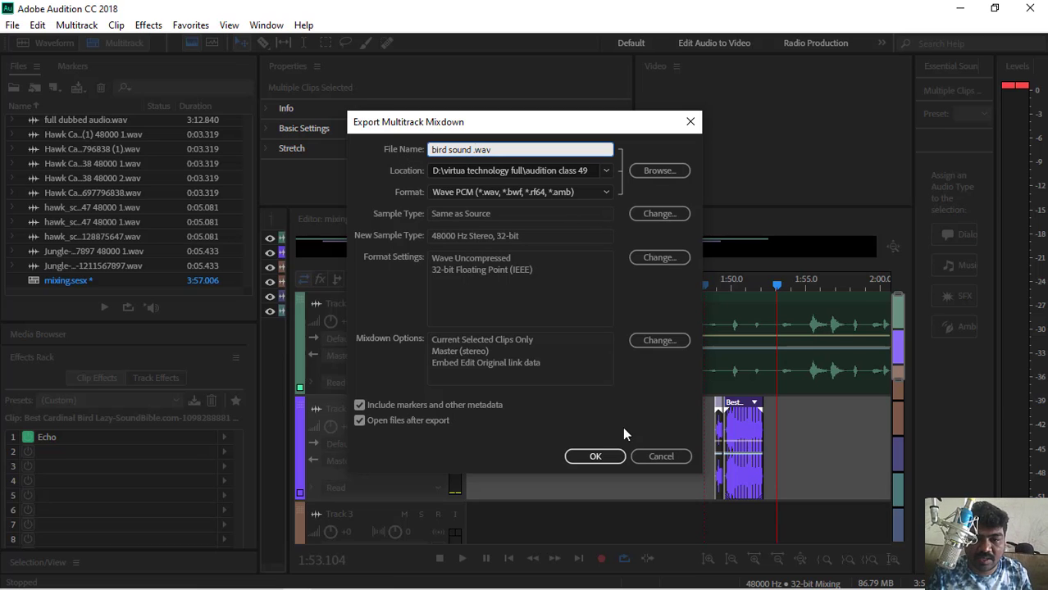
pyautogui.click(596, 457)
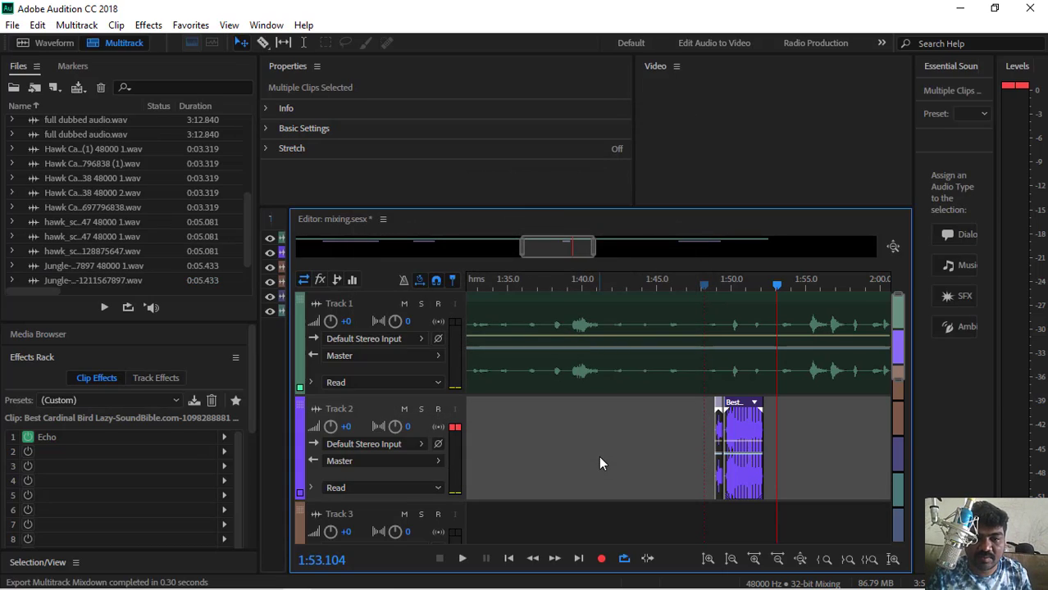
# - Place the exported bird sound file on Track 2 near 1:55 and delete the two original bird pieces
pyautogui.scroll(-1, 131, 223)
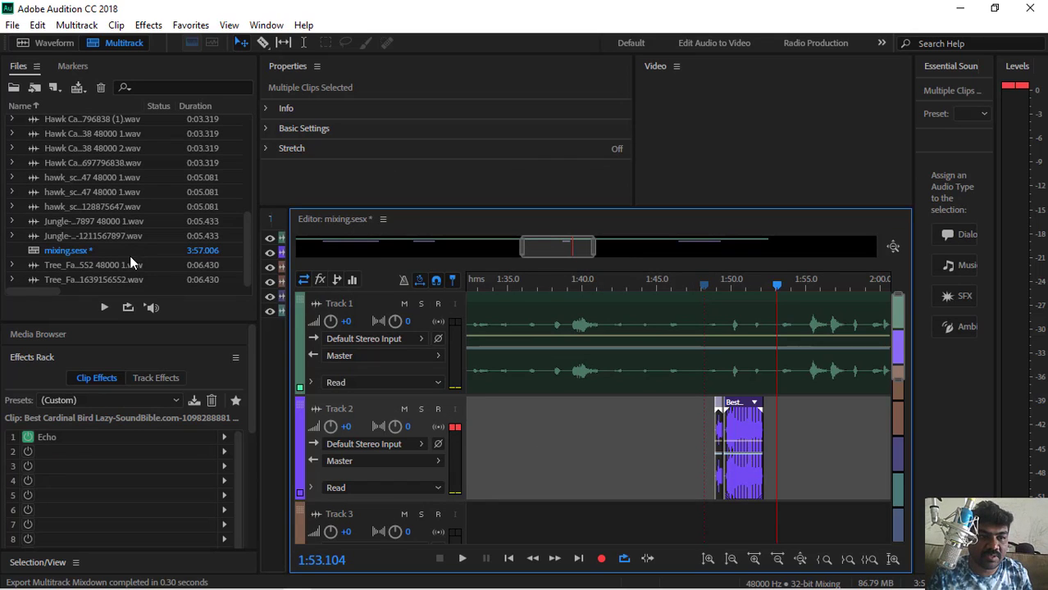
pyautogui.scroll(3, 104, 220)
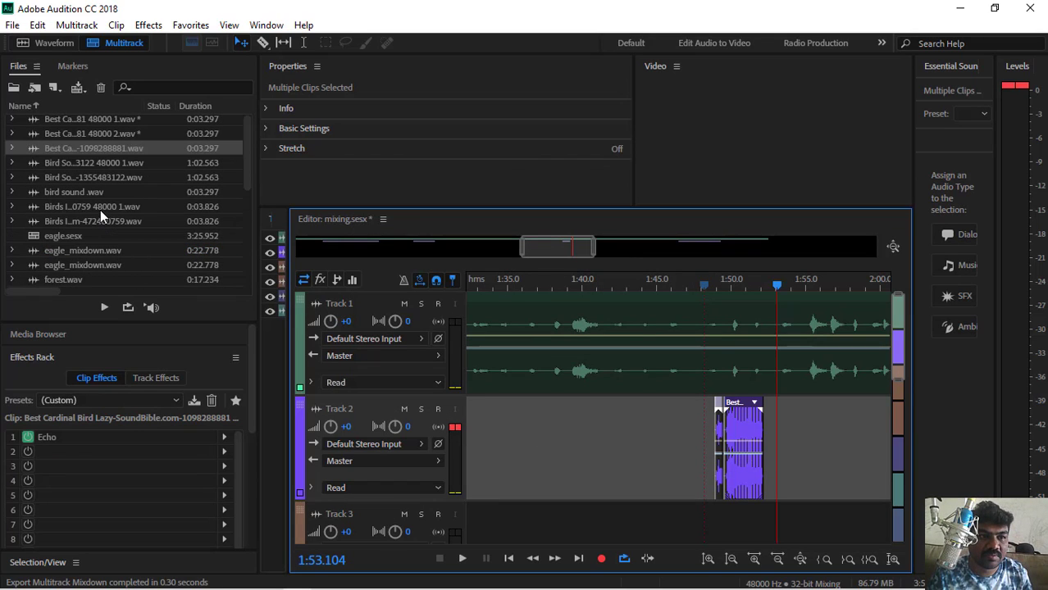
pyautogui.moveTo(67, 193); pyautogui.dragTo(799, 445)
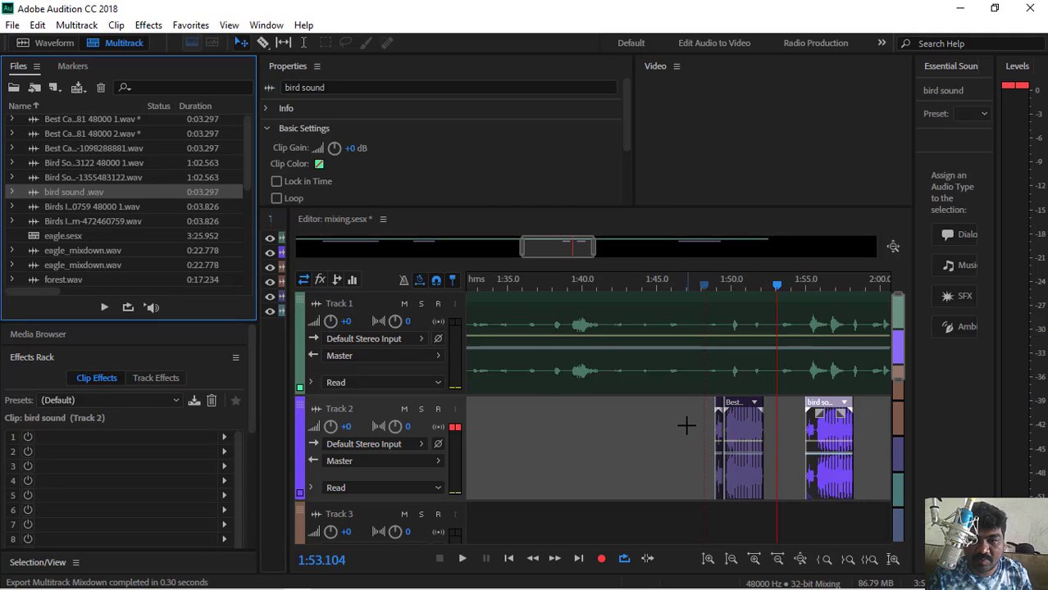
pyautogui.moveTo(687, 426); pyautogui.dragTo(771, 460)
pyautogui.press('Delete')
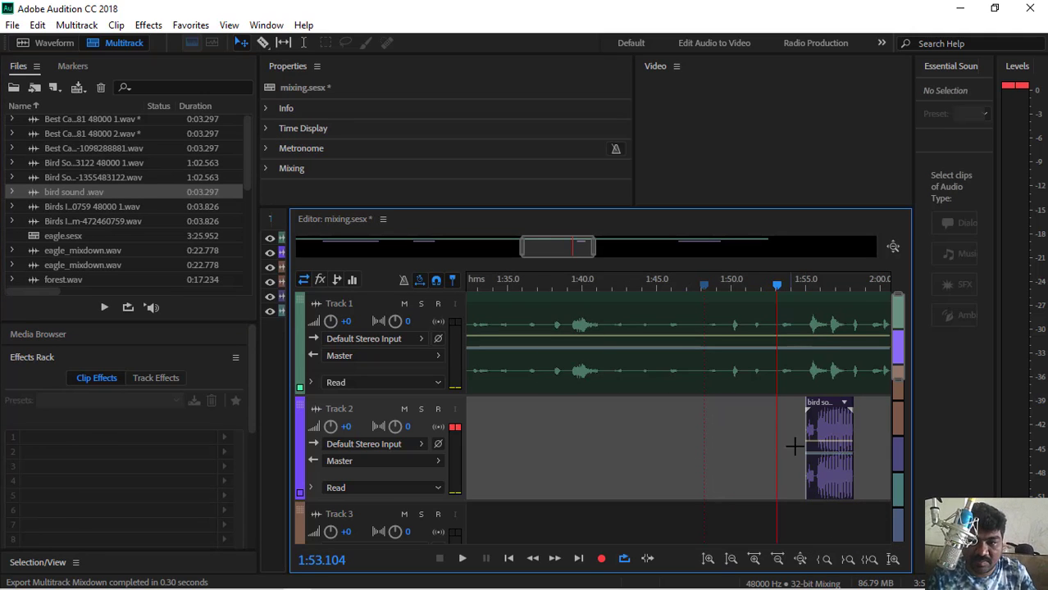
# - Move the bird sound clip on Track 2 to start at about 1:48.3 and audition it with the mix
pyautogui.moveTo(818, 408); pyautogui.dragTo(720, 408)
pyautogui.moveTo(776, 287); pyautogui.dragTo(703, 286)
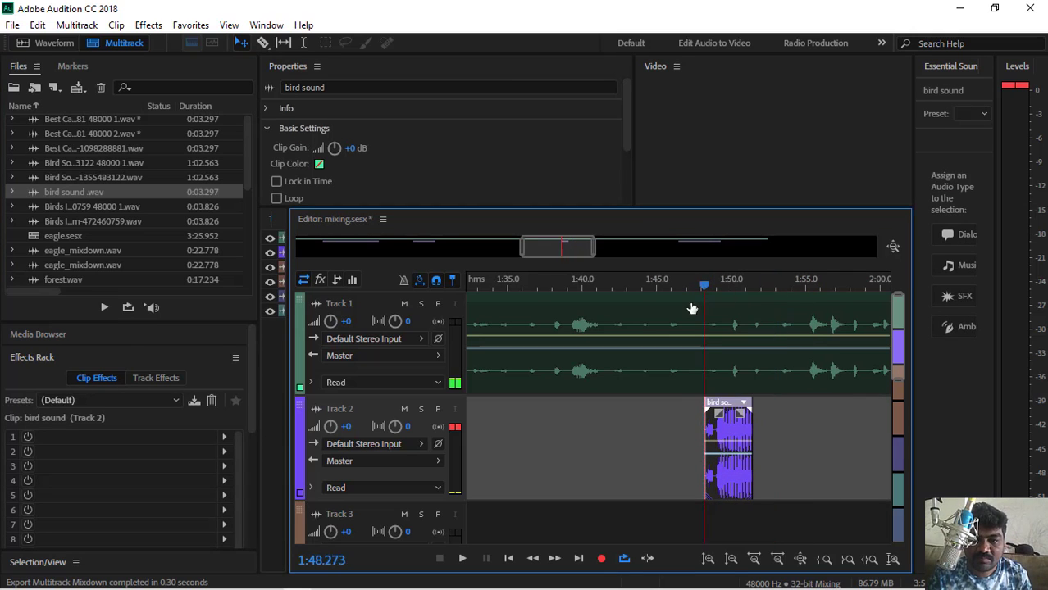
pyautogui.press('space')
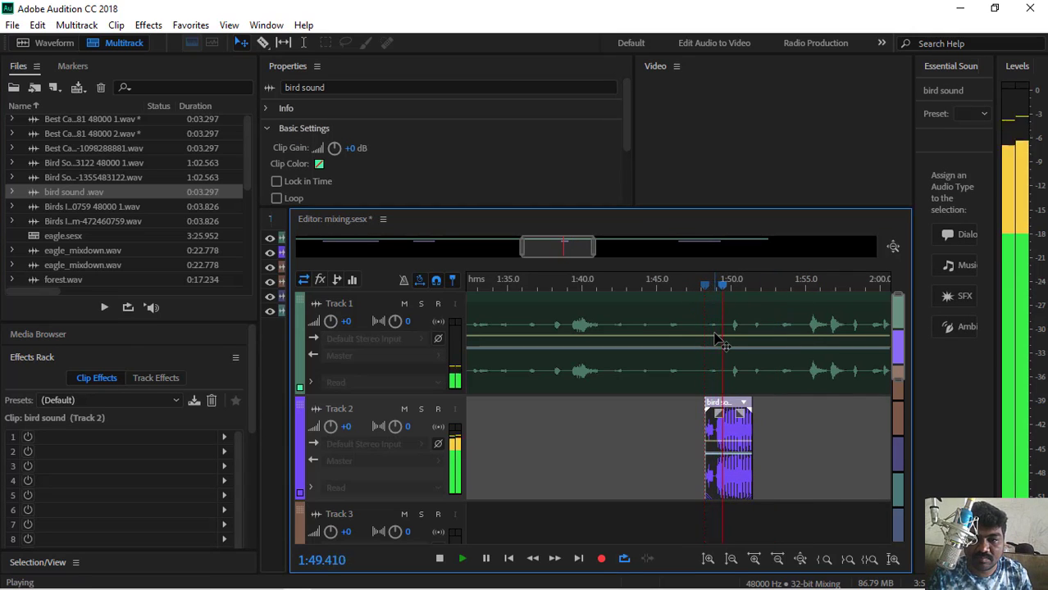
pyautogui.press('space')
pyautogui.moveTo(743, 285); pyautogui.dragTo(662, 285)
pyautogui.press('space')
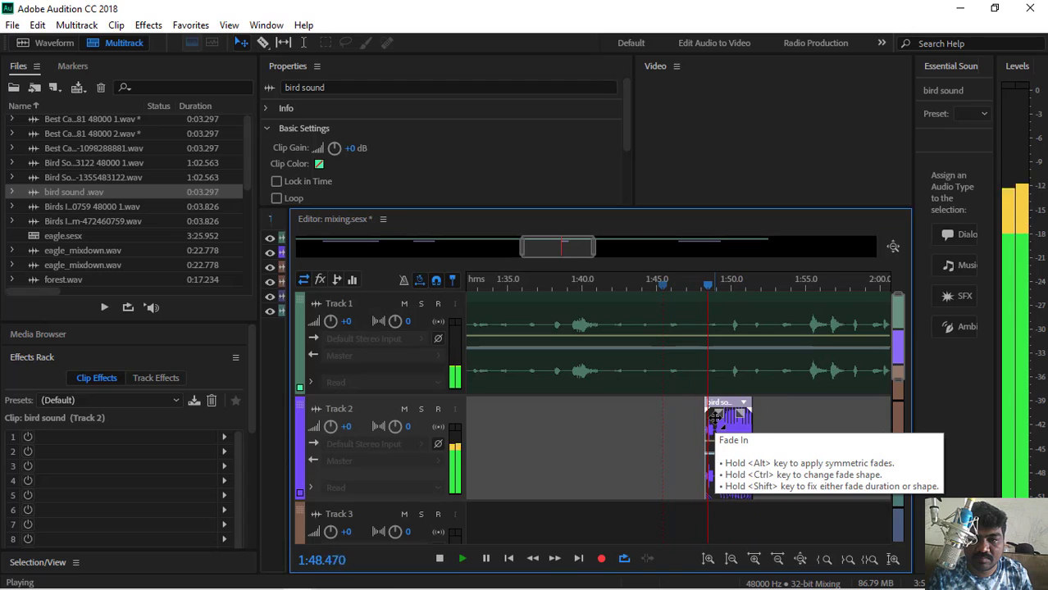
pyautogui.press('space')
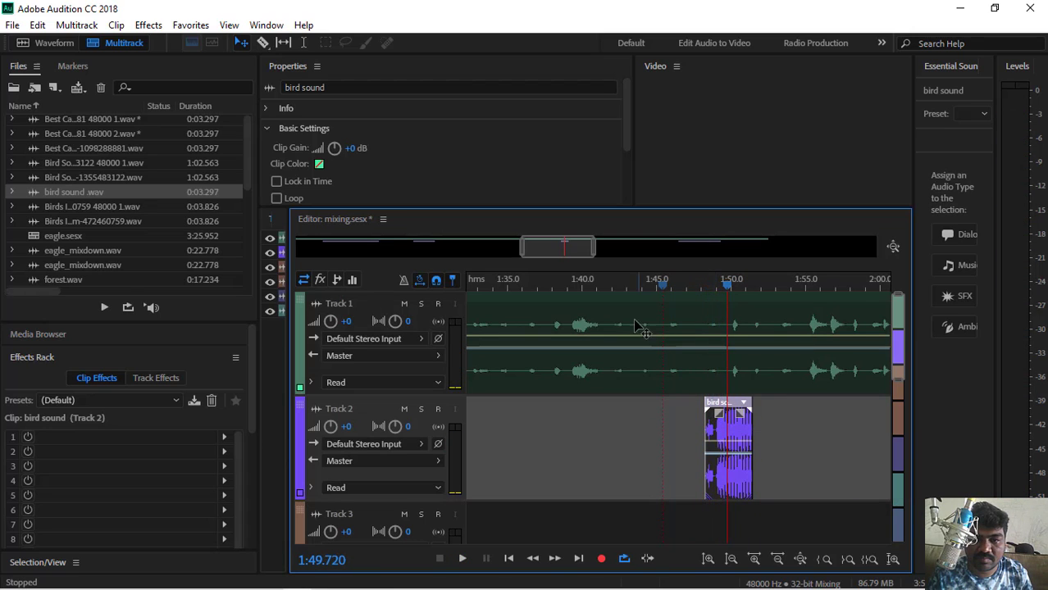
# - Play the mix from about 1:42.6, reposition the bird sound clip to start near 1:44 on Track 2, and audition the placement
pyautogui.click(622, 285)
pyautogui.press('space')
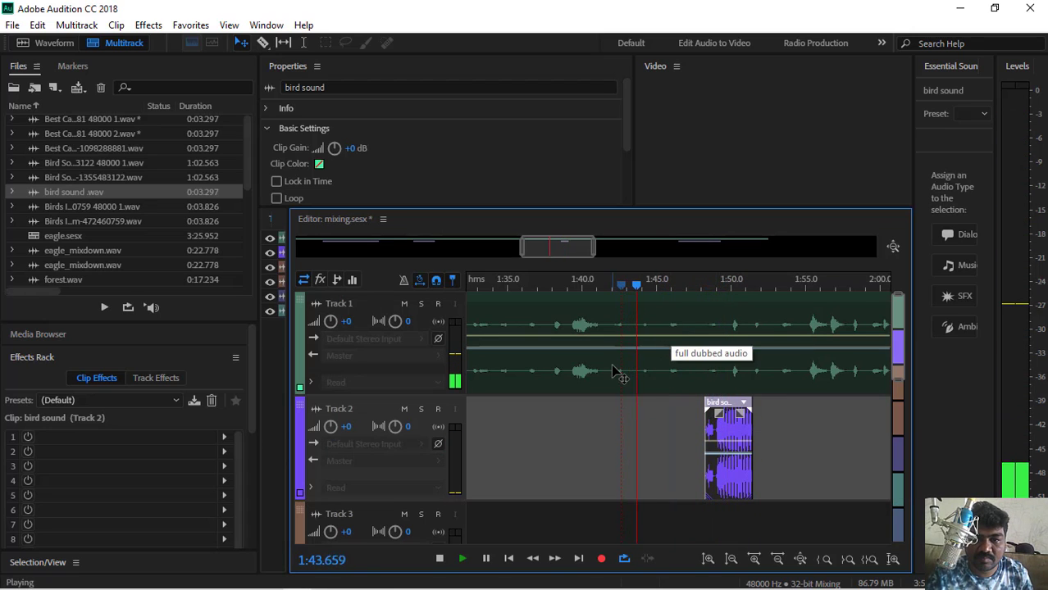
pyautogui.press('space')
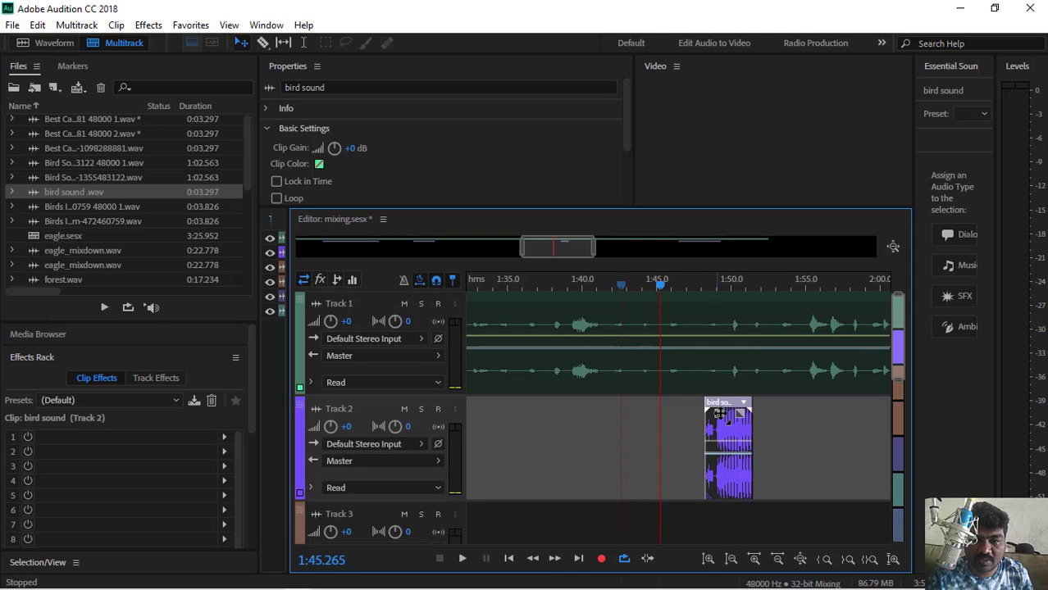
pyautogui.moveTo(730, 414); pyautogui.dragTo(671, 414)
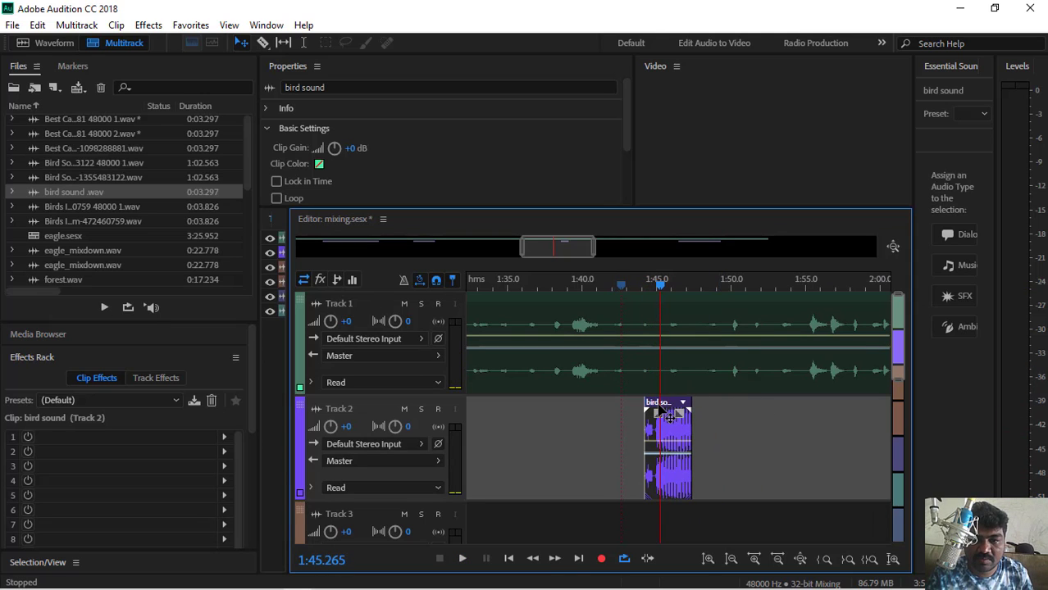
pyautogui.moveTo(660, 286); pyautogui.dragTo(648, 291)
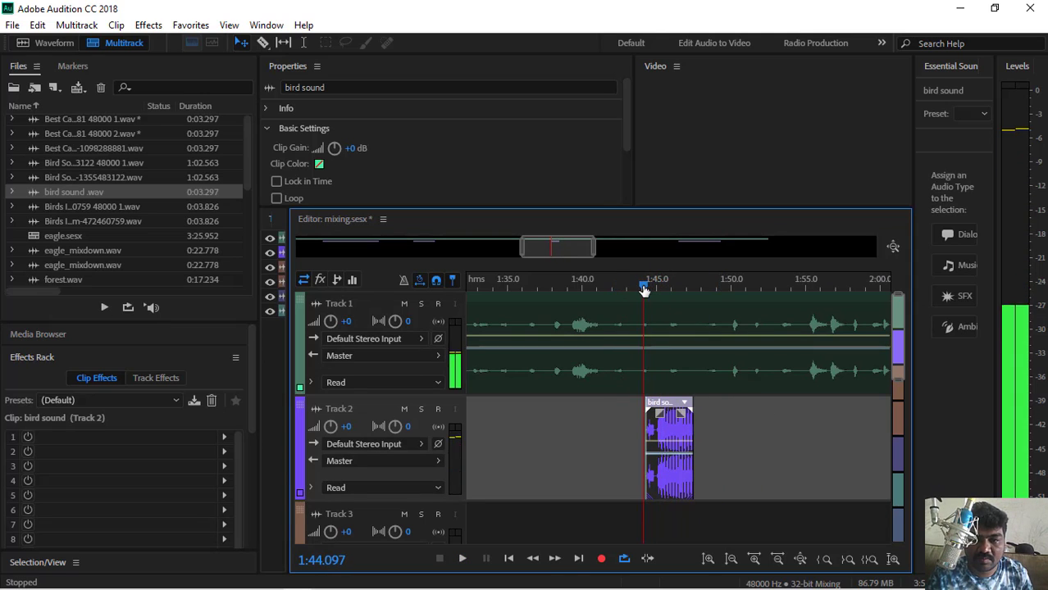
pyautogui.press('space')
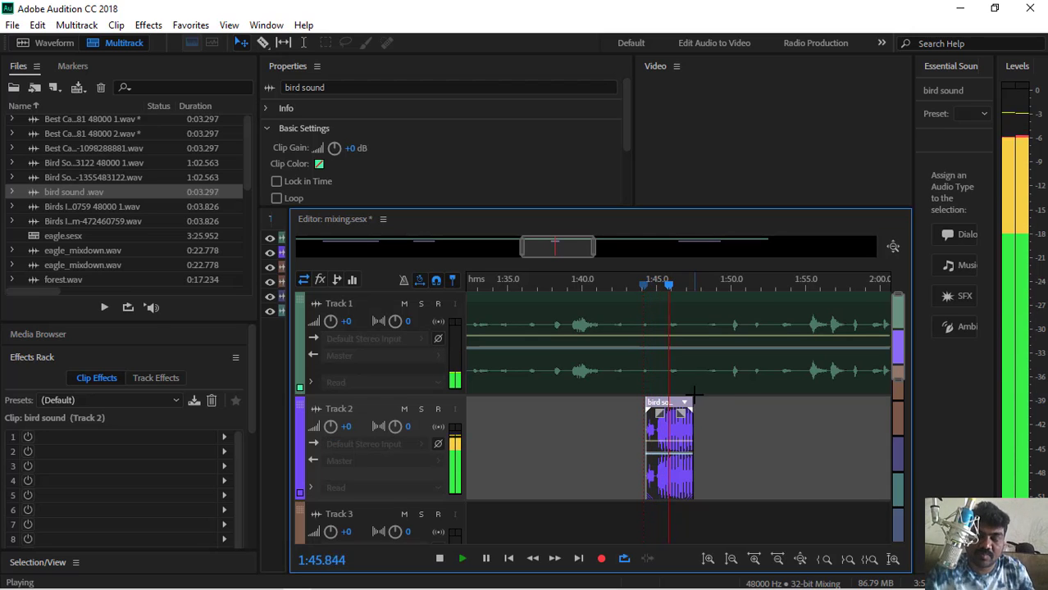
pyautogui.press('space')
pyautogui.moveTo(674, 416); pyautogui.dragTo(668, 415)
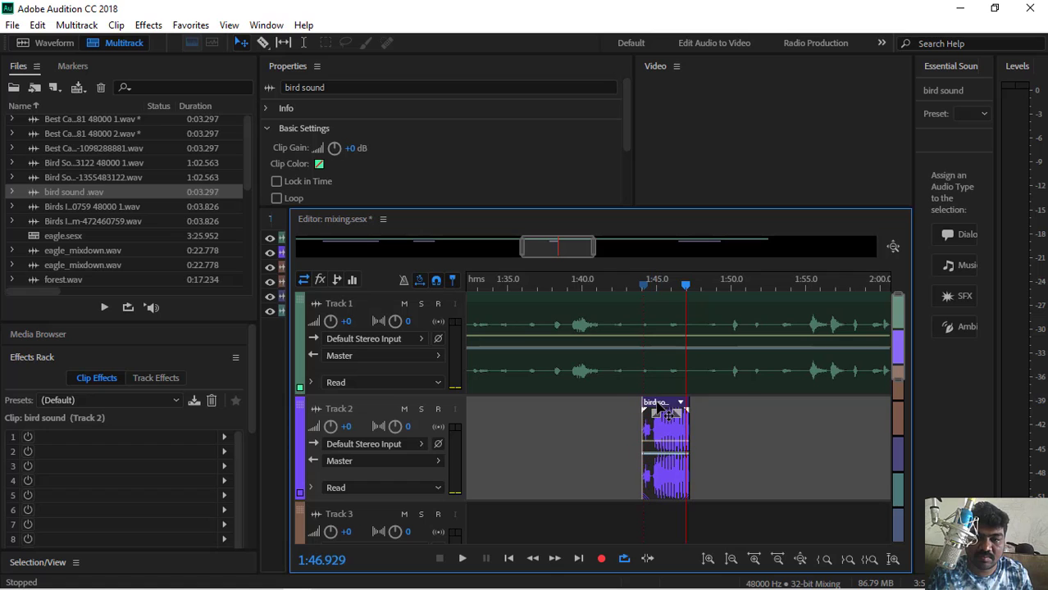
pyautogui.press('space')
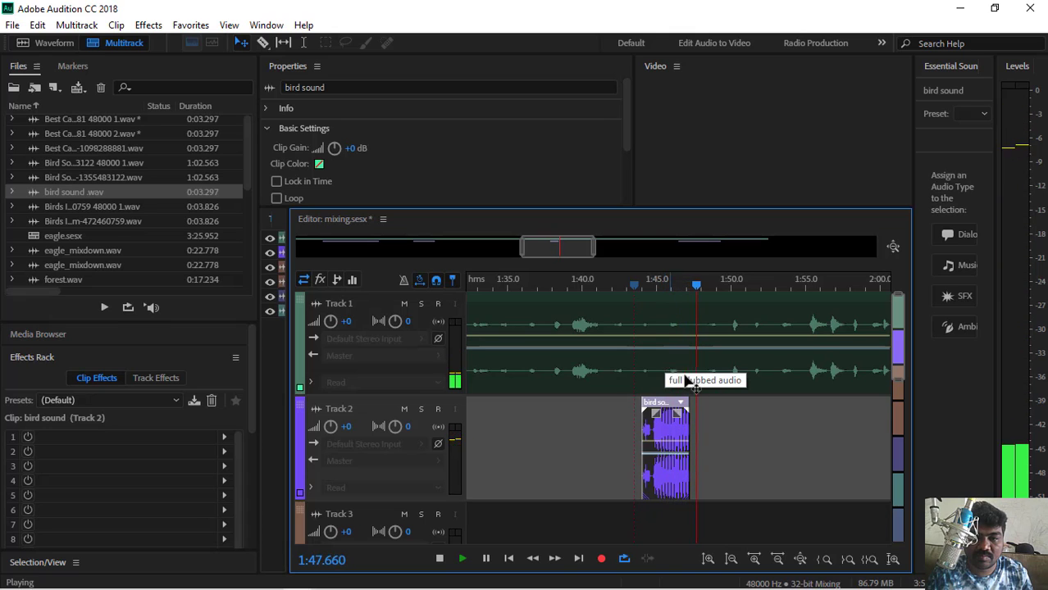
# - Add a fade-out with linear value 9 to the end of the bird sound clip on Track 2 and audition it
pyautogui.press('space')
pyautogui.moveTo(677, 416); pyautogui.dragTo(656, 424)
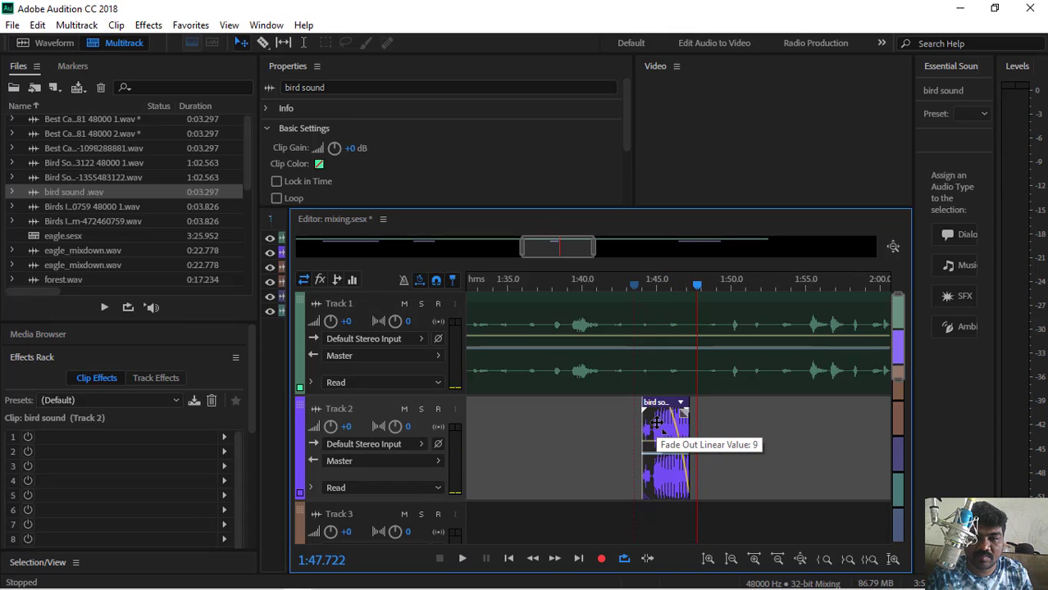
pyautogui.click(635, 283)
pyautogui.press('space')
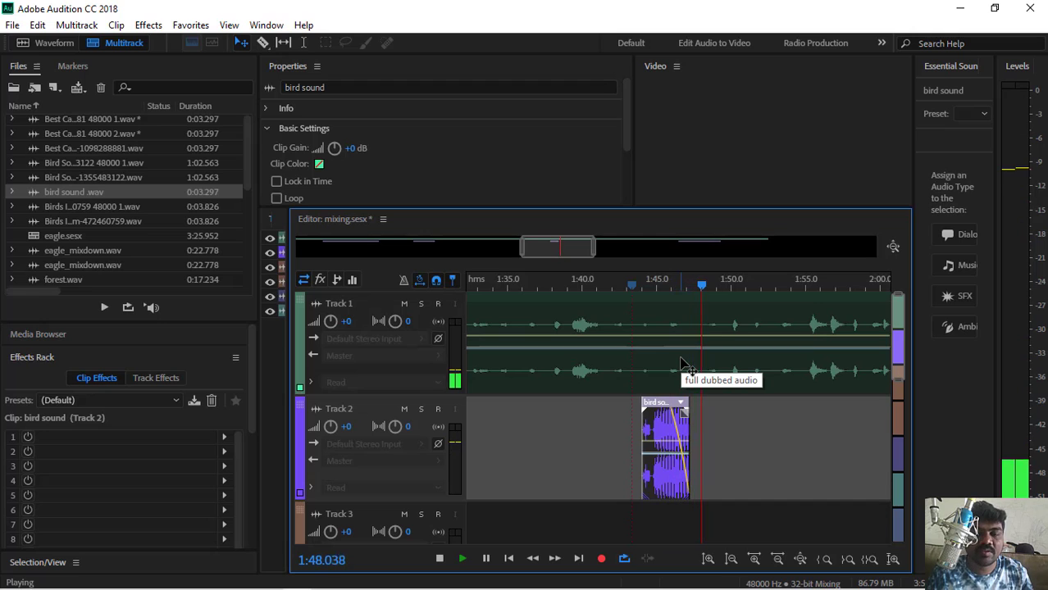
pyautogui.press('space')
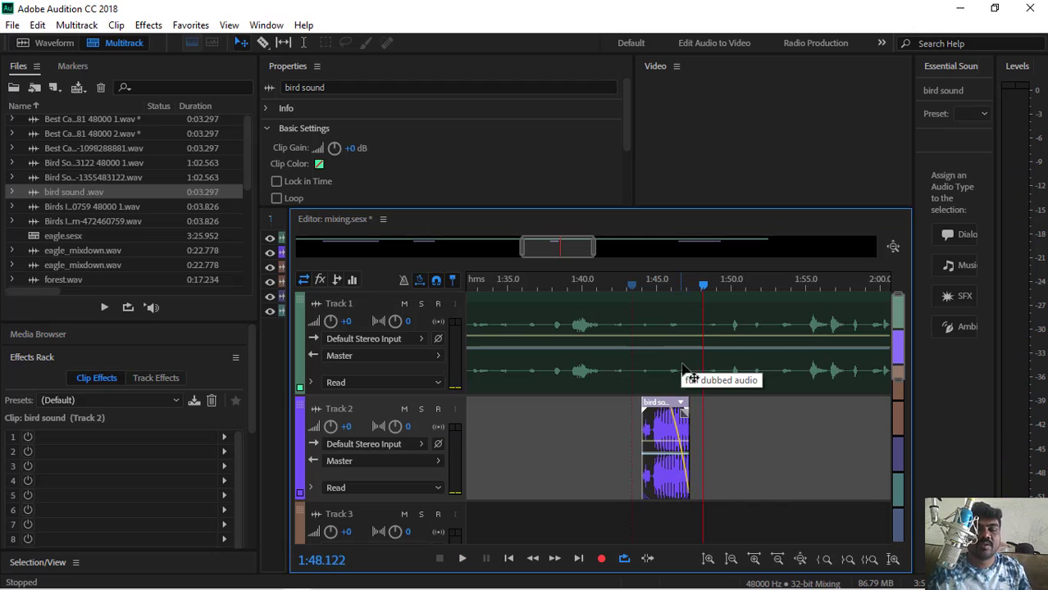
# - Open the bird sound clip's source file in the waveform editor, fade it out from about 1:45.6 to its end, and save it
pyautogui.doubleClick(676, 416)
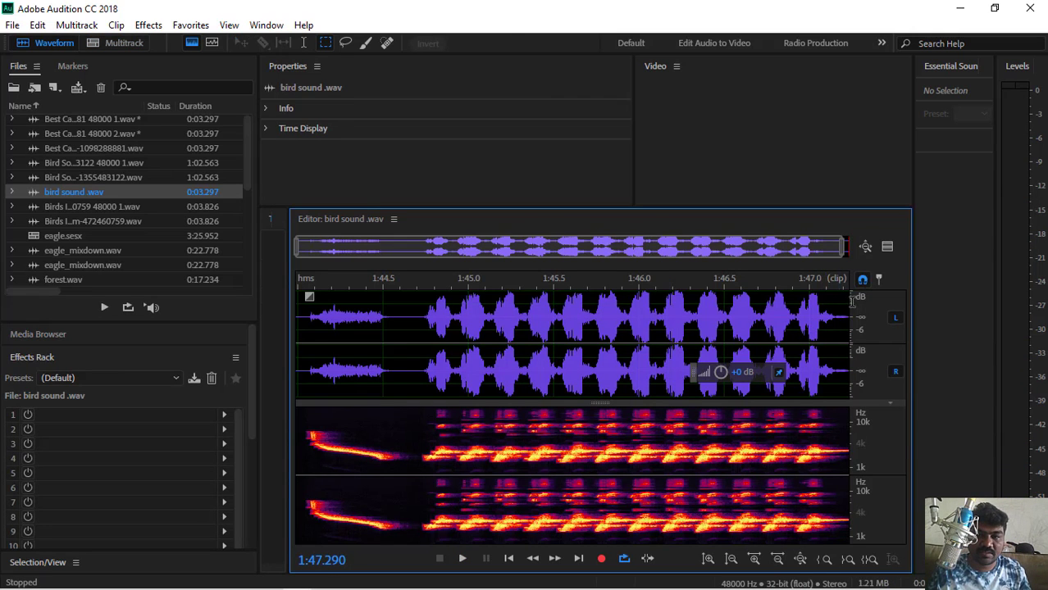
pyautogui.moveTo(842, 247); pyautogui.dragTo(869, 247)
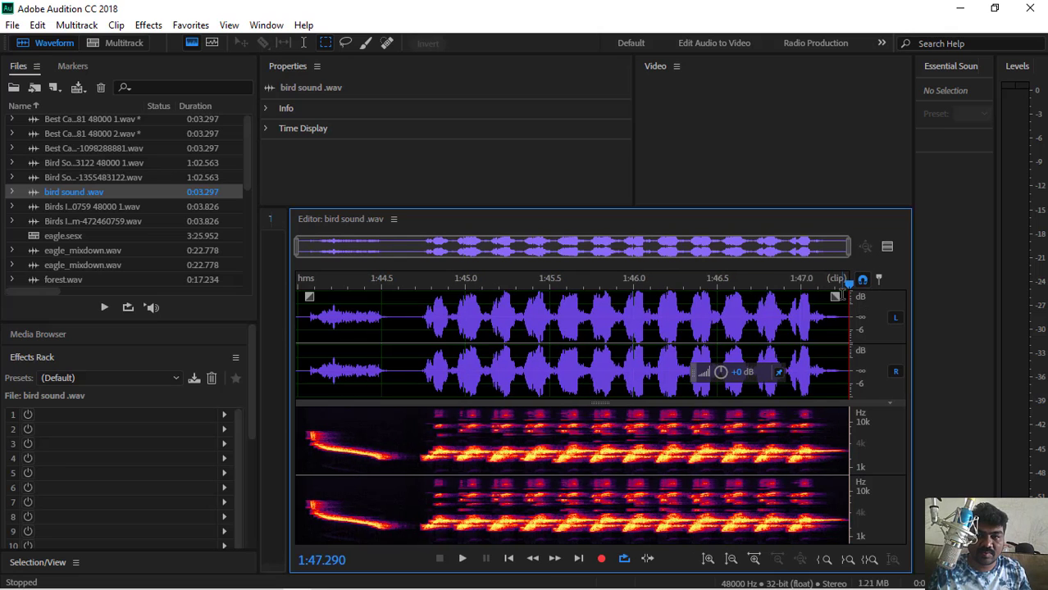
pyautogui.moveTo(835, 296); pyautogui.dragTo(563, 340)
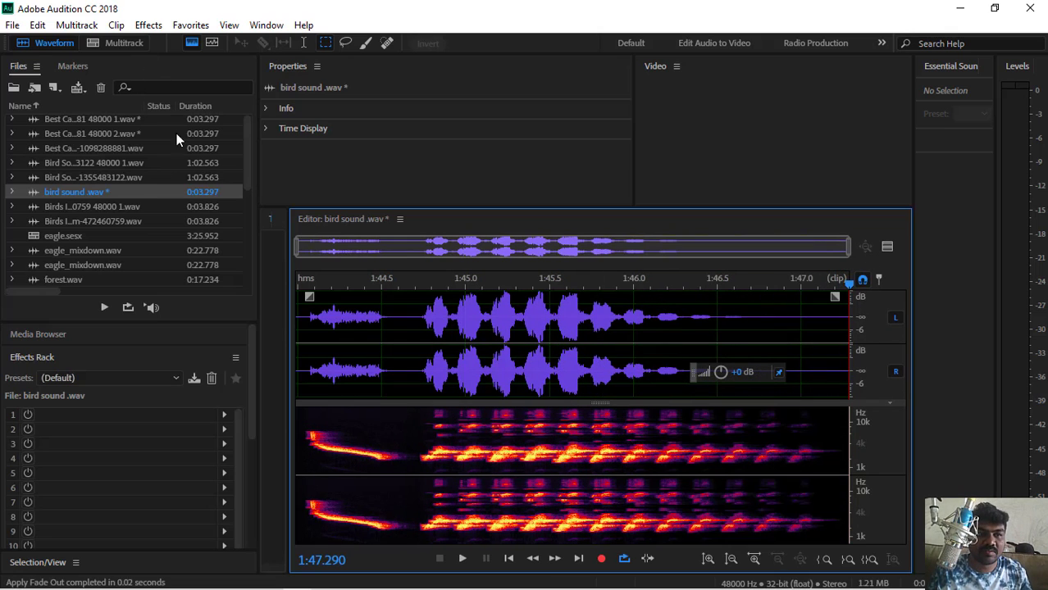
pyautogui.click(12, 24)
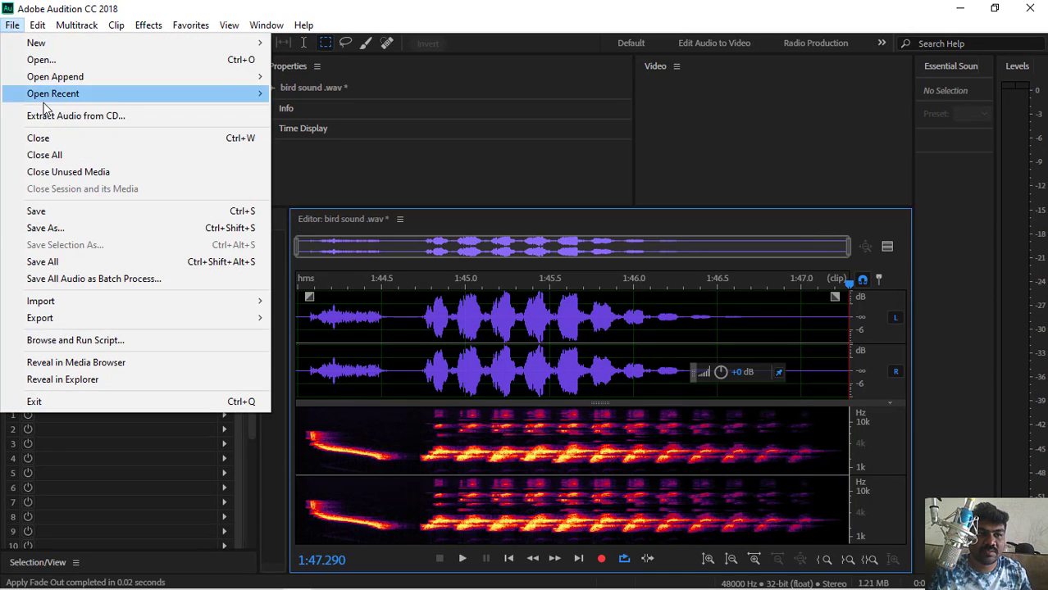
pyautogui.click(37, 211)
# - Return to the multitrack session and audition the faded bird sound in the mix from about 1:43.1
pyautogui.click(122, 43)
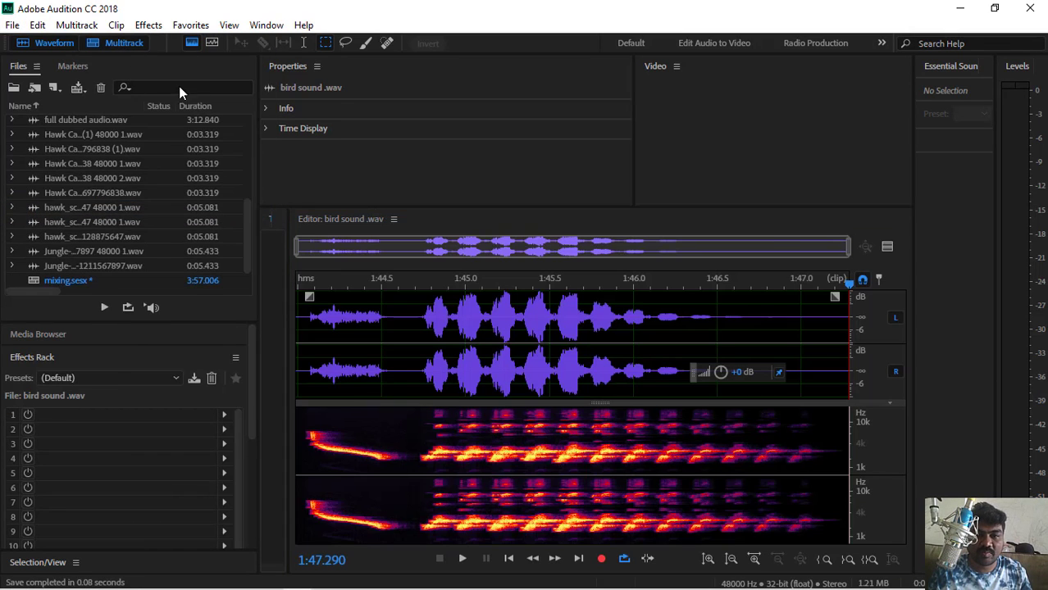
pyautogui.click(624, 282)
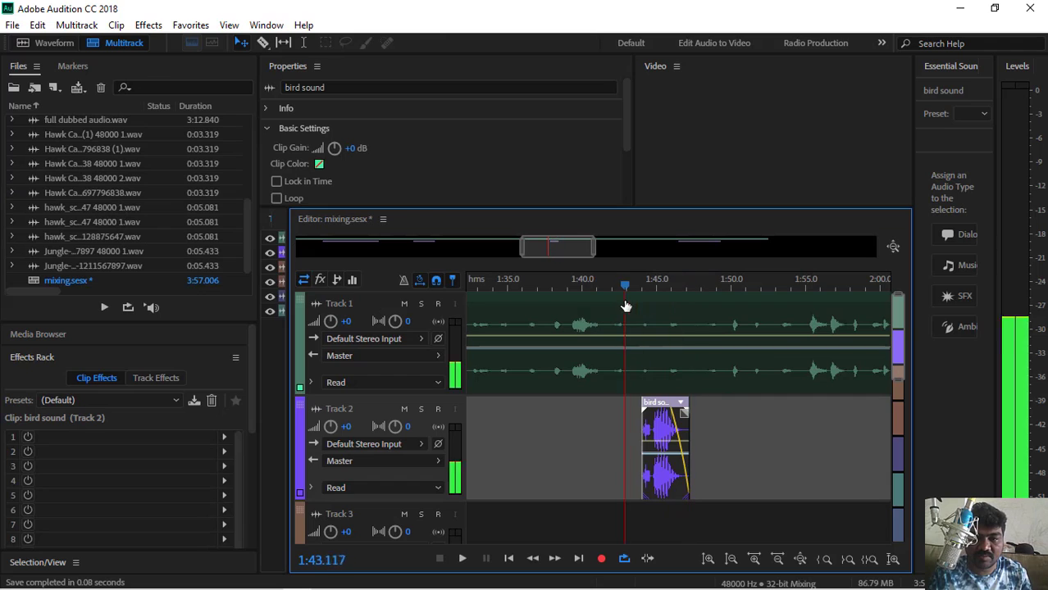
pyautogui.press('space')
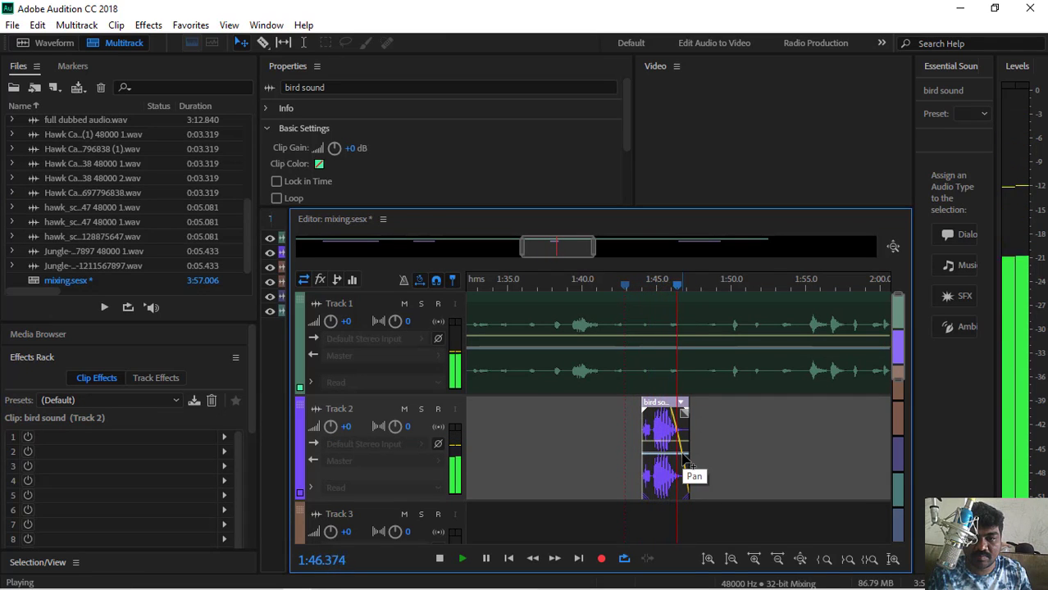
pyautogui.press('space')
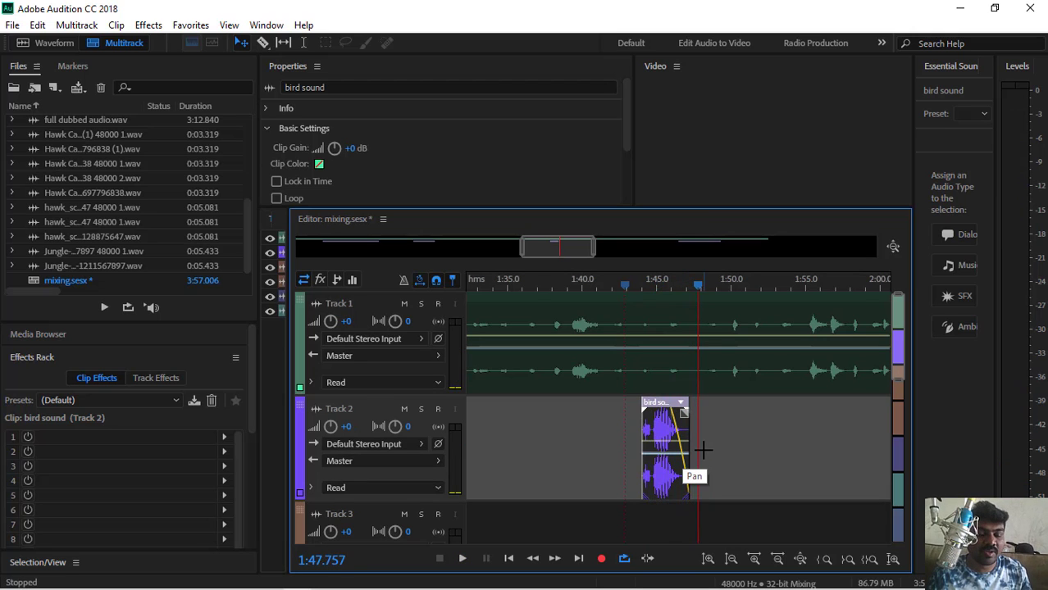
# - Show the whole mixing.sesx timeline and save the session, copying the external media files into the session folder
pyautogui.moveTo(594, 249); pyautogui.dragTo(938, 250)
pyautogui.moveTo(522, 249); pyautogui.dragTo(198, 275)
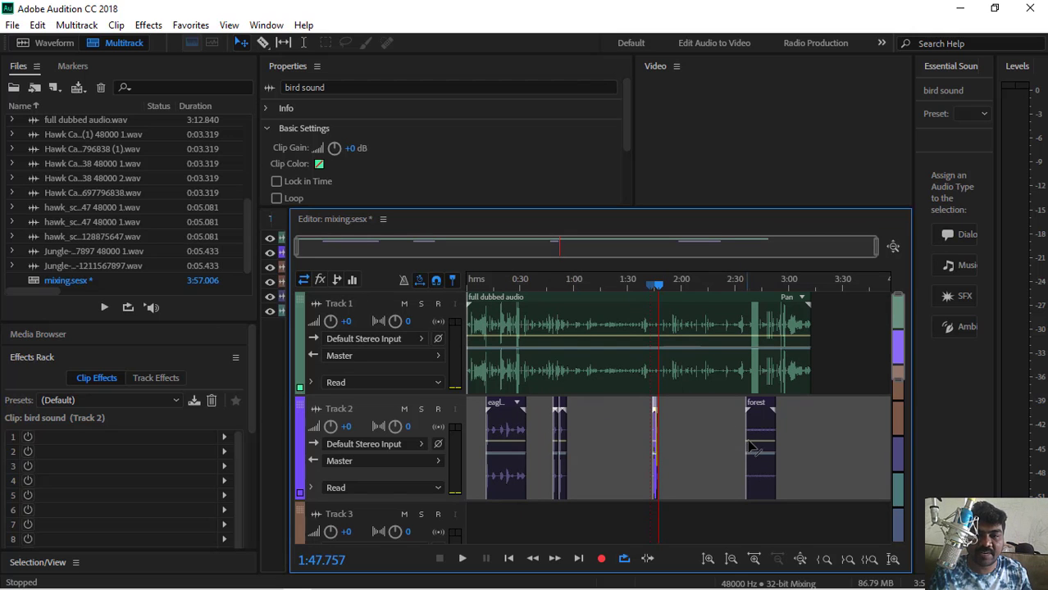
pyautogui.click(11, 26)
pyautogui.click(61, 210)
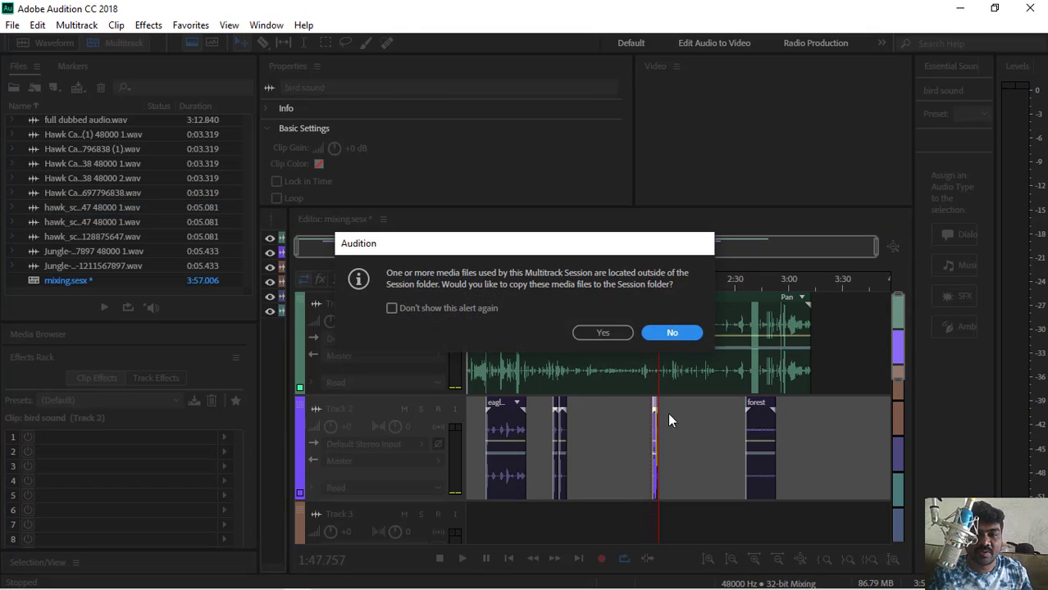
pyautogui.click(613, 330)
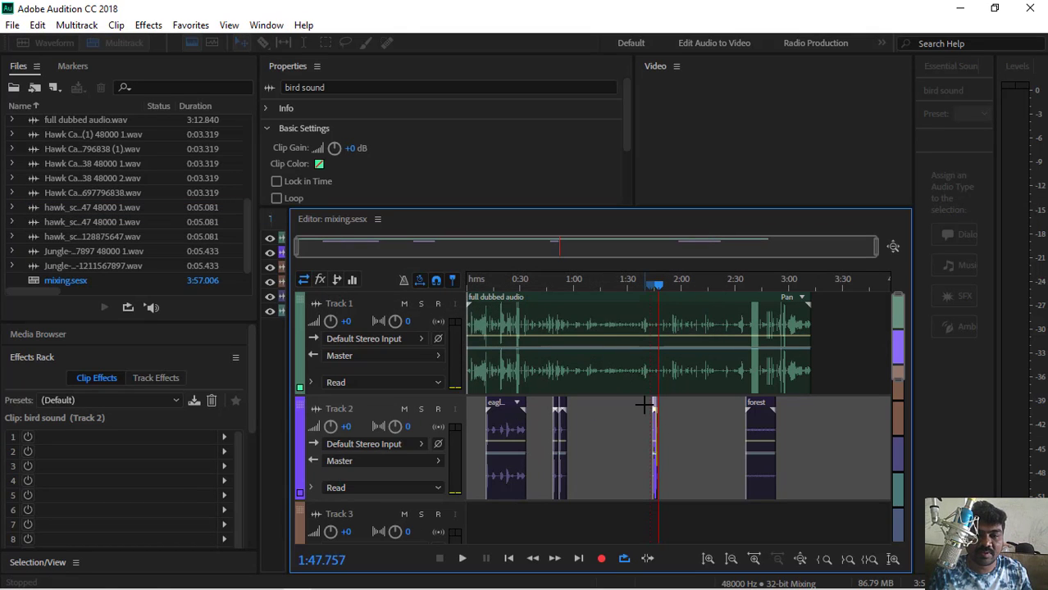